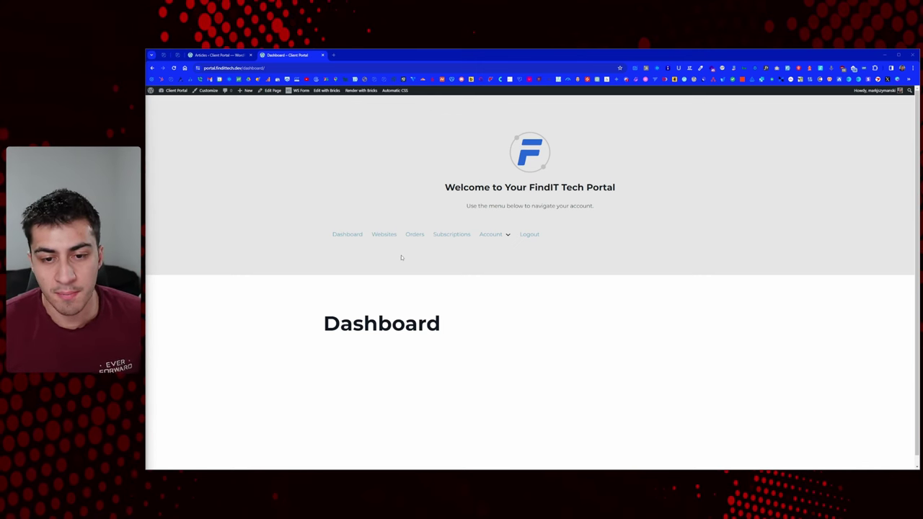
Step: Review the existing FindIT Tech portal dashboard, including its contact card, affiliate program card and help section
left_click(178, 55)
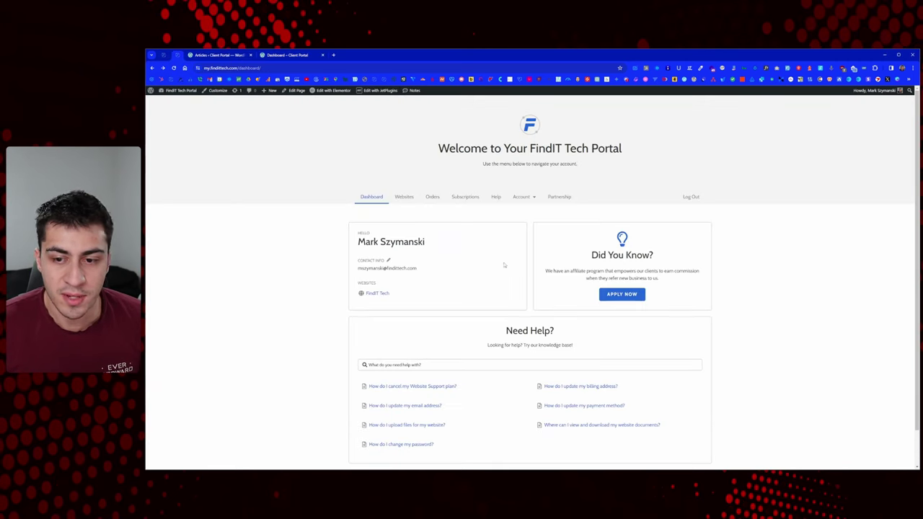
scroll(663, 238, "down", 1)
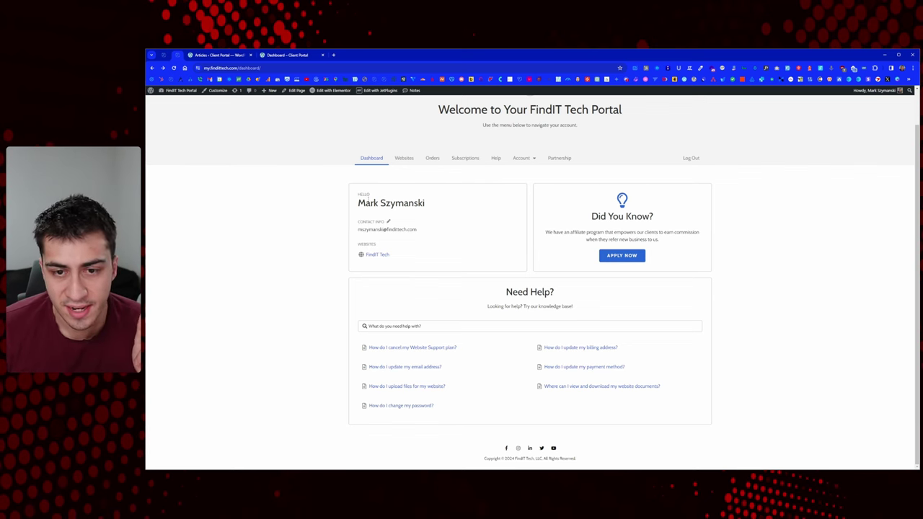
mouse_move(359, 203)
left_mouse_down()
mouse_move(425, 202)
mouse_move(346, 207)
left_mouse_up()
left_click(426, 203)
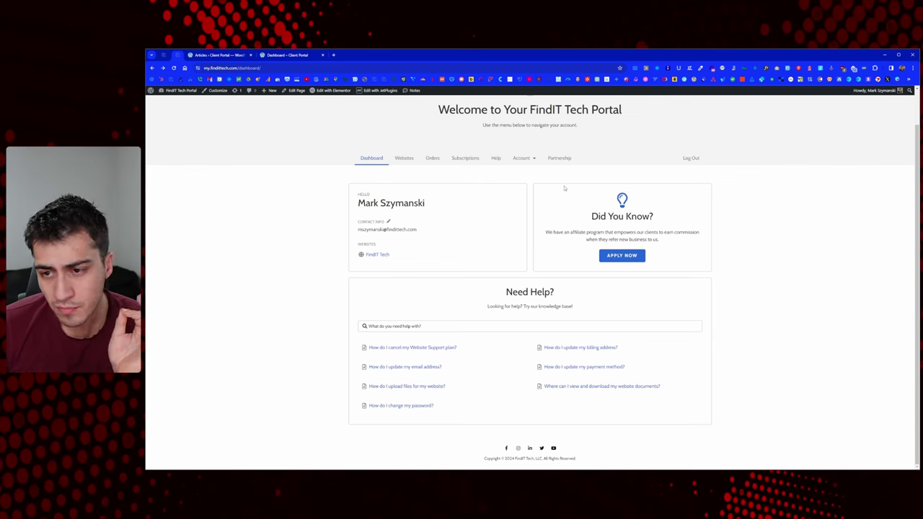
left_click_drag(558, 232, 600, 233)
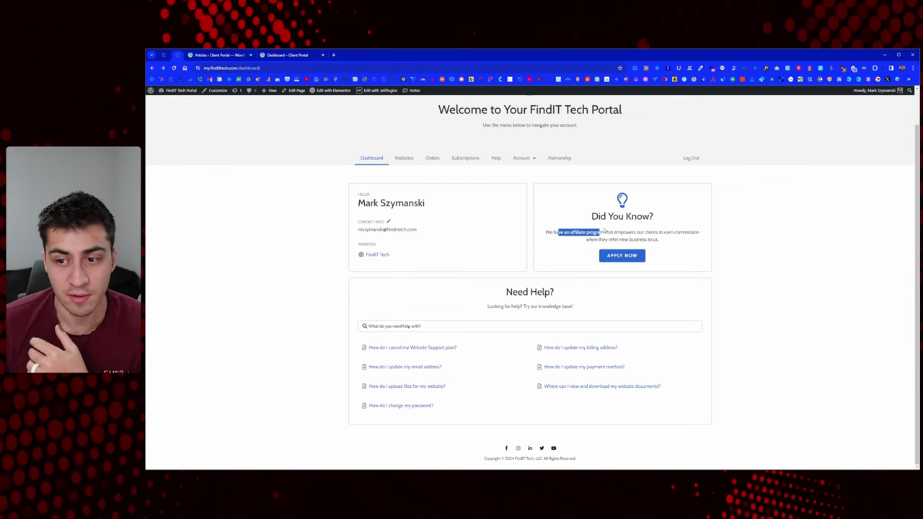
left_click(596, 246)
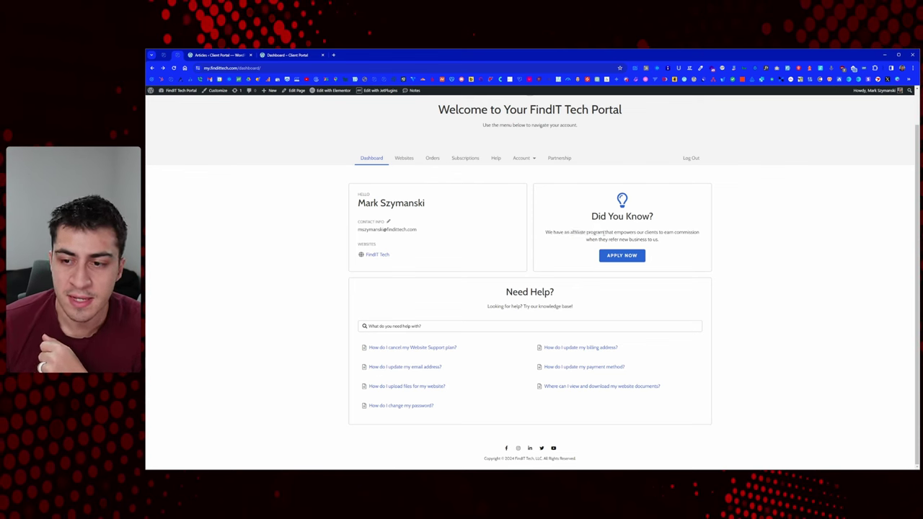
left_click_drag(569, 233, 614, 232)
left_click(565, 296)
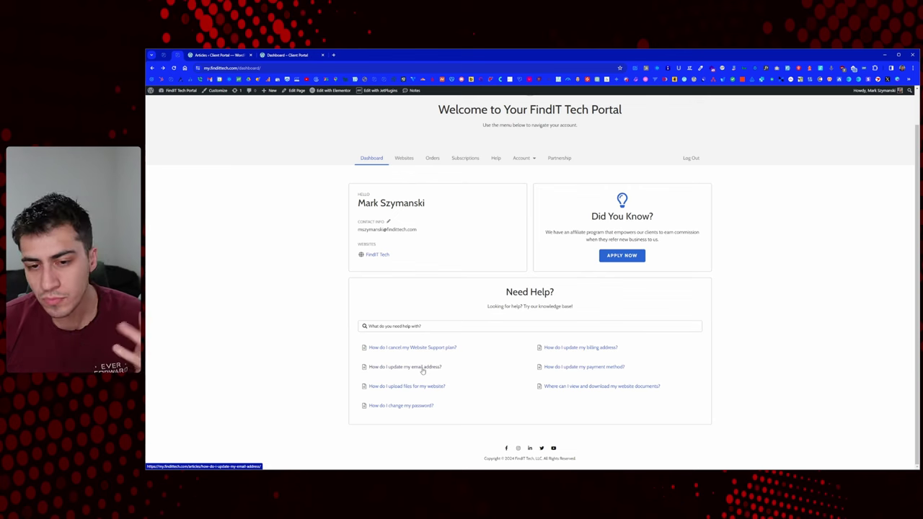
Step: Open the new portal's Dashboard page for editing in the Bricks builder
left_click(290, 60)
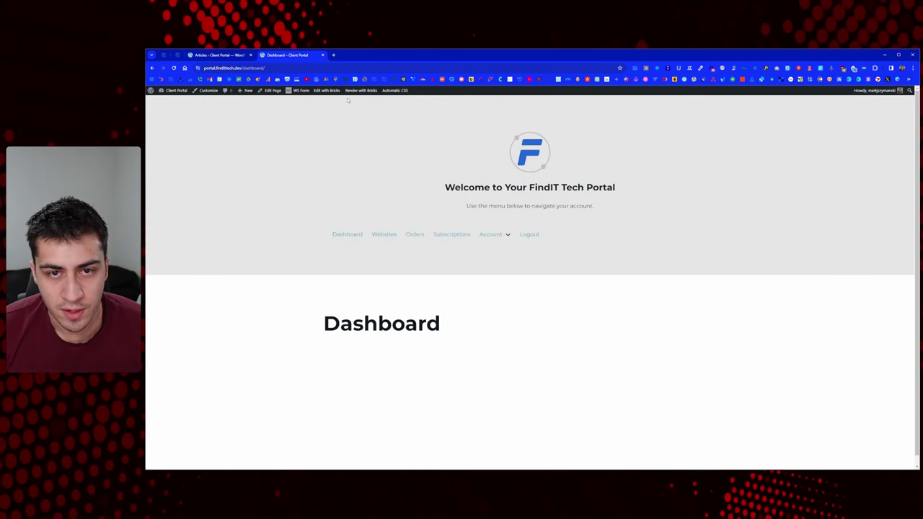
left_click(272, 92)
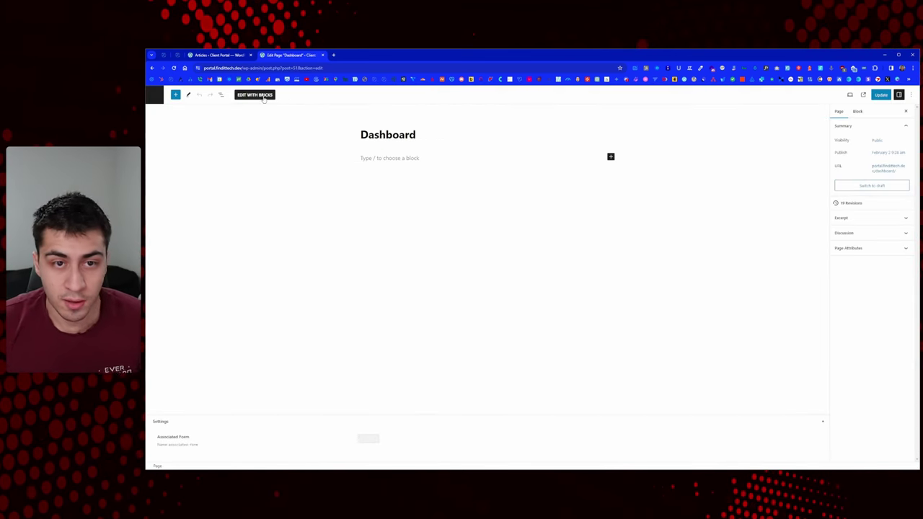
left_click(264, 97)
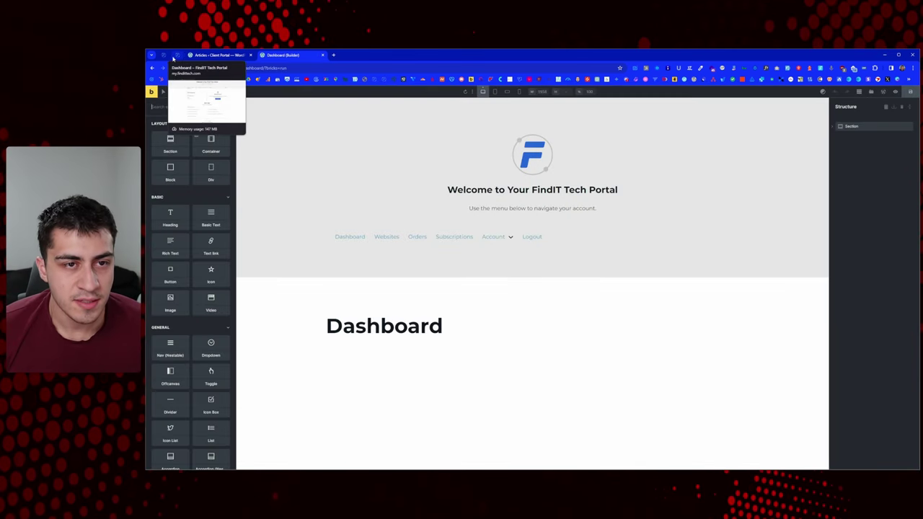
Step: Compare the page headings on the existing portal's Websites and Help pages, then return to its dashboard
left_click(173, 58)
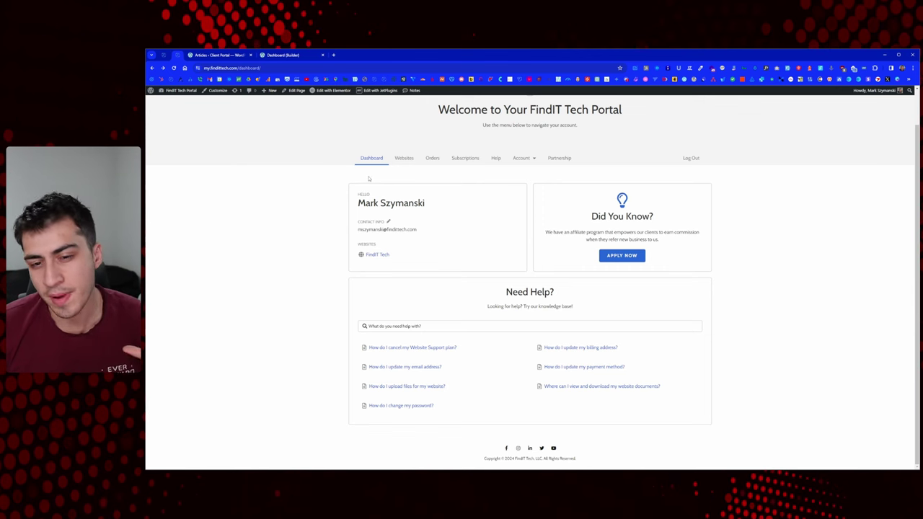
left_click(402, 158)
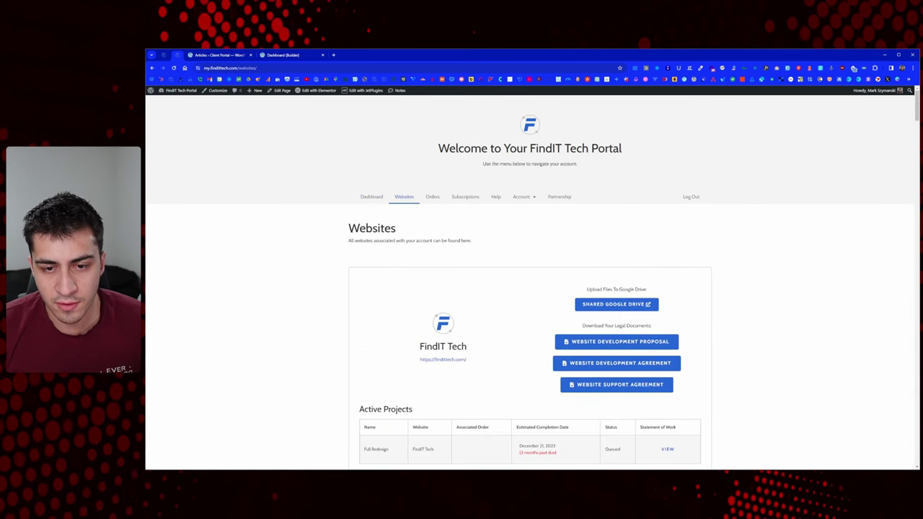
left_click_drag(348, 222, 493, 252)
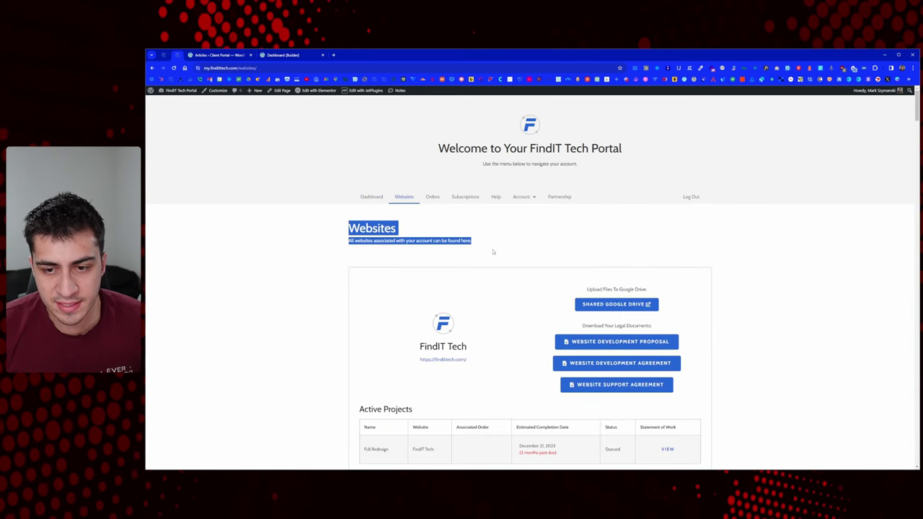
left_click(495, 197)
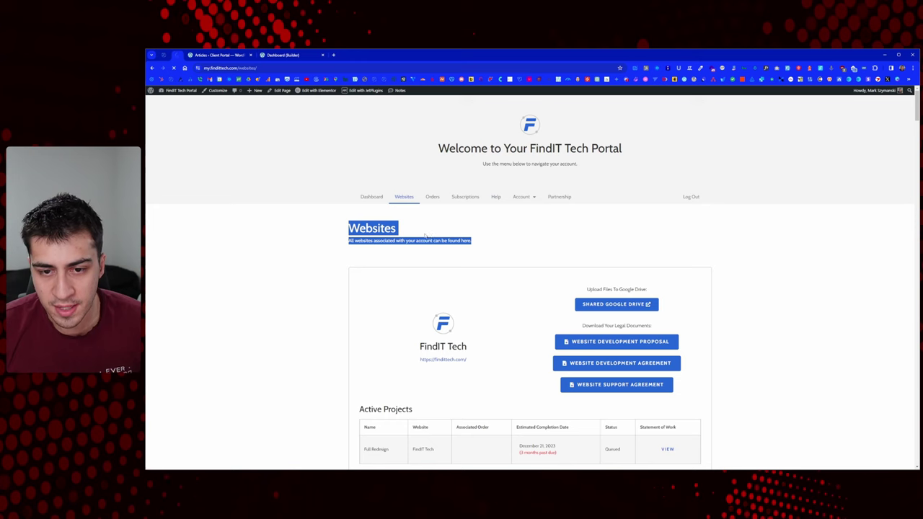
left_click_drag(340, 229, 418, 231)
left_click(419, 231)
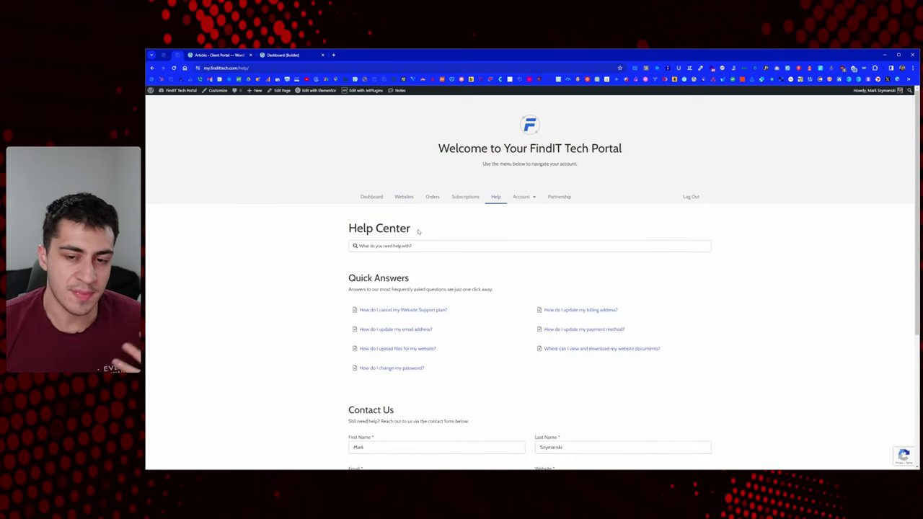
left_click(372, 197)
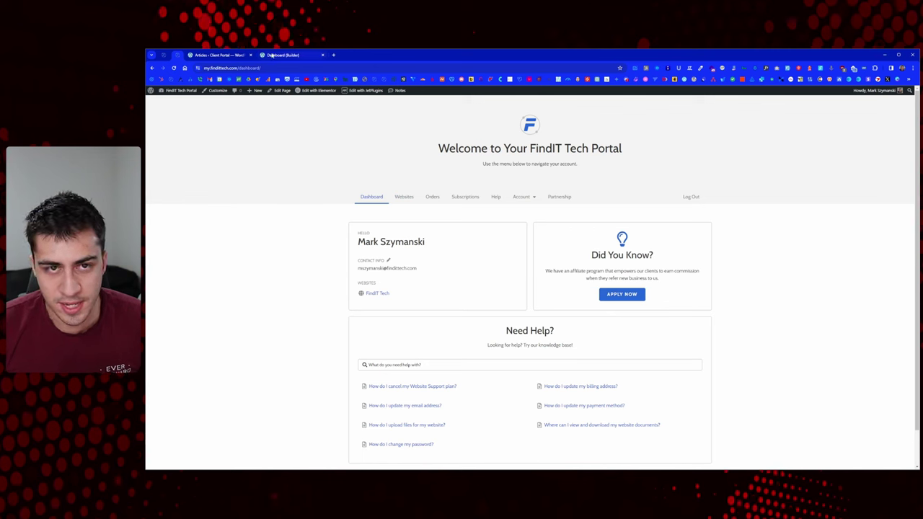
Step: Remove all existing elements from the Dashboard page in the Bricks builder
mouse_move(272, 55)
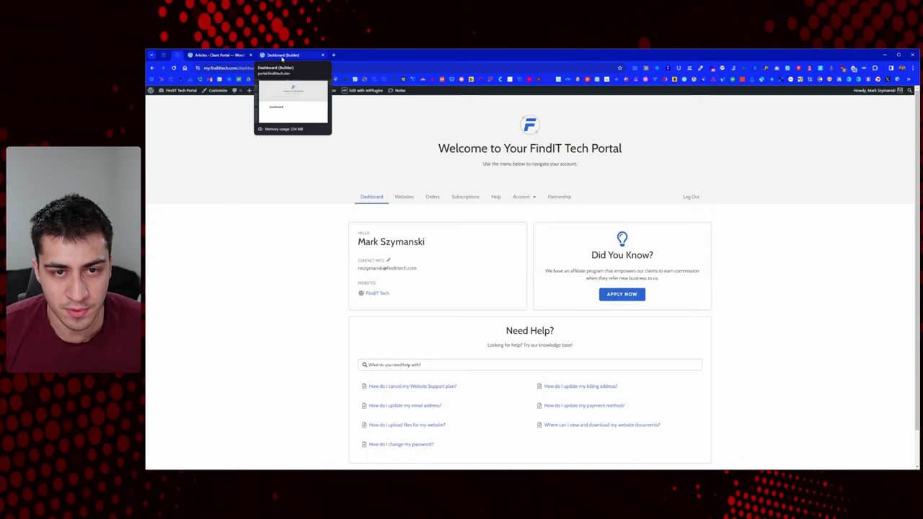
left_click(282, 57)
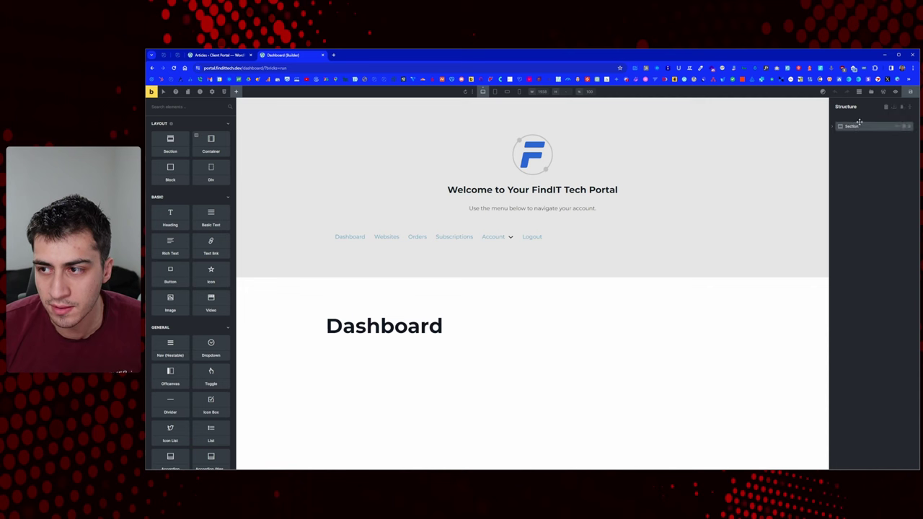
left_click(909, 108)
left_click(840, 137)
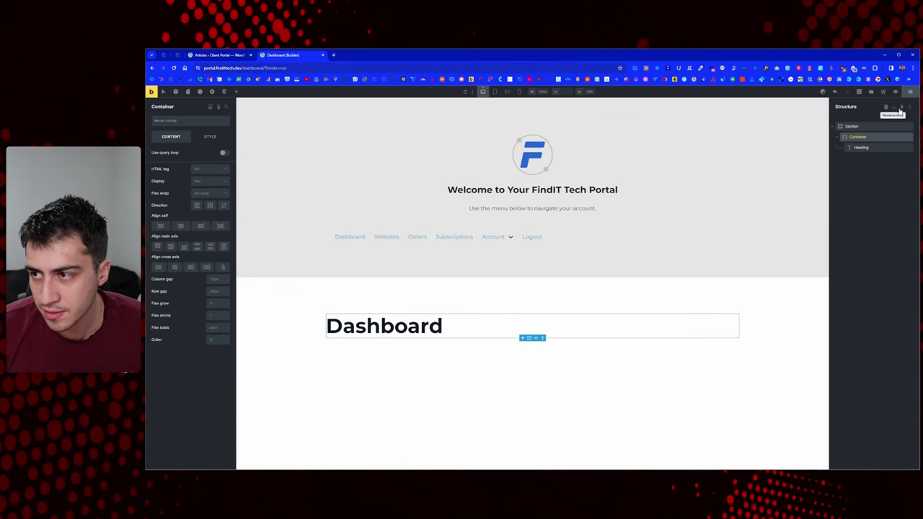
left_click(903, 107)
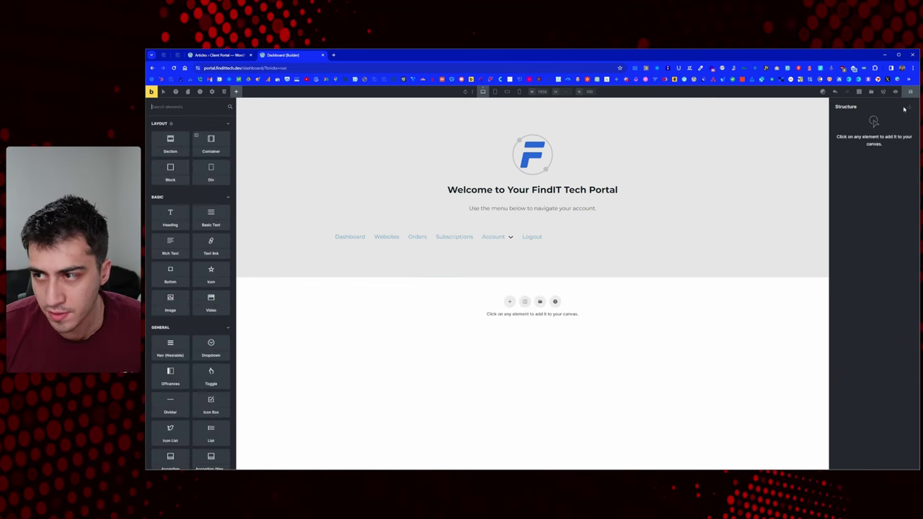
Step: Add a new section with a container to the empty page, plus two blocks
left_click(509, 302)
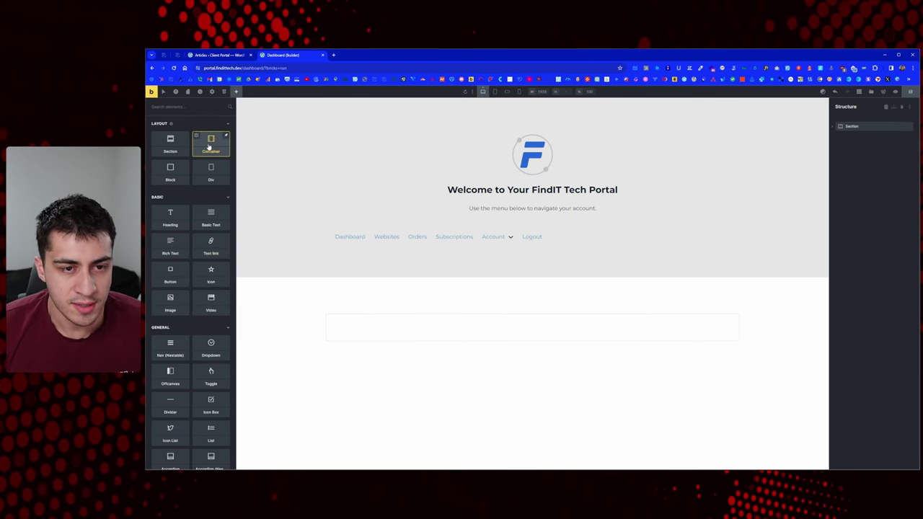
left_click_drag(210, 148, 368, 331)
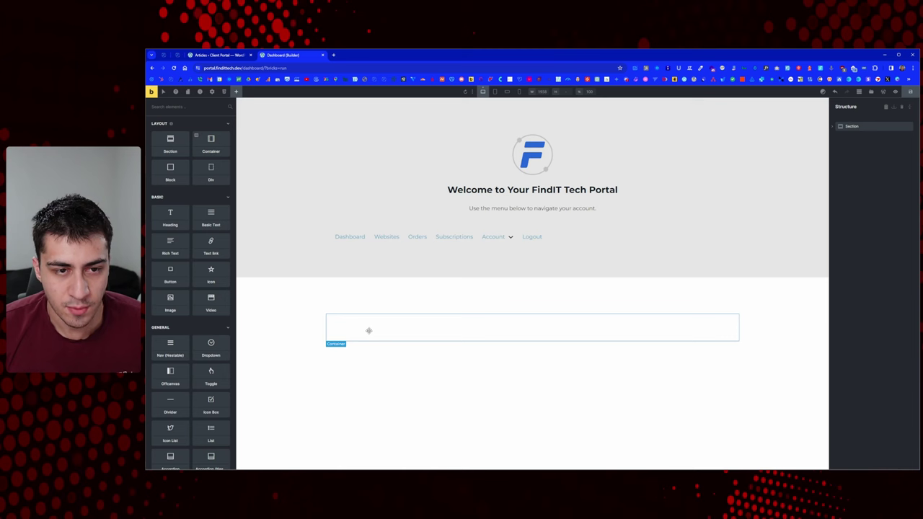
mouse_move(168, 169)
left_mouse_down()
mouse_move(509, 357)
mouse_move(533, 274)
mouse_move(170, 173)
left_mouse_up()
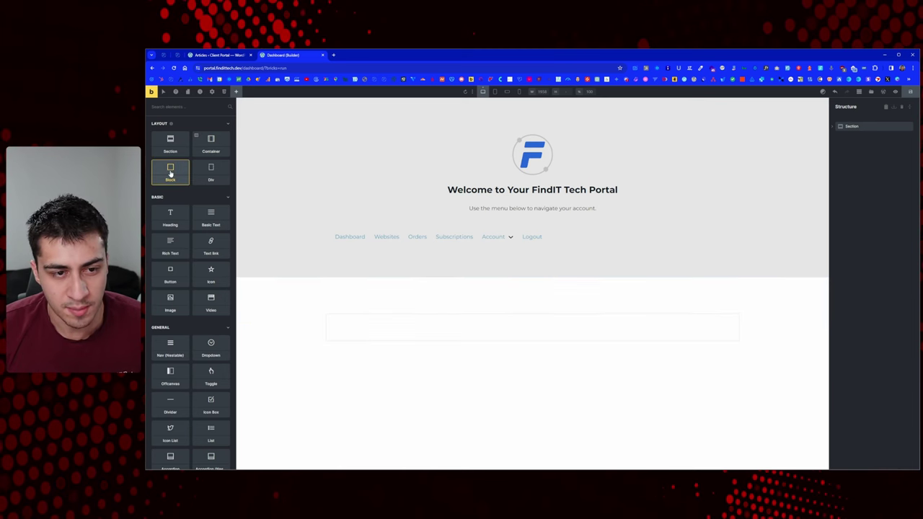
left_click(170, 173)
left_click(171, 173)
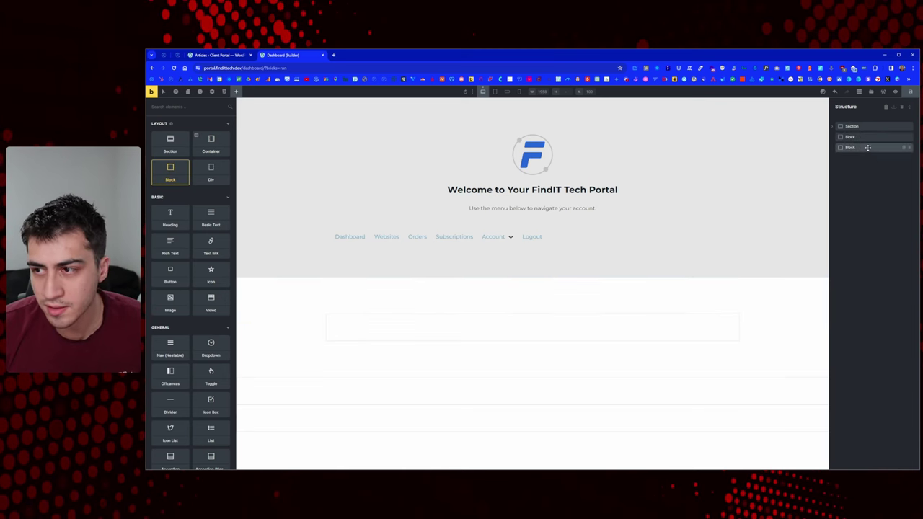
Step: Expand the page structure and nest both blocks inside the section's container
left_click(856, 137)
left_click(909, 106)
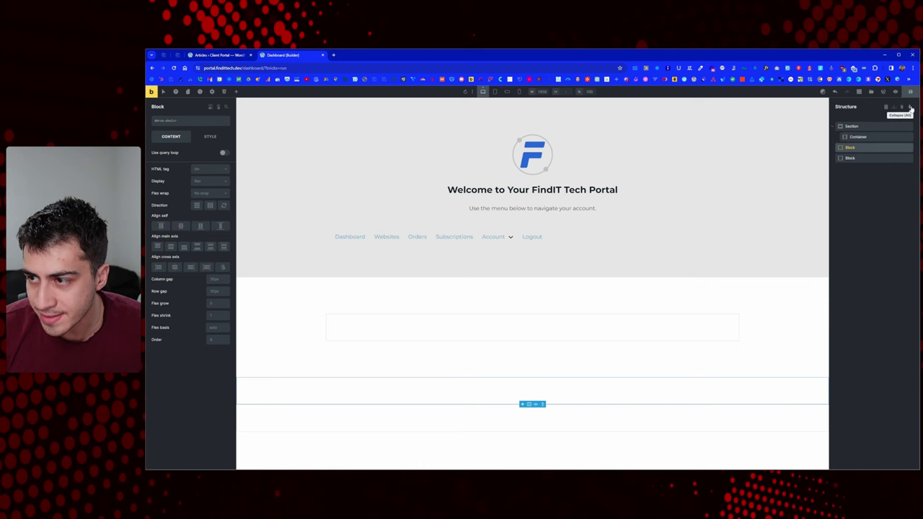
left_click_drag(855, 147, 869, 144)
left_click_drag(870, 137, 862, 158)
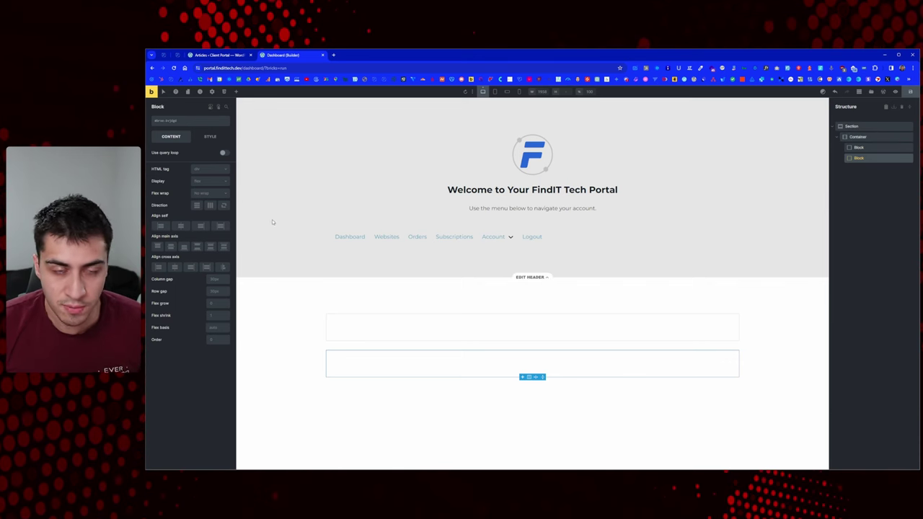
Step: Examine the greeting, contact info and websites in the existing dashboard's client card, alongside the neighbouring Did You Know card
left_click(178, 55)
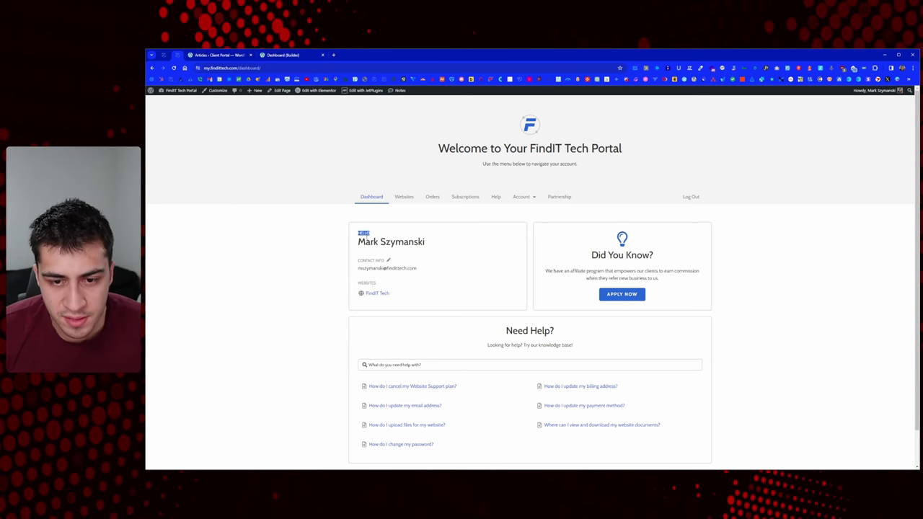
left_click_drag(358, 243, 427, 242)
left_click(427, 243)
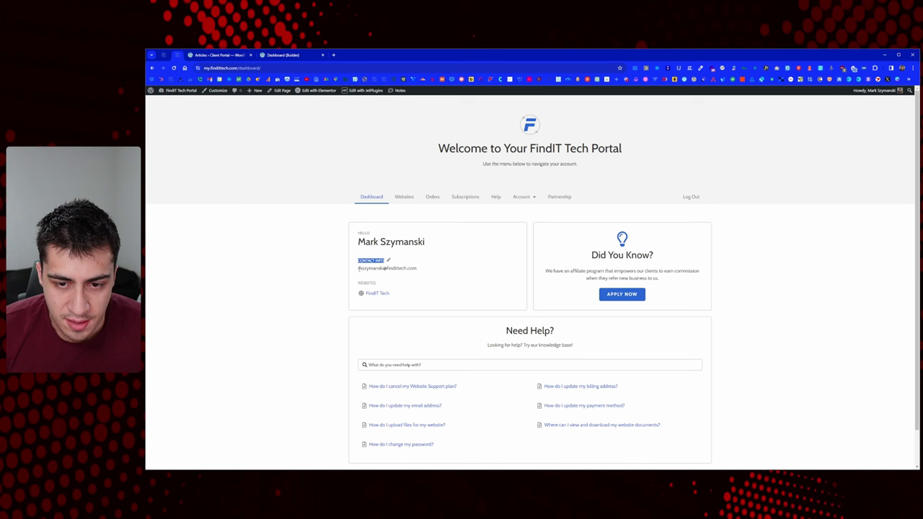
left_click_drag(358, 269, 428, 270)
left_click(429, 271)
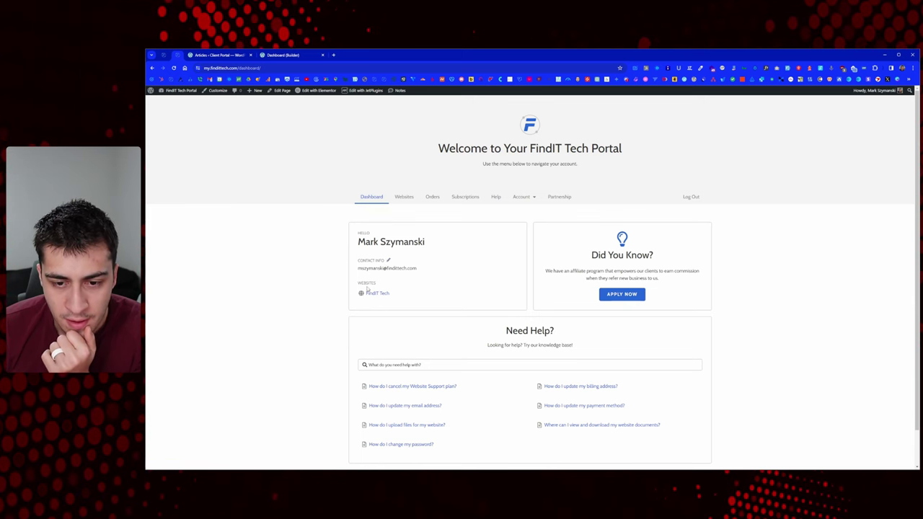
left_click(282, 55)
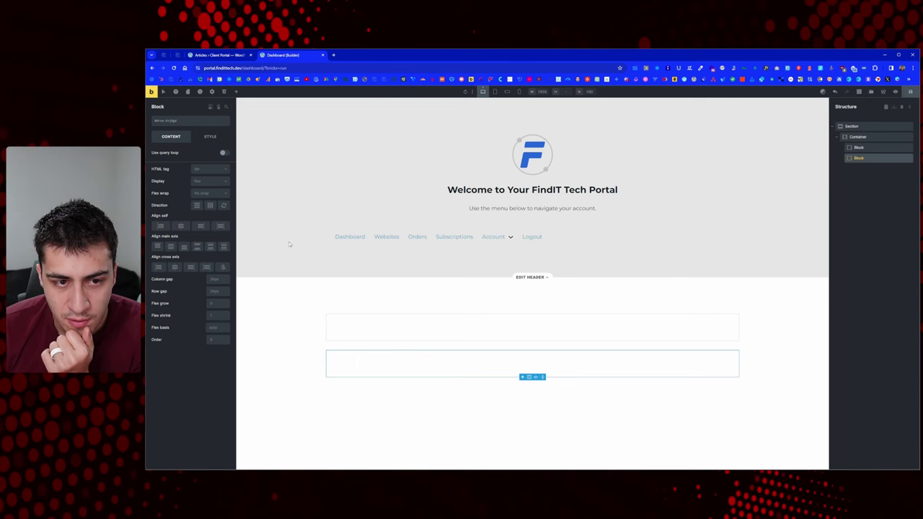
left_click(174, 56)
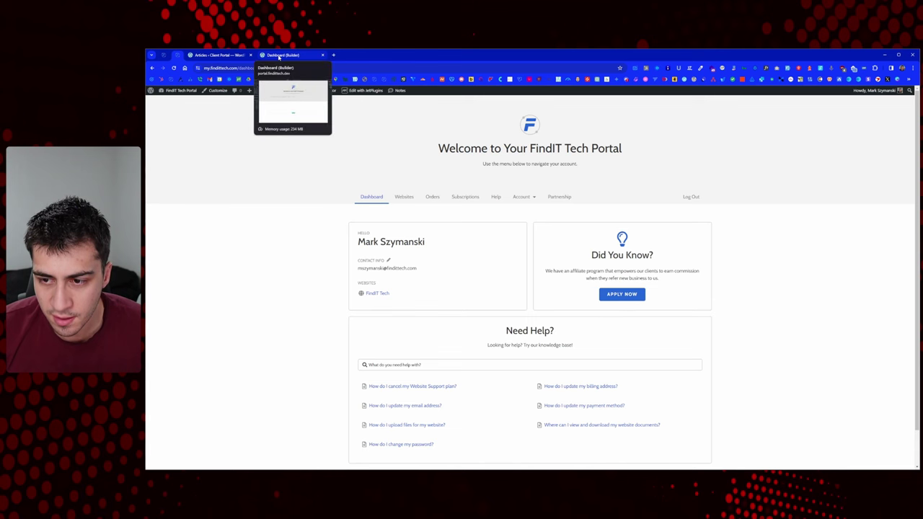
Step: Add an Icon, a Heading and a Basic Text element to the second block in the Bricks builder
left_click(279, 57)
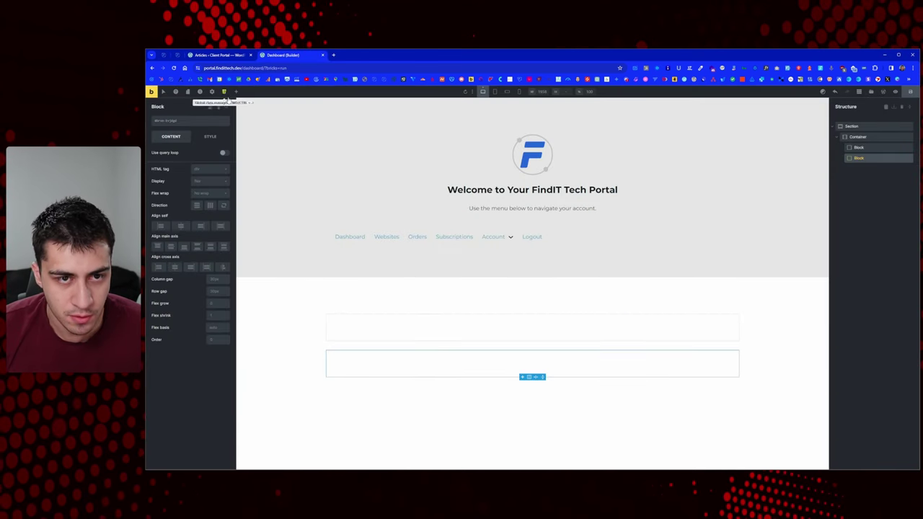
left_click(236, 92)
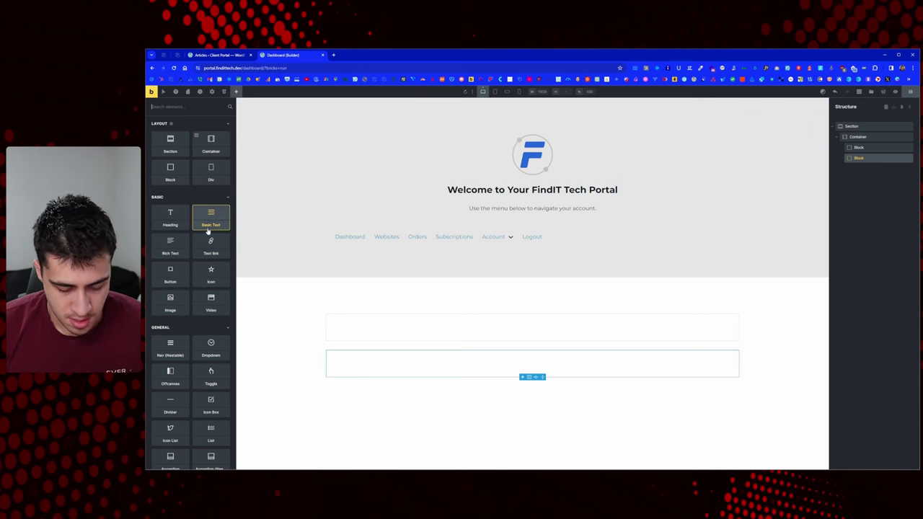
type("Icon")
left_click(176, 137)
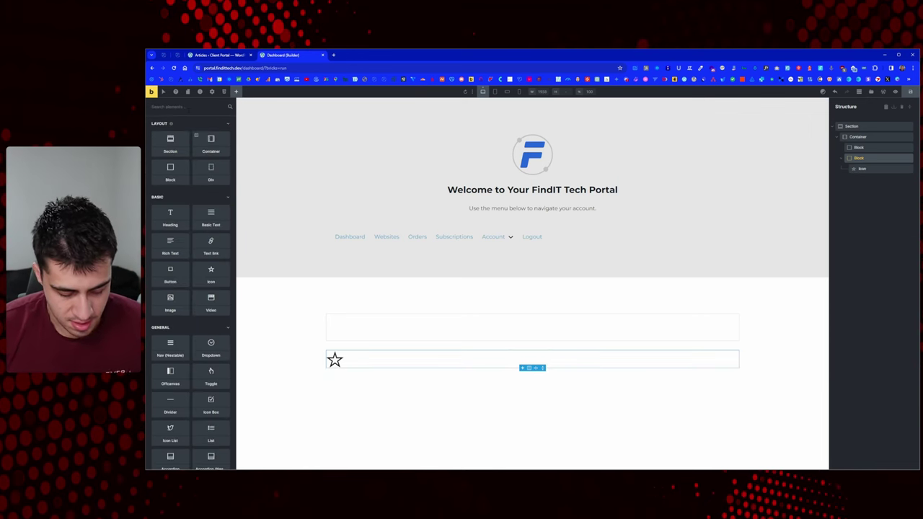
type("head")
left_click(171, 134)
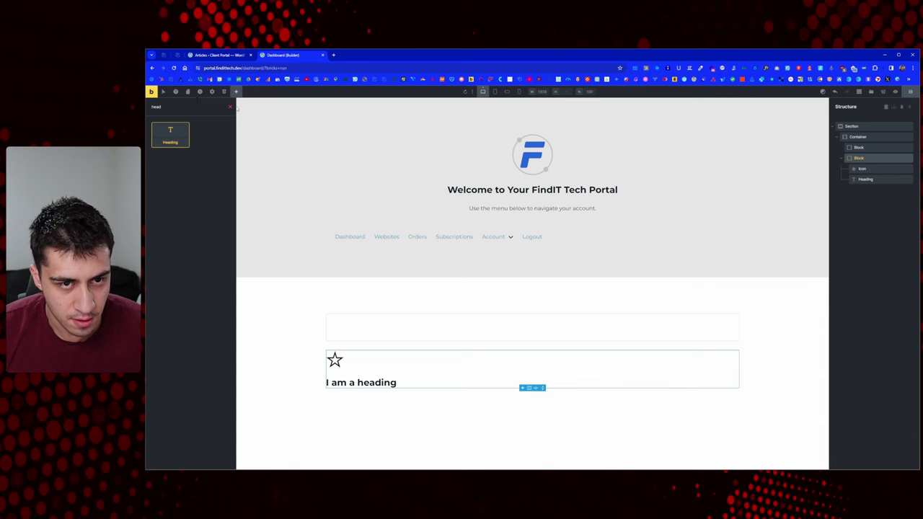
left_click(230, 106)
left_click(211, 220)
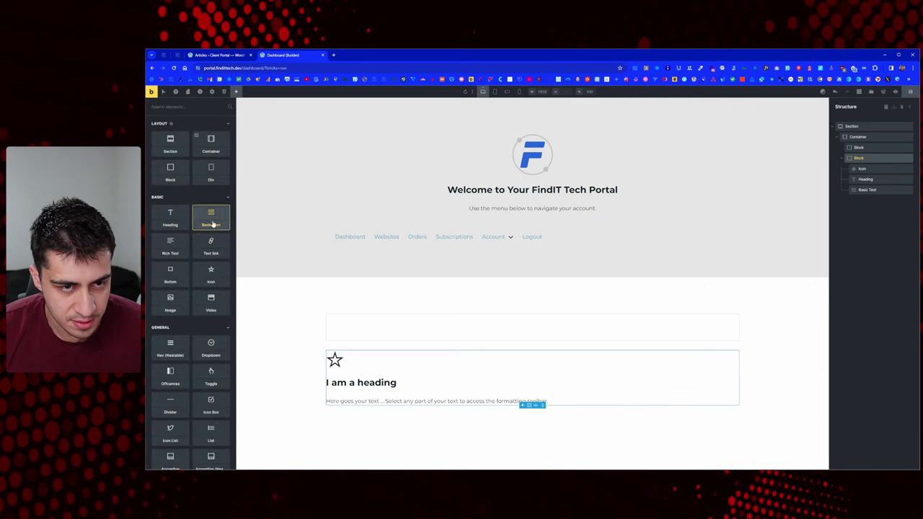
Step: Add a Button to the second block and a Basic Text element to the empty first block
left_click(171, 274)
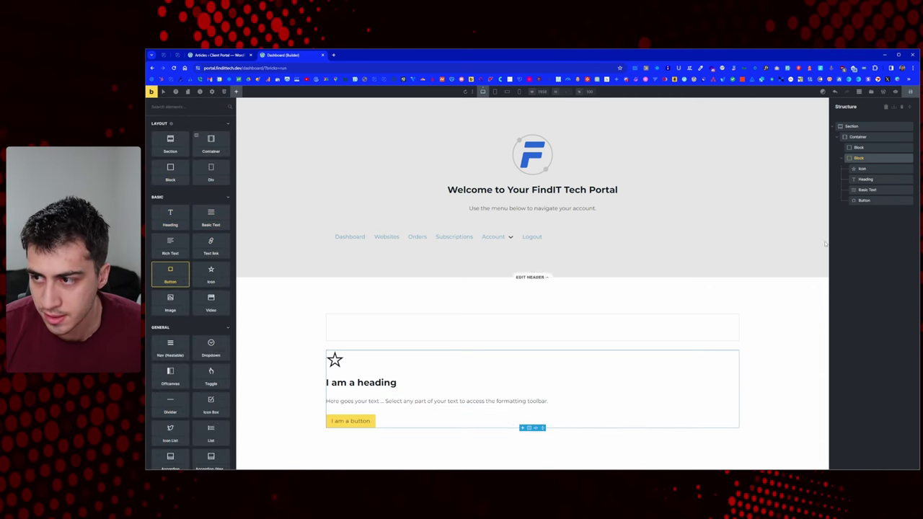
left_click(858, 147)
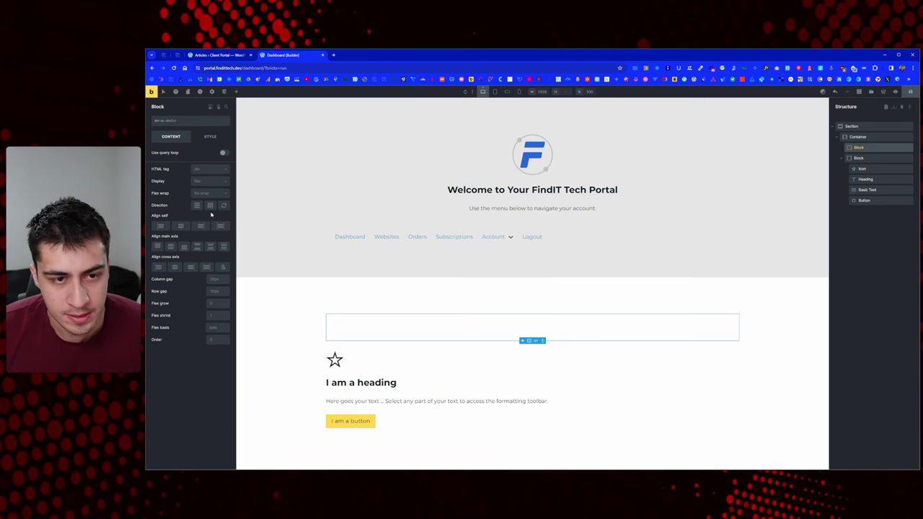
left_click(235, 91)
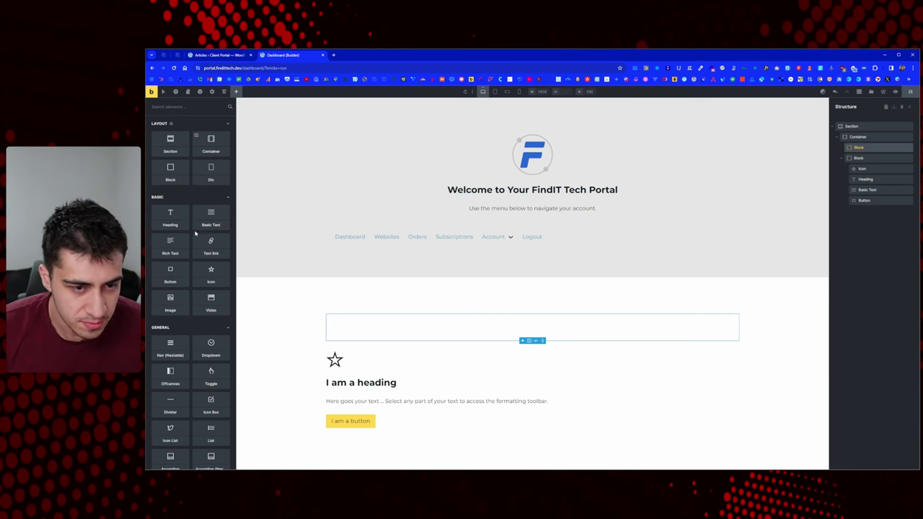
left_click(205, 222)
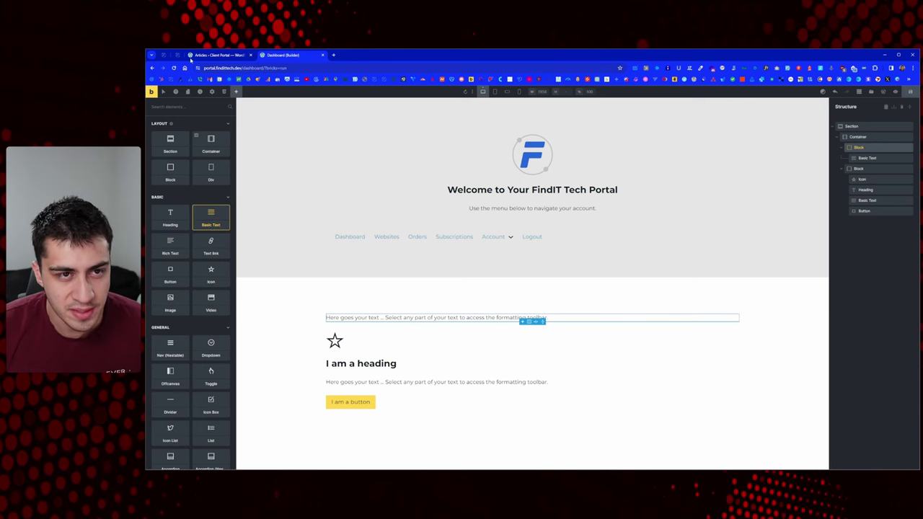
Step: Check the client card on the existing dashboard and add two more Basic Text elements to the first block
left_click(173, 56)
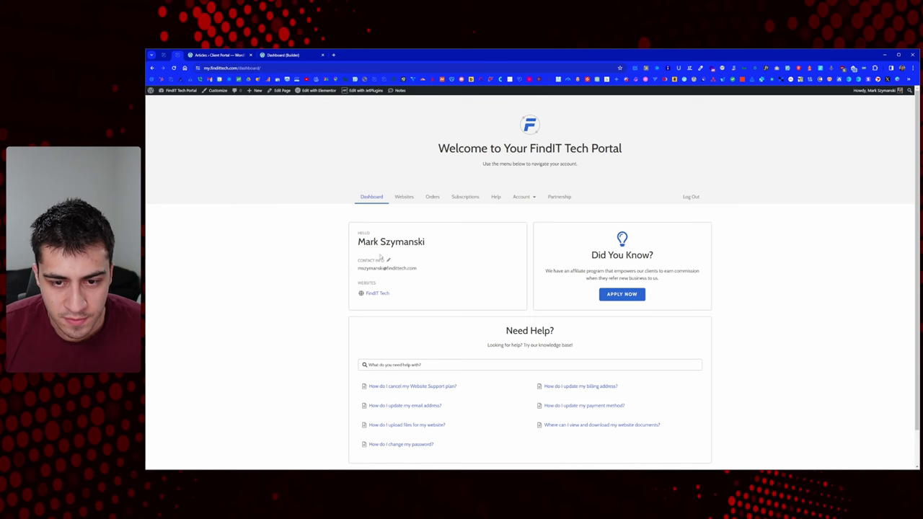
triple_click(440, 244)
left_click(399, 251)
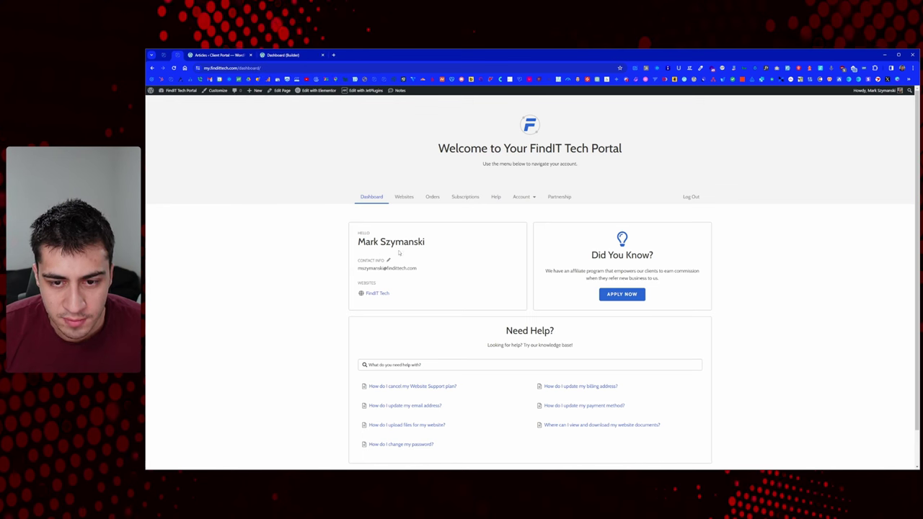
left_click(287, 56)
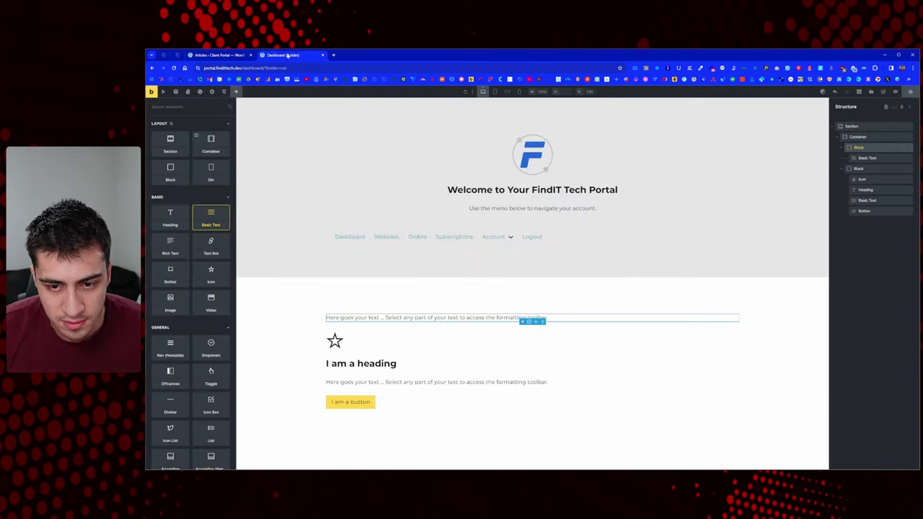
left_click(211, 223)
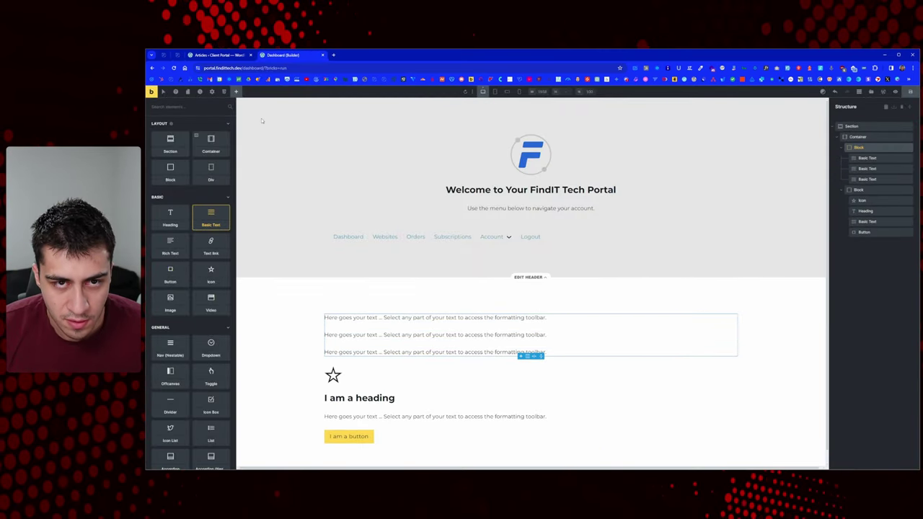
Step: Review the client card's Websites entry on the existing dashboard and add a Div containing an Icon at the end of the first block
left_click(217, 55)
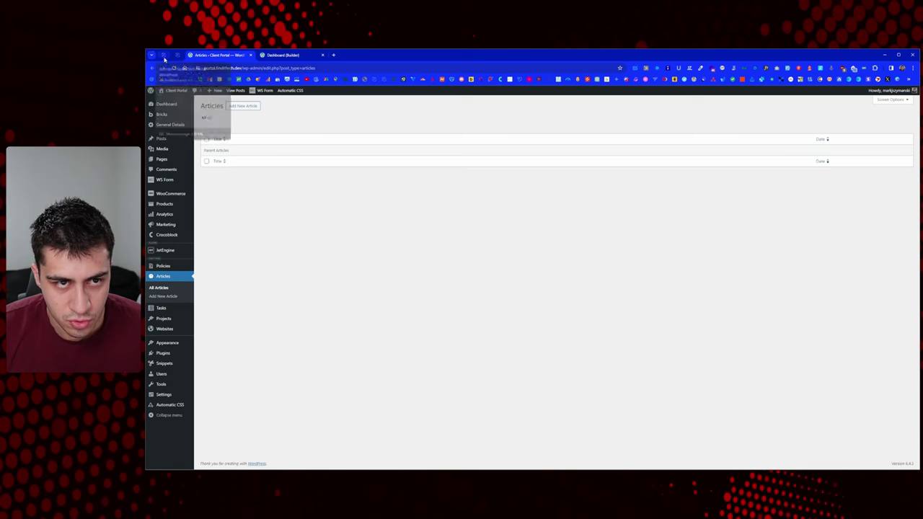
left_click(177, 55)
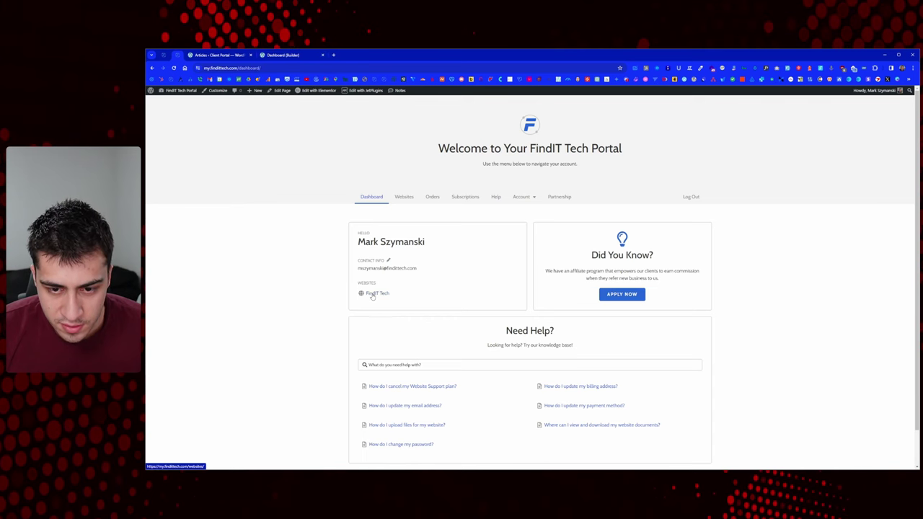
left_click(278, 54)
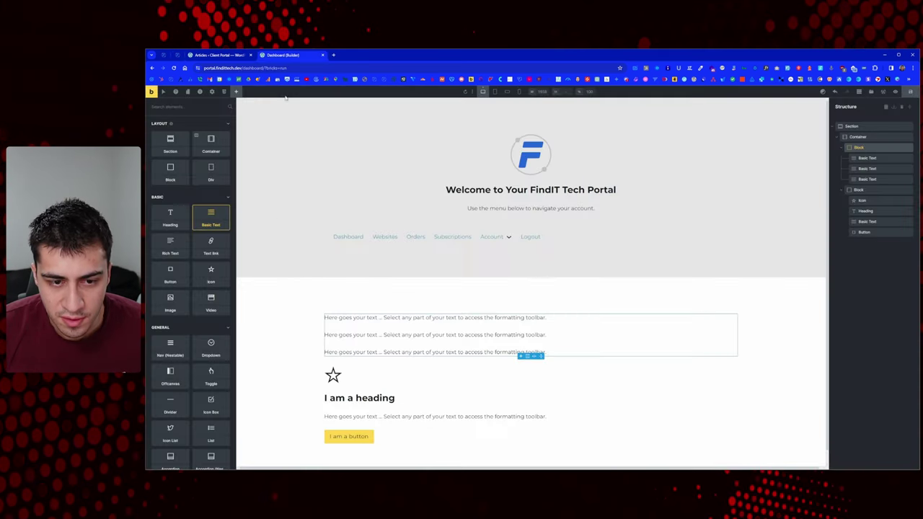
left_click(205, 175)
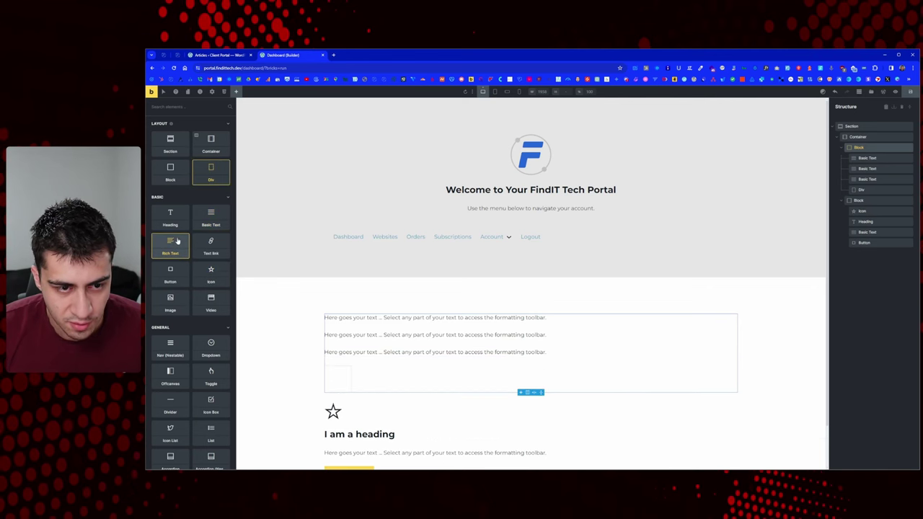
left_click(337, 379)
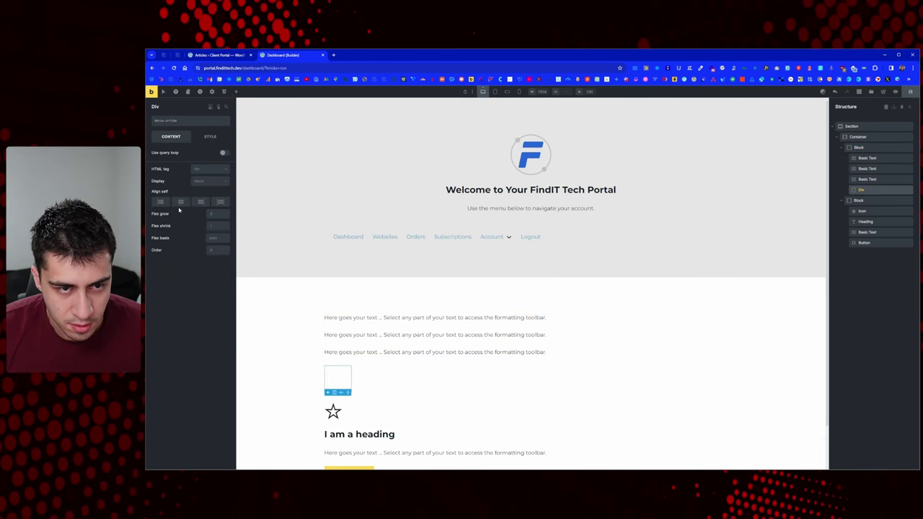
left_click(235, 93)
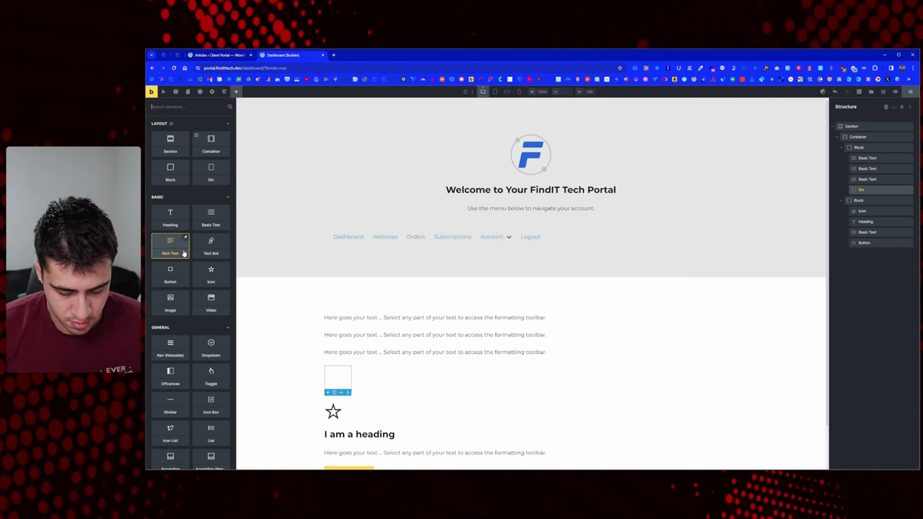
type("icon")
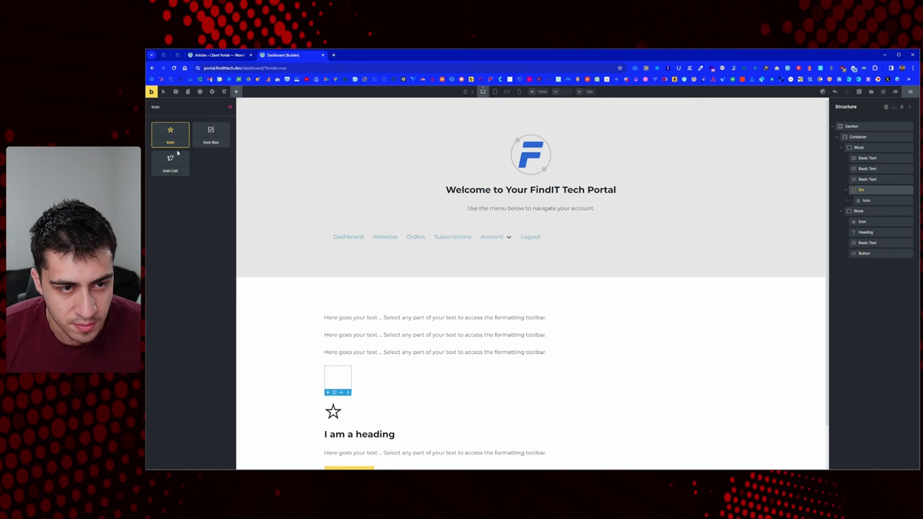
left_click(170, 137)
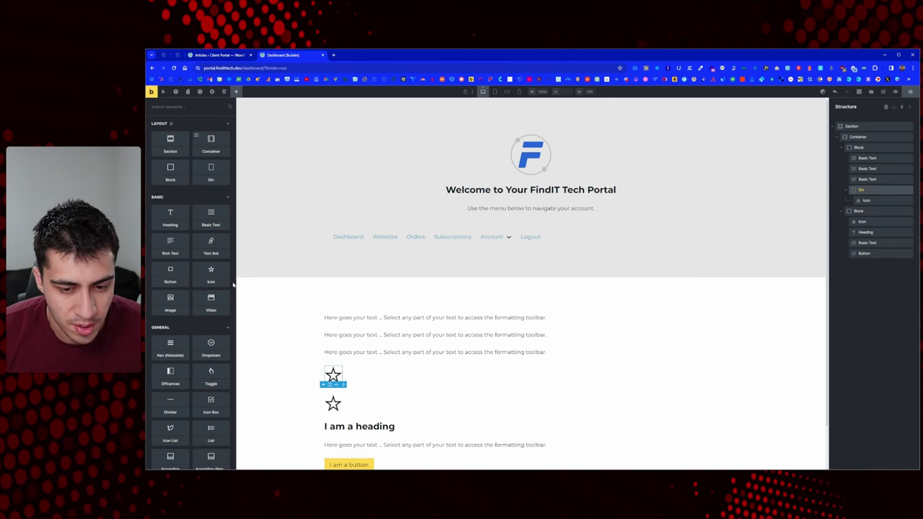
Step: Add a Text link after the Icon inside the first block's Div
left_click(879, 201)
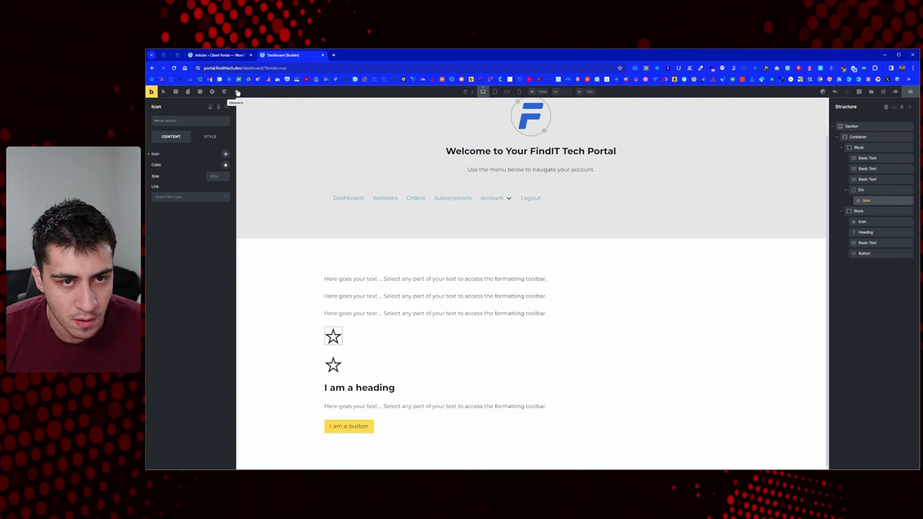
left_click(235, 91)
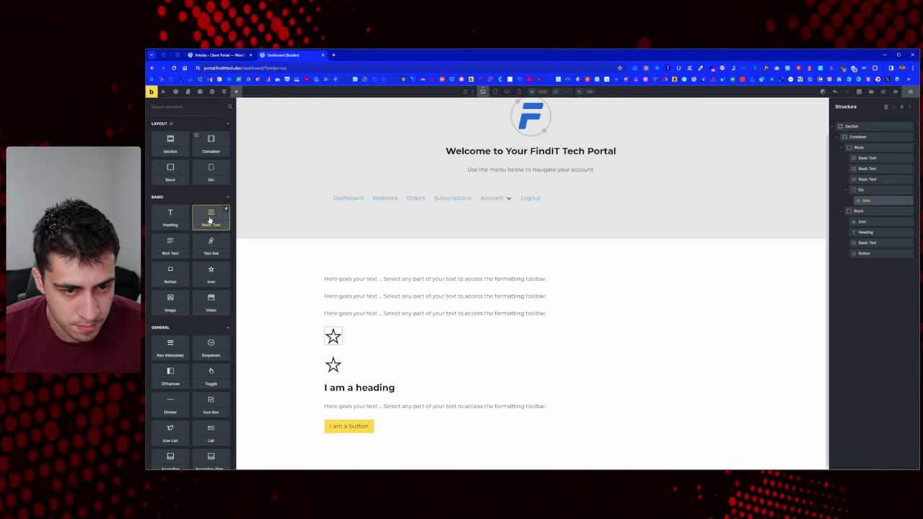
left_click(210, 254)
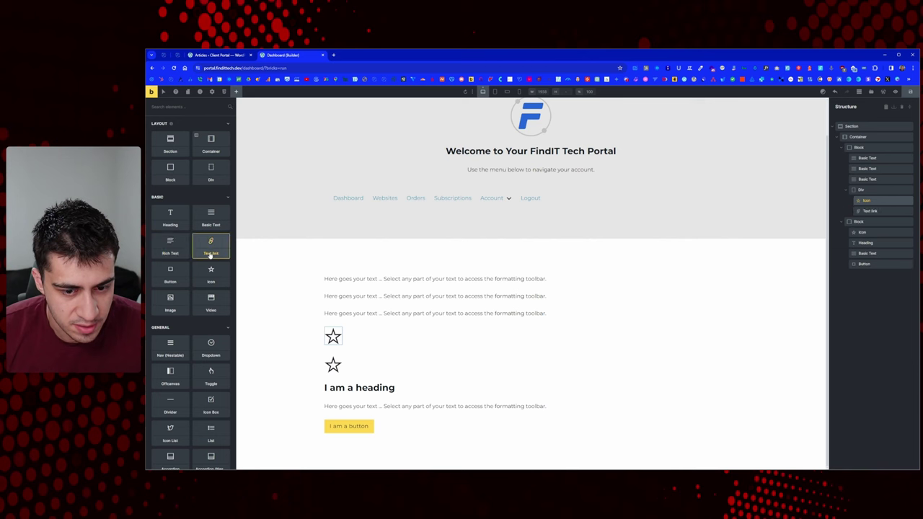
left_click(880, 209)
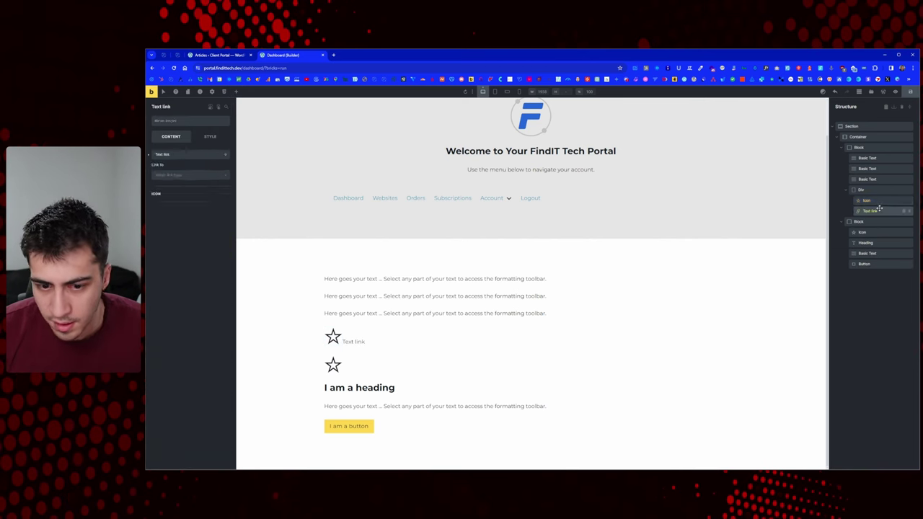
Step: Add a Heading and place it directly below the first Basic Text in the first block
left_click(872, 200)
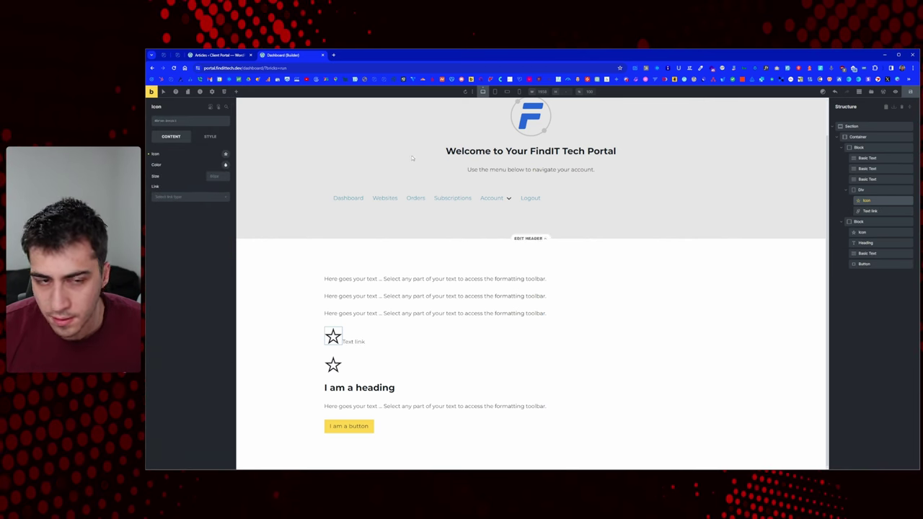
left_click(236, 91)
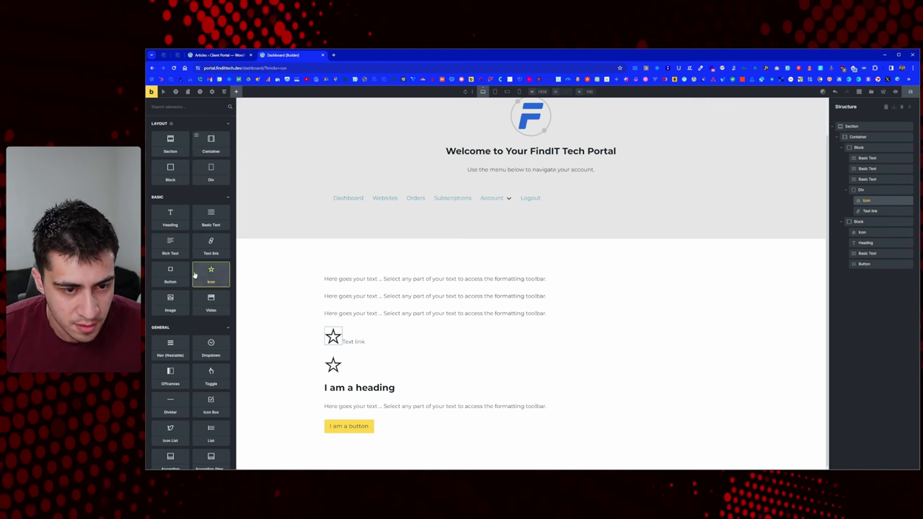
left_click(171, 217)
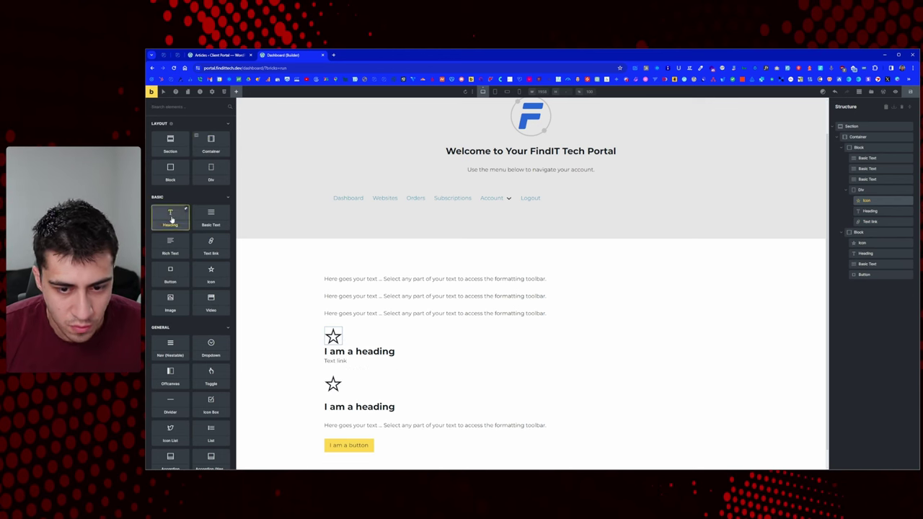
left_click(883, 208)
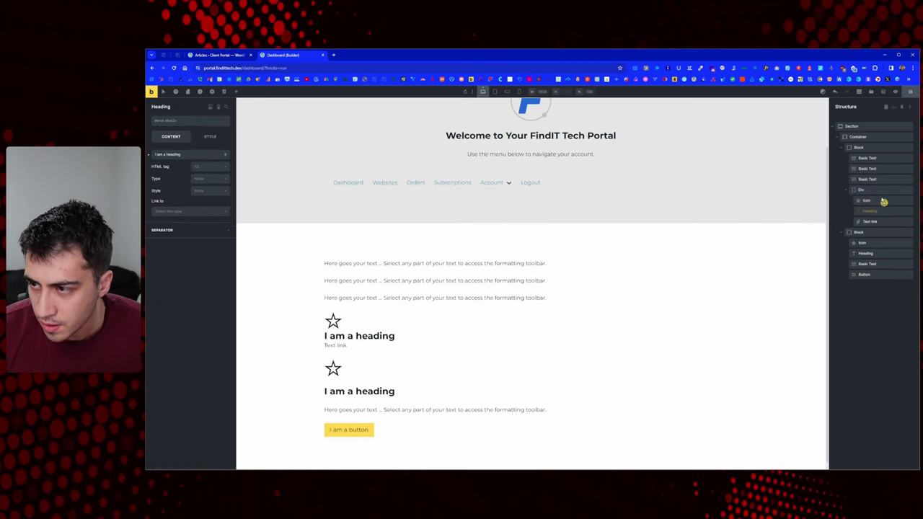
left_click_drag(884, 202, 872, 160)
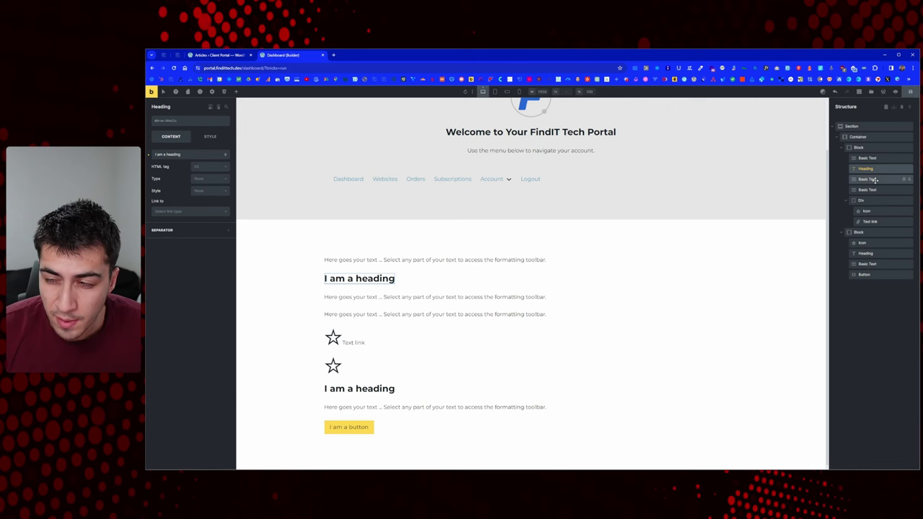
Step: Check the existing card's Contact Info row, add a Div after the second Basic Text, and nest the first block's third Basic Text inside it
left_click(875, 179)
left_click(225, 55)
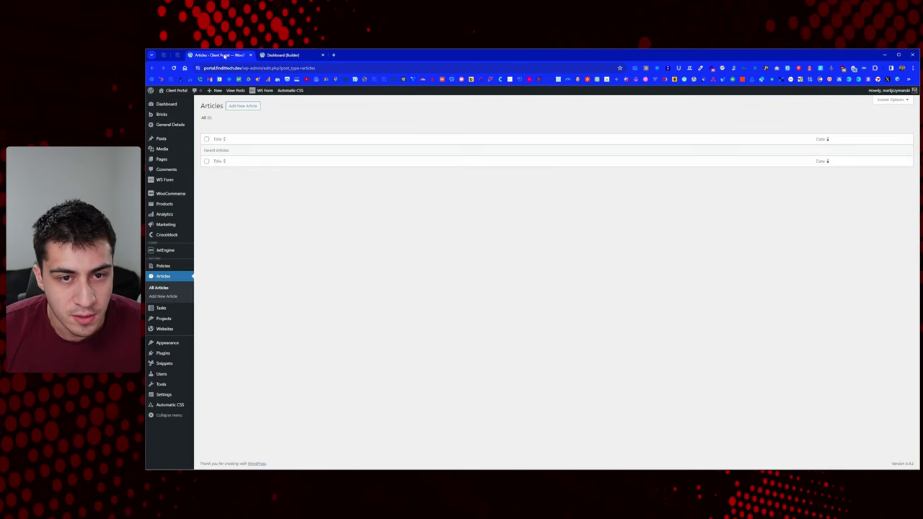
left_click(176, 56)
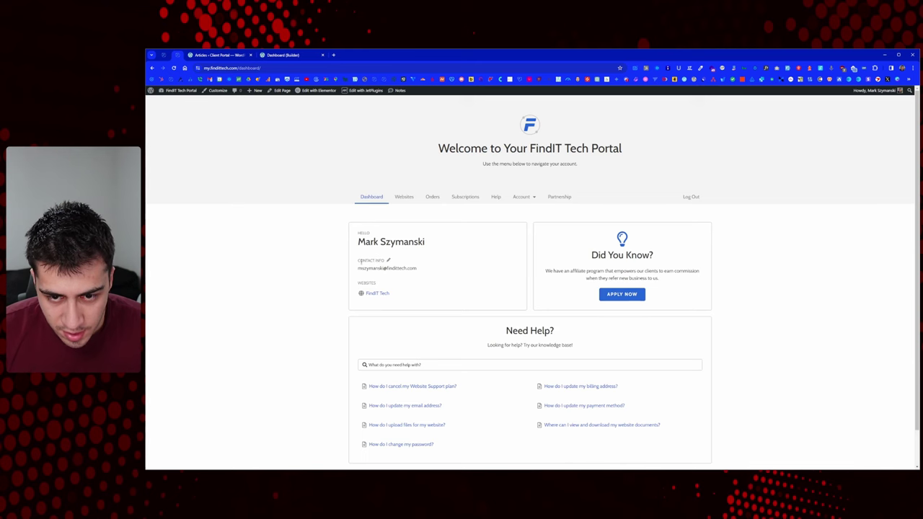
left_click_drag(359, 261, 386, 261)
left_click(390, 266)
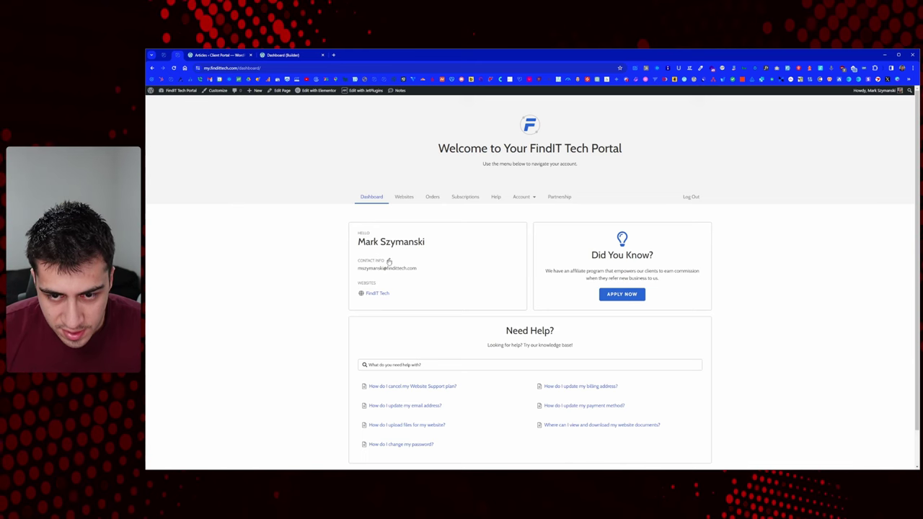
left_click(268, 56)
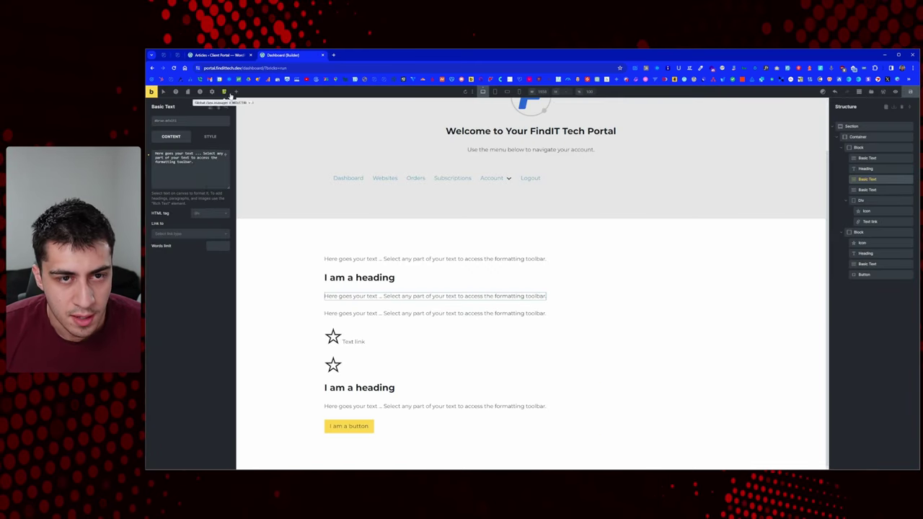
left_click(234, 92)
left_click(210, 173)
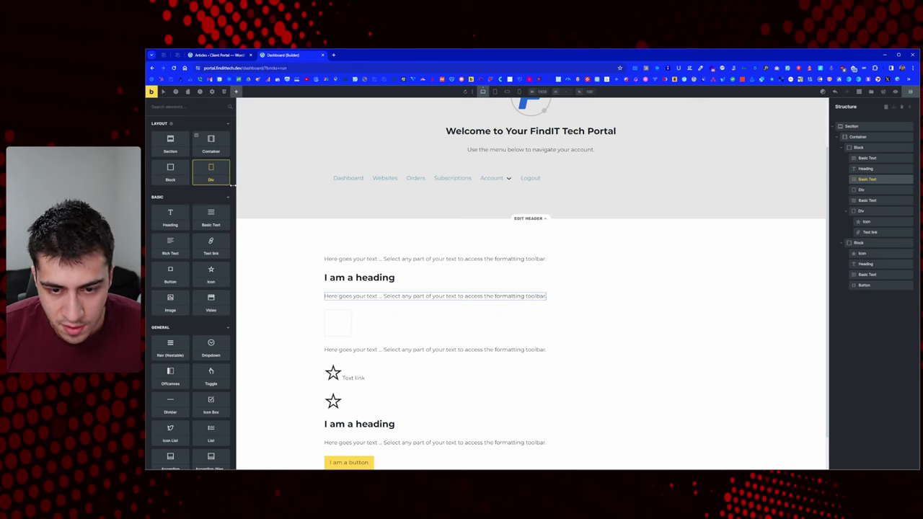
left_click(347, 329)
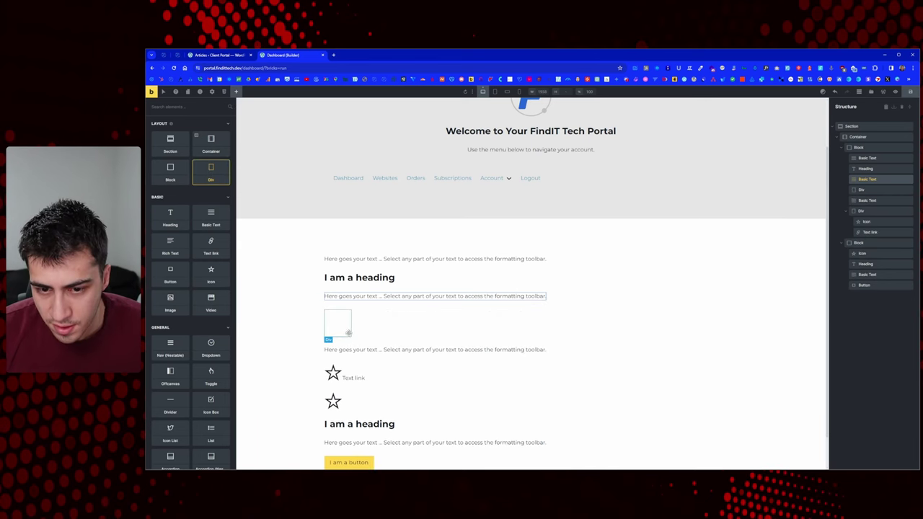
mouse_move(347, 332)
left_mouse_down()
mouse_move(348, 341)
mouse_move(344, 326)
left_mouse_up()
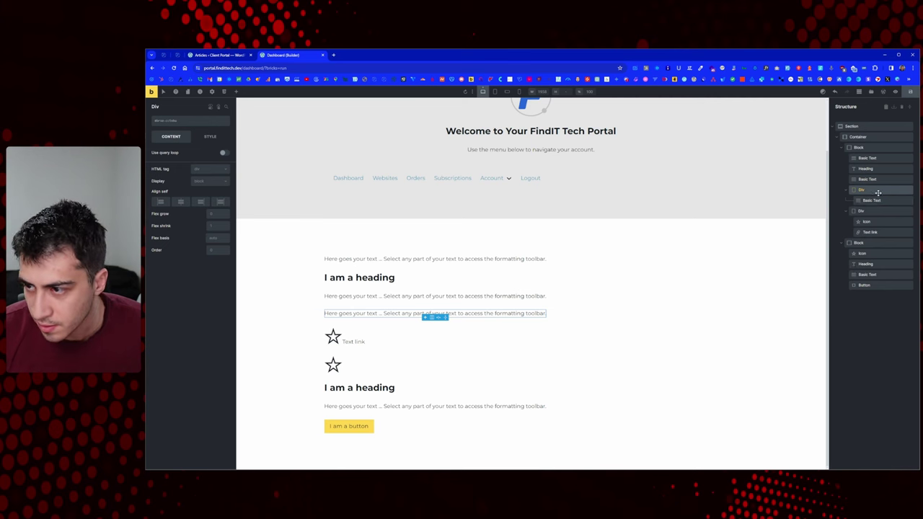
Step: Add an Icon after the Basic Text inside the first block's upper Div, and place the block's loose Basic Text below that Div
left_click(234, 92)
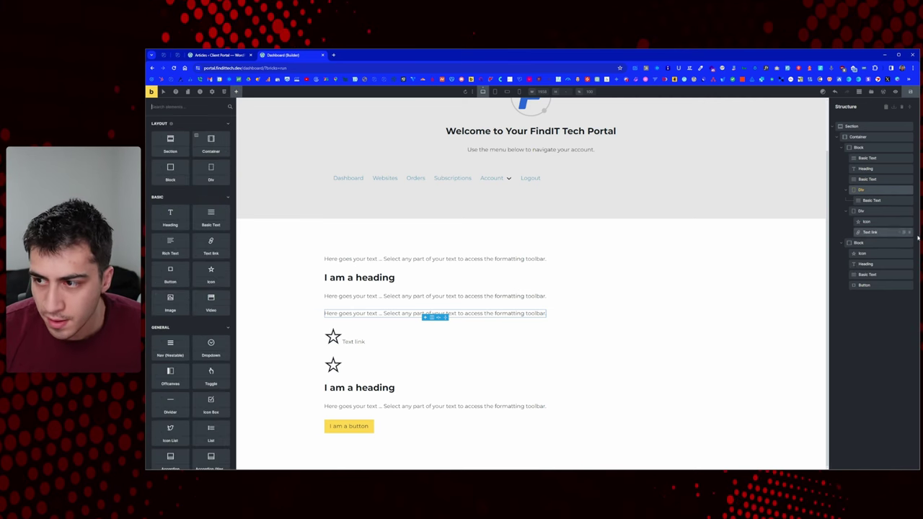
left_click(887, 191)
left_click(236, 92)
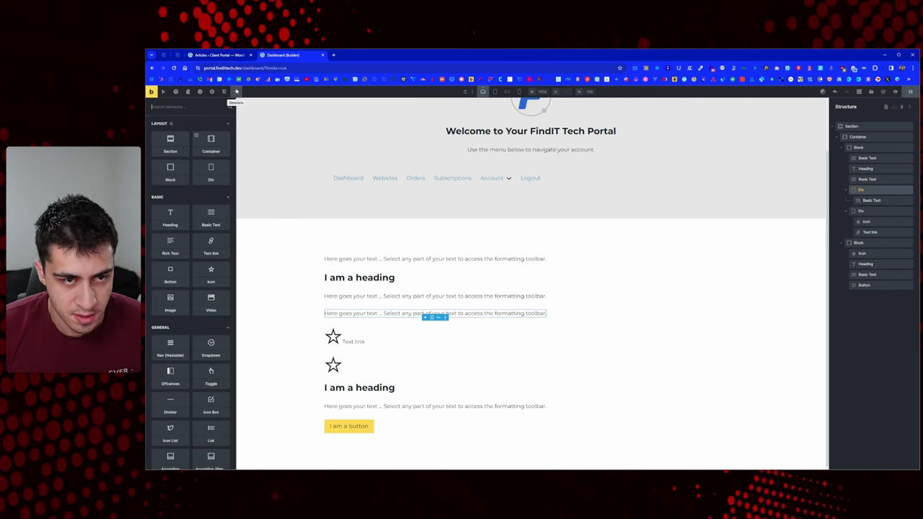
type("Icon")
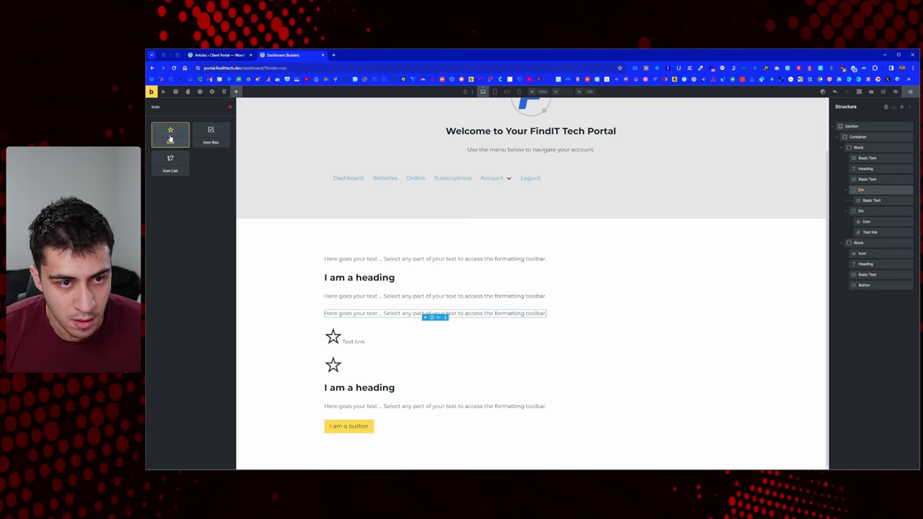
left_click_drag(170, 134, 870, 221)
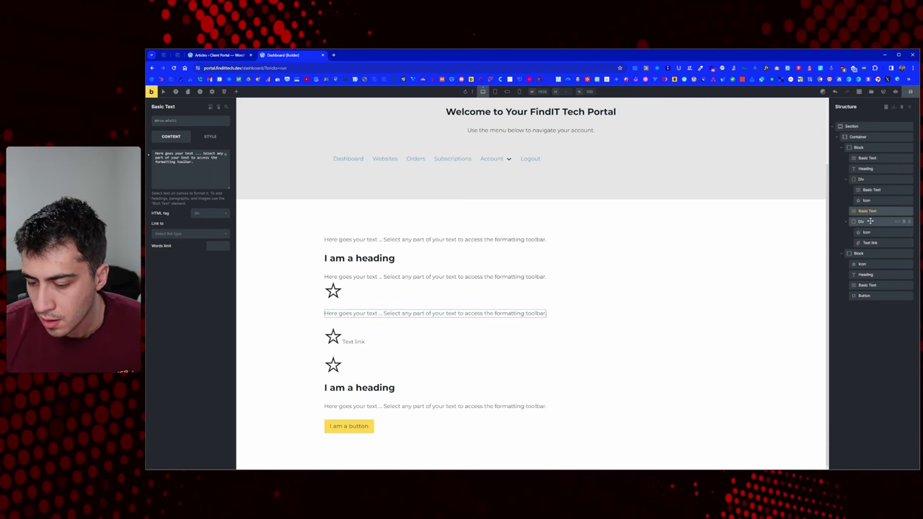
Step: Review the layout of the client, Did You Know and Need Help cards on the existing dashboard, and return to the builder
left_click(210, 56)
left_click(277, 56)
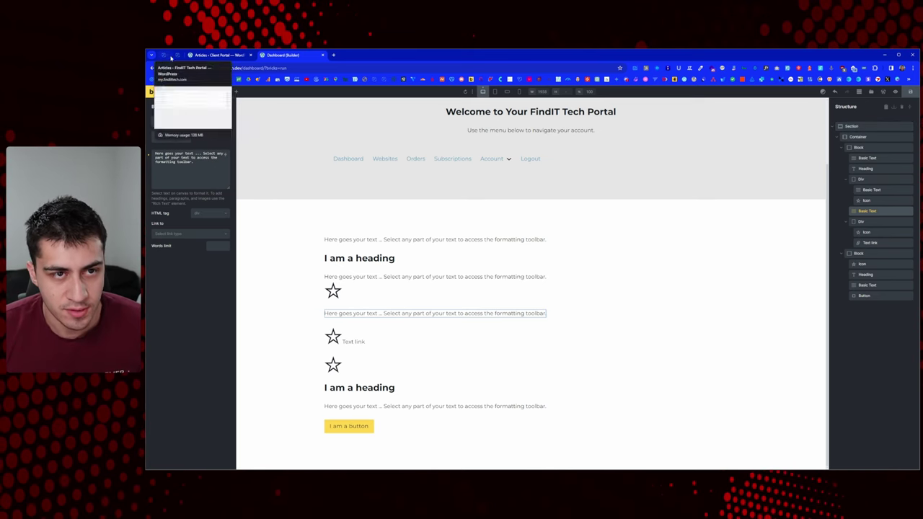
left_click(176, 54)
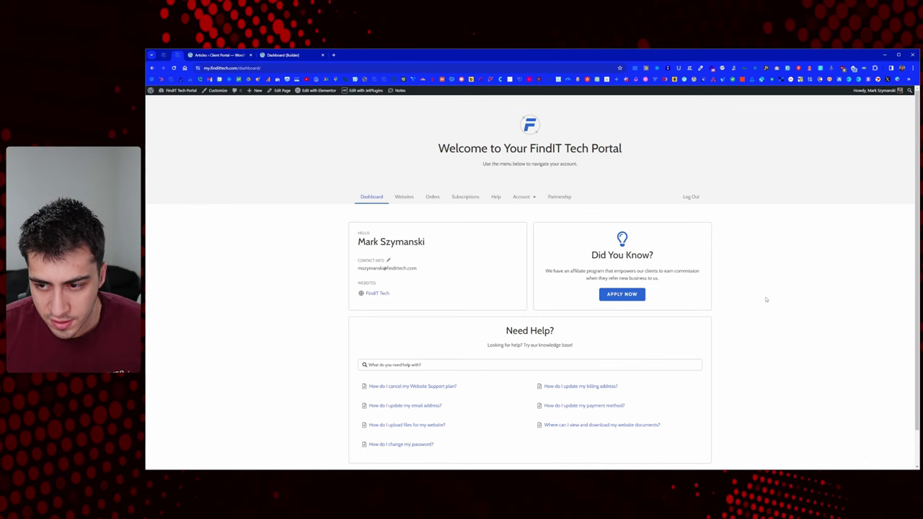
scroll(517, 269, "down", 1)
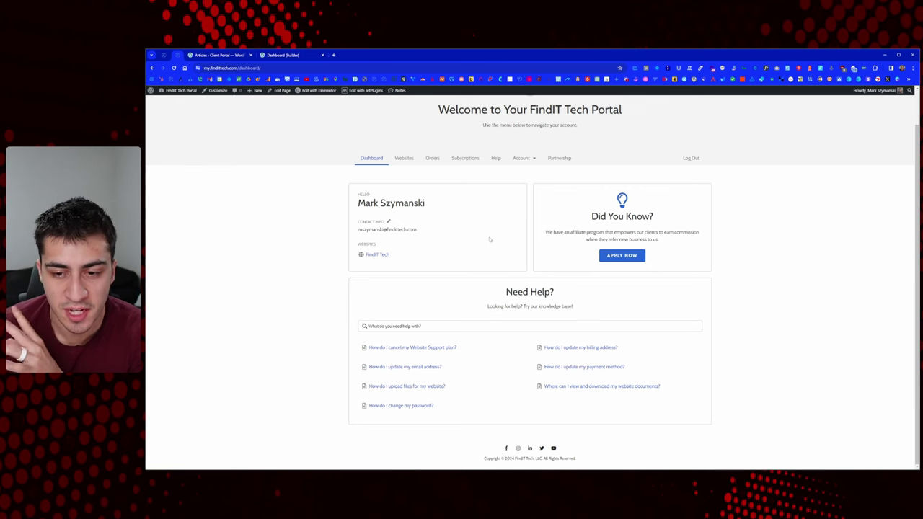
left_click(275, 56)
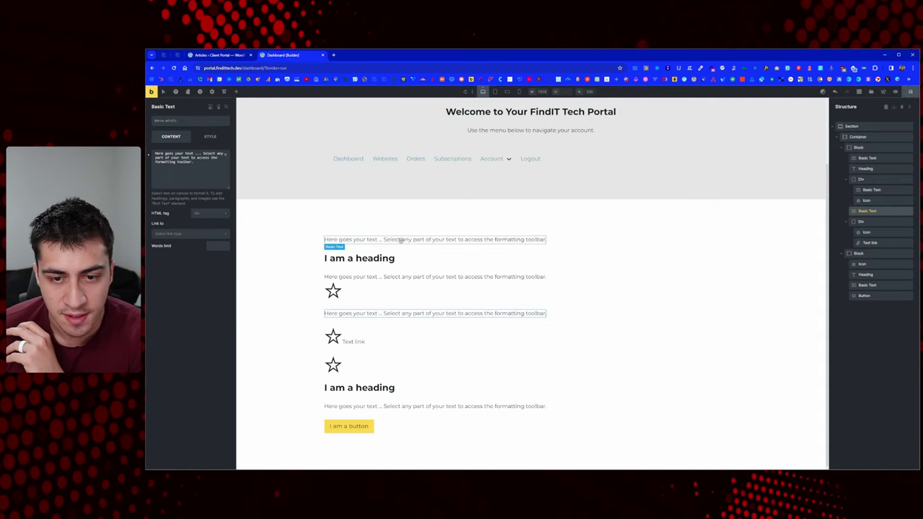
left_click(869, 129)
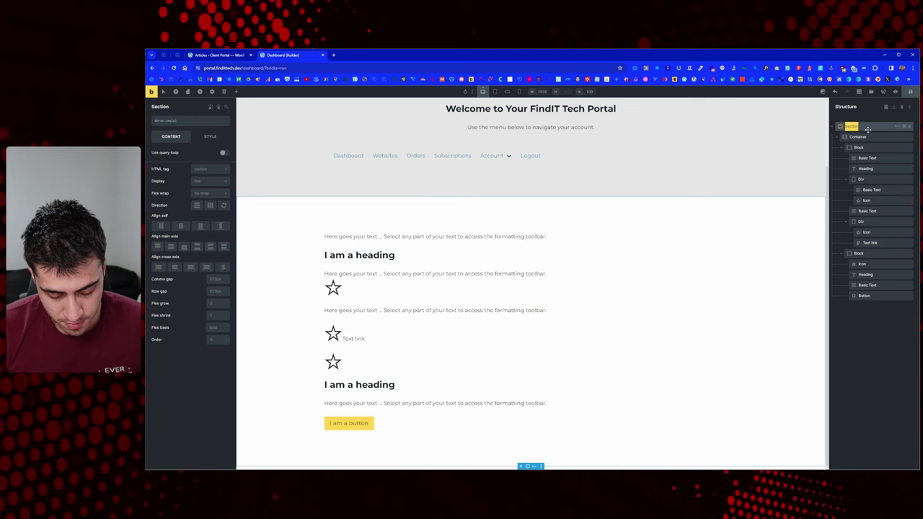
type("MAin")
key("Return")
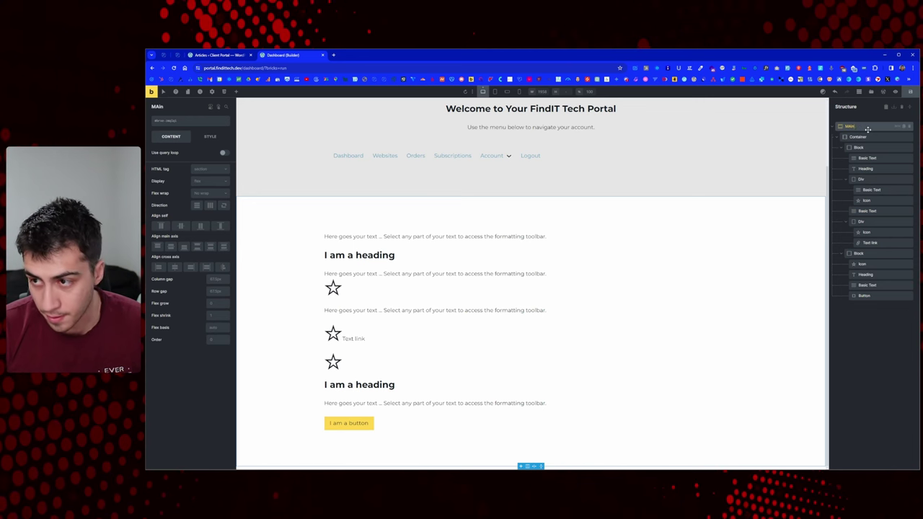
key("BackSpace")
type("ain")
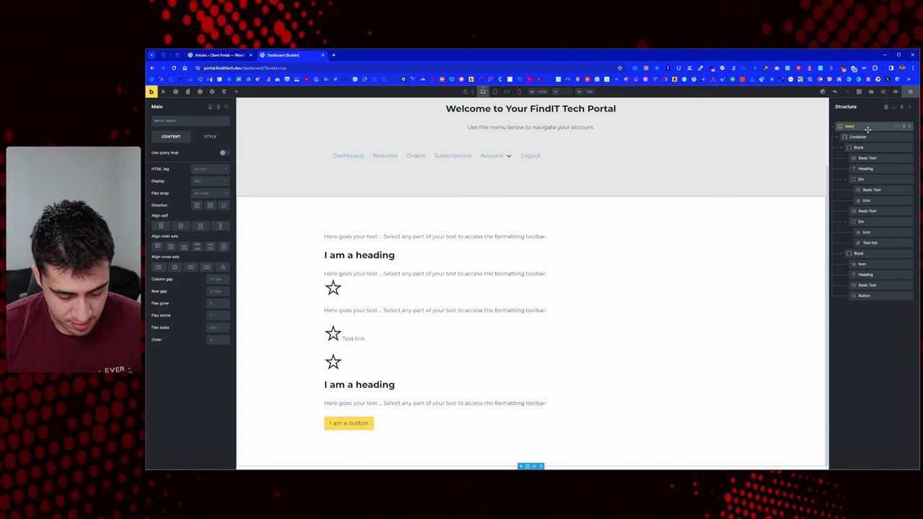
type(" DAs")
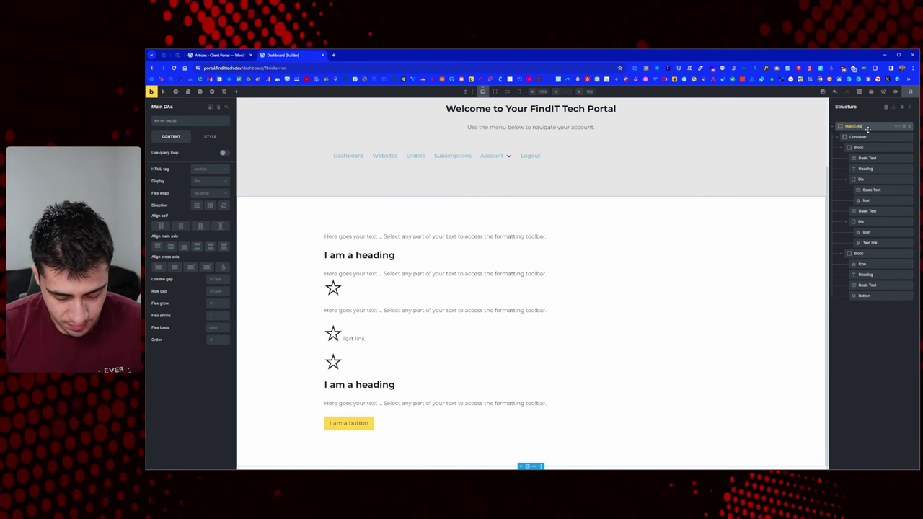
key("BackSpace")
key("BackSpace")
key("BackSpace")
key("BackSpace")
key("BackSpace")
key("BackSpace")
key("BackSpace")
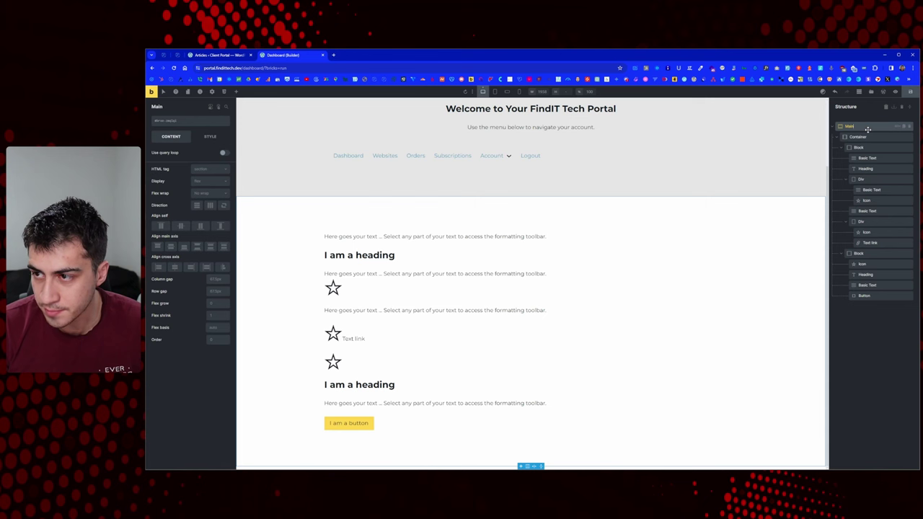
key("BackSpace")
key("BackSpace")
key("BackSpace")
type("Section")
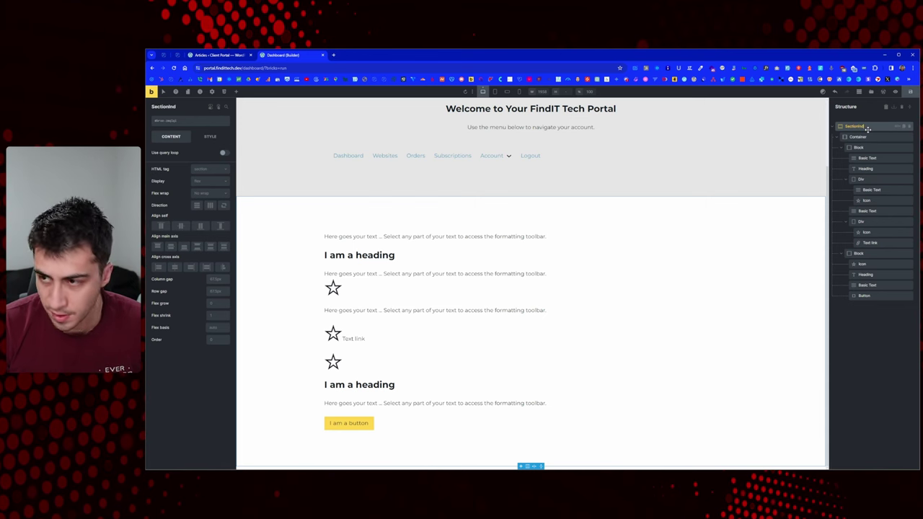
type("Info")
Step: Rename the section as Info and its container as Grid
key("ctrl+a")
type("Info")
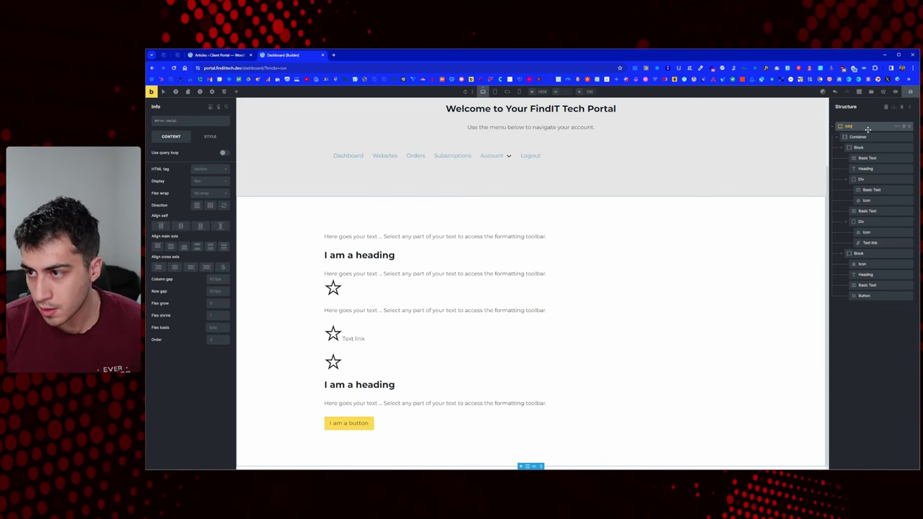
key("Tab")
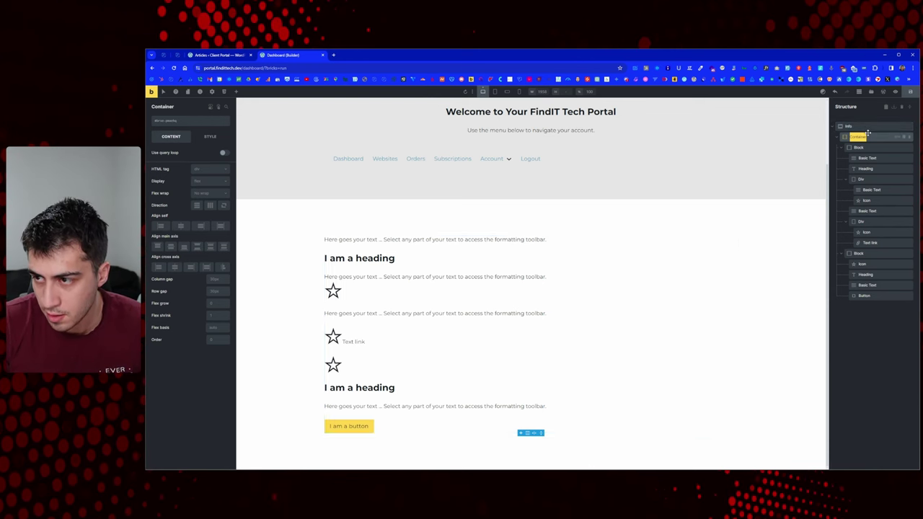
type("Gird")
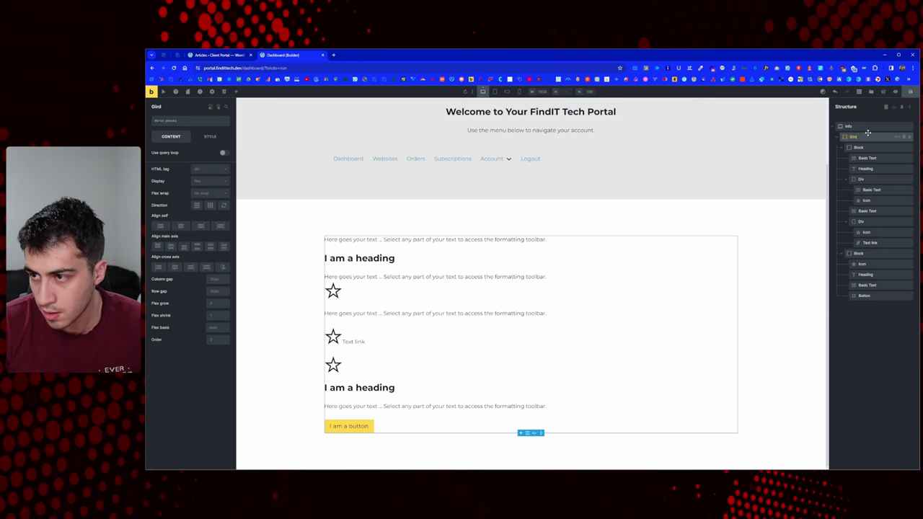
Step: Rename the first block inside the container as Basic Info
left_click(870, 147)
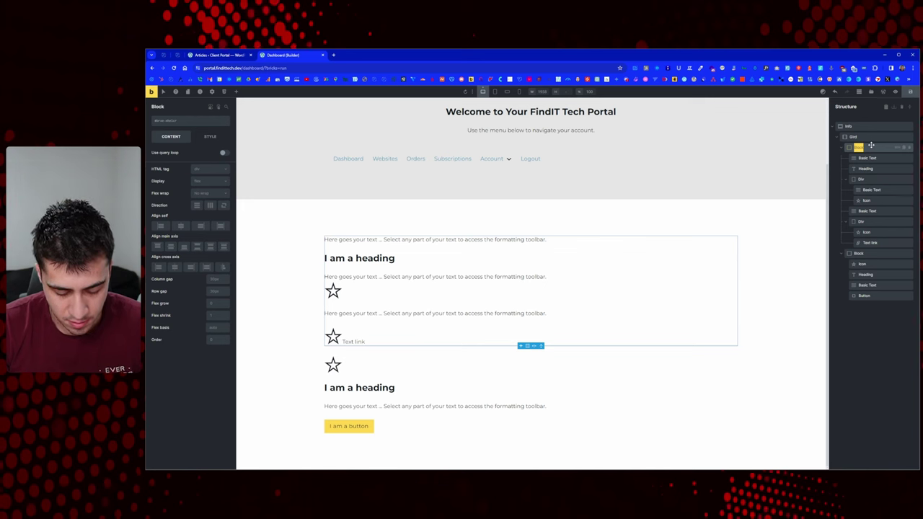
type("Basic I")
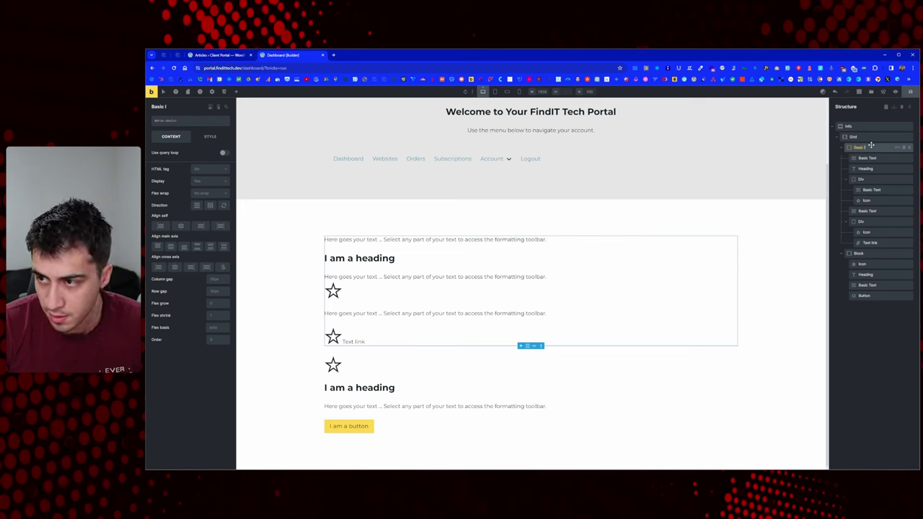
key("BackSpace")
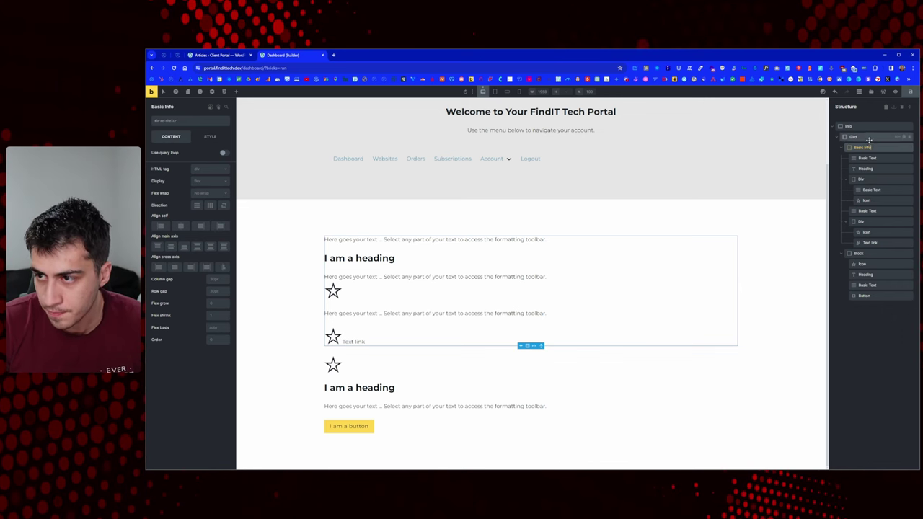
left_click(860, 128)
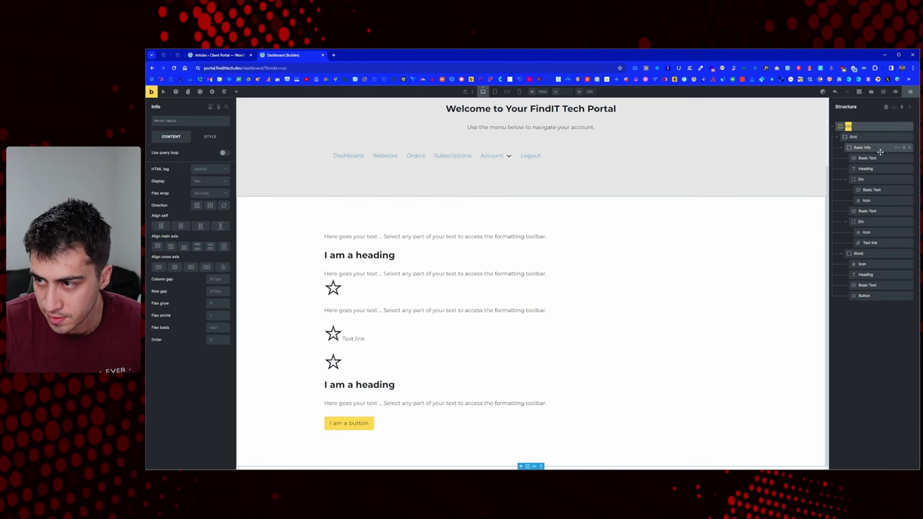
Step: Check the greeting on the existing dashboard and set the first Basic Text in Basic Info to "Hello"
left_click(874, 158)
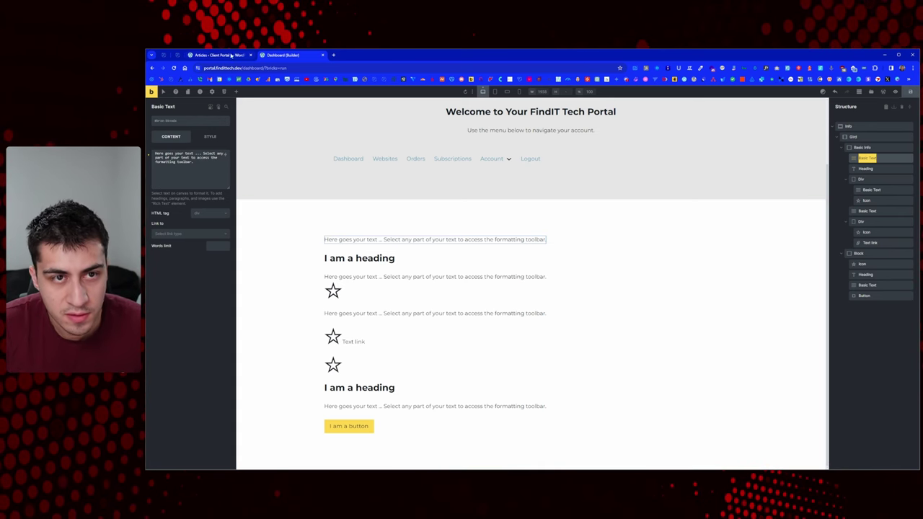
left_click(181, 54)
left_click(285, 55)
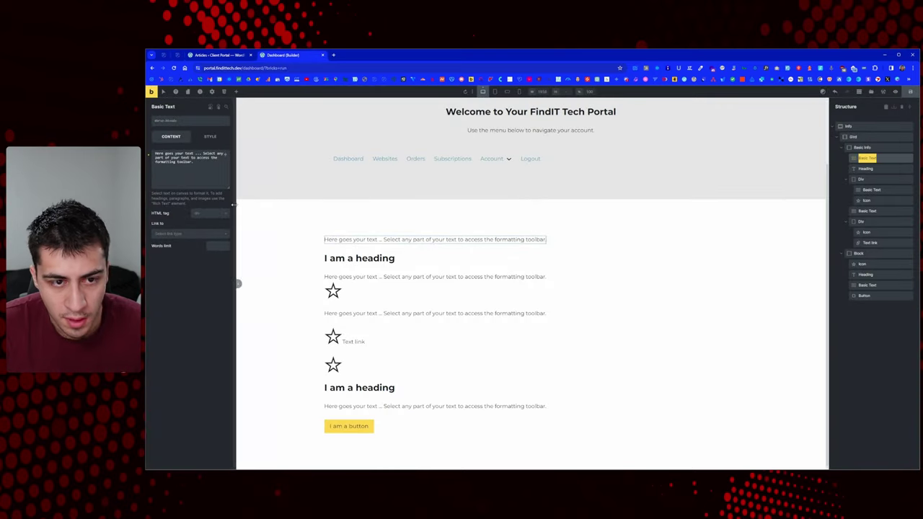
left_click(216, 175)
key("ctrl+a")
type("Hello")
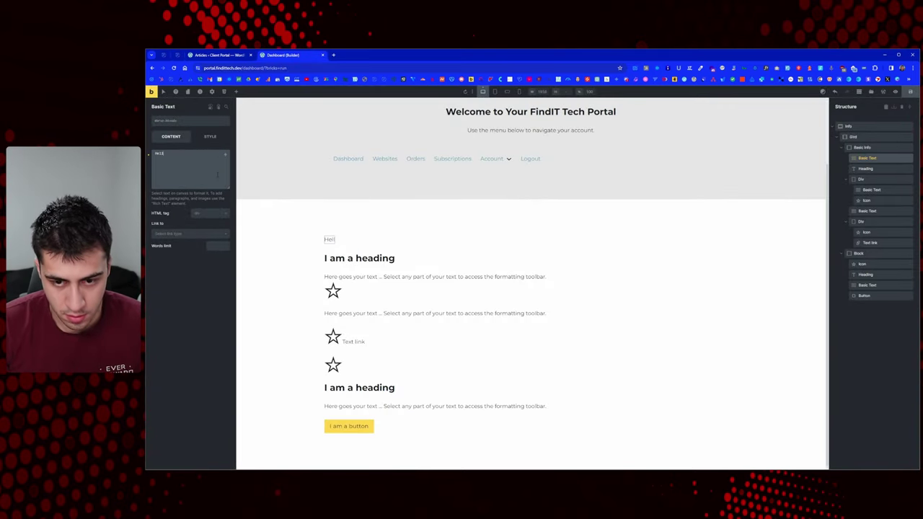
left_click(346, 277)
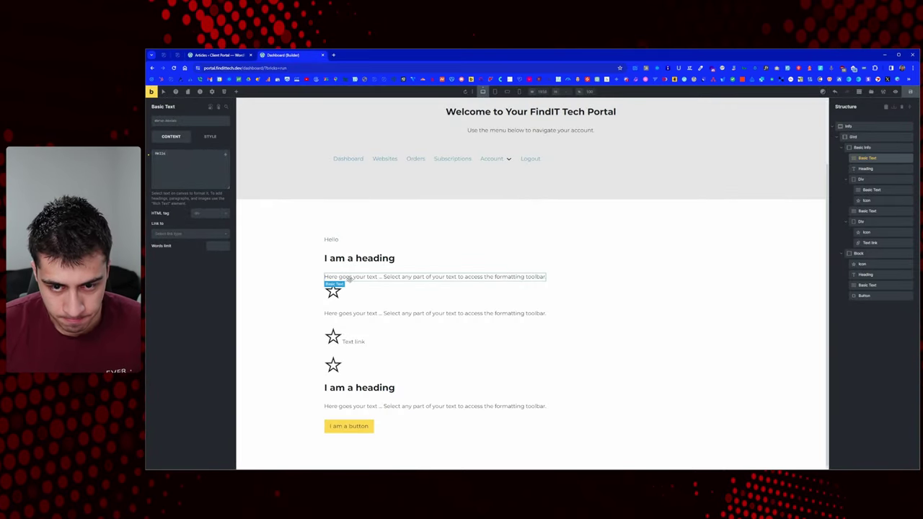
Step: Replace the Basic Info heading's placeholder text with the user's Display name dynamic data tag
left_click(355, 258)
left_click(200, 154)
key("ctrl+a")
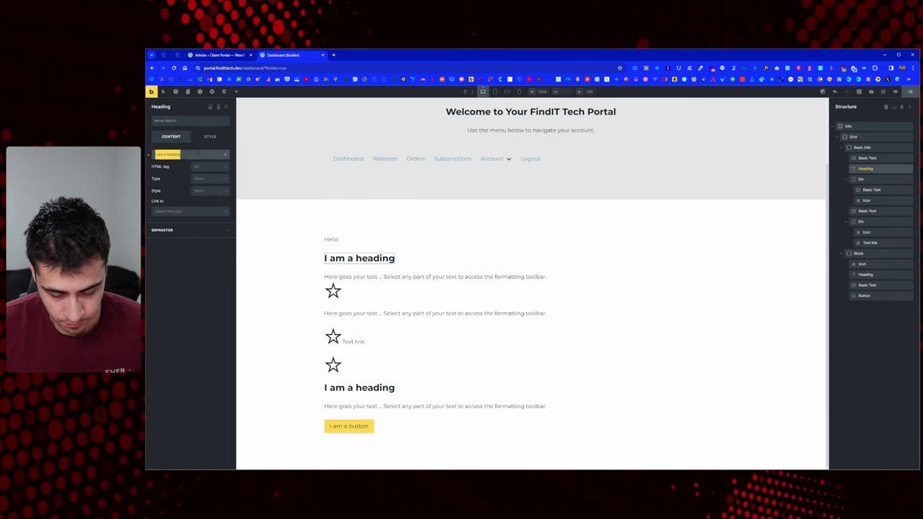
key("BackSpace")
left_click(225, 155)
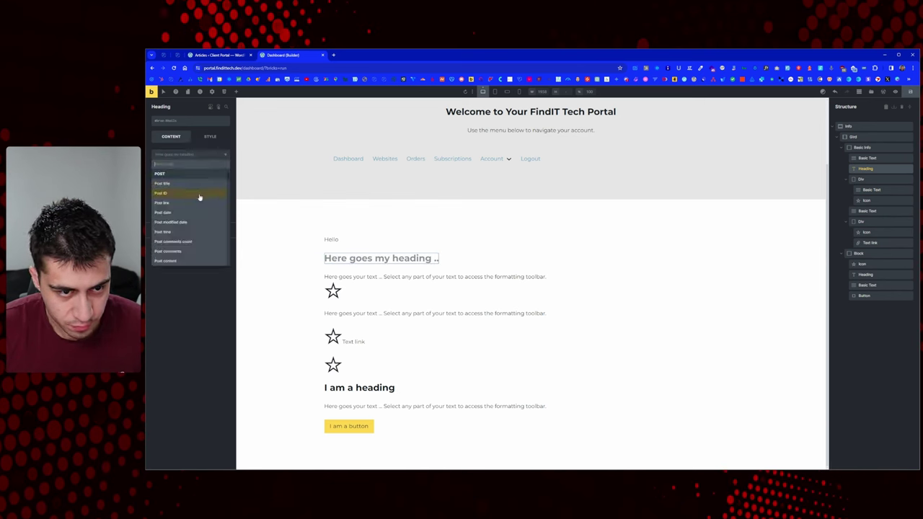
scroll(188, 216, "down", 5)
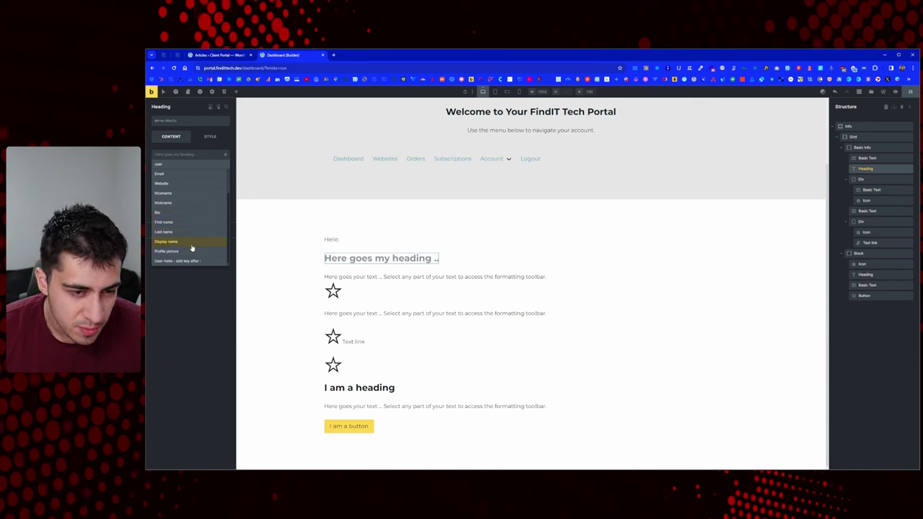
left_click(192, 245)
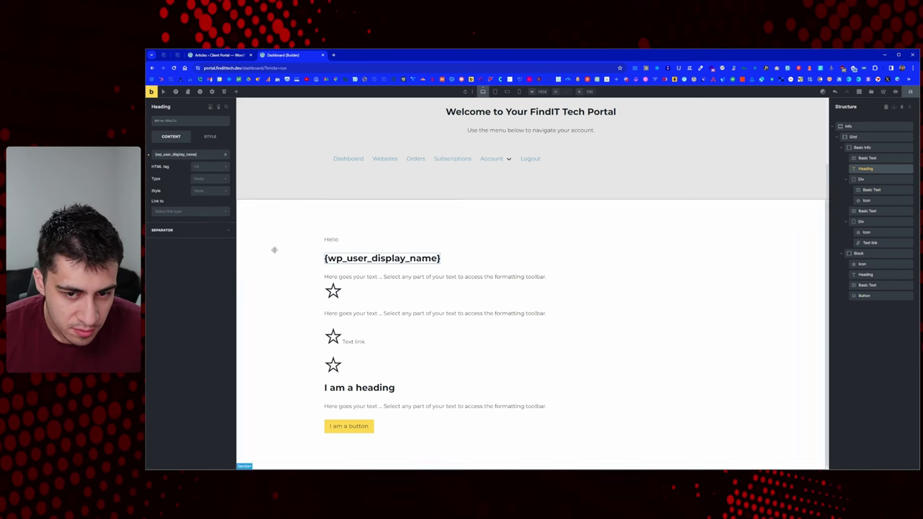
Step: Set the Basic Text inside the Basic Info block's upper Div to "Contact Info" and compare it with the existing dashboard's card
left_click(380, 277)
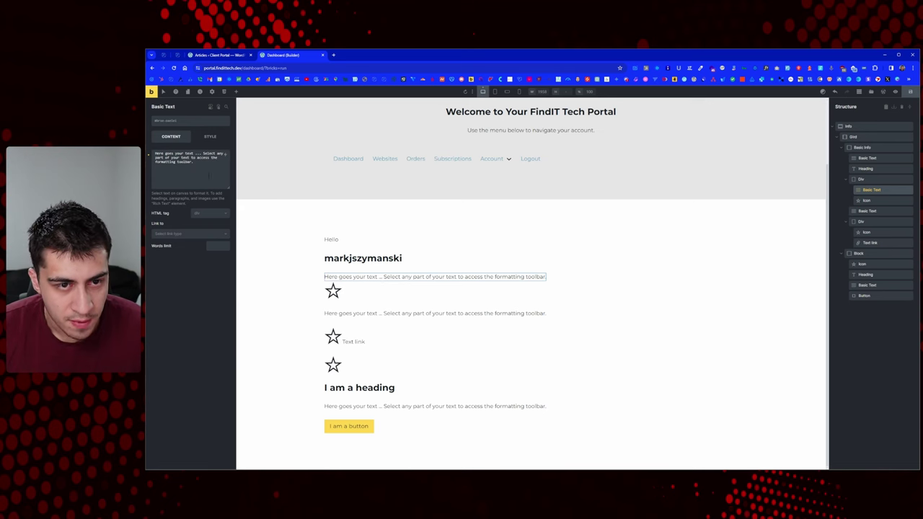
triple_click(208, 175)
key("BackSpace")
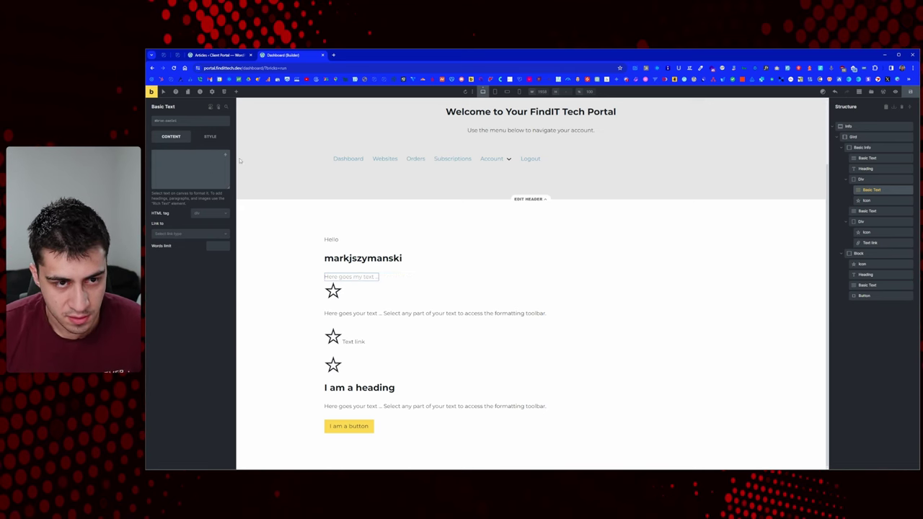
type("Contact In")
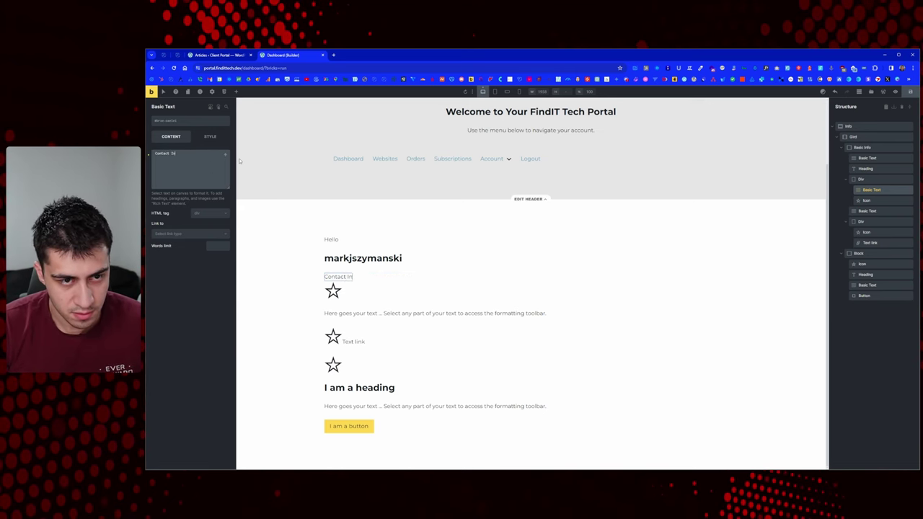
type("fo")
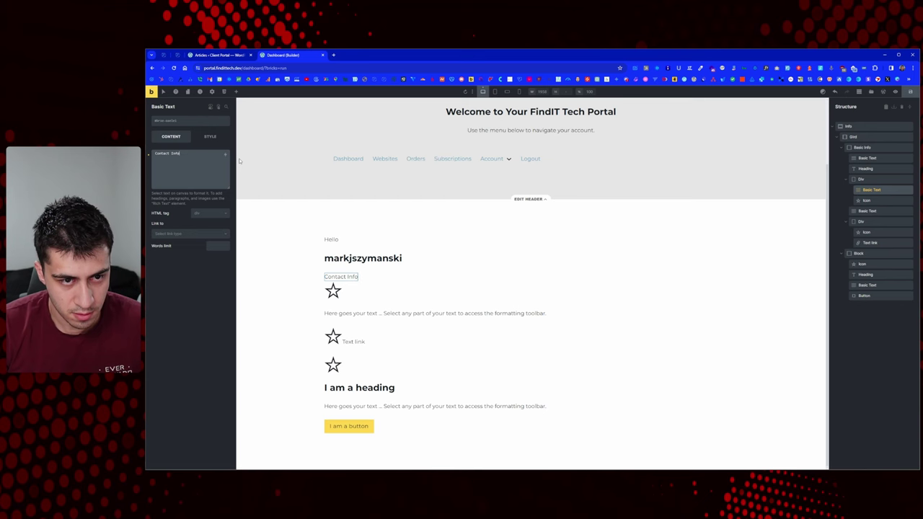
left_click(217, 54)
left_click(277, 55)
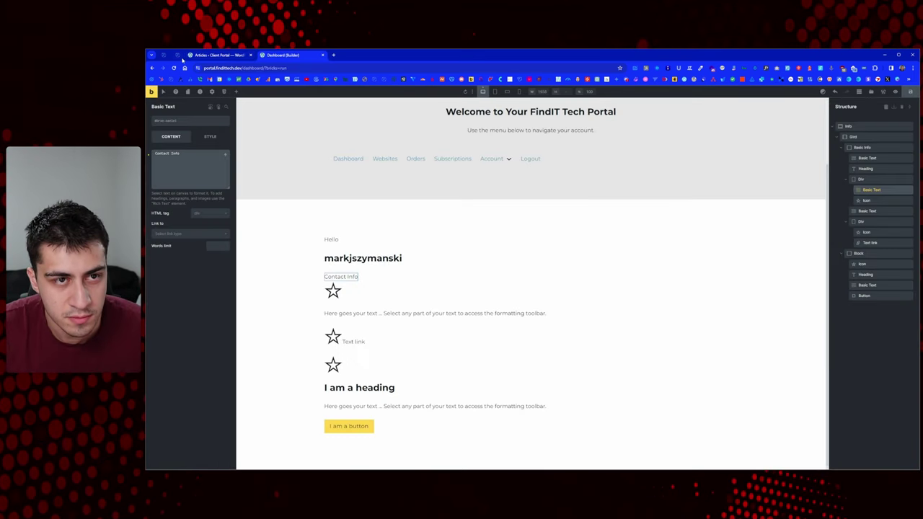
left_click(178, 56)
left_click(267, 56)
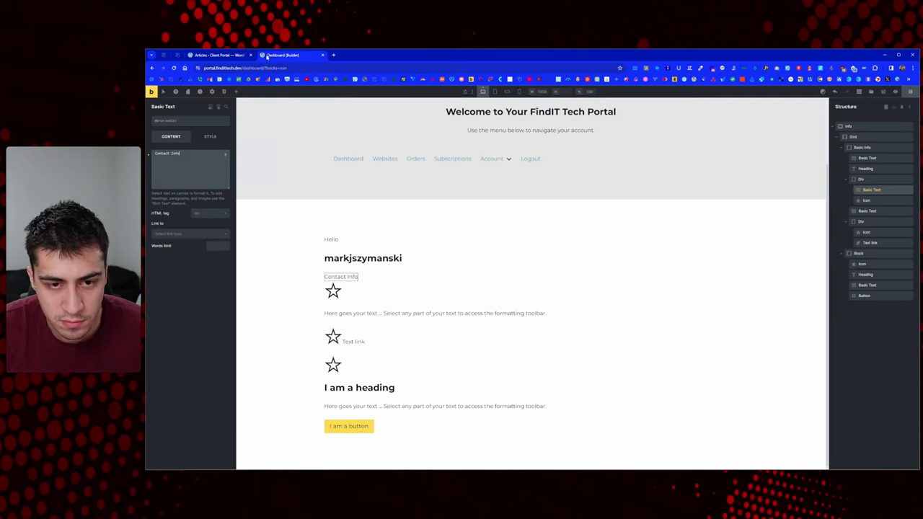
Step: Change the star icon under Contact Info to the Themify pencil icon
left_click(333, 291)
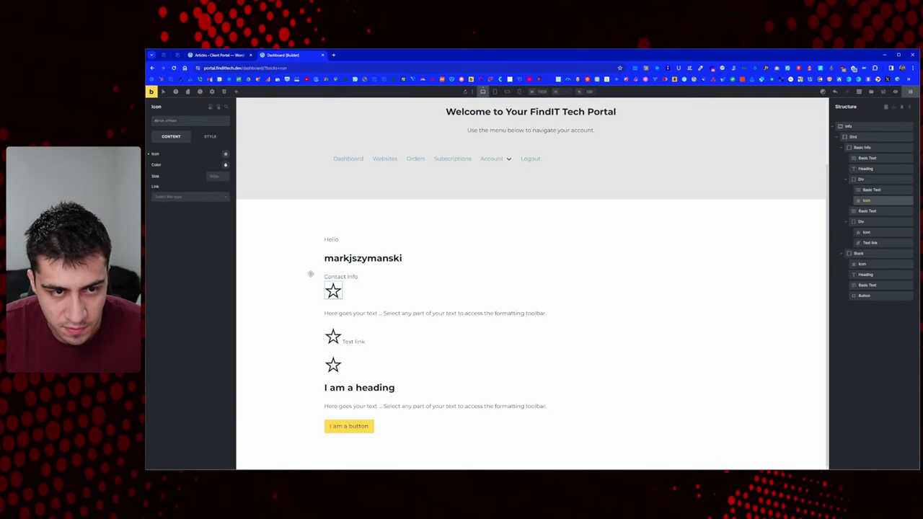
left_click(225, 155)
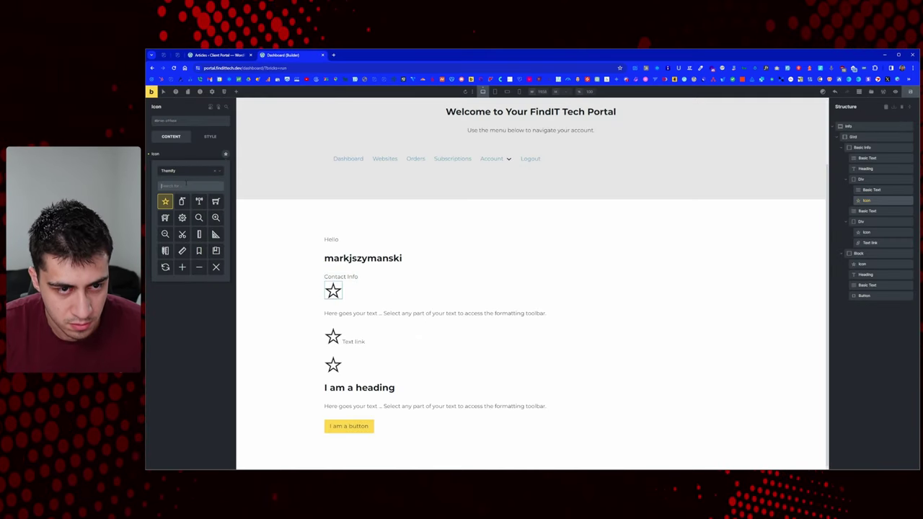
type("pen")
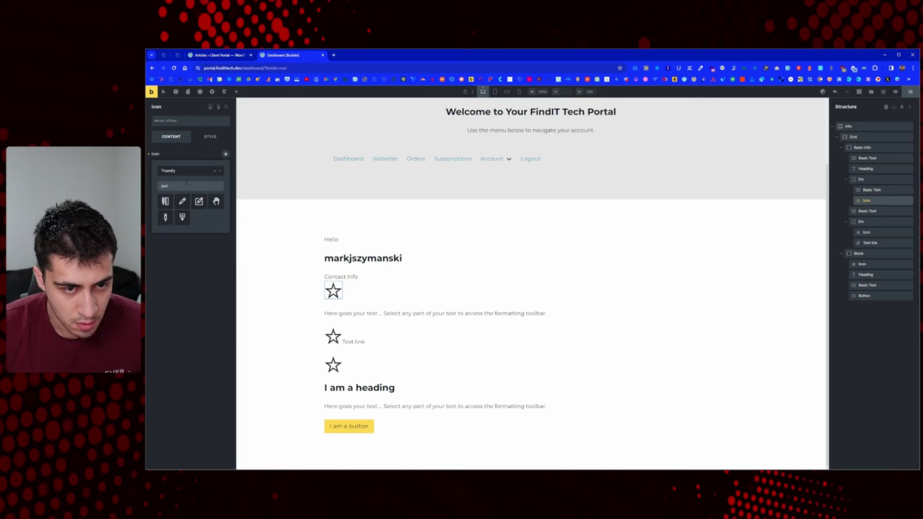
left_click(184, 205)
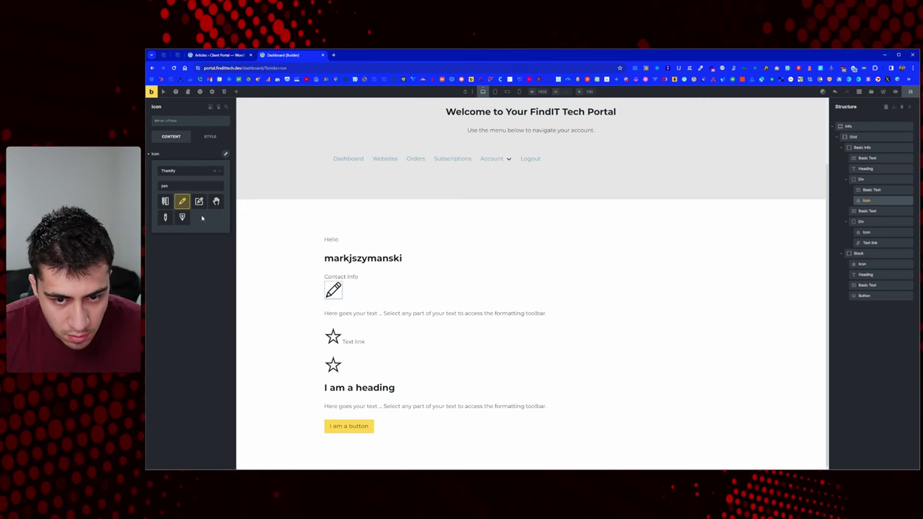
left_click(212, 262)
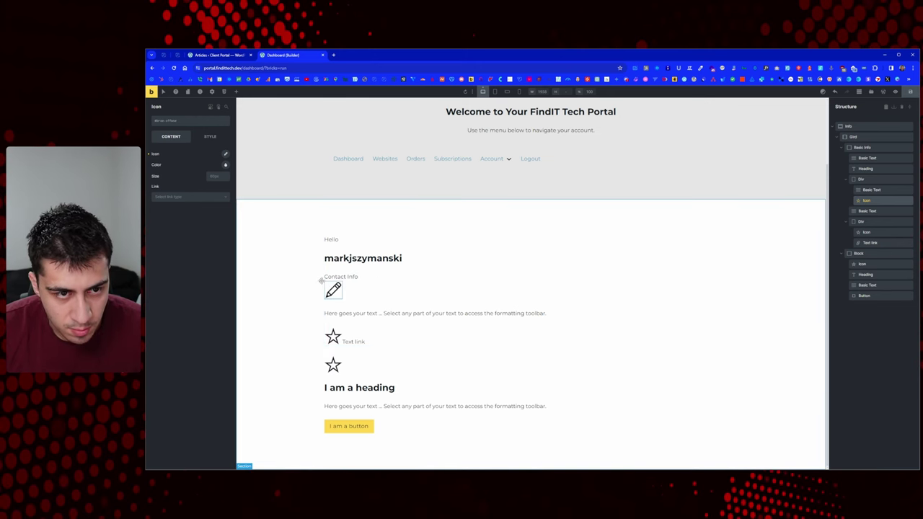
Step: Replace the placeholder Basic Text below the pencil icon with the user profile Email dynamic tag and set its HTML tag to span
left_click(345, 314)
left_click_drag(155, 153, 196, 163)
key("BackSpace")
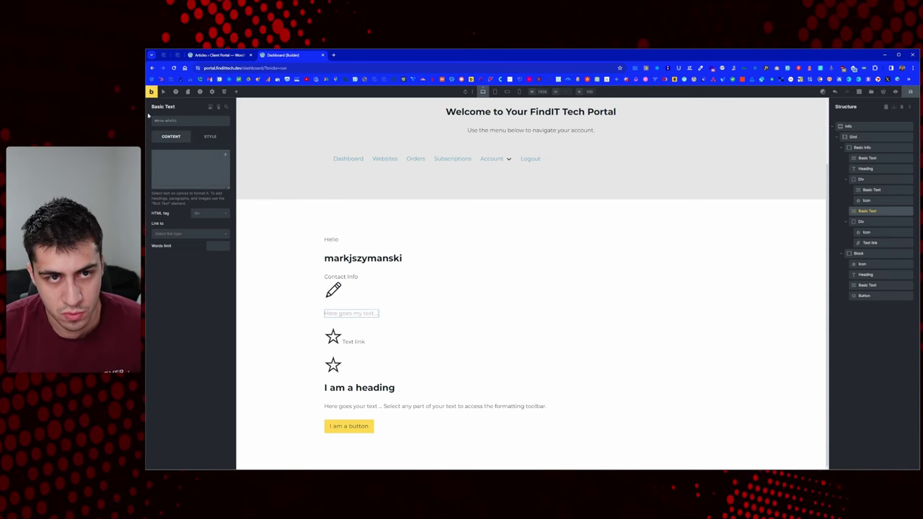
left_click(215, 55)
left_click(281, 55)
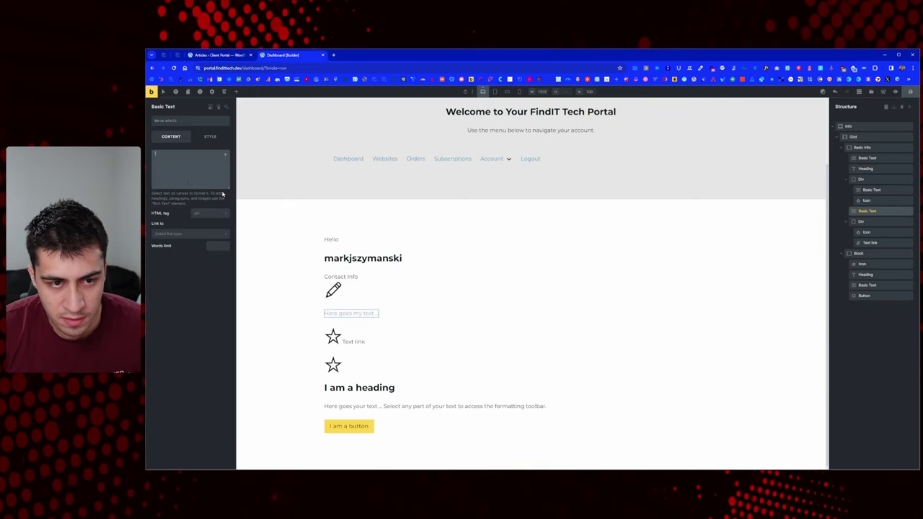
left_click(225, 154)
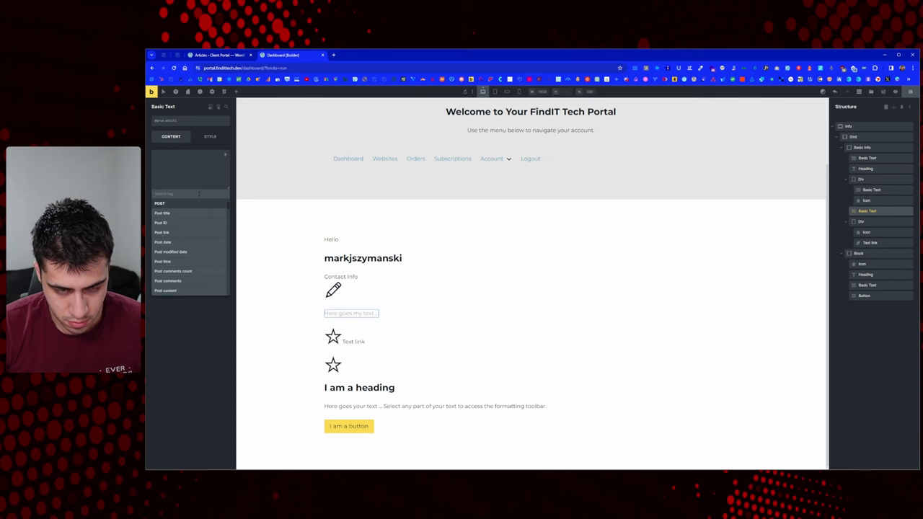
type("ema")
key("BackSpace")
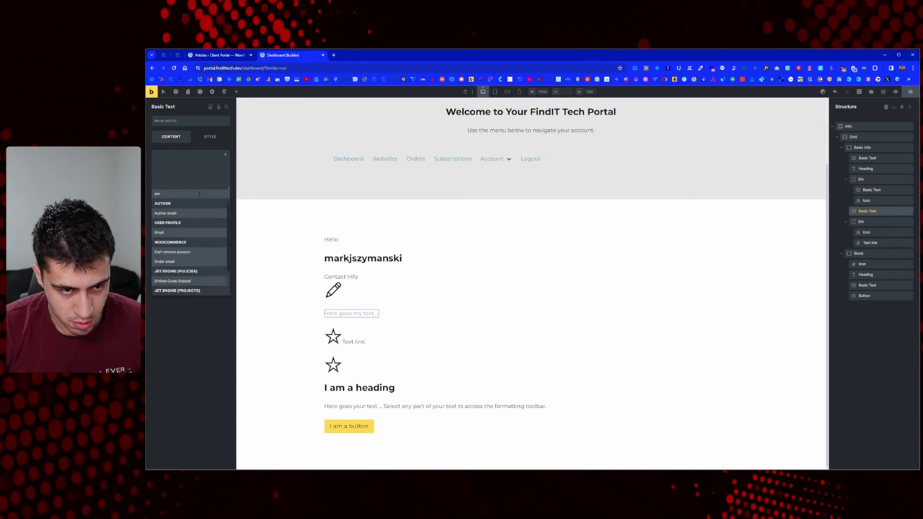
left_click(189, 233)
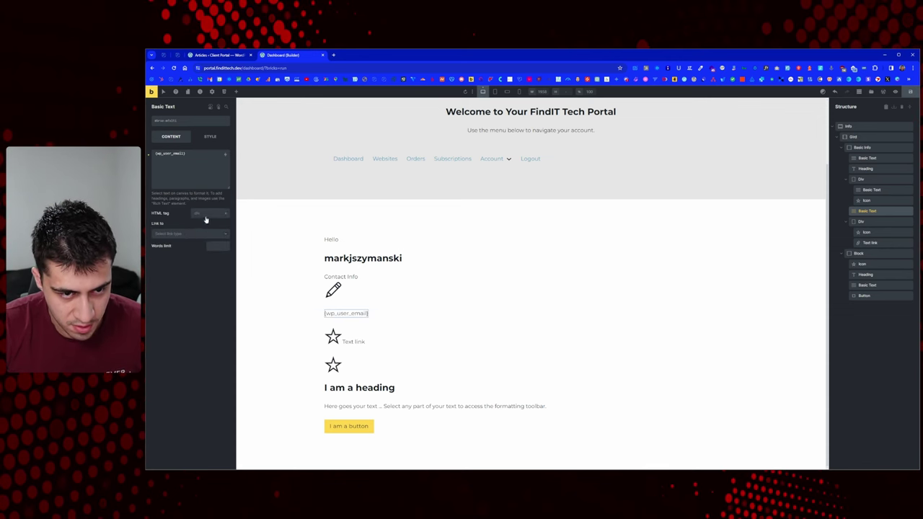
left_click(205, 215)
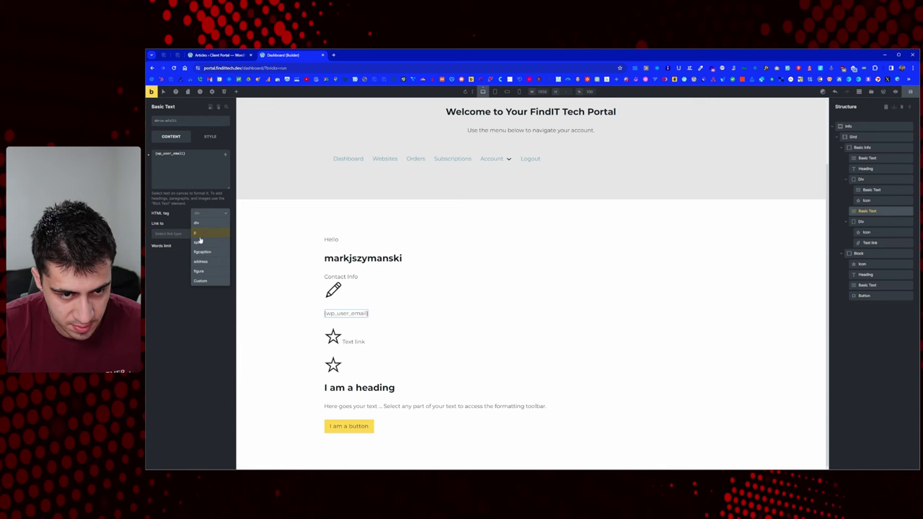
left_click(201, 243)
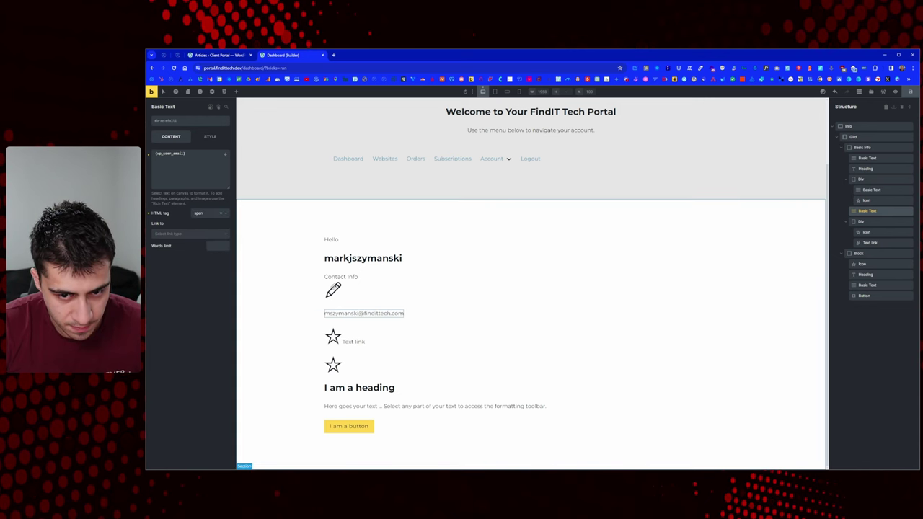
Step: Replace the Basic Info heading's display name tag with the user profile First name dynamic tag and preview it
left_click(363, 258)
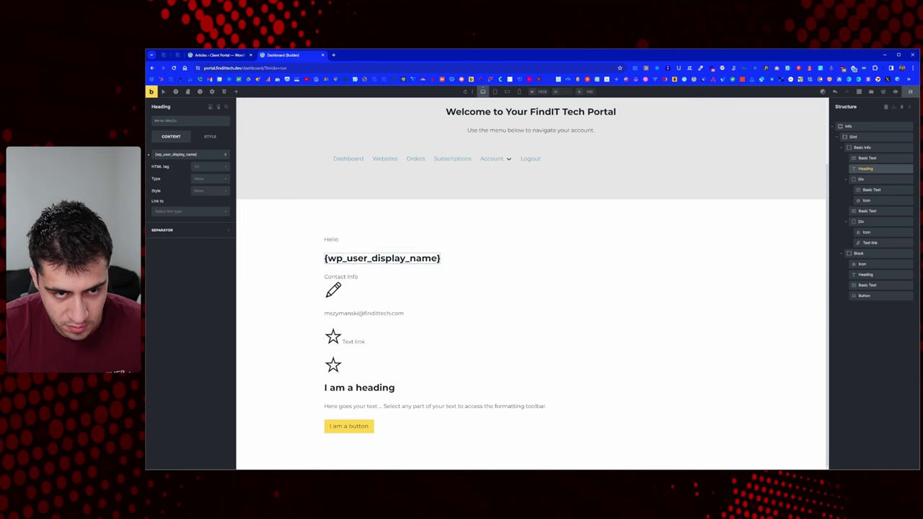
triple_click(208, 155)
key("BackSpace")
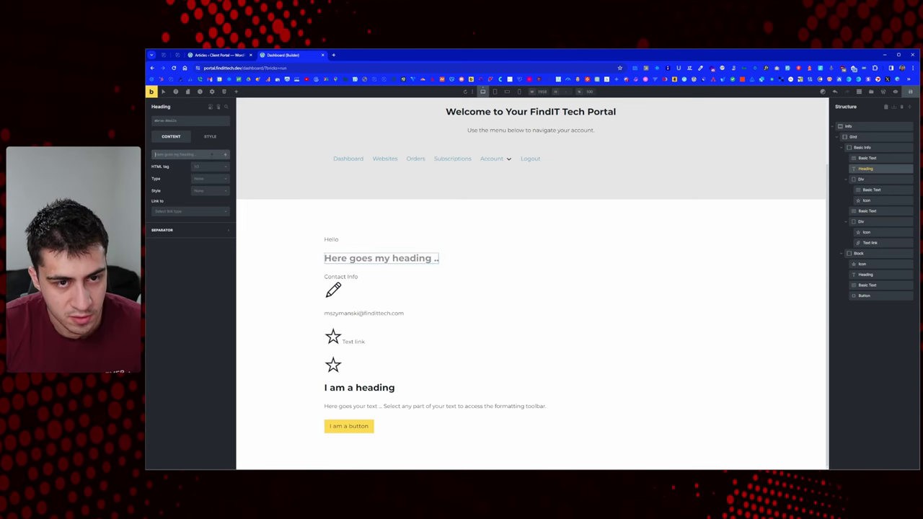
left_click(225, 154)
scroll(198, 223, "up", 2)
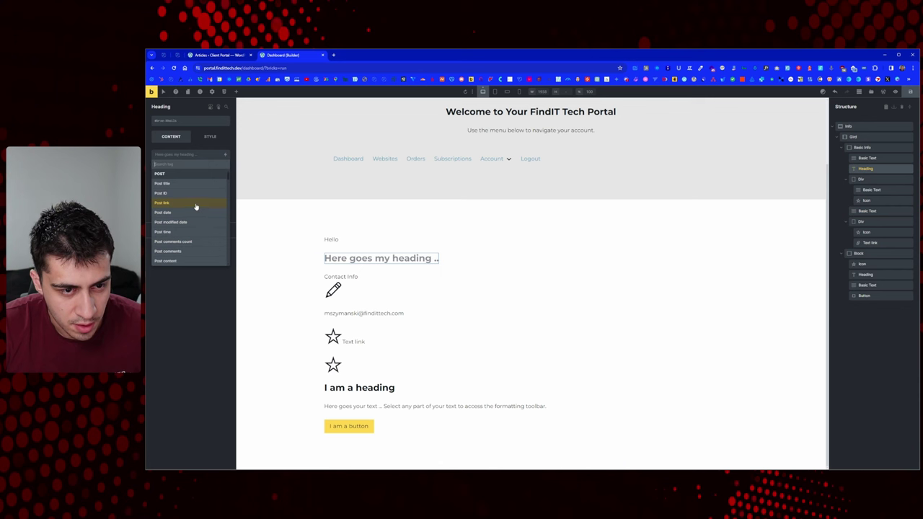
scroll(195, 207, "down", 6)
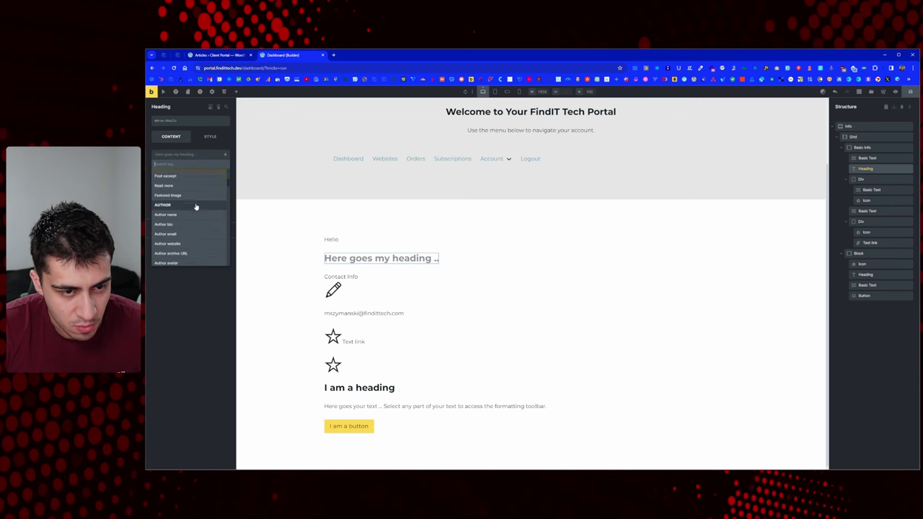
scroll(196, 207, "down", 2)
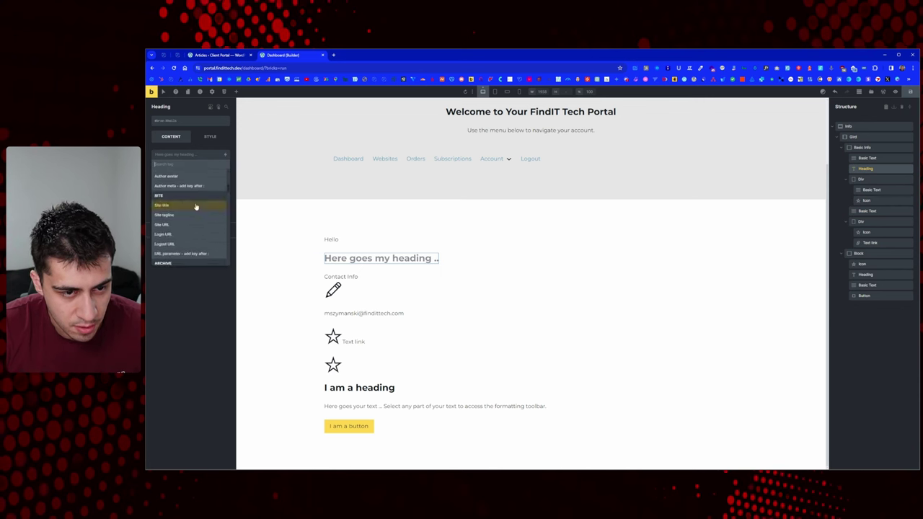
scroll(196, 207, "down", 3)
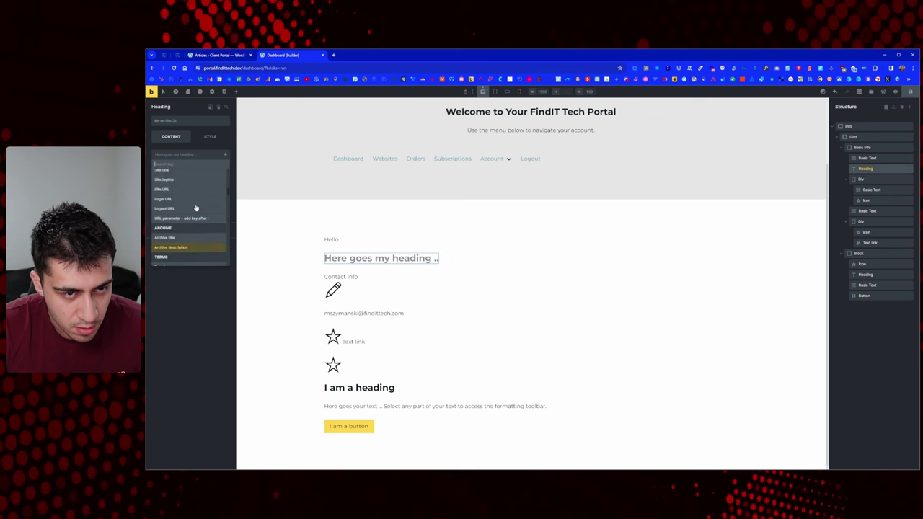
scroll(195, 207, "down", 5)
type("firs")
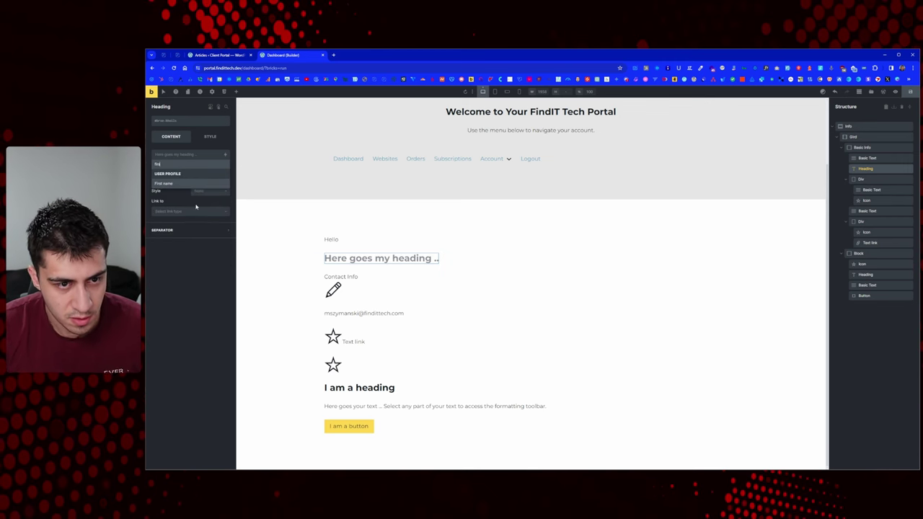
left_click(190, 184)
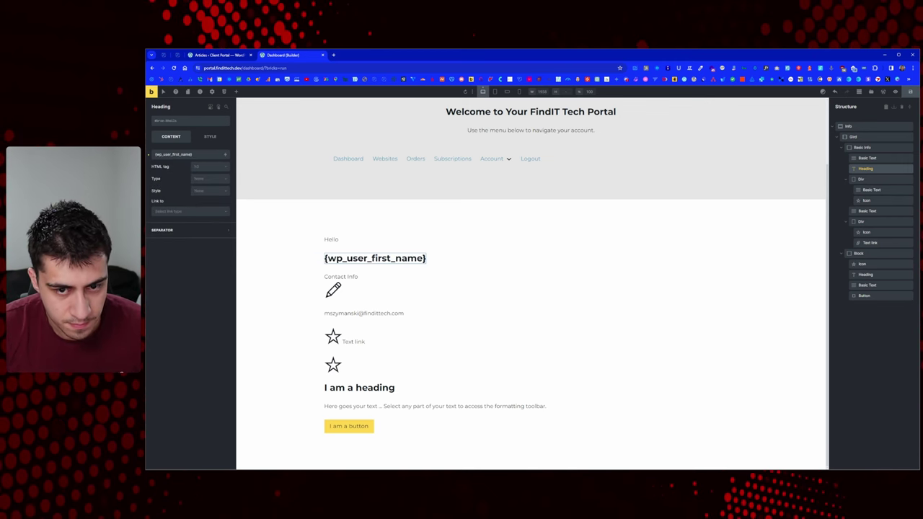
left_click(354, 278)
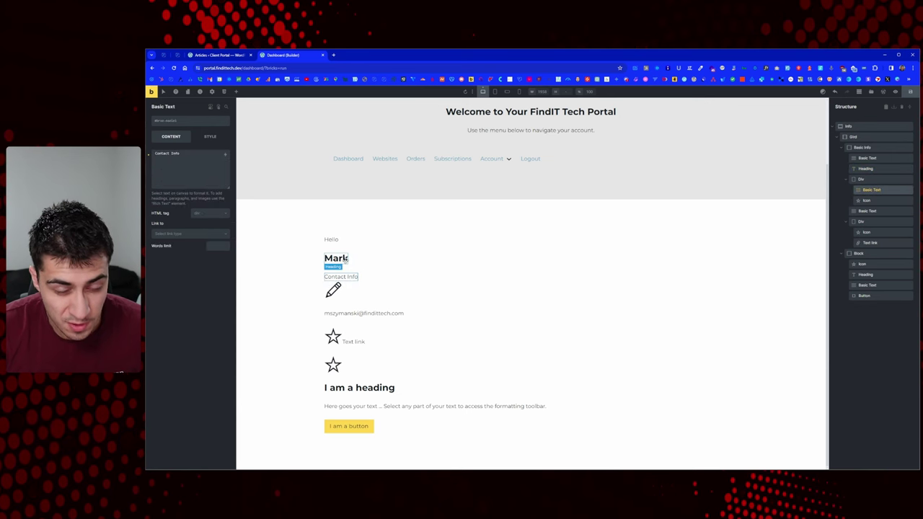
Step: Append the user profile Last name dynamic tag after the first name in the Basic Info heading
left_click(347, 259)
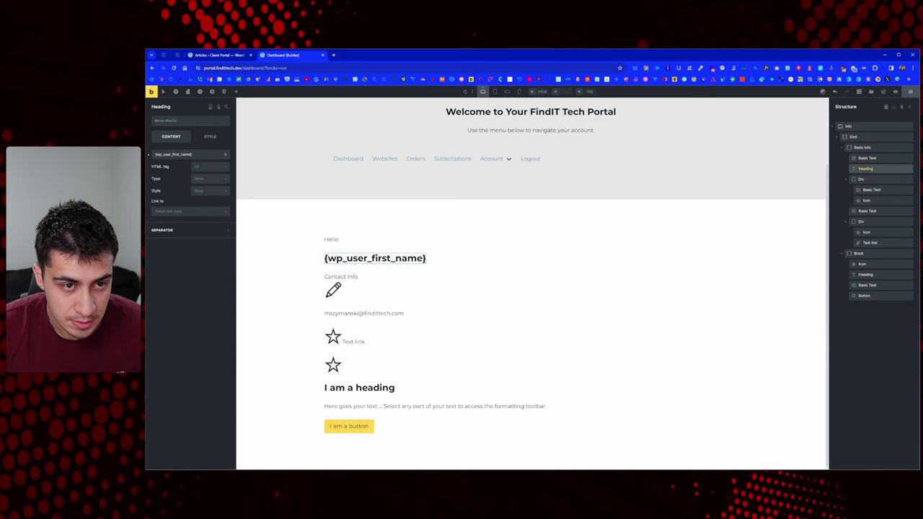
left_click(205, 155)
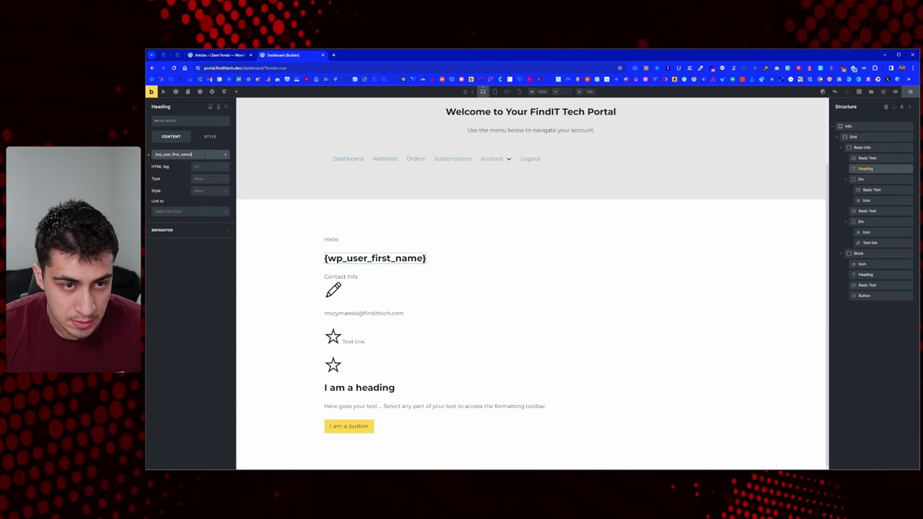
left_click(225, 154)
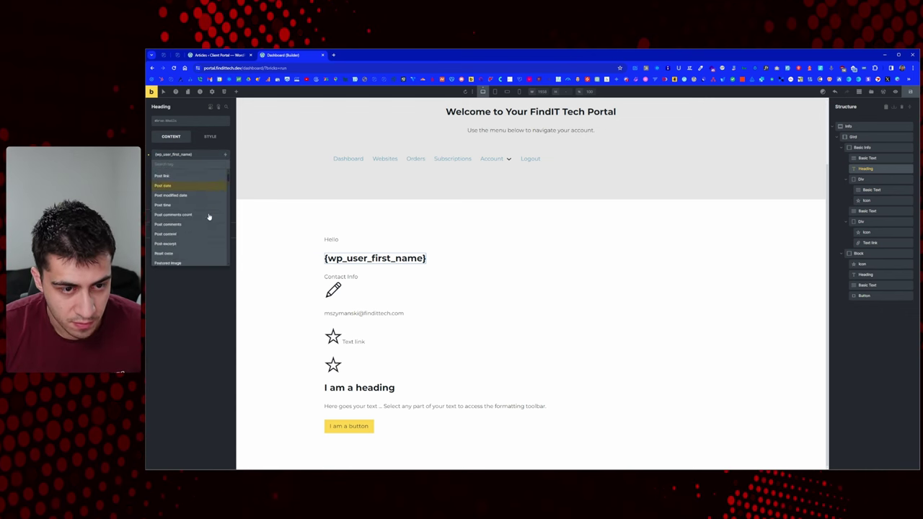
scroll(209, 217, "down", 2)
scroll(208, 216, "down", 5)
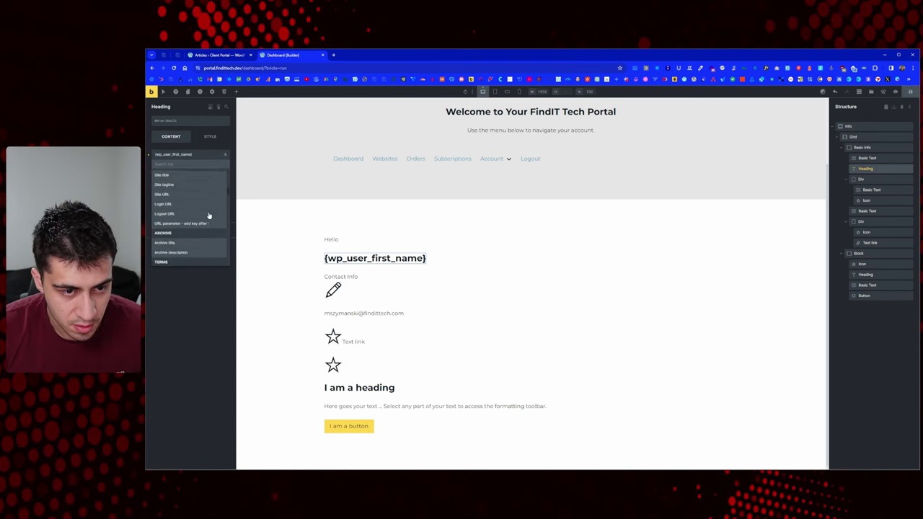
type("las")
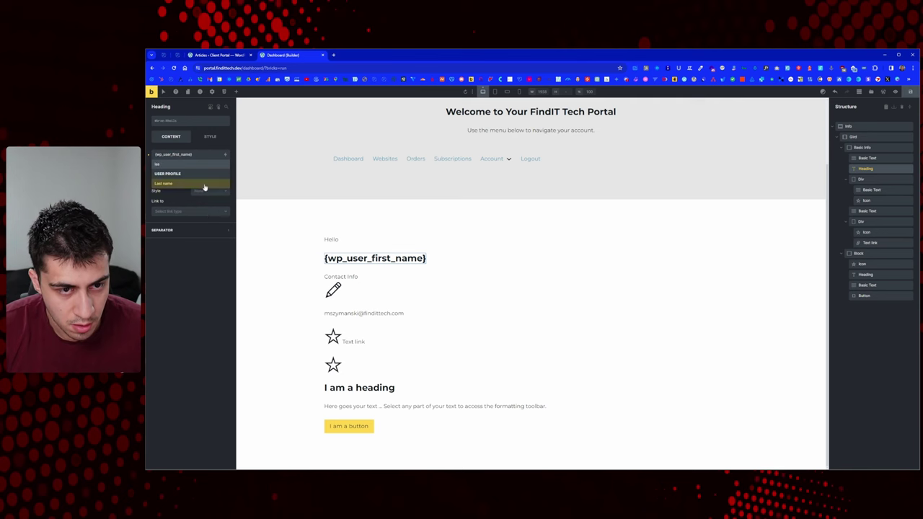
left_click(205, 186)
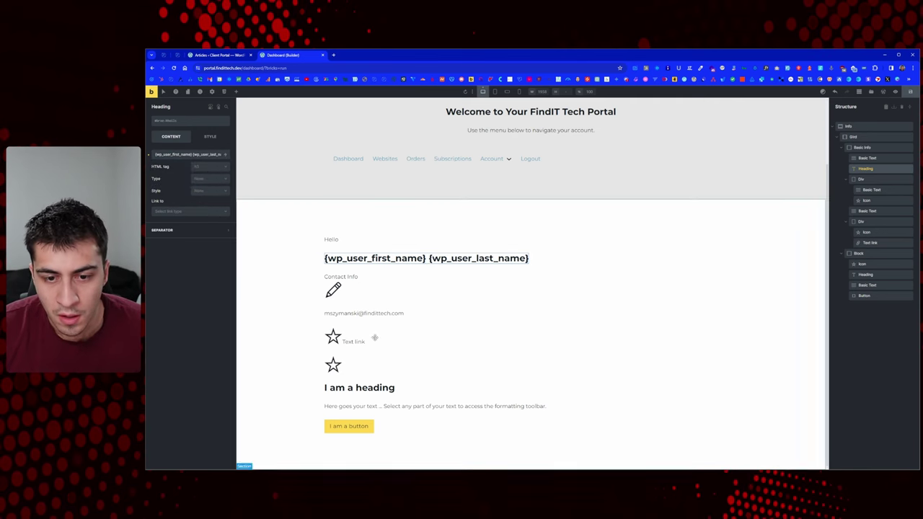
Step: Compare the lower Div's icon and text link with the Websites entry on the existing dashboard
left_click(333, 337)
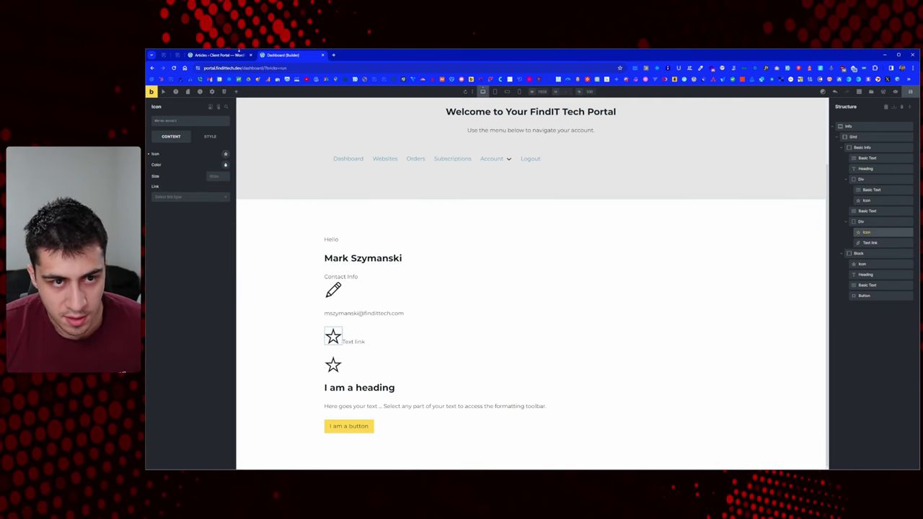
left_click(229, 55)
left_click(177, 55)
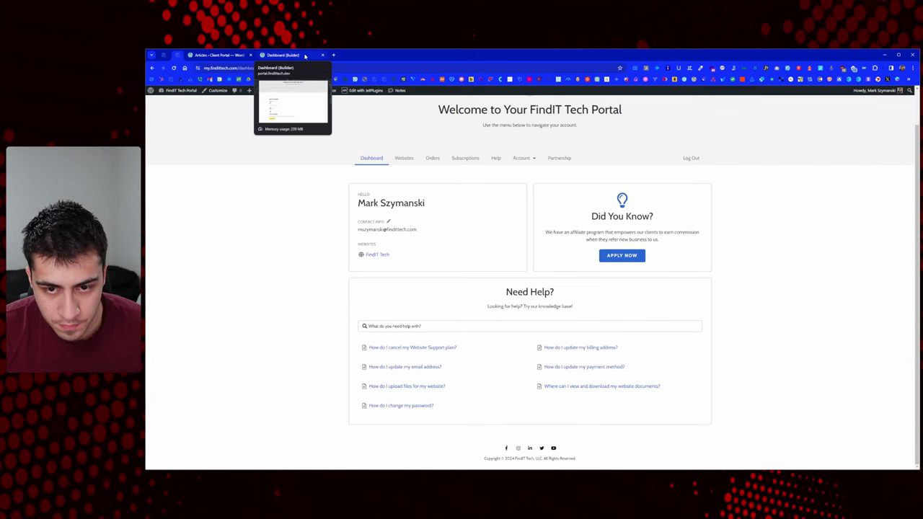
left_click(305, 56)
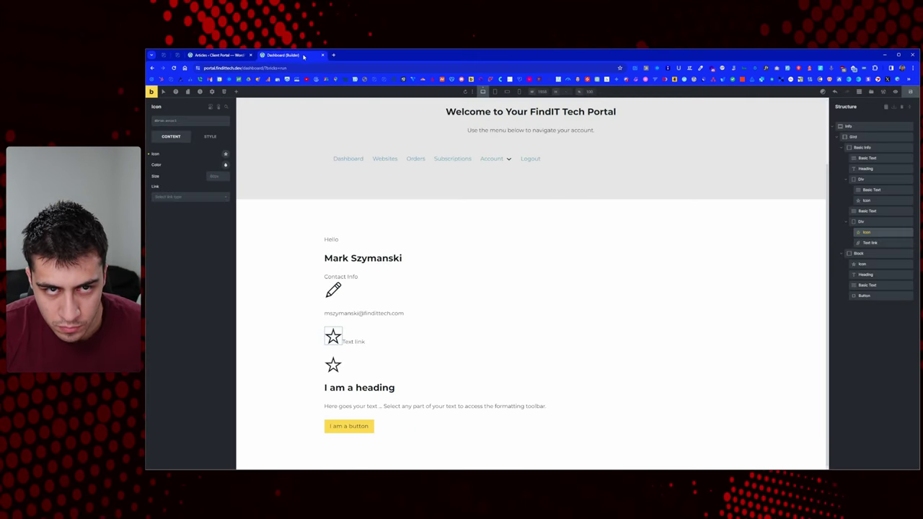
left_click(353, 341)
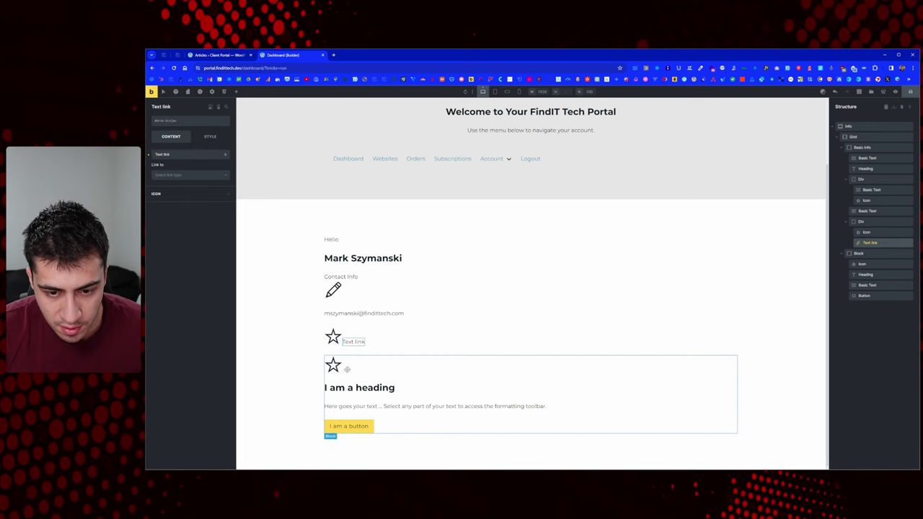
Step: Check the card wording on the existing dashboard and change the lower block's placeholder heading to "Did you know?"
left_click(339, 388)
left_click(212, 55)
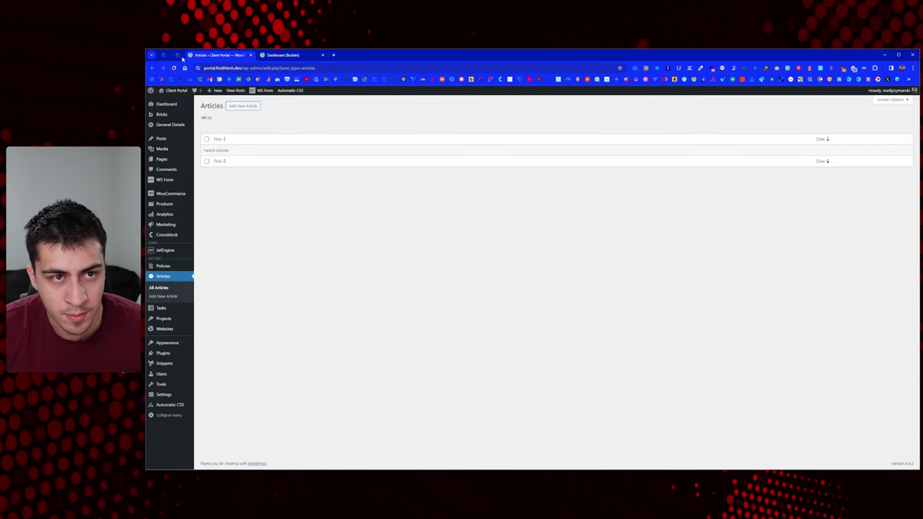
left_click(180, 56)
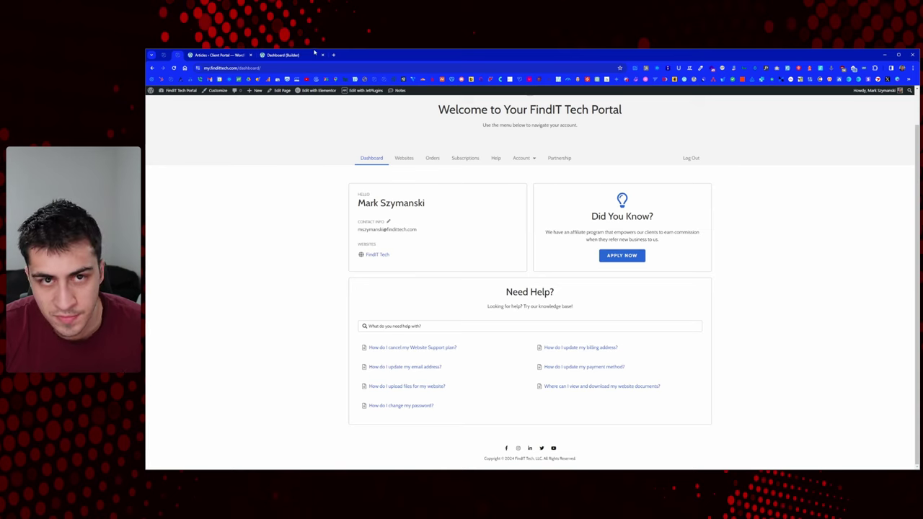
left_click(289, 55)
triple_click(193, 155)
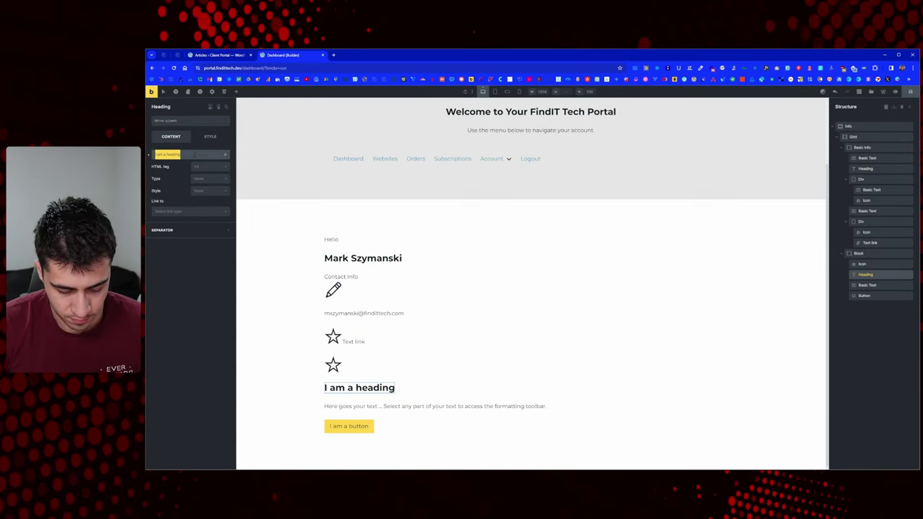
type("Did you kno")
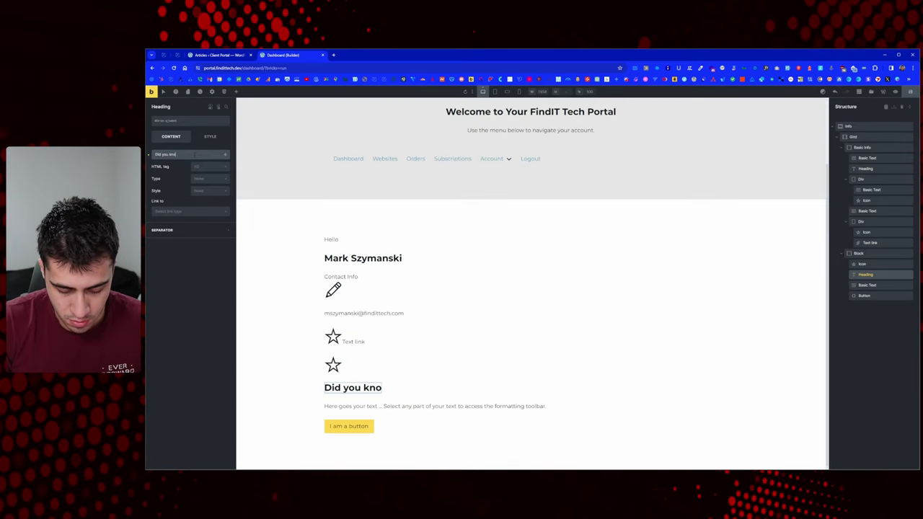
type("w?")
key("BackSpace")
type("?")
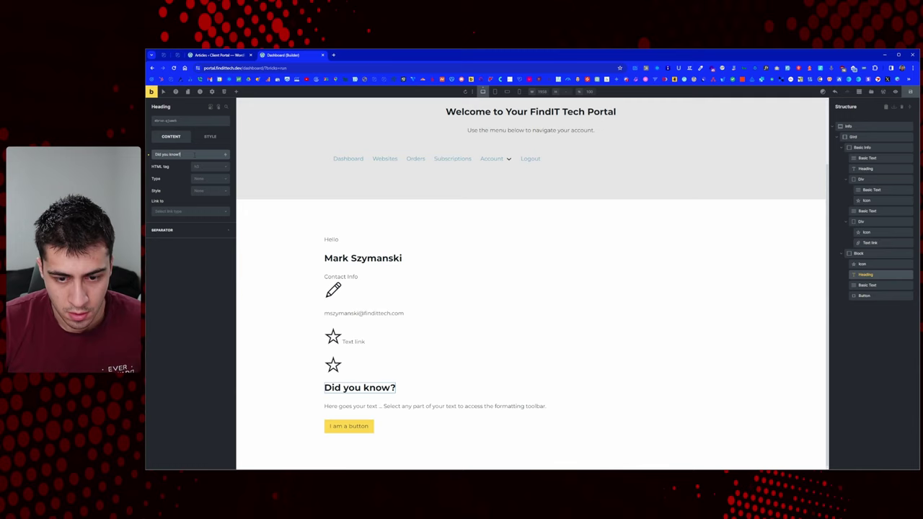
Step: Copy the affiliate program description from the existing dashboard's Did You Know card and replace the placeholder Basic Text under the new heading with it
left_click(198, 57)
left_click(177, 55)
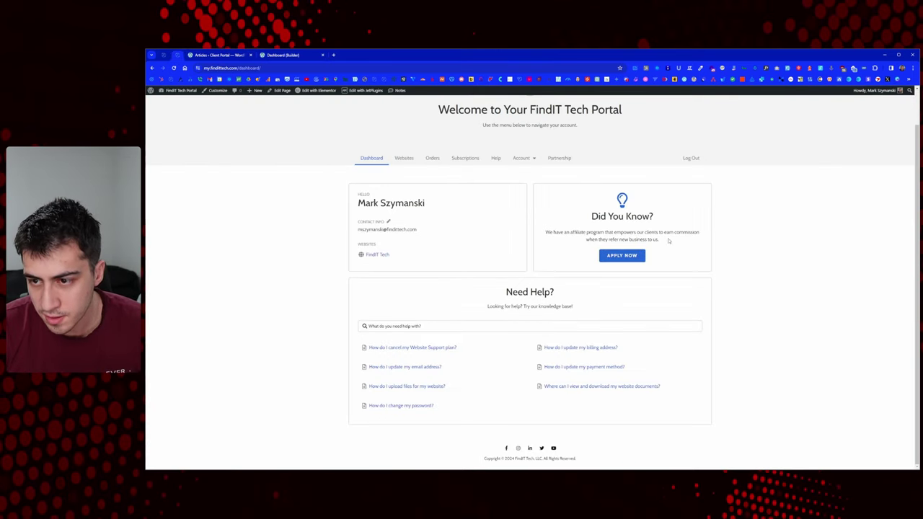
left_click_drag(669, 241, 546, 232)
key("ctrl+c")
left_click(283, 55)
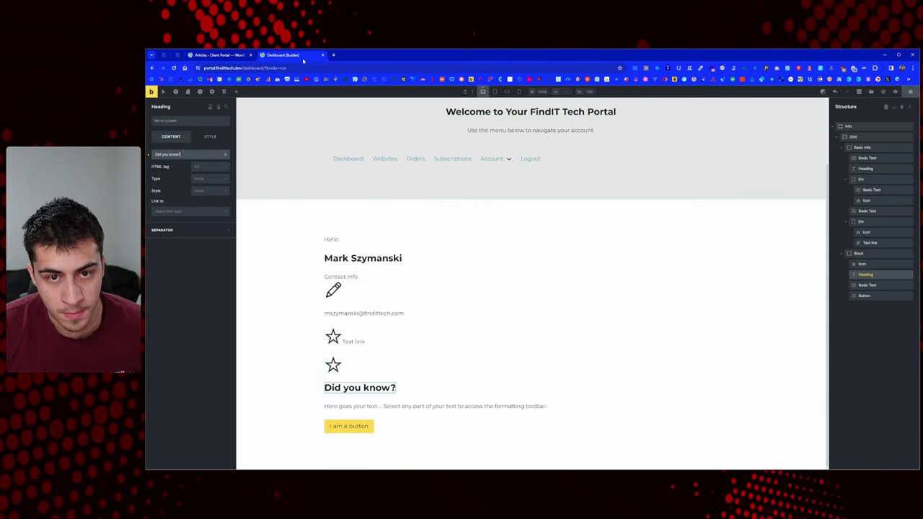
left_click(412, 408)
key("ctrl+a")
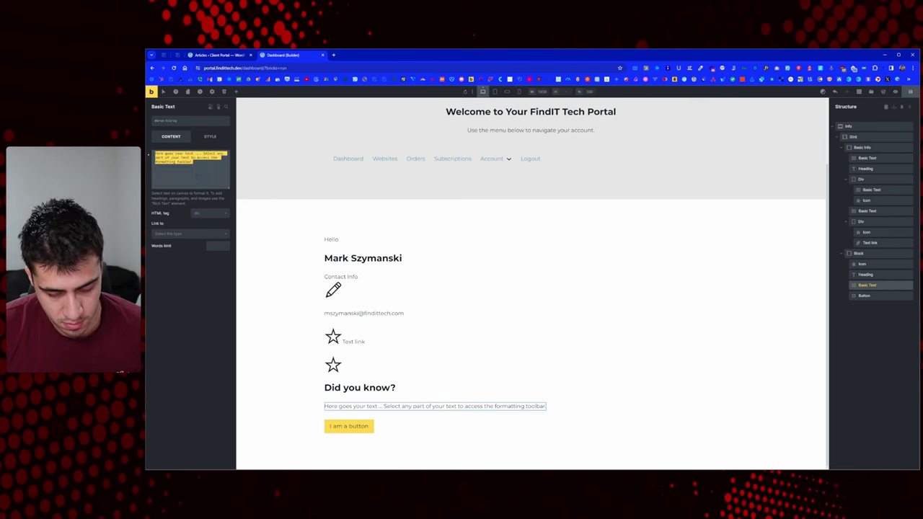
key("ctrl+v")
Step: Set the text of the button below the affiliate description to "Apply Now" and save the page
left_click(361, 424)
triple_click(189, 154)
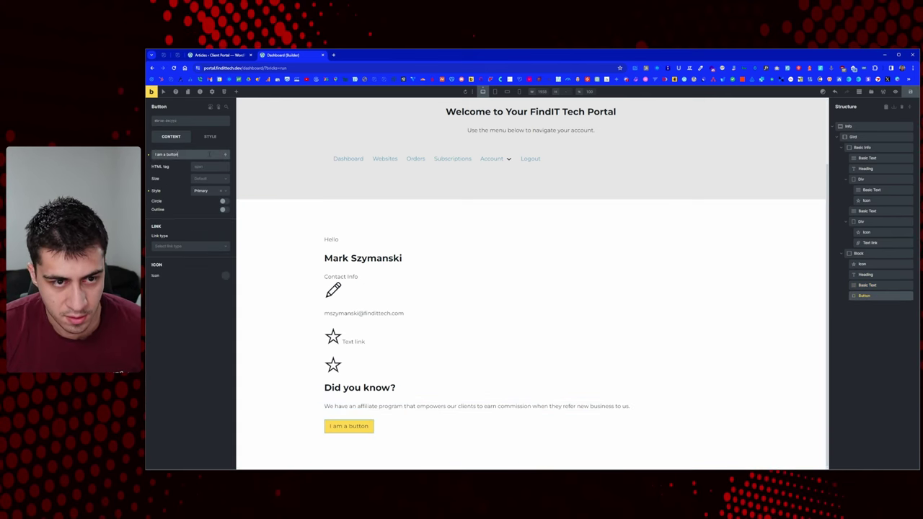
type("Apply Now")
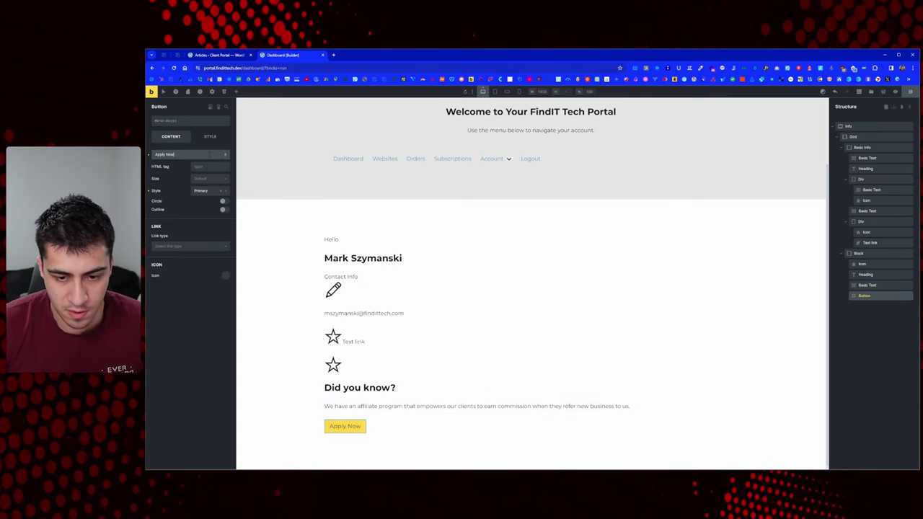
left_click(911, 92)
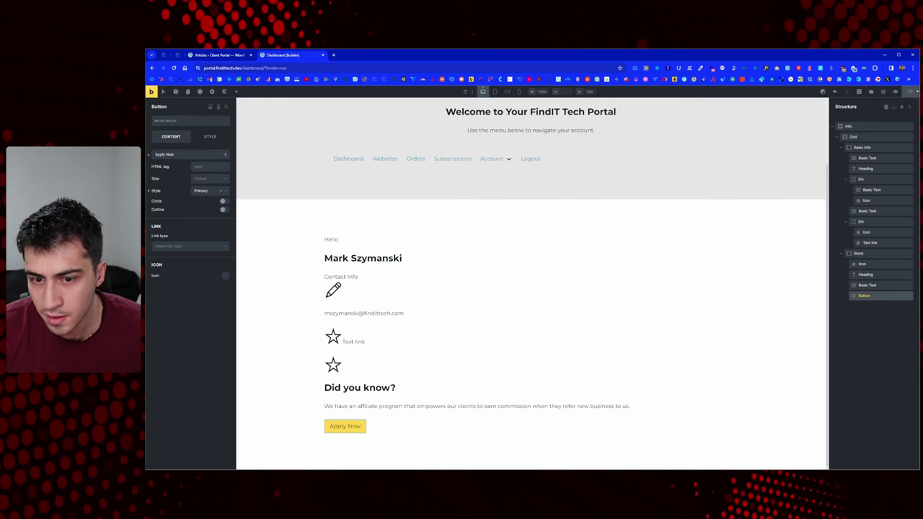
Step: Compare the "light" icons in the Themify, Ionicons and Fontawesome Brands, Regular and Solid libraries for the star above "Did you know?"
left_click(333, 365)
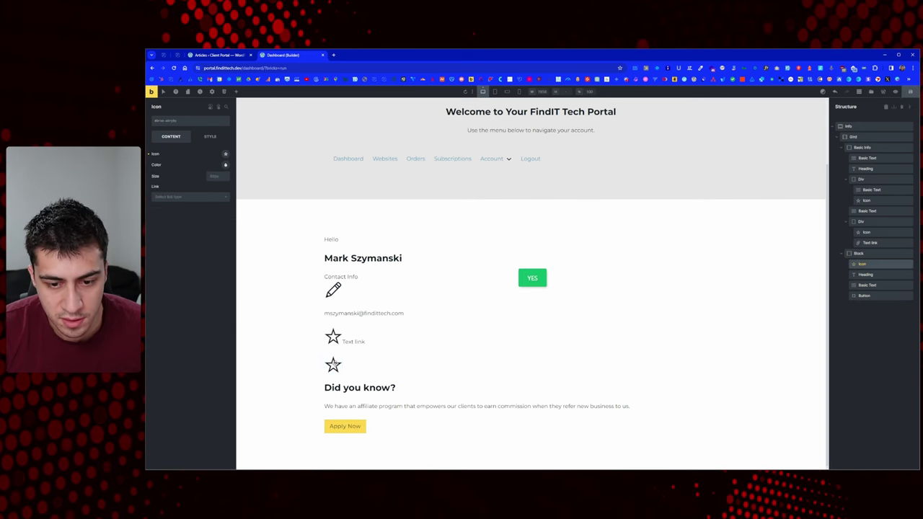
left_click(225, 155)
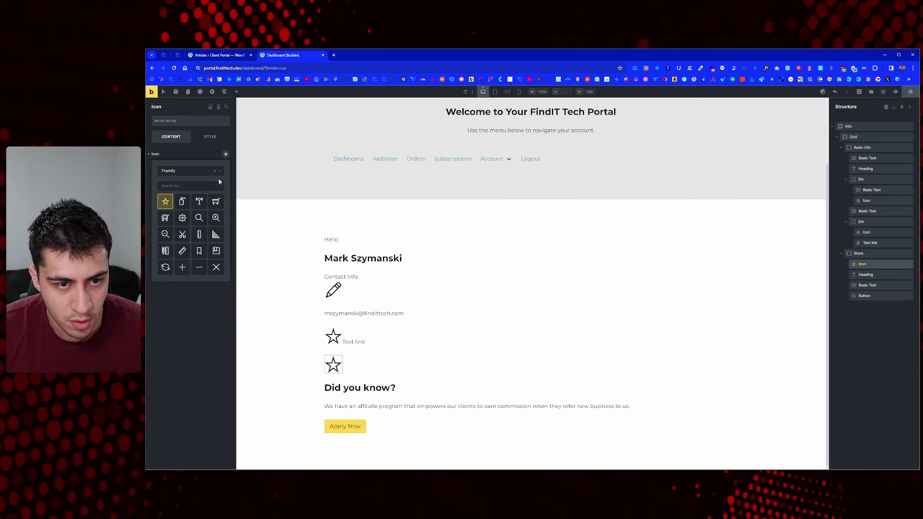
type("light")
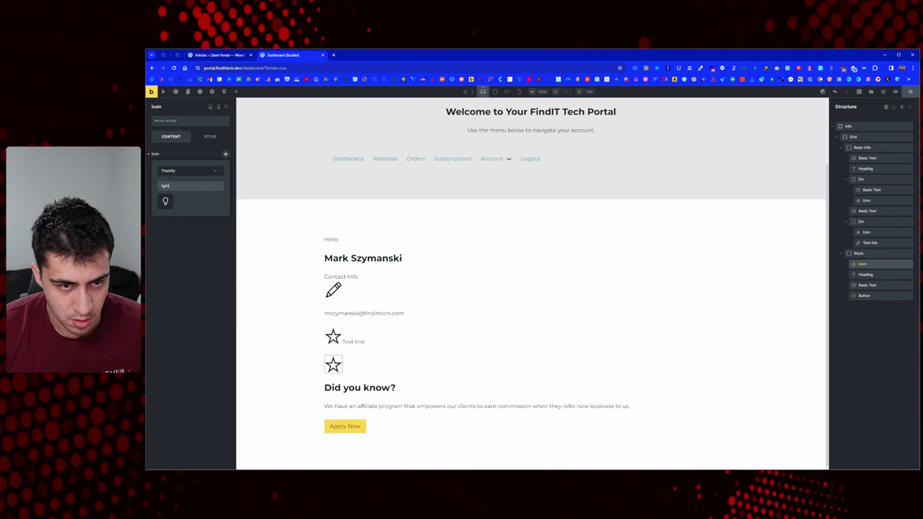
left_click(209, 174)
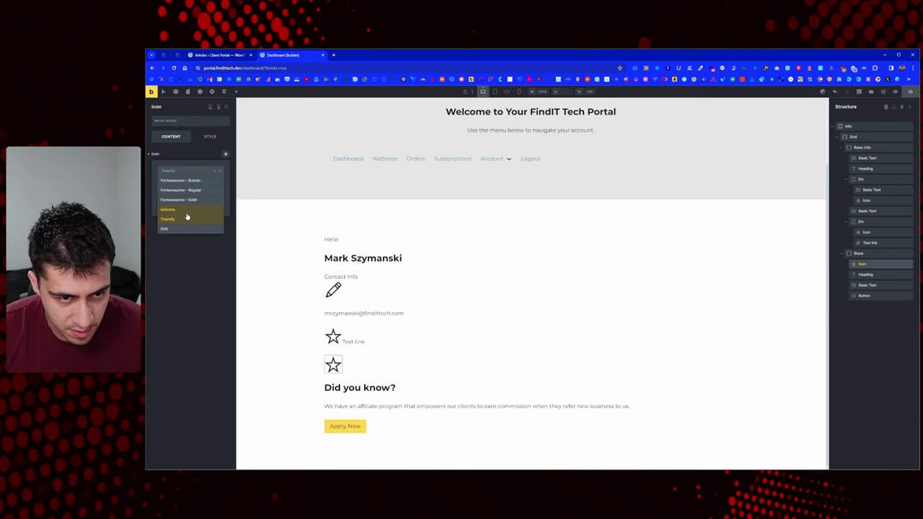
left_click(188, 210)
left_click(189, 174)
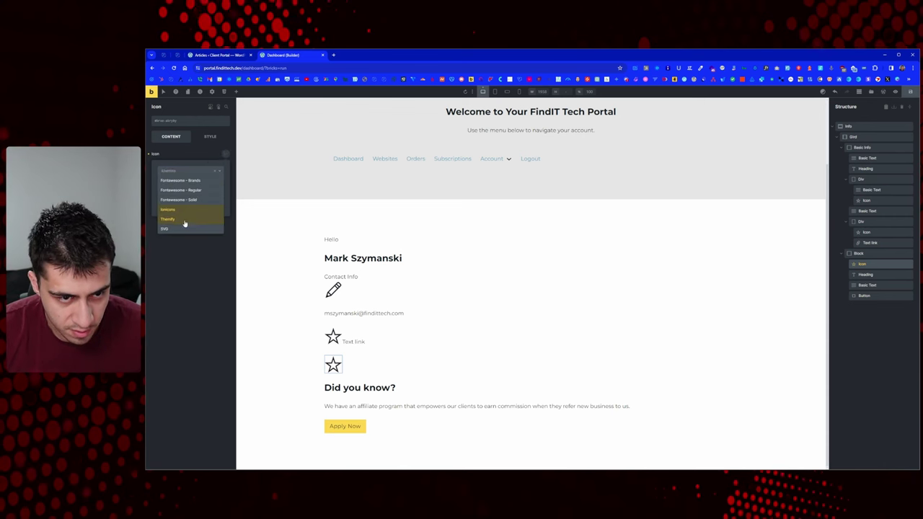
left_click(194, 180)
left_click(195, 174)
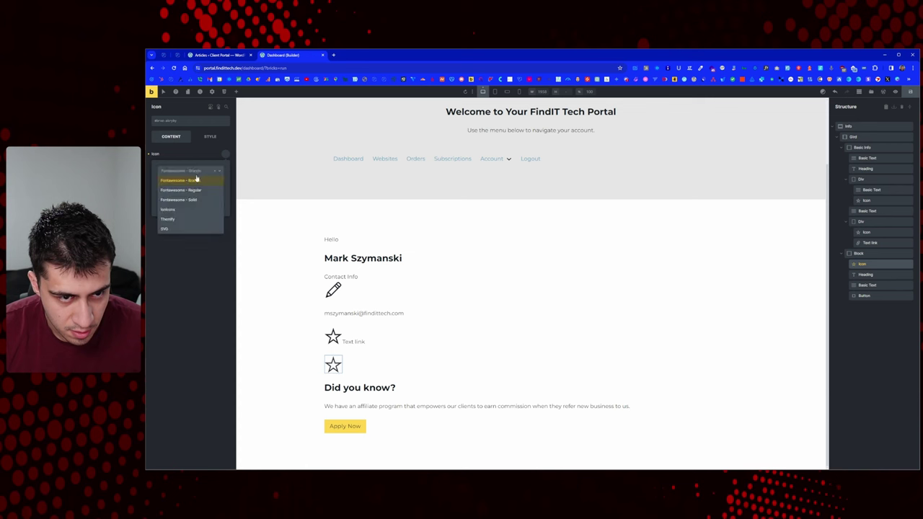
left_click(193, 189)
left_click(198, 173)
left_click(197, 199)
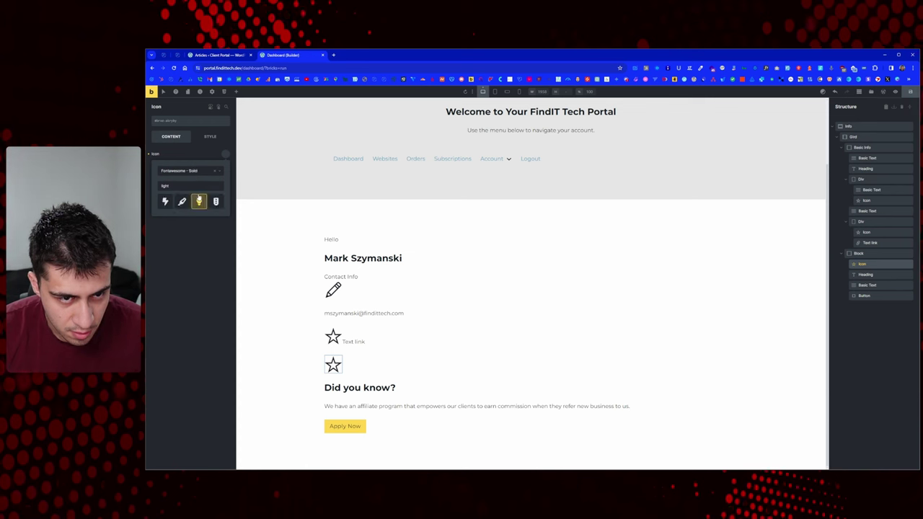
Step: Replace the star above the "Did you know?" heading with the Themify lightbulb icon
left_click(197, 173)
left_click(183, 216)
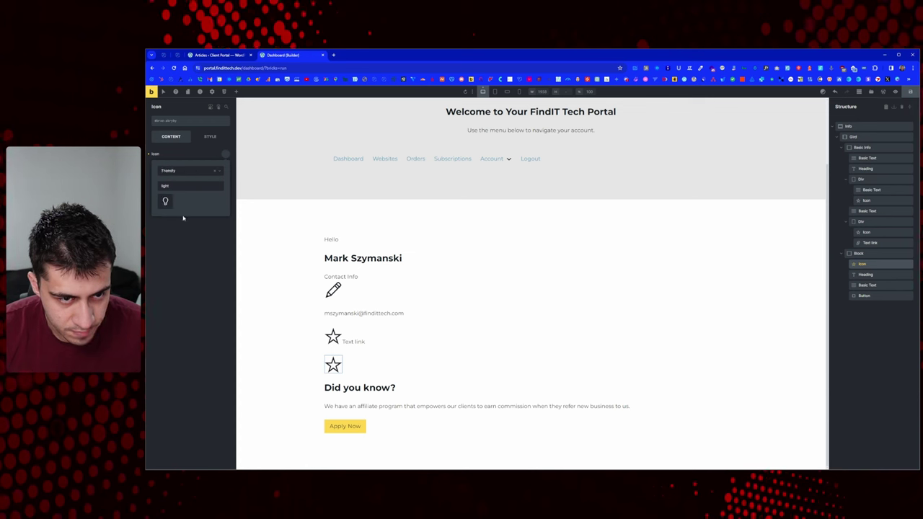
left_click(164, 202)
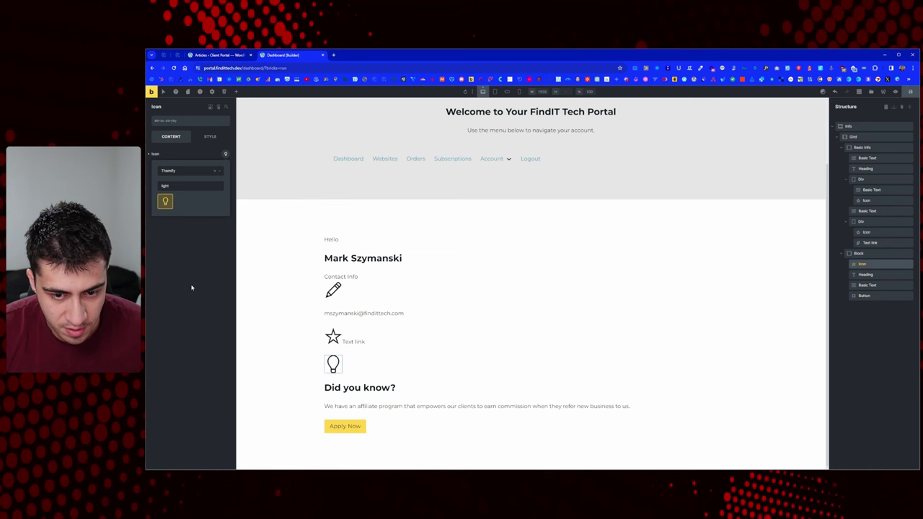
Step: Search the Themify library for "globe", "web" and "inter" to find a website icon for the star beside the text link
left_click(336, 336)
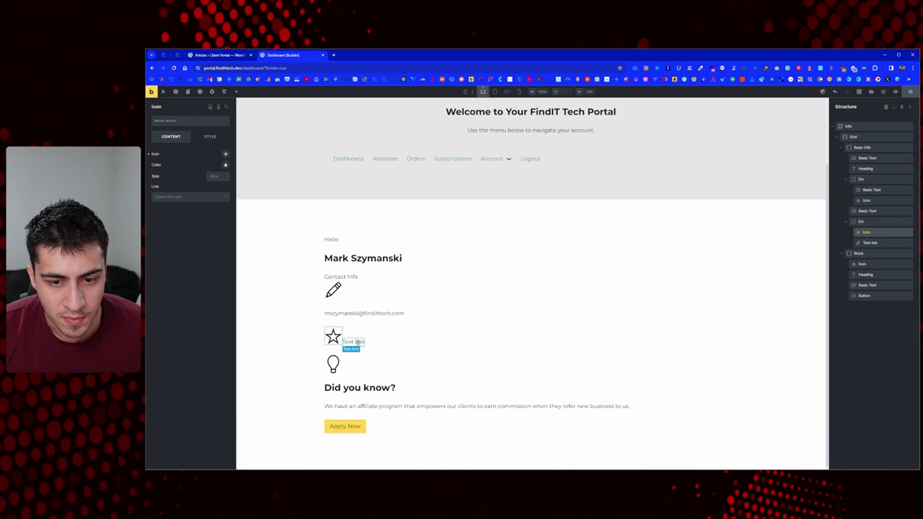
left_click(225, 155)
left_click(186, 185)
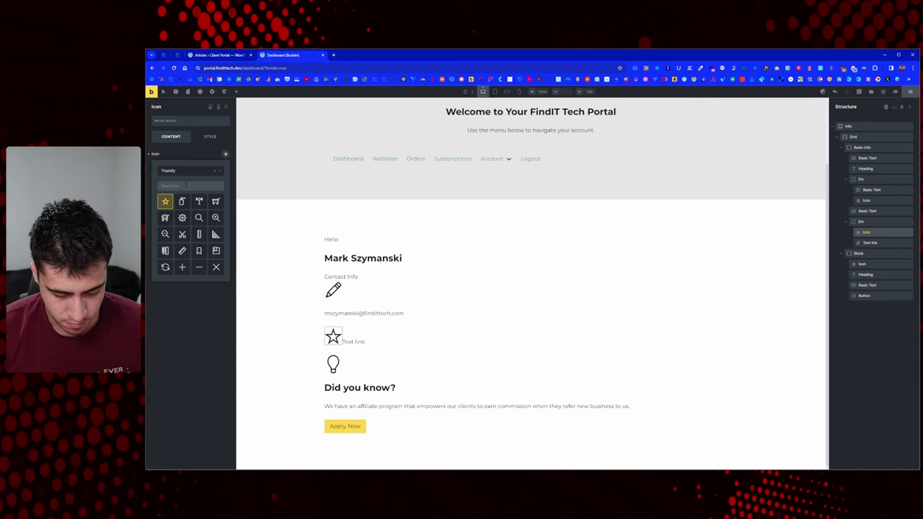
type("gs")
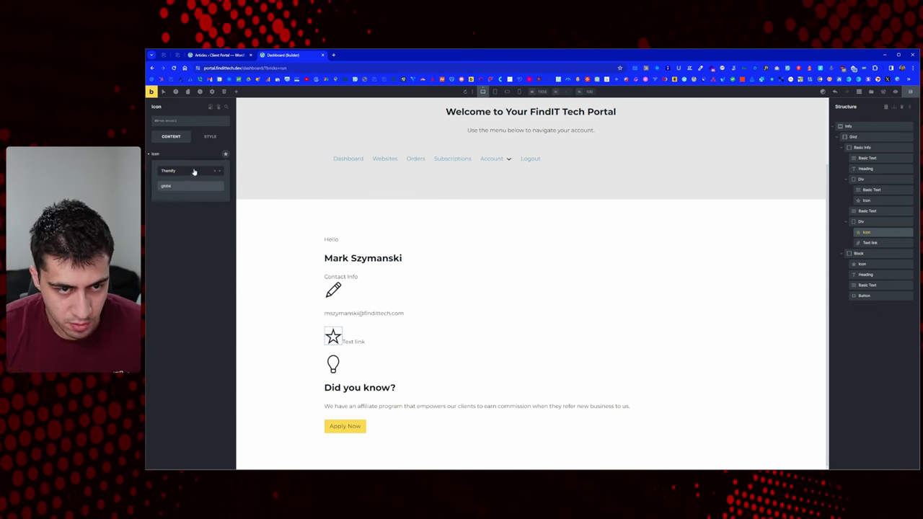
key("BackSpace")
key("BackSpace")
key("BackSpace")
key("BackSpace")
key("BackSpace")
type("we")
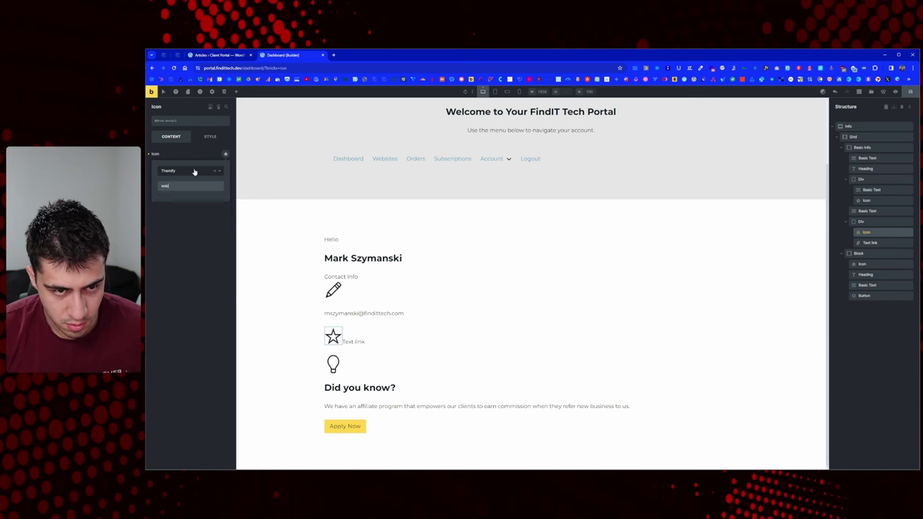
key("BackSpace")
key("BackSpace")
type("inter")
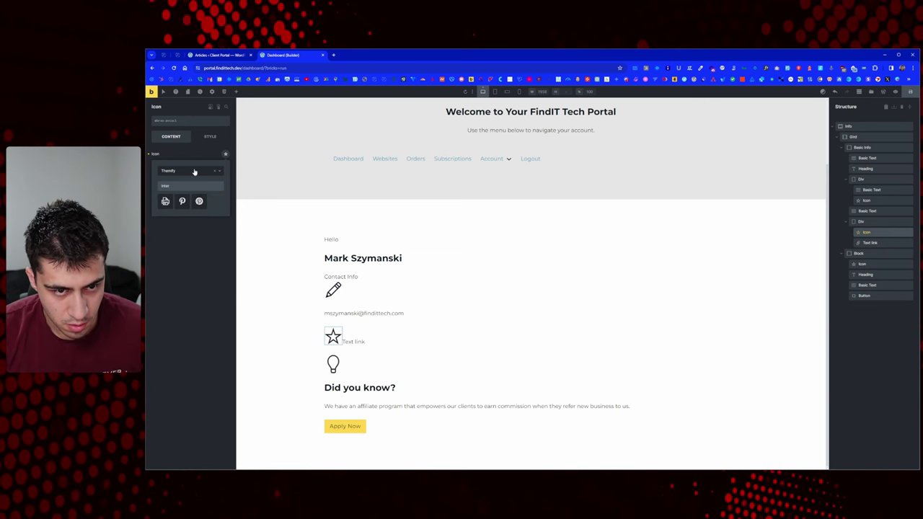
key("BackSpace")
key("BackSpace")
key("BackSpace")
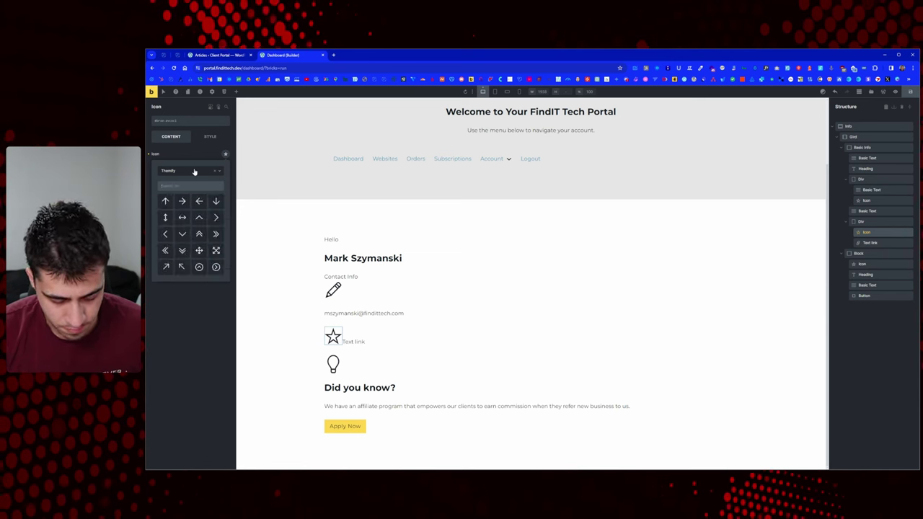
type("si")
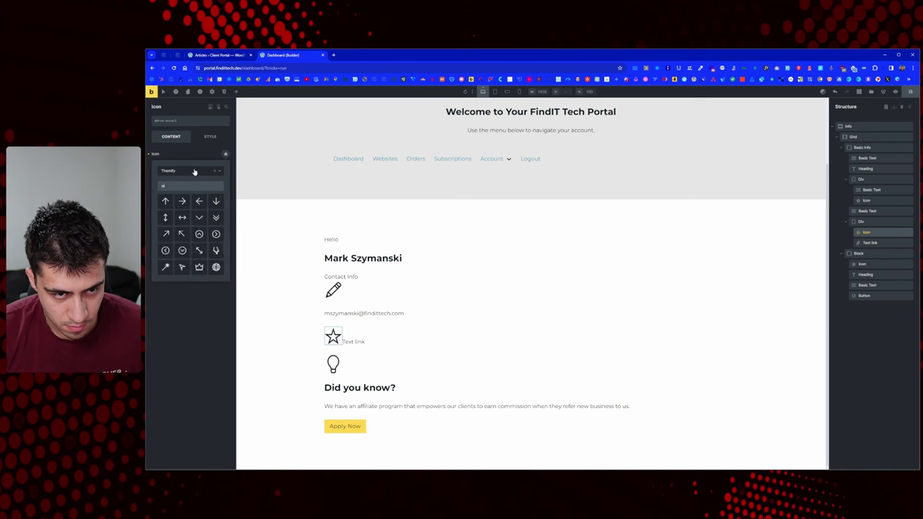
key("BackSpace")
key("BackSpace")
Step: Replace the star beside the text link with the wireframe globe icon from Ionicons
type("globe")
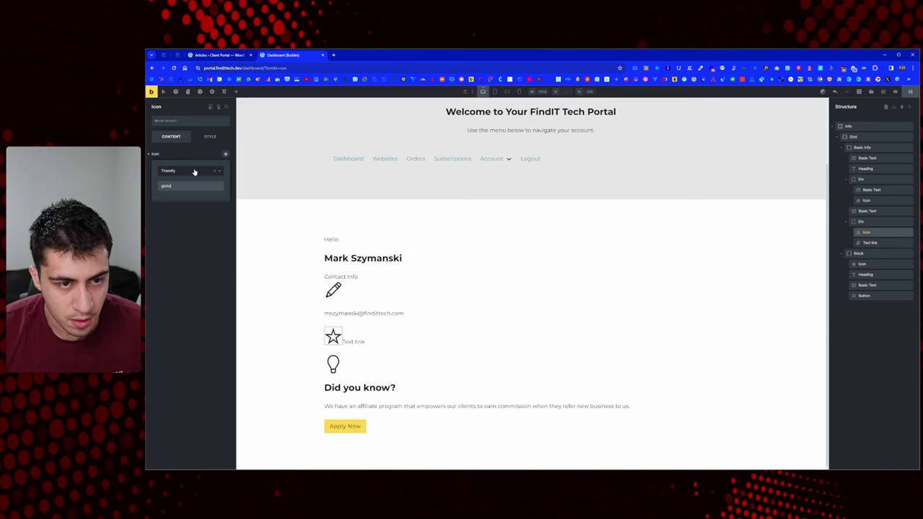
left_click(213, 173)
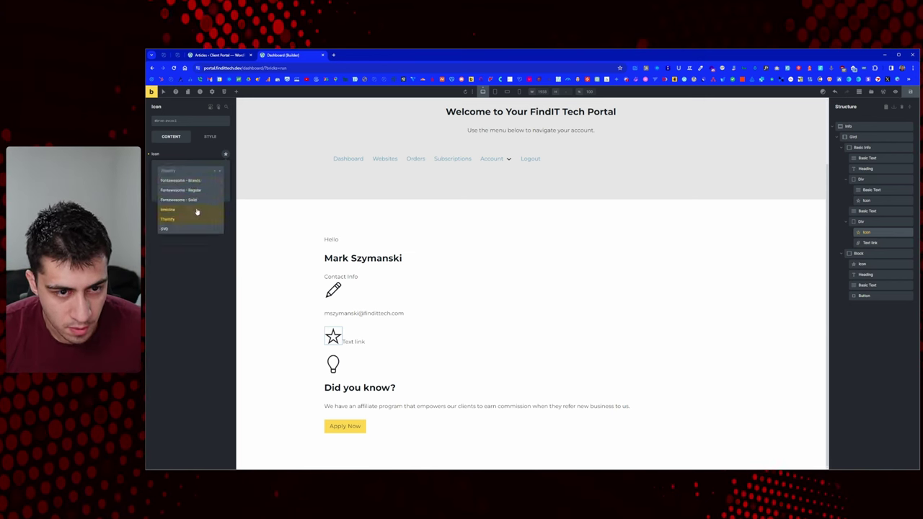
left_click(197, 210)
left_click(165, 202)
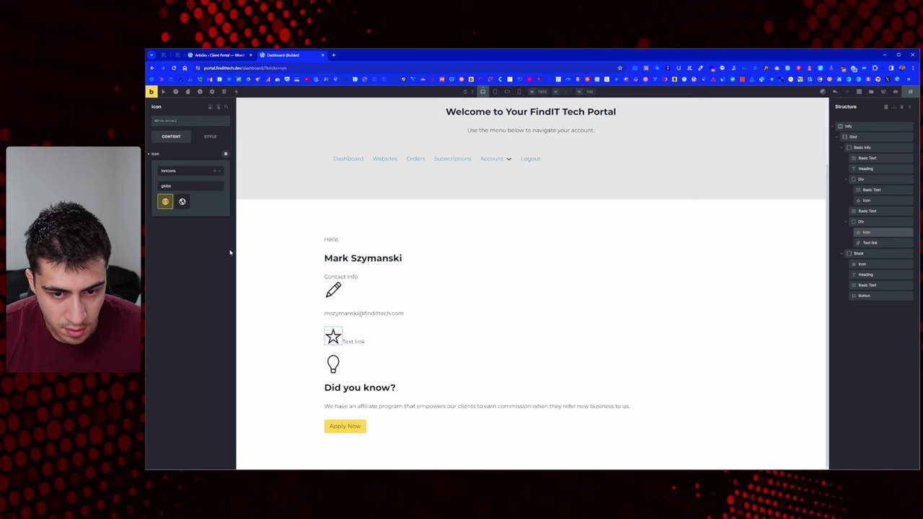
Step: Replace the placeholder text of the text link beside the globe icon with the Post title dynamic tag
left_click(351, 341)
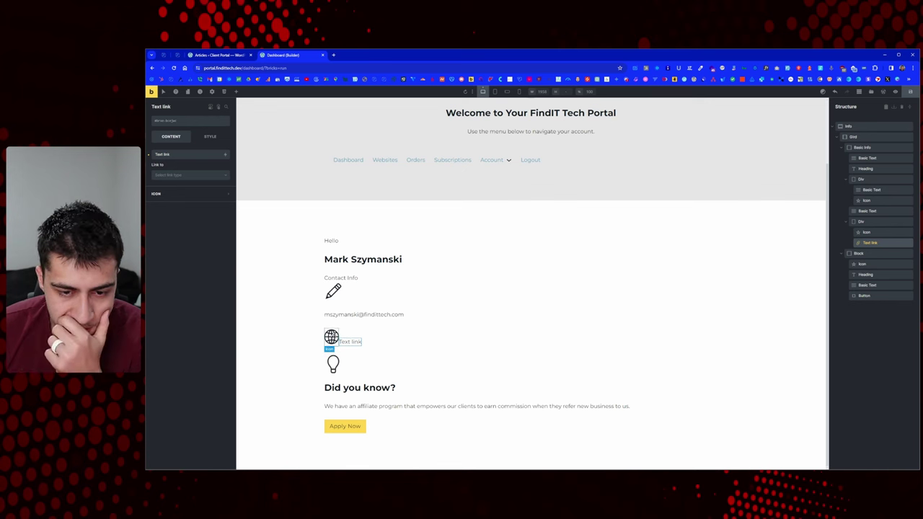
left_click(879, 223)
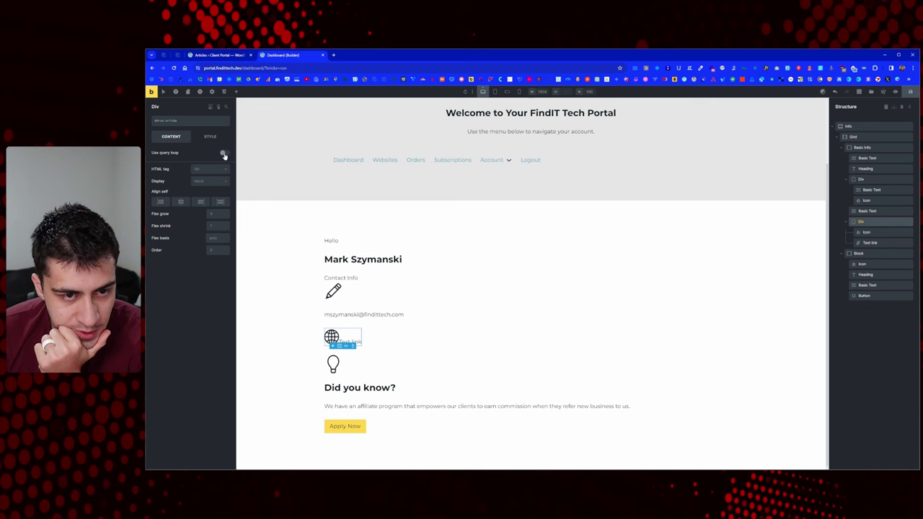
left_click(350, 341)
left_click(194, 154)
key("ctrl+a")
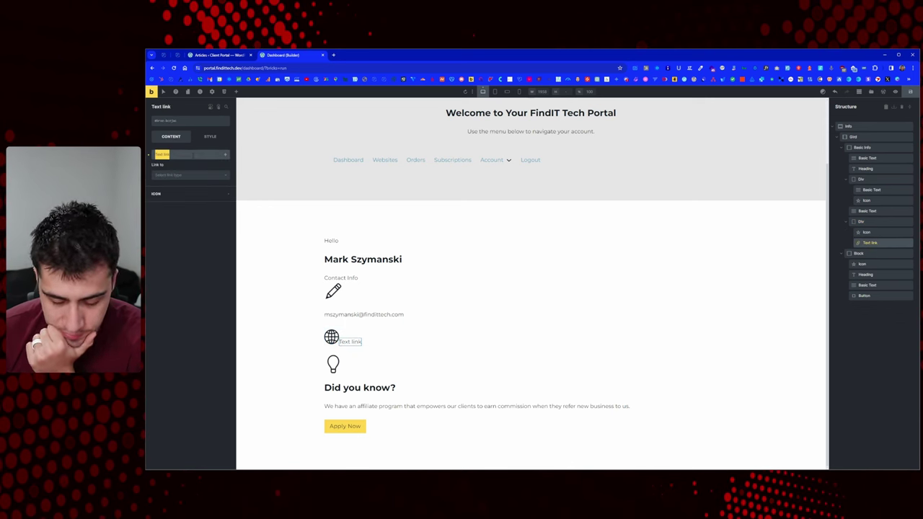
key("BackSpace")
left_click(224, 154)
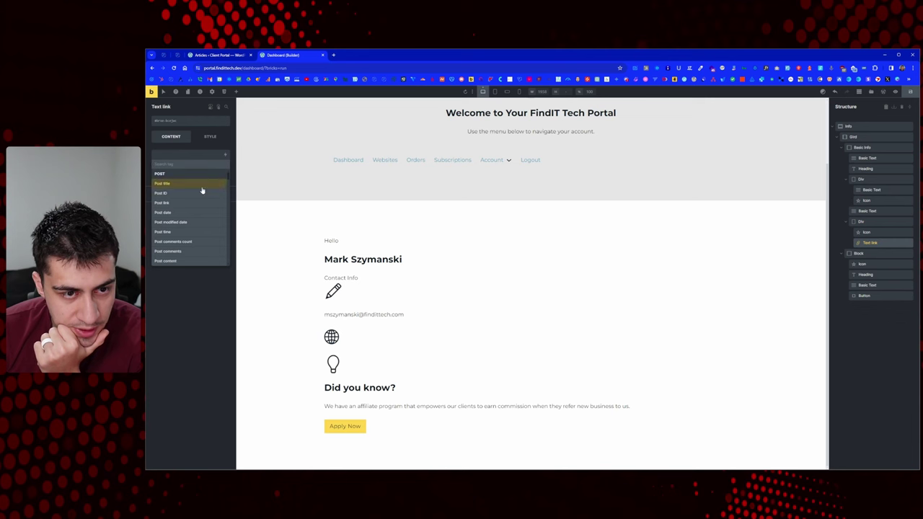
left_click(202, 190)
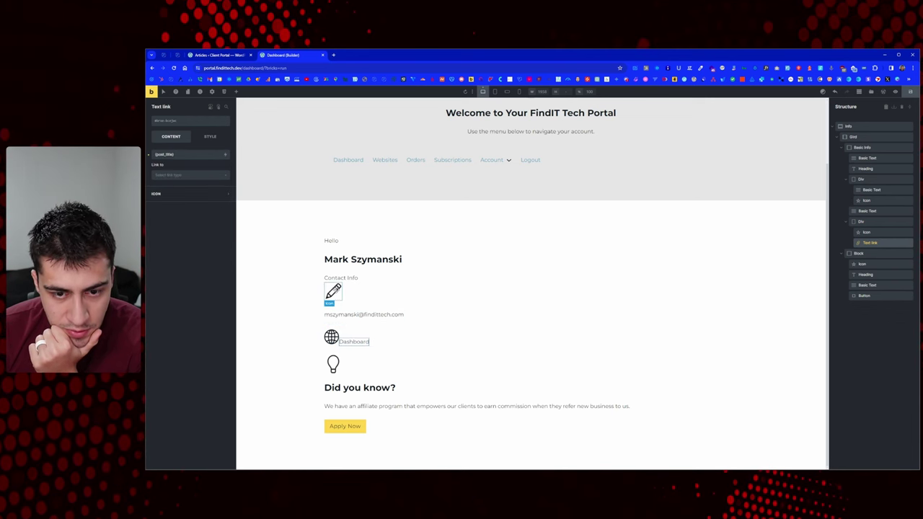
Step: Try to link the pencil icon to an internal page, looking through the page list for the account editing page
left_click(333, 291)
left_click(196, 198)
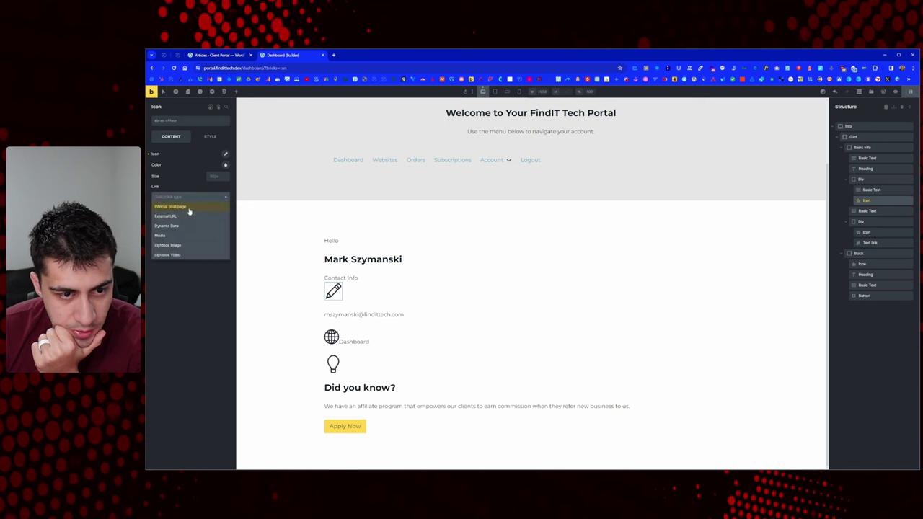
left_click(189, 208)
left_click(189, 210)
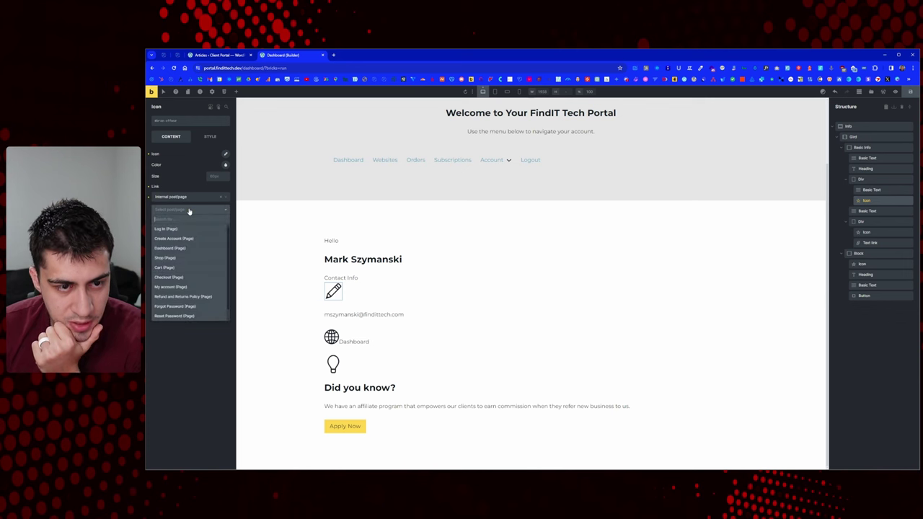
type("adi")
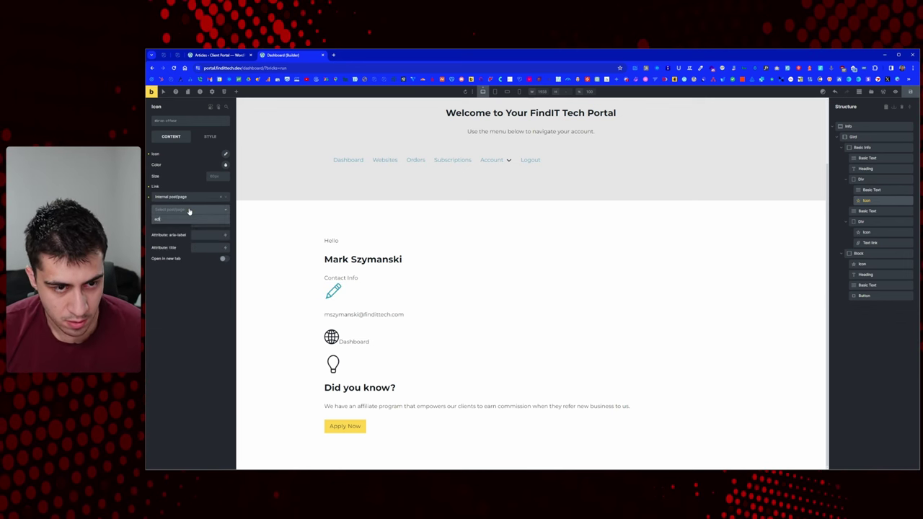
key("BackSpace")
key("BackSpace")
scroll(176, 288, "down", 1)
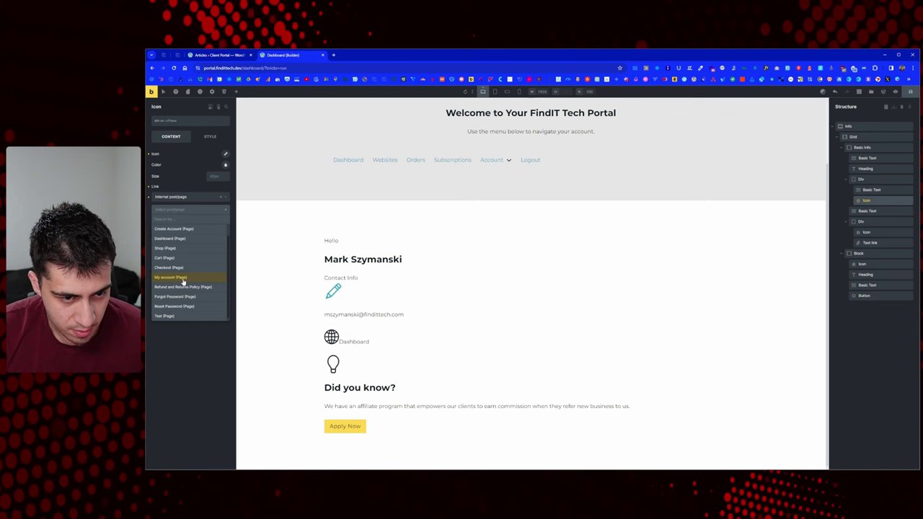
left_click(213, 215)
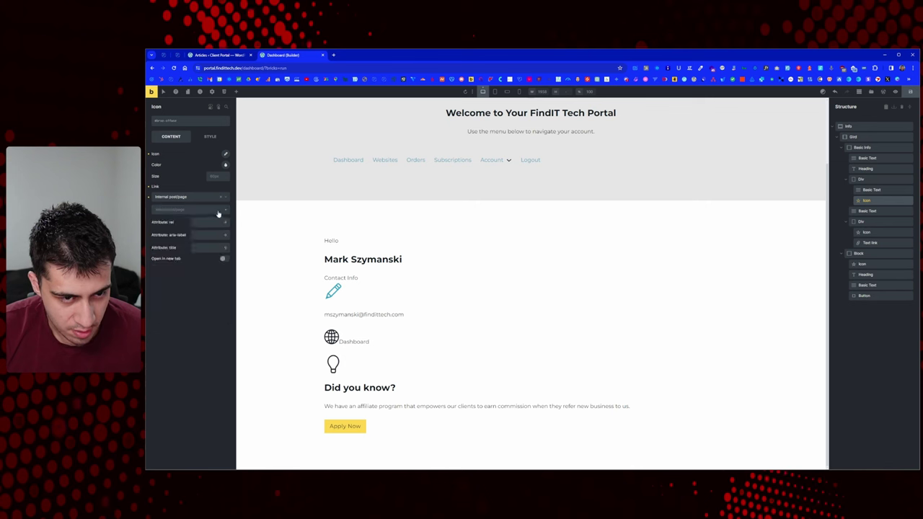
left_click(209, 196)
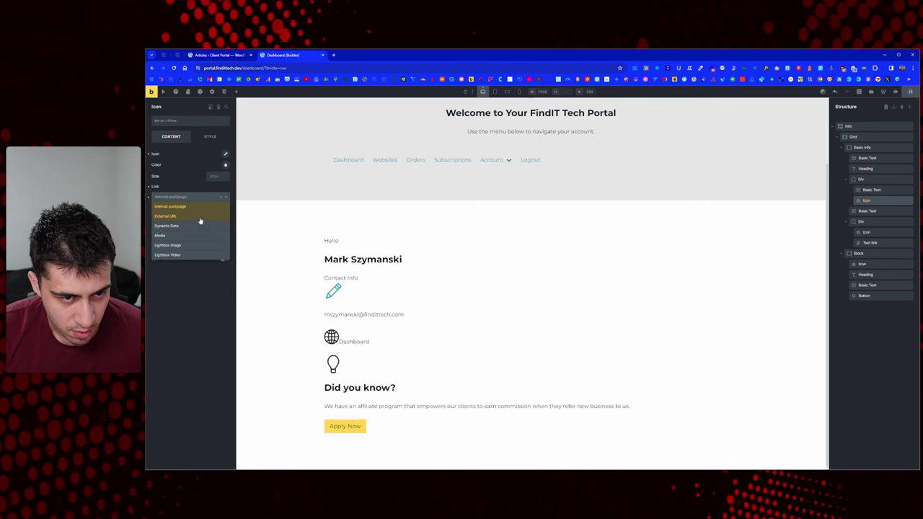
left_click(200, 207)
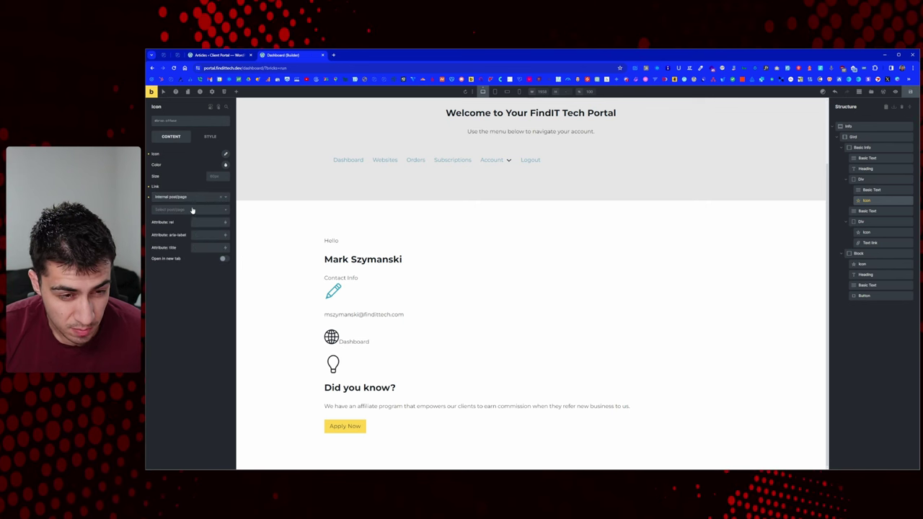
left_click(193, 211)
Step: Link the pencil icon to the external URL /my-account/edit-account
left_click(196, 199)
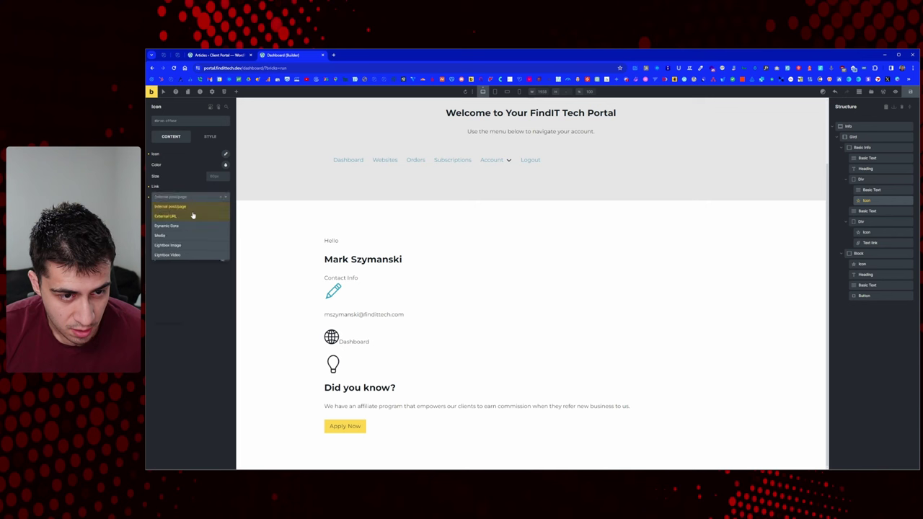
left_click(191, 215)
left_click(191, 217)
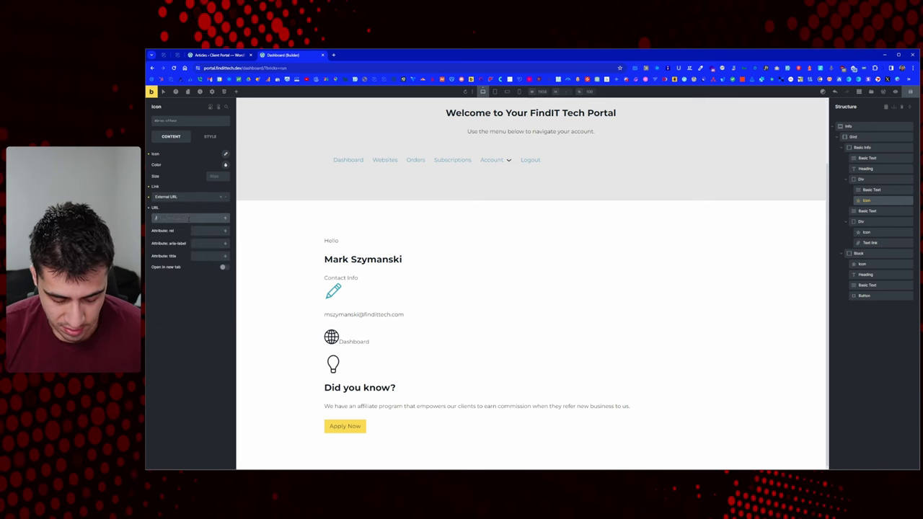
type("/my-account")
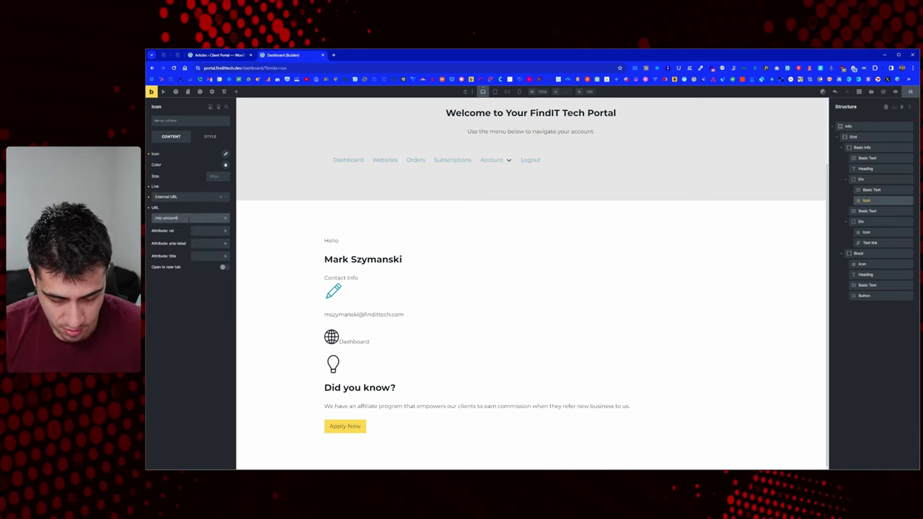
type("/edit")
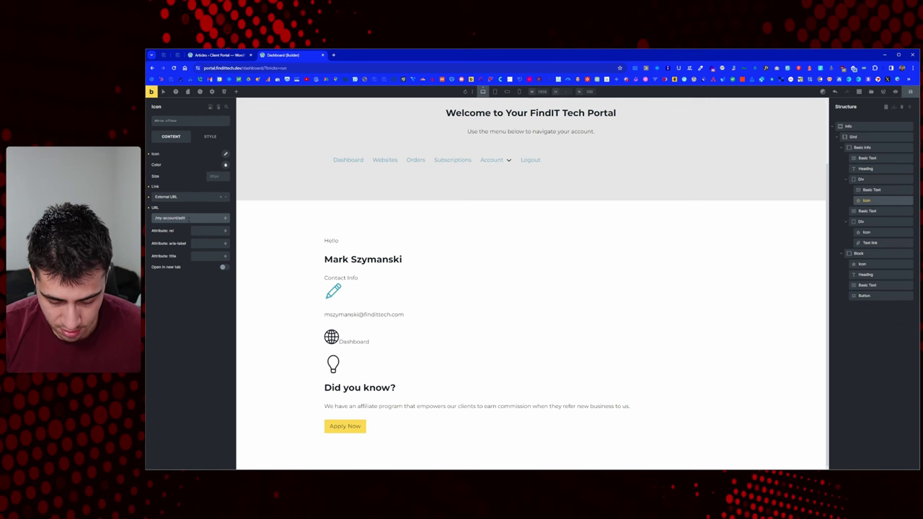
type("-account")
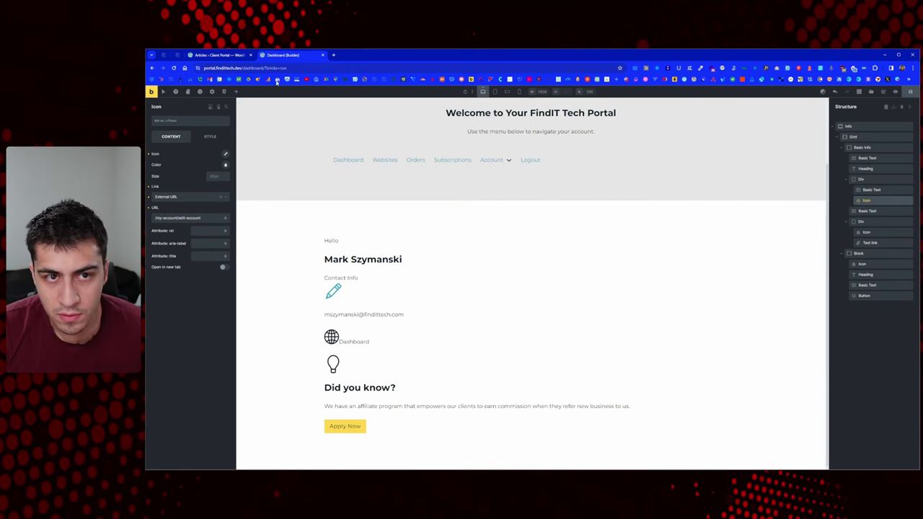
Step: Preview the dashboard on the front end, test the pencil icon's link, and return to the builder
left_click(150, 96)
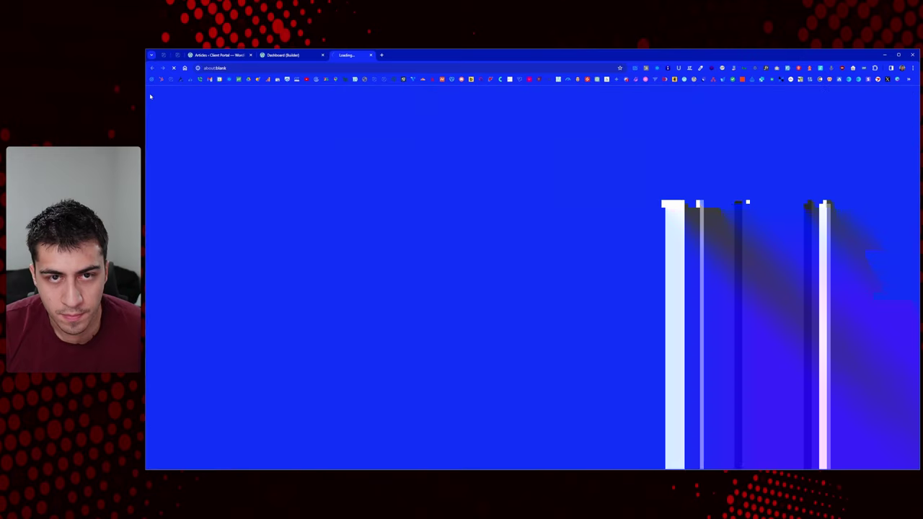
scroll(303, 248, "down", 1)
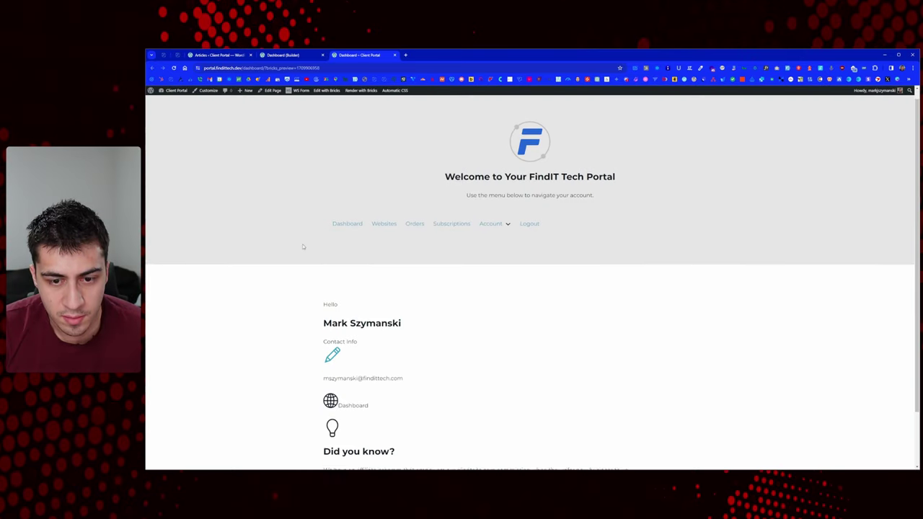
left_click(332, 290)
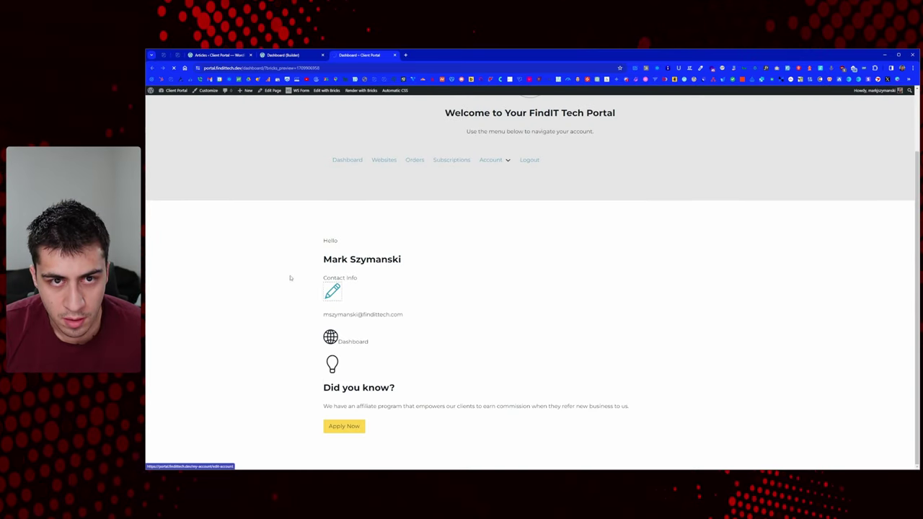
scroll(295, 255, "down", 2)
scroll(296, 255, "up", 2)
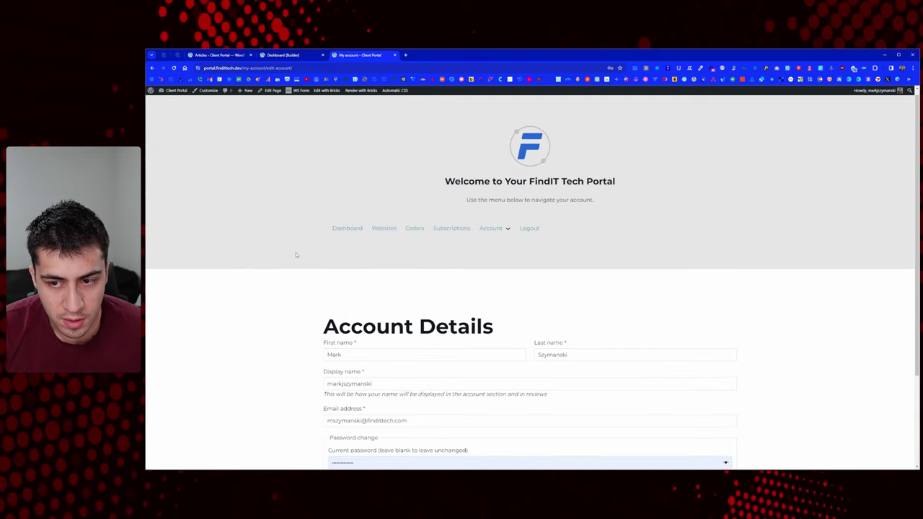
key("alt+Left")
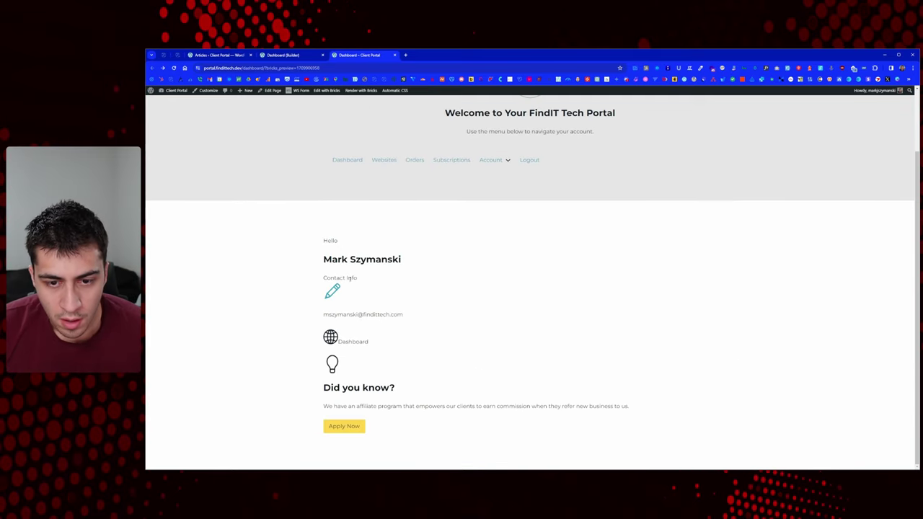
left_click(269, 55)
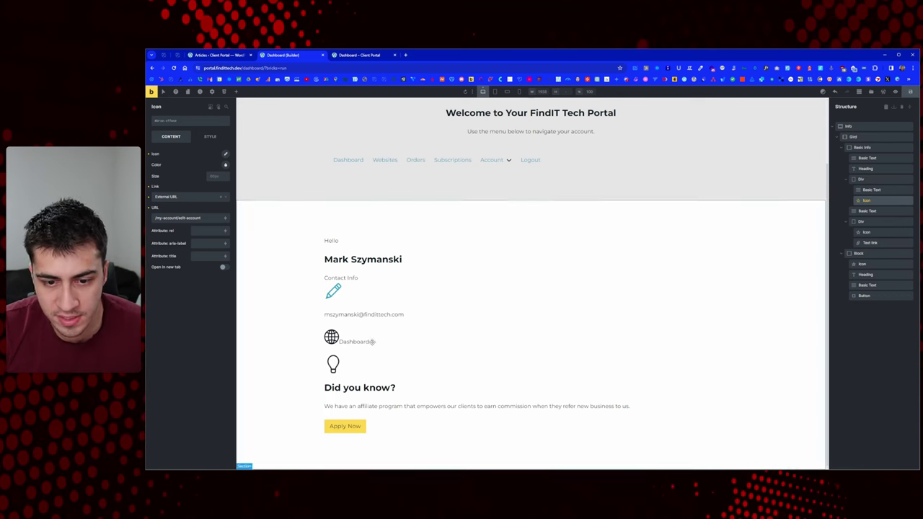
Step: Rename the block that encloses the Basic Info block as Grid
left_click(866, 147)
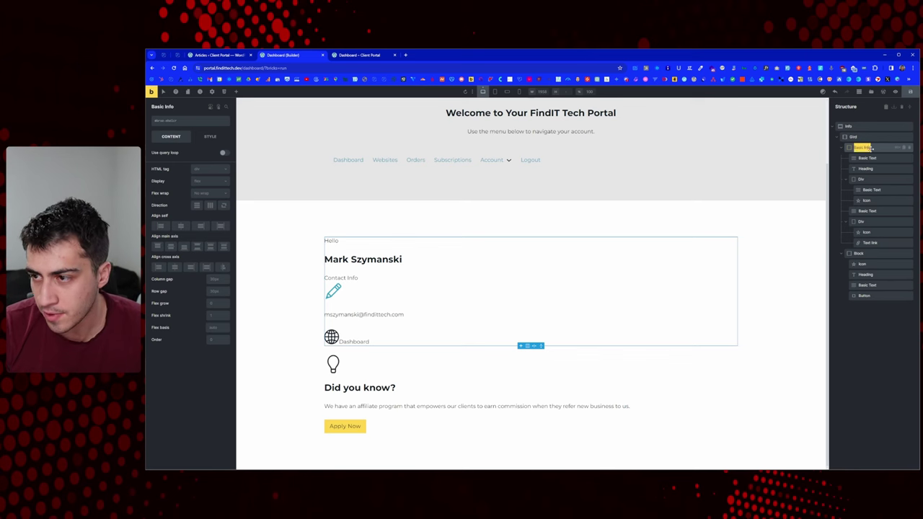
left_click(873, 157)
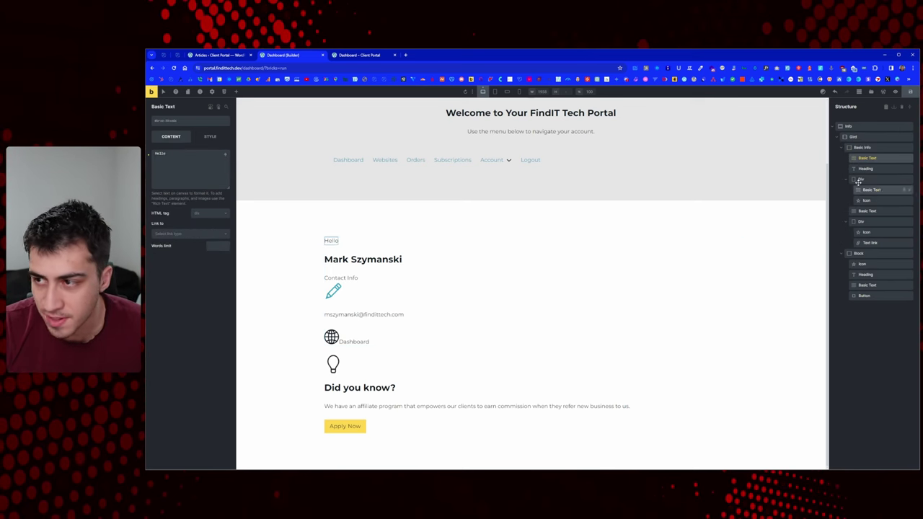
left_click(869, 137)
type("G")
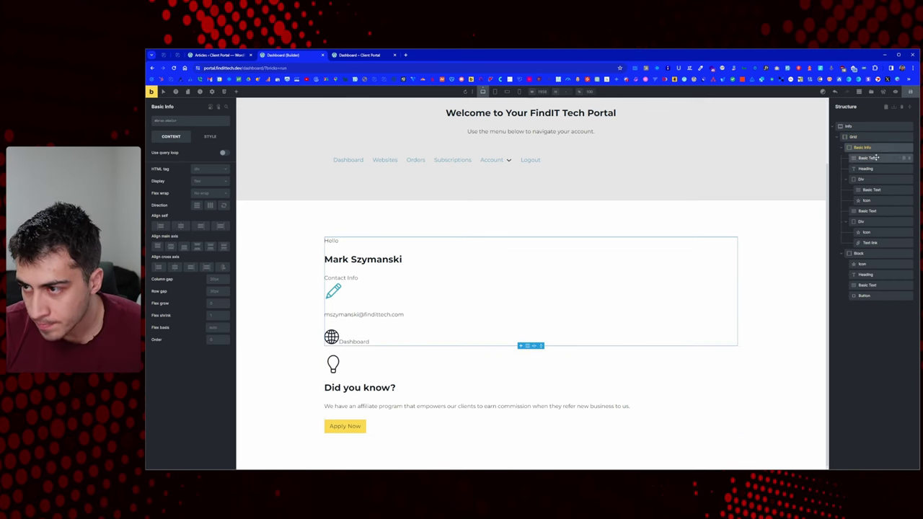
Step: Rename the Hello text element in the Basic Info block as Greeting
left_click(876, 158)
type("Hello")
key("Return")
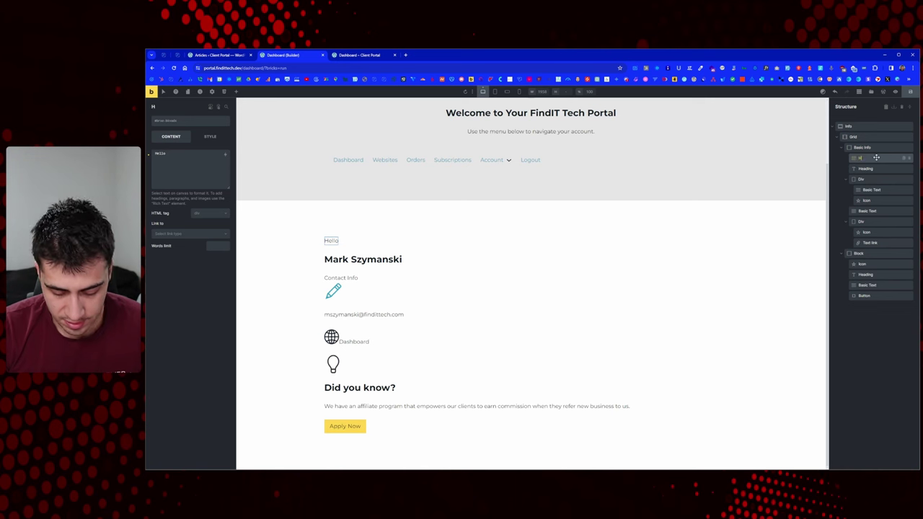
left_click(877, 158)
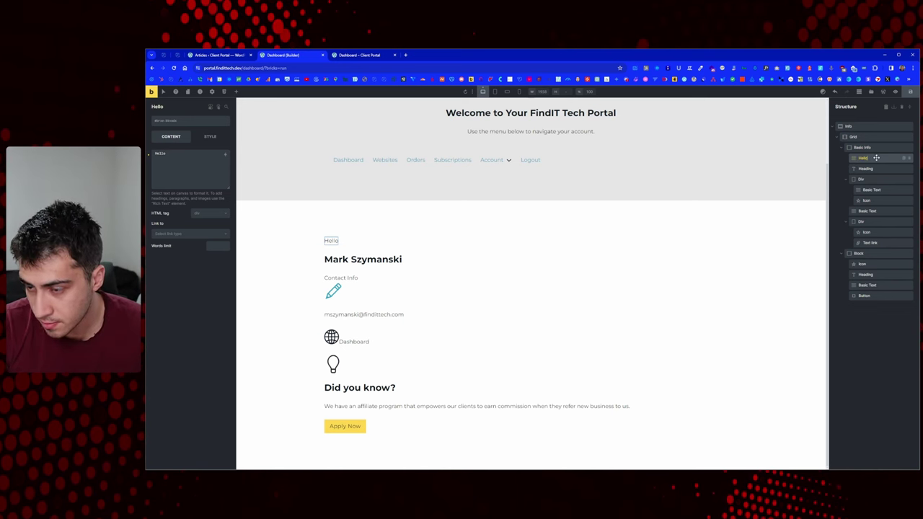
type("H")
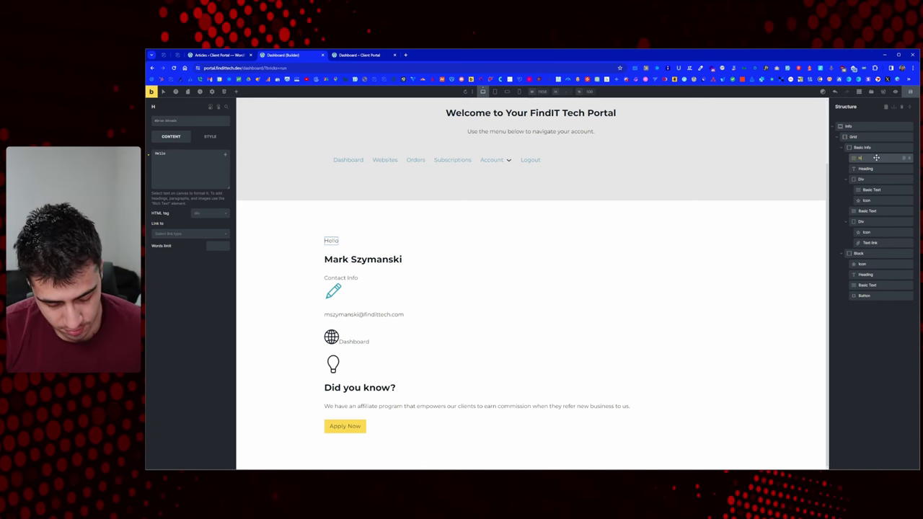
key("BackSpace")
type("Greeting")
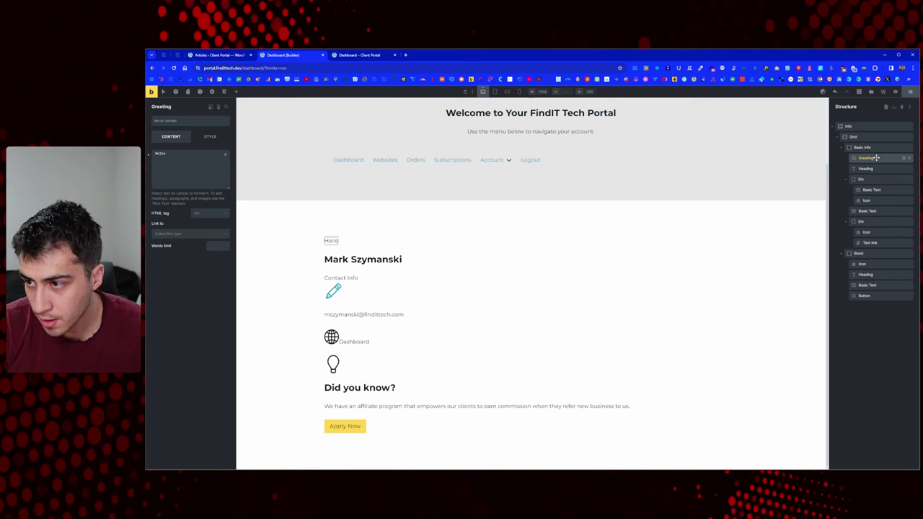
Step: Rename the heading element below Greeting as Name
left_click(875, 169)
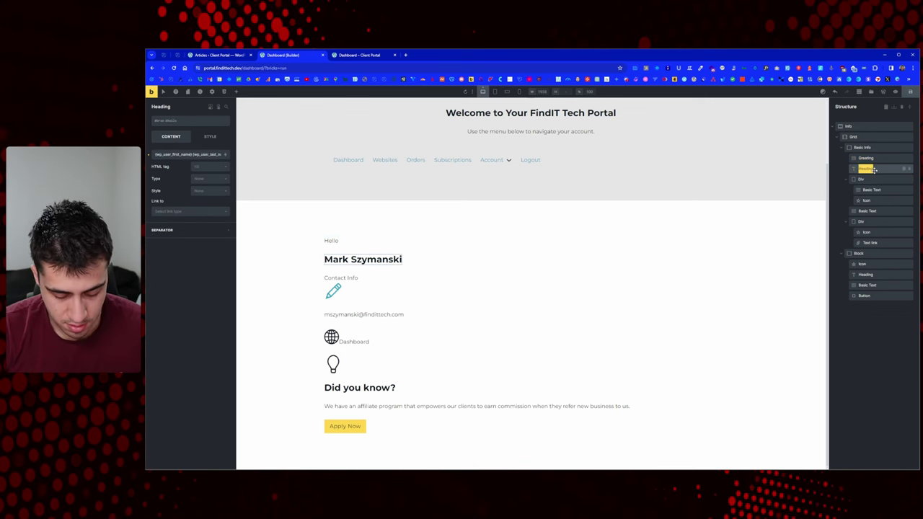
type("NAme")
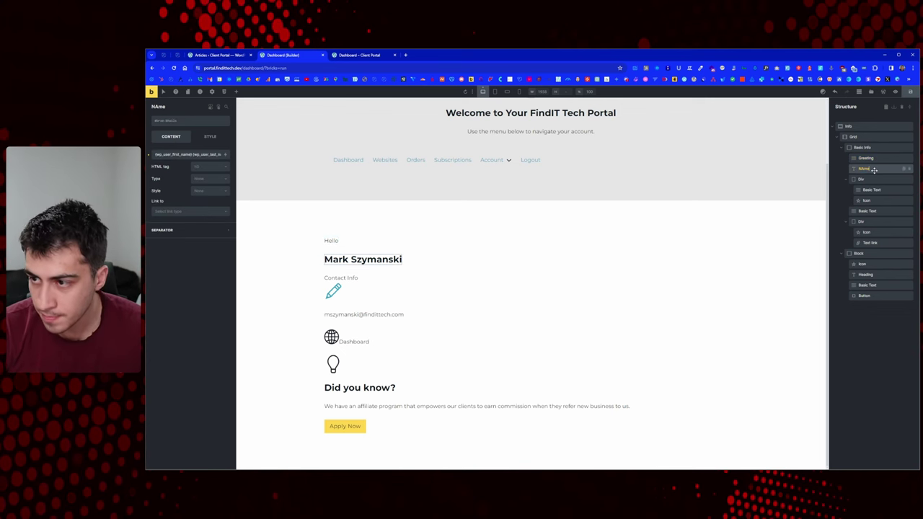
key("BackSpace")
key("BackSpace")
type("ame")
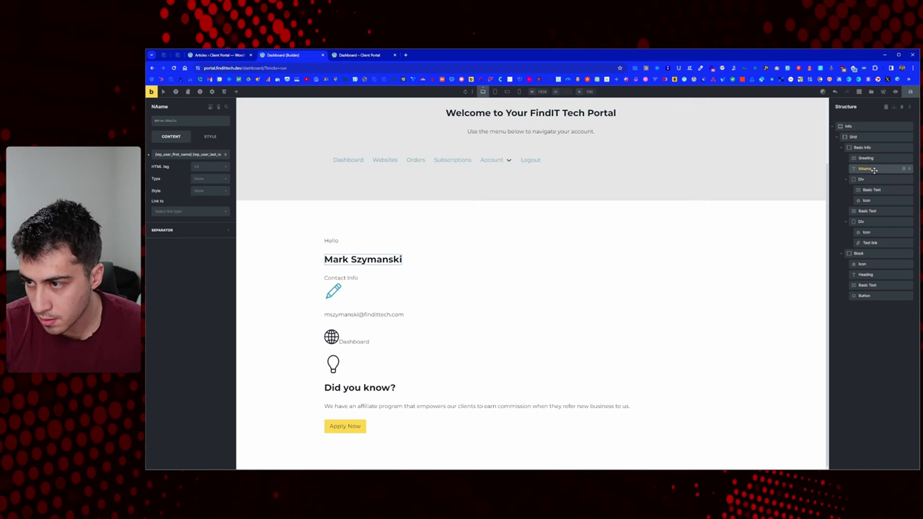
key("BackSpace")
key("BackSpace")
key("BackSpace")
key("BackSpace")
type("ame")
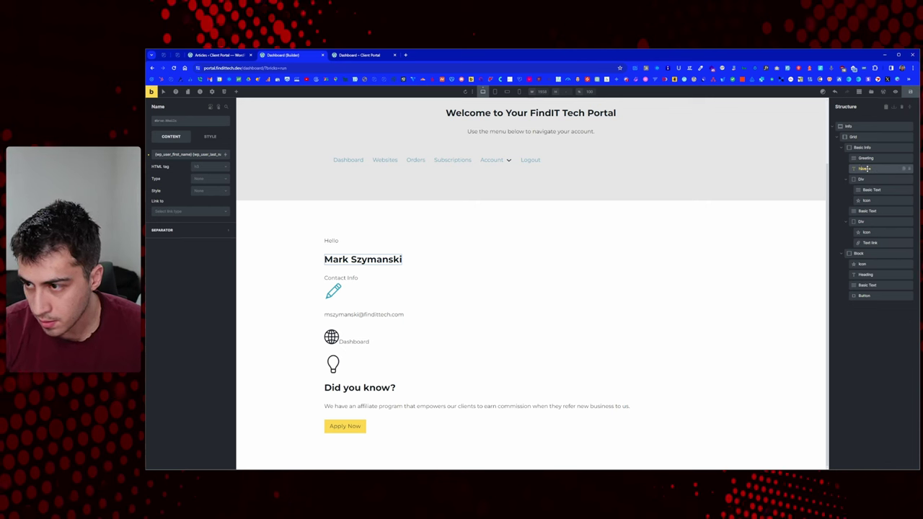
Step: Rename the div that holds the contact text and pencil icon as Edit Info
left_click(864, 179)
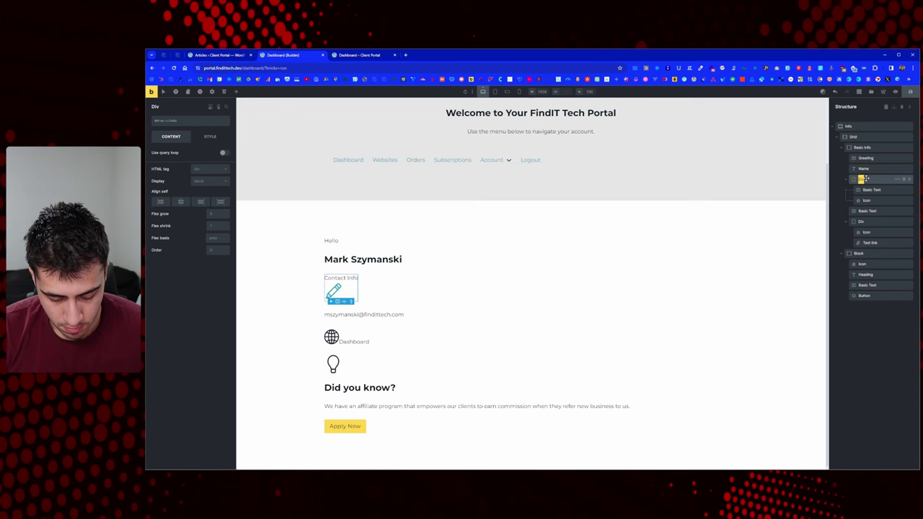
type("Edit Inf")
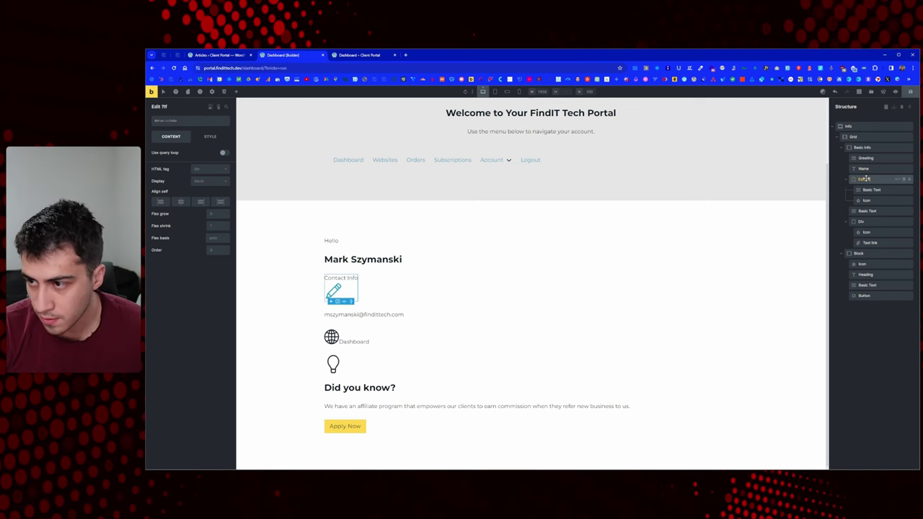
key("Return")
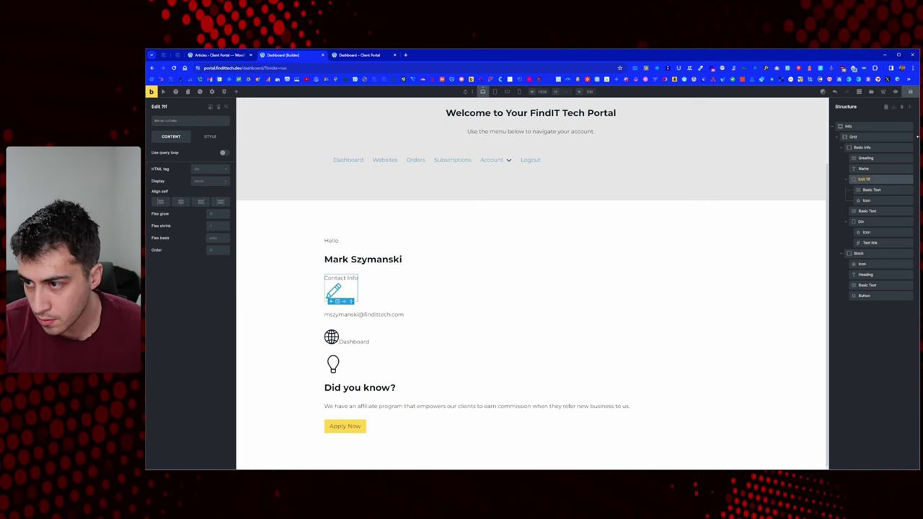
type("Info")
Step: Rename the basic text element inside the Edit Info div as Contact Info
left_click(897, 193)
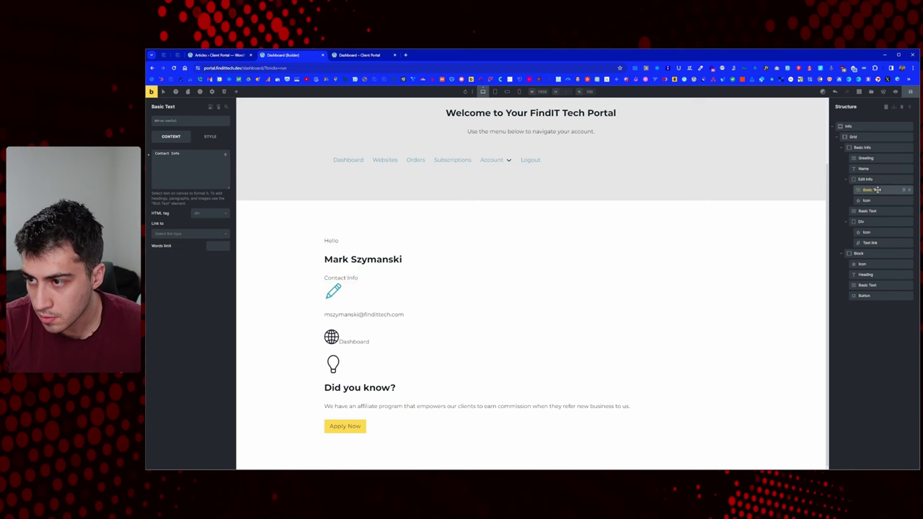
type("Contact")
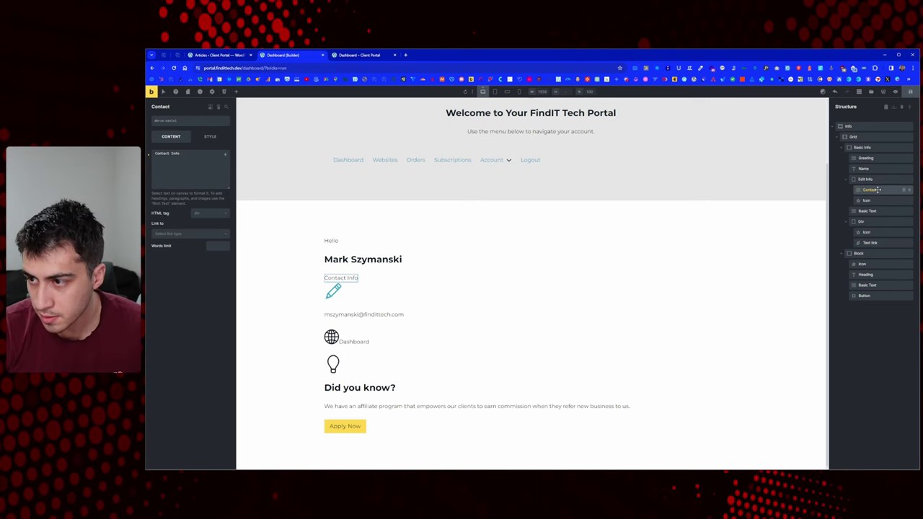
type(" Ingoo")
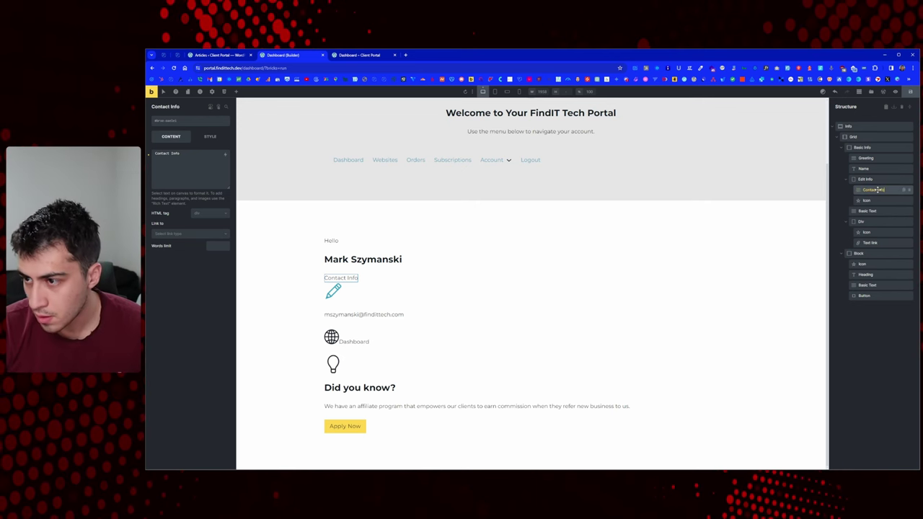
Step: Rename the pencil icon inside Edit Info as Edit Icon and the basic text element below that div as Email
double_click(868, 200)
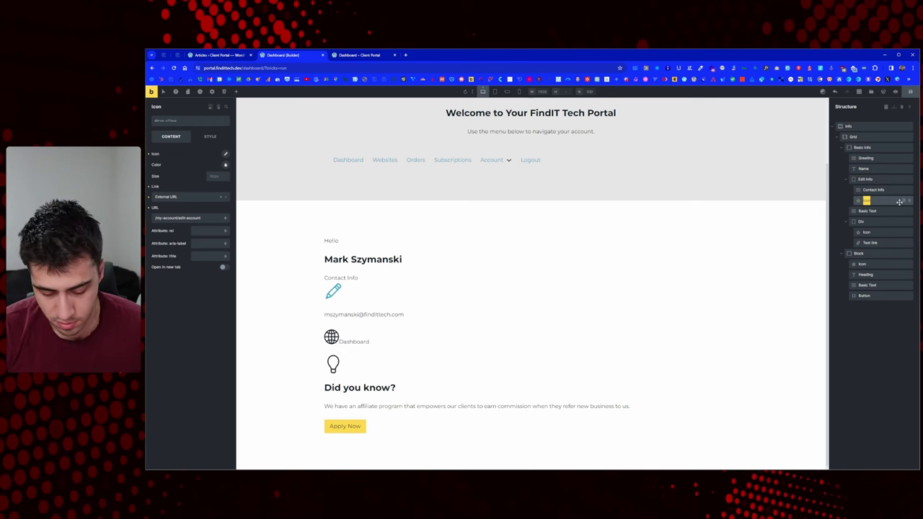
type("Contac")
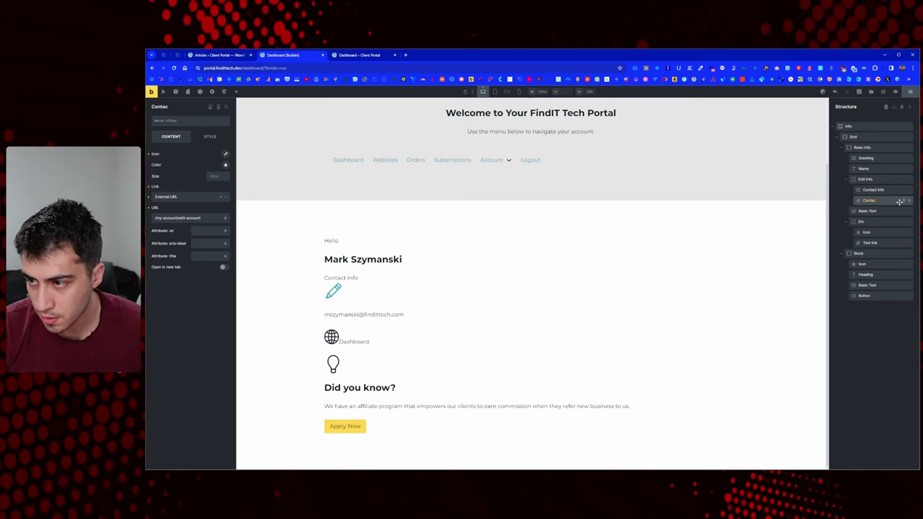
key("ctrl+a")
type("Edit I")
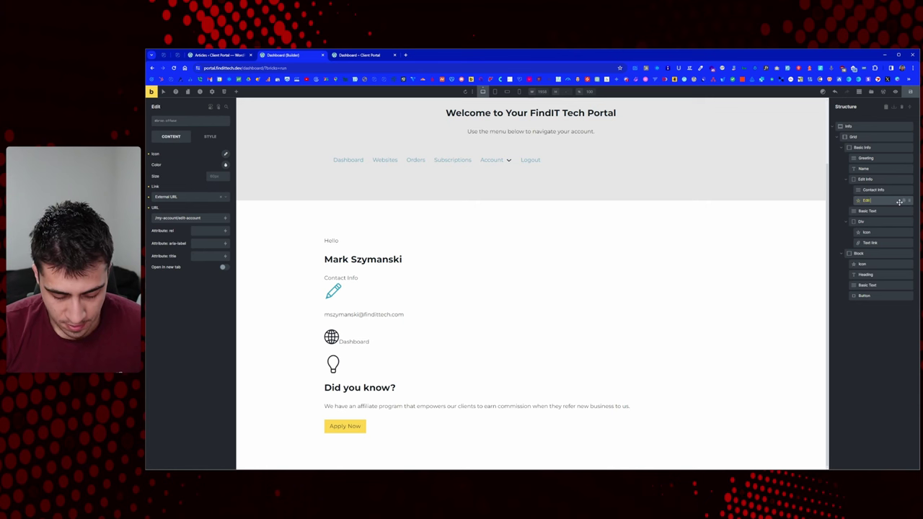
type("con")
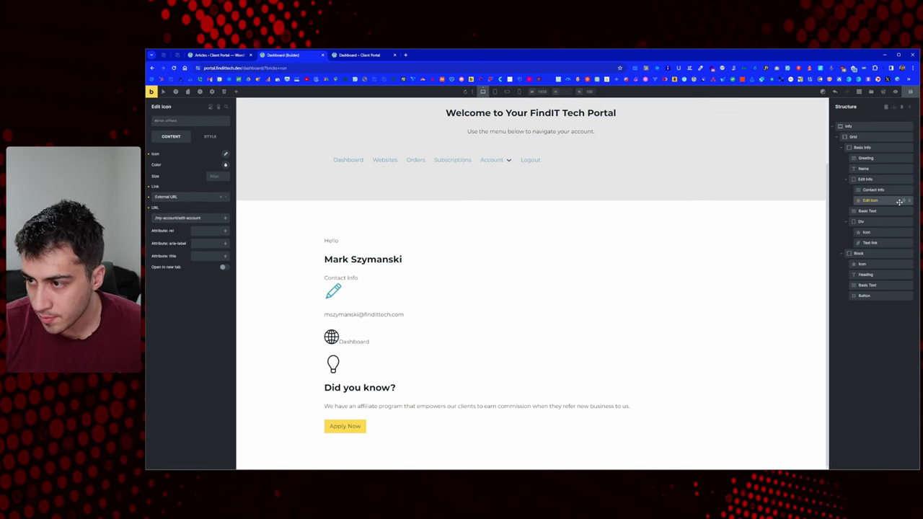
left_click(876, 211)
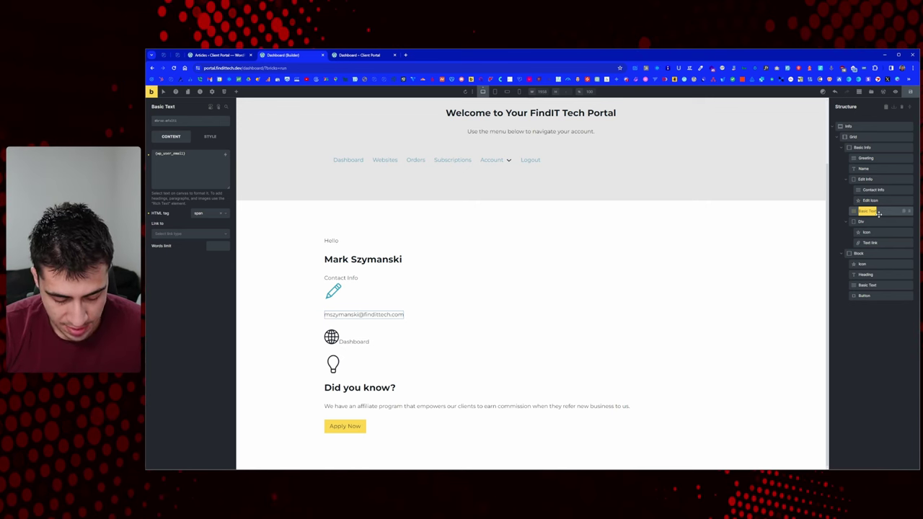
type("Email")
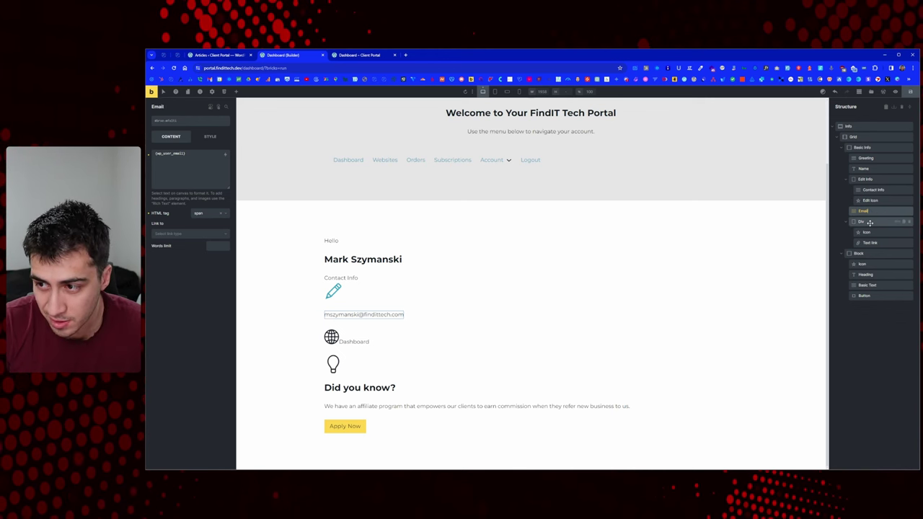
Step: Rename the div that holds the globe icon and text link as Website Card
double_click(862, 222)
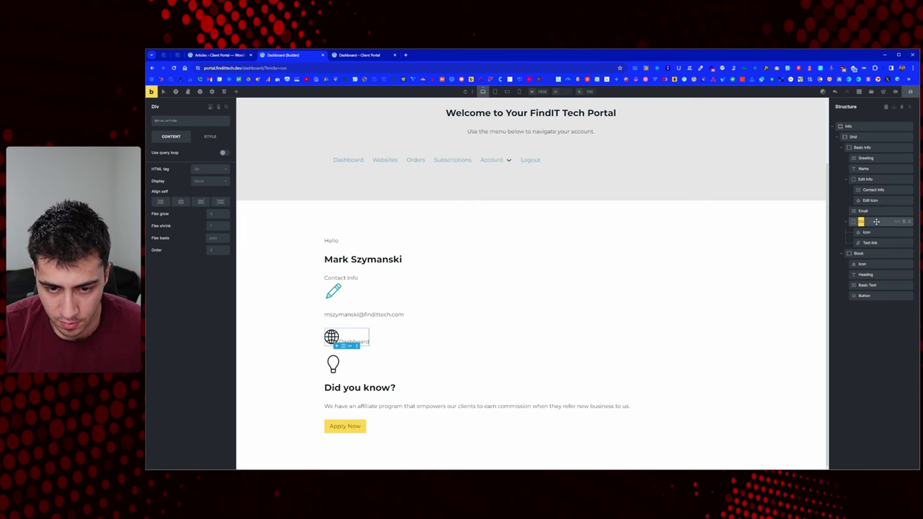
type("WEbsite")
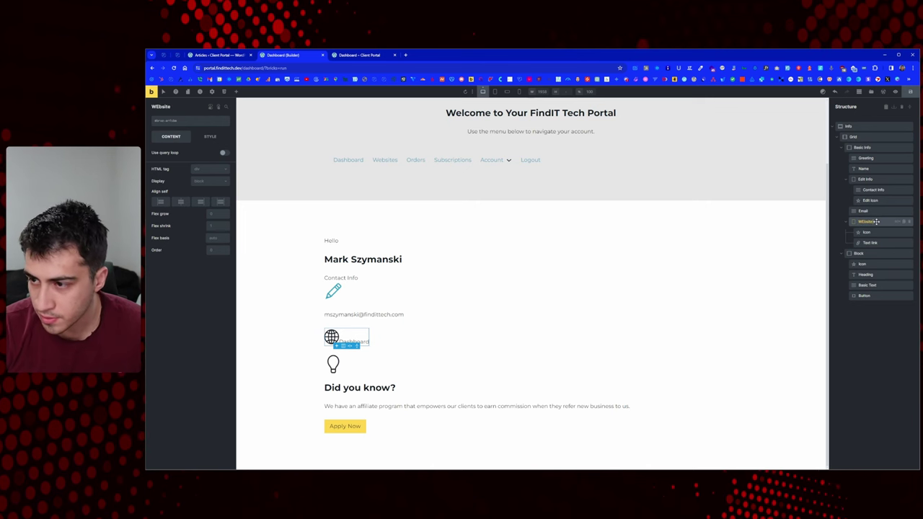
type(" Card")
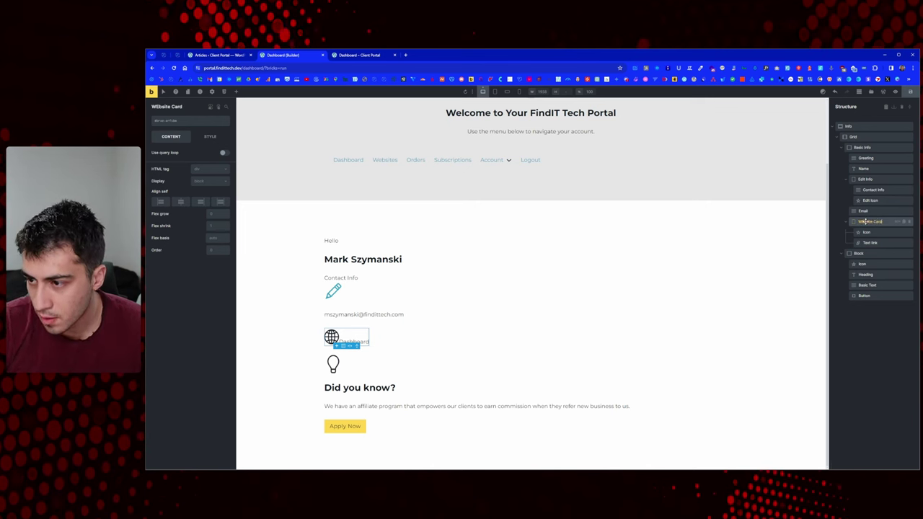
key("ctrl+a")
key("Home")
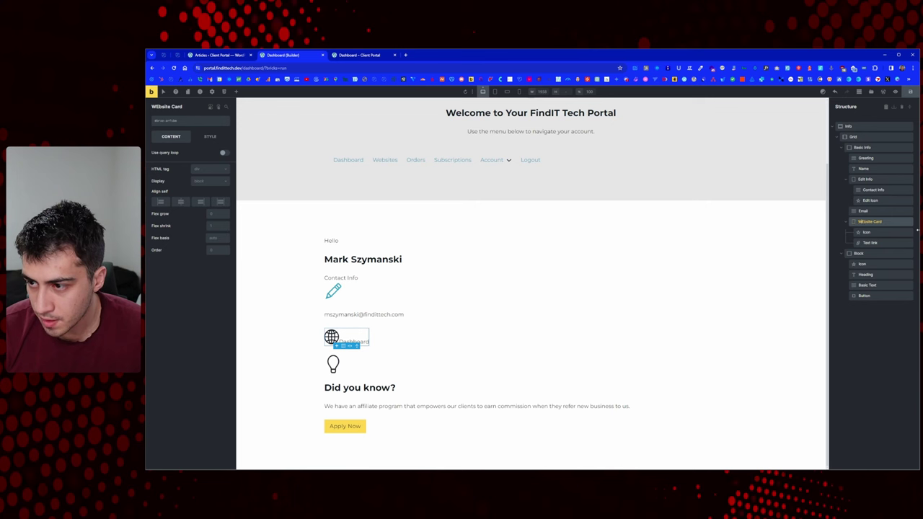
key("Right")
key("Right")
key("BackSpace")
type("e")
key("Return")
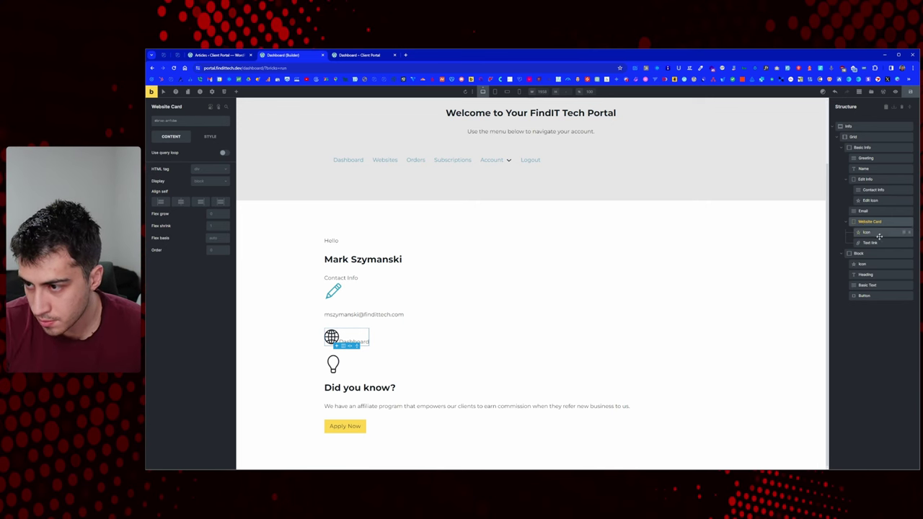
Step: Rename the globe icon inside the Website Card div as Website Icon
left_click(877, 234)
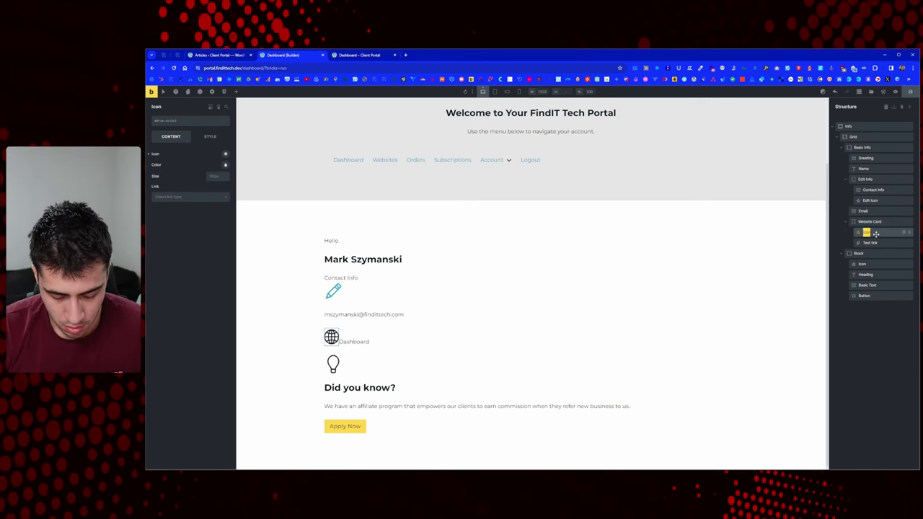
type("G")
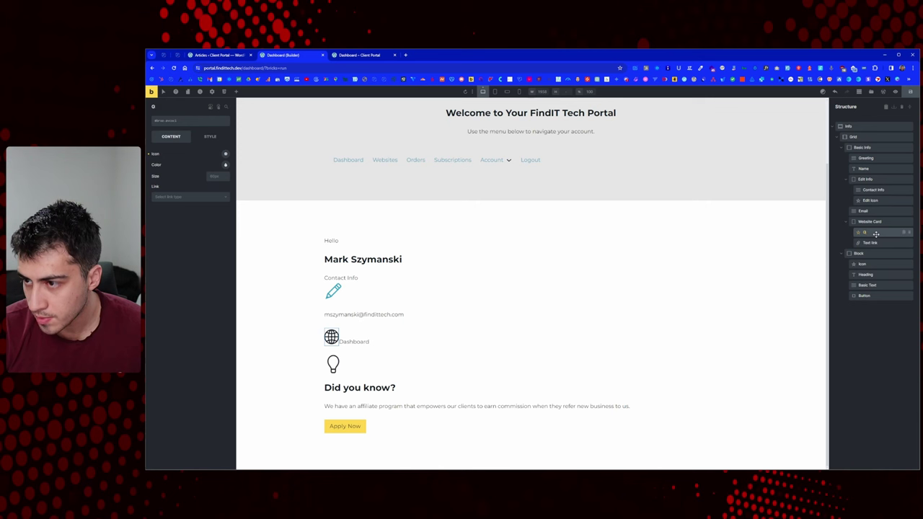
type("loWebsite")
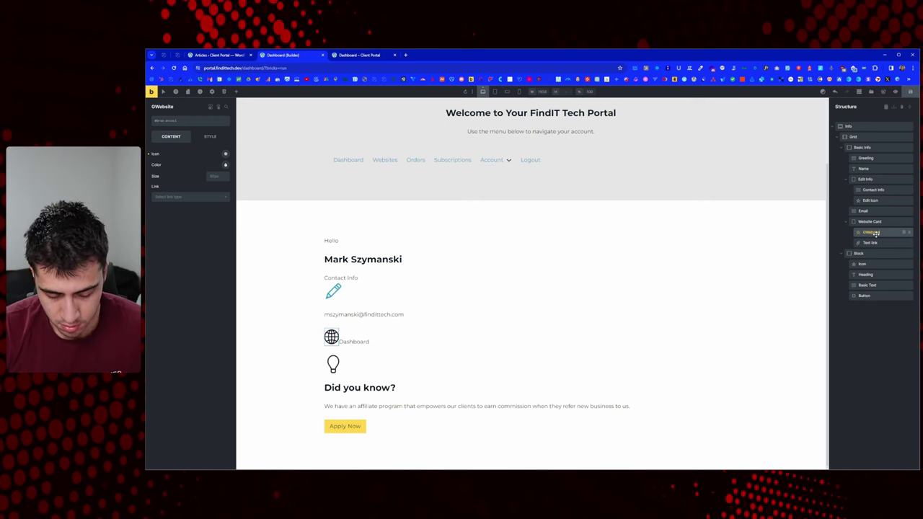
double_click(874, 233)
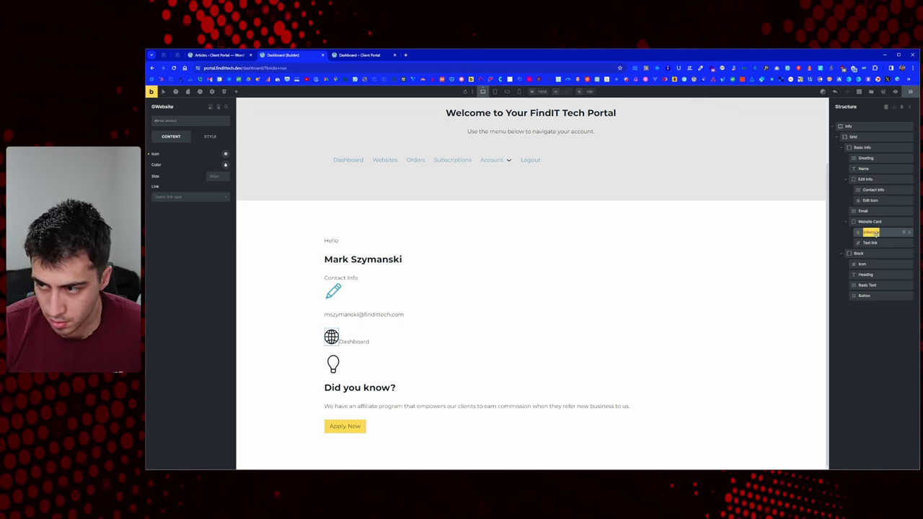
type("Website")
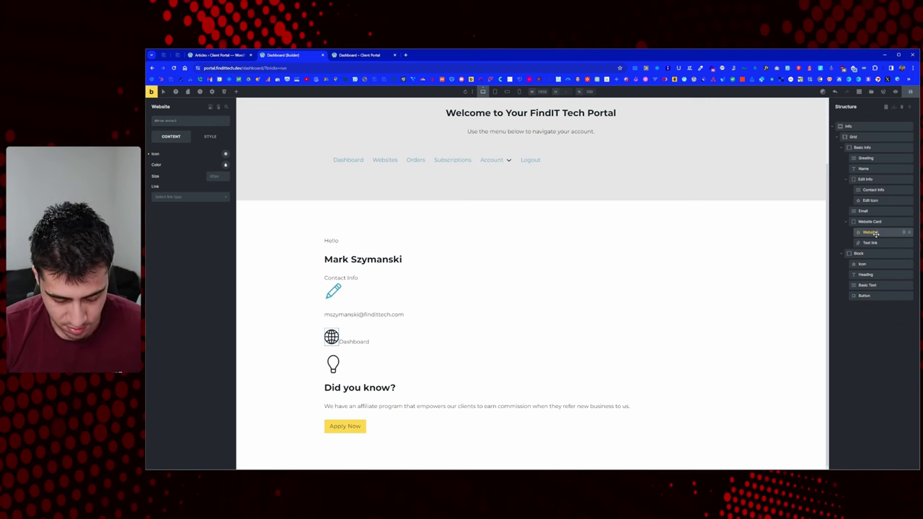
double_click(876, 234)
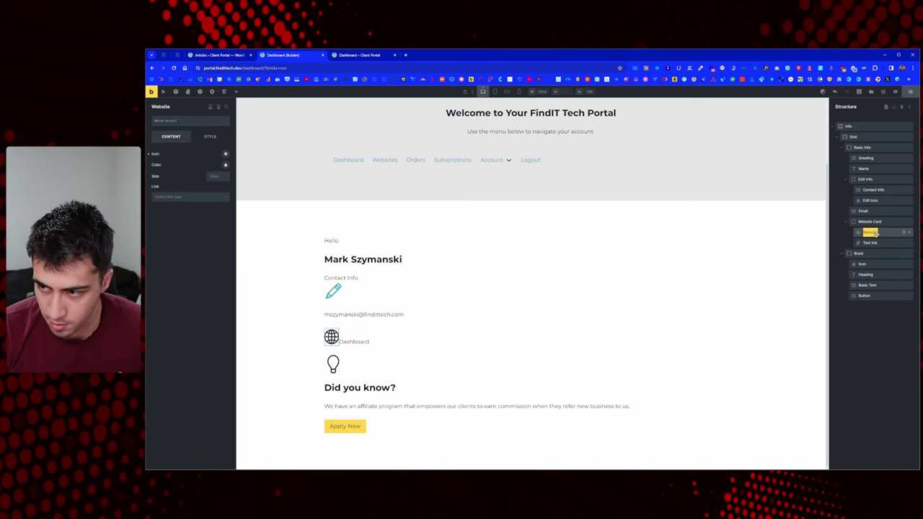
left_click(876, 233)
type("Icon")
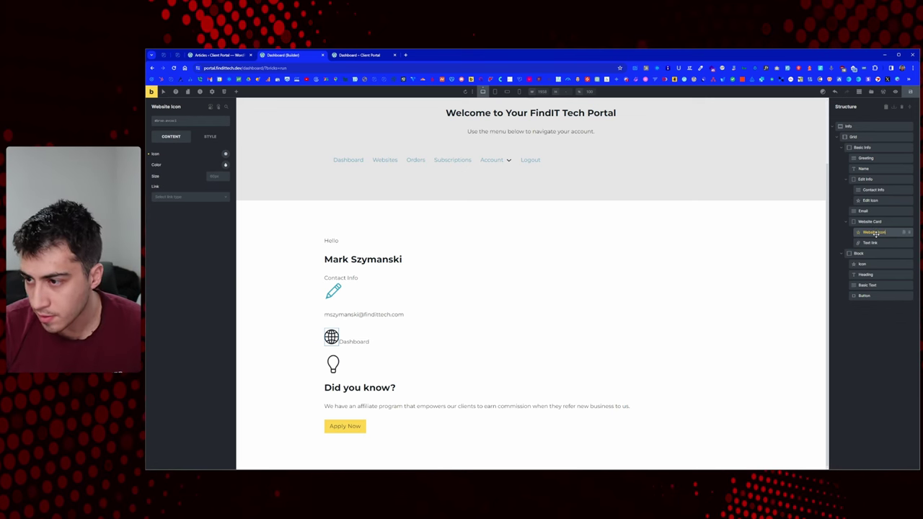
Step: Rename the text link inside the Website Card div as Domain Name
left_click(870, 243)
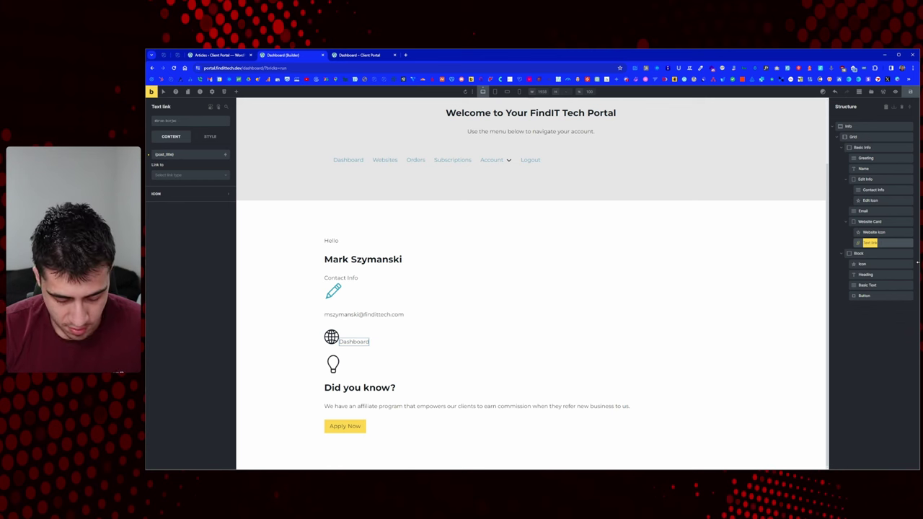
type("WEbsite")
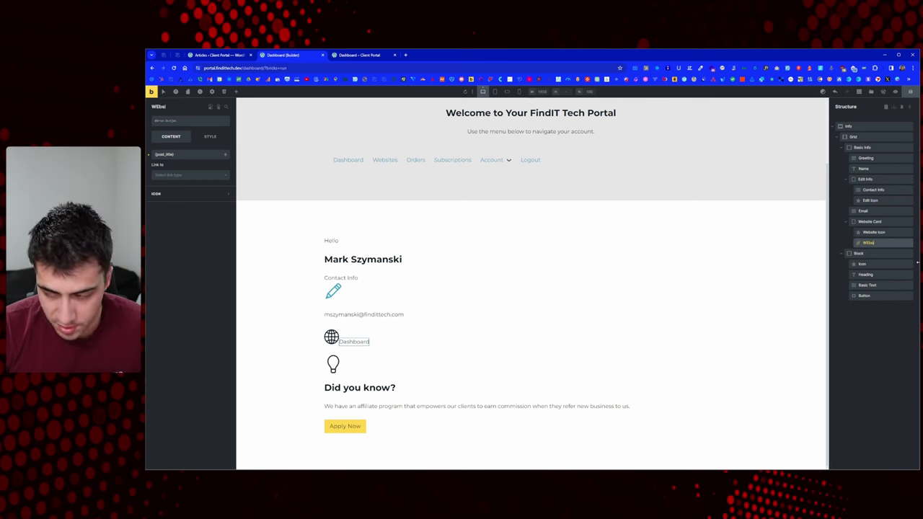
key("ctrl+z")
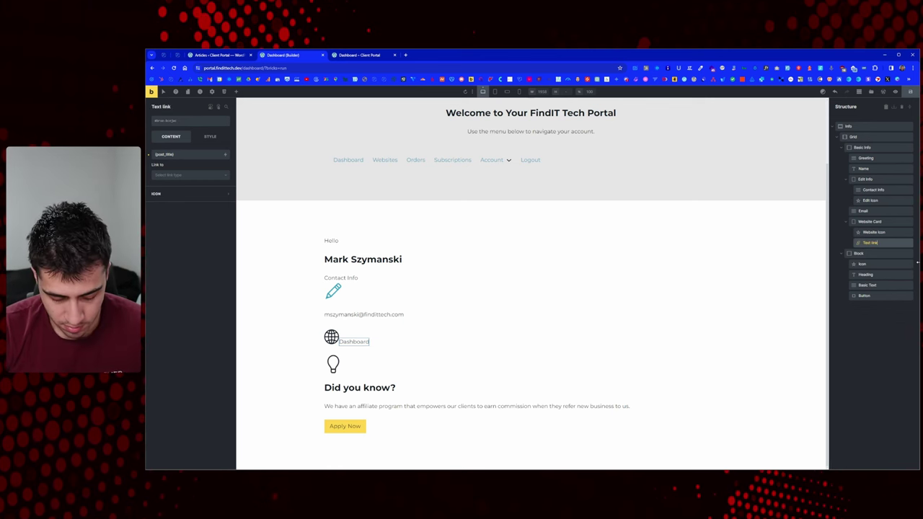
type("Wa")
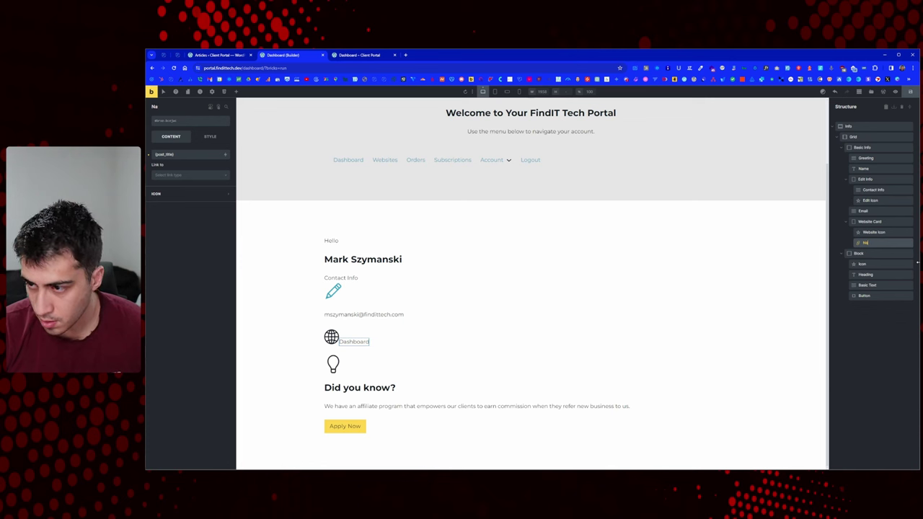
type("me")
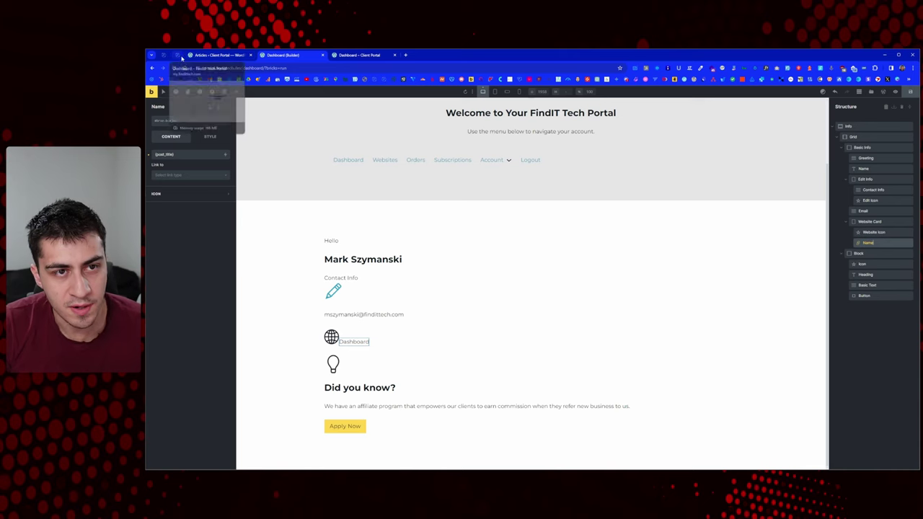
key("ctrl+Tab")
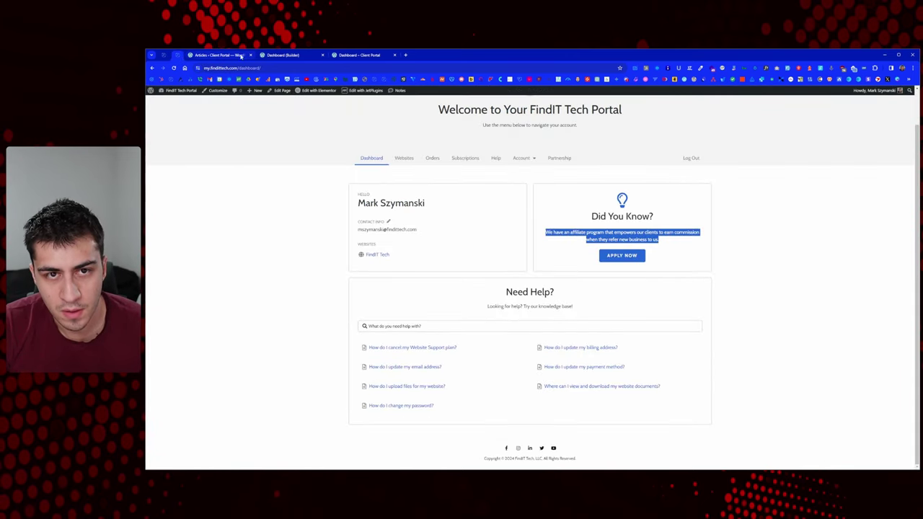
left_click(281, 55)
double_click(884, 241)
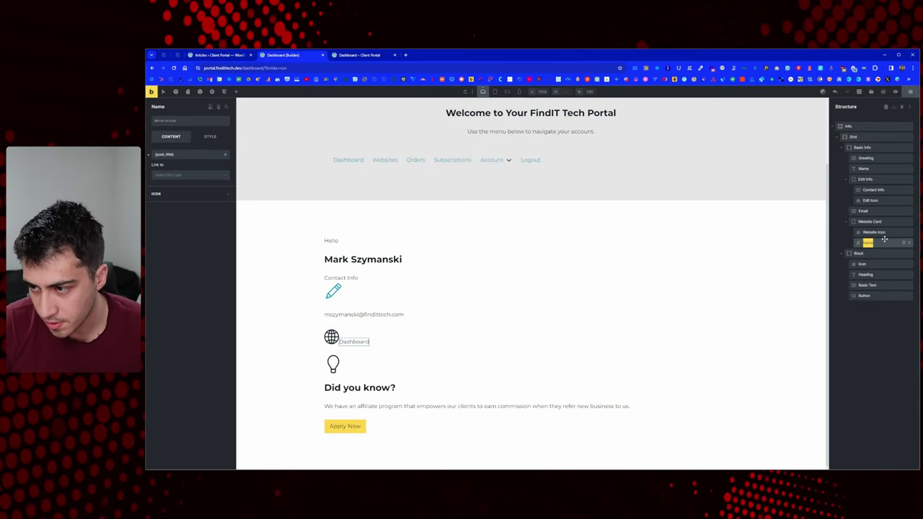
type("Domain")
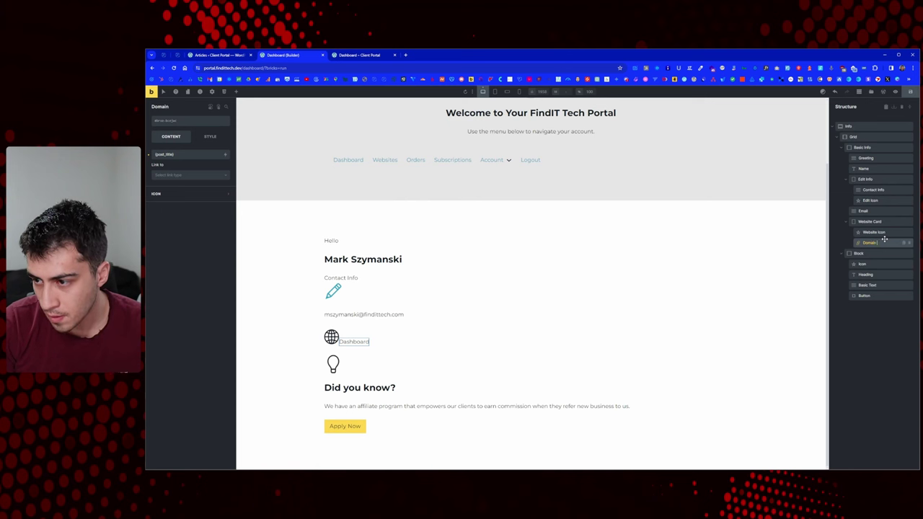
type(" NAme")
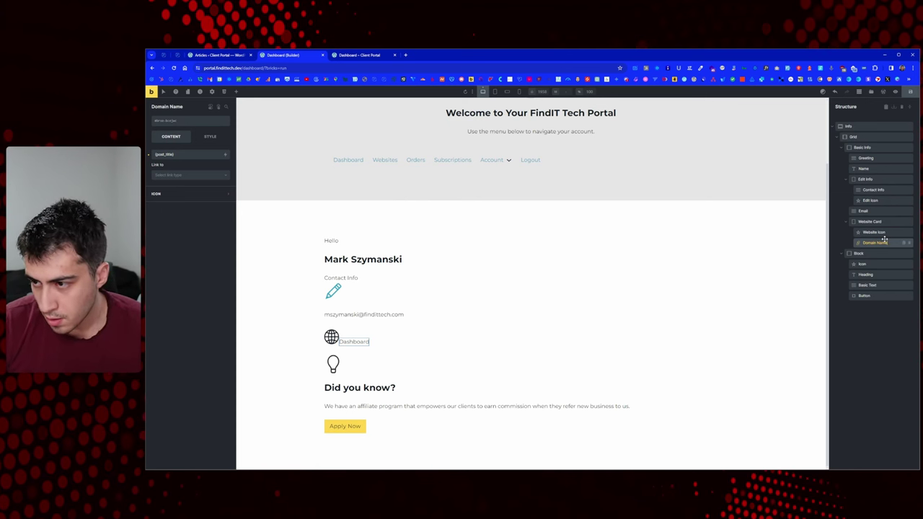
Step: Rename the globe icon inside the Website Card div as Icon
left_click(881, 233)
key("ctrl+a")
type("Icon")
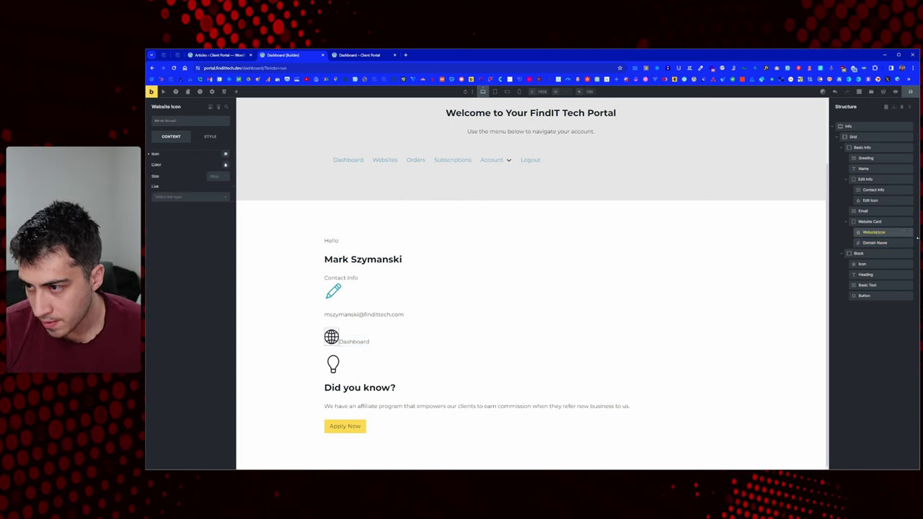
Step: Rename the block that holds the Did you know? content as Affiliate
left_click(873, 254)
double_click(873, 255)
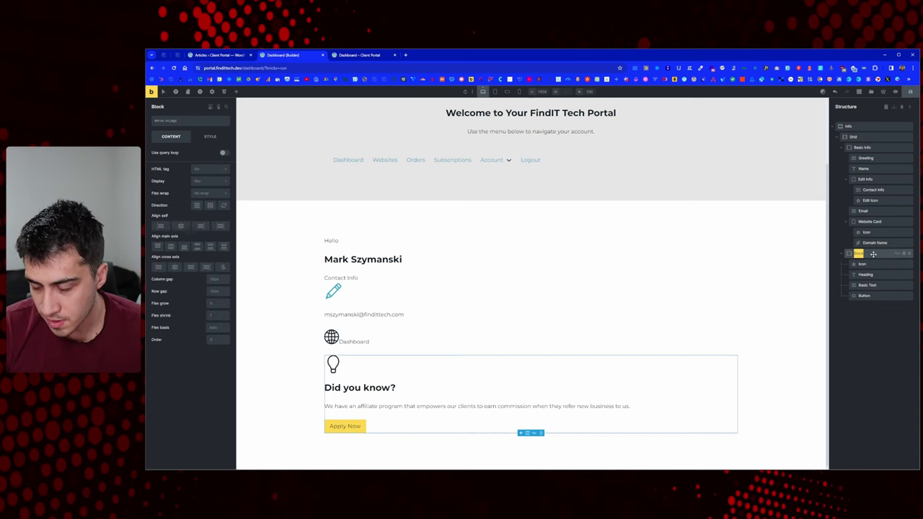
type("Affiliate")
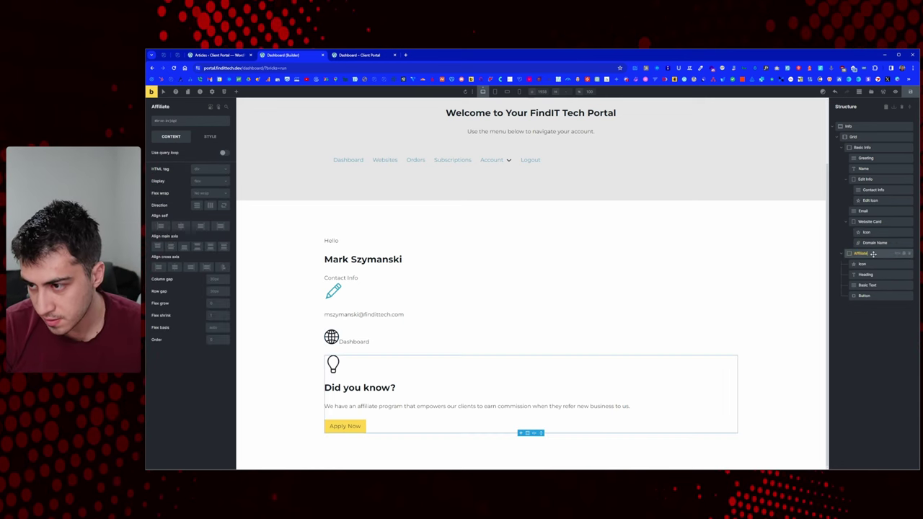
Step: Rename the basic text element inside the Affiliate block as Lede
left_click(874, 264)
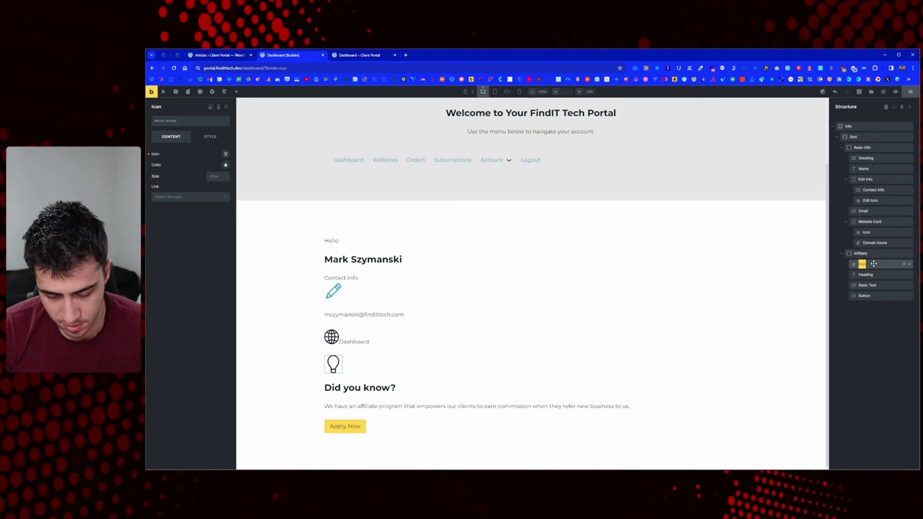
key("Tab")
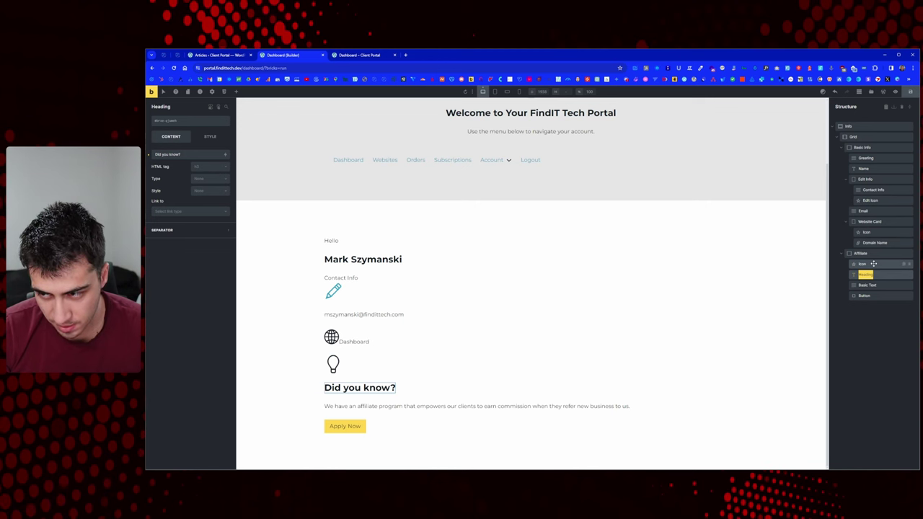
key("Down")
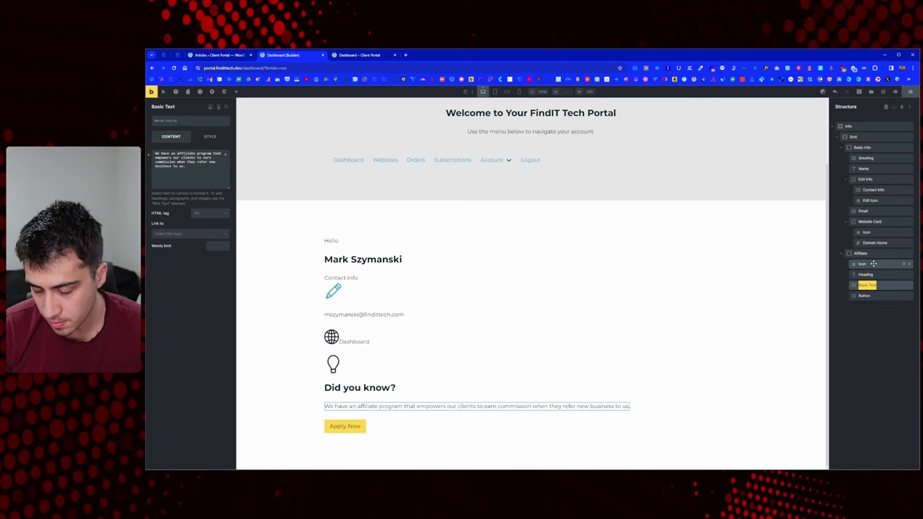
key("Down")
key("Up")
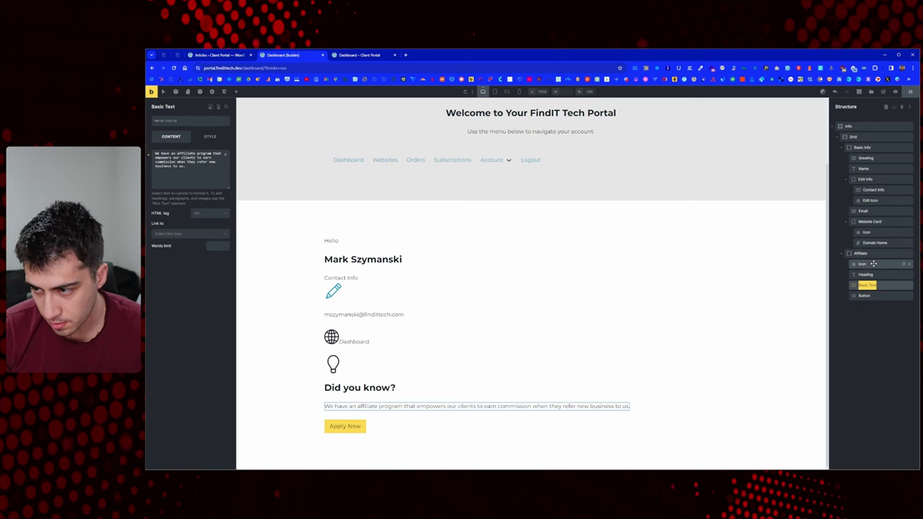
type("Lede")
key("Tab")
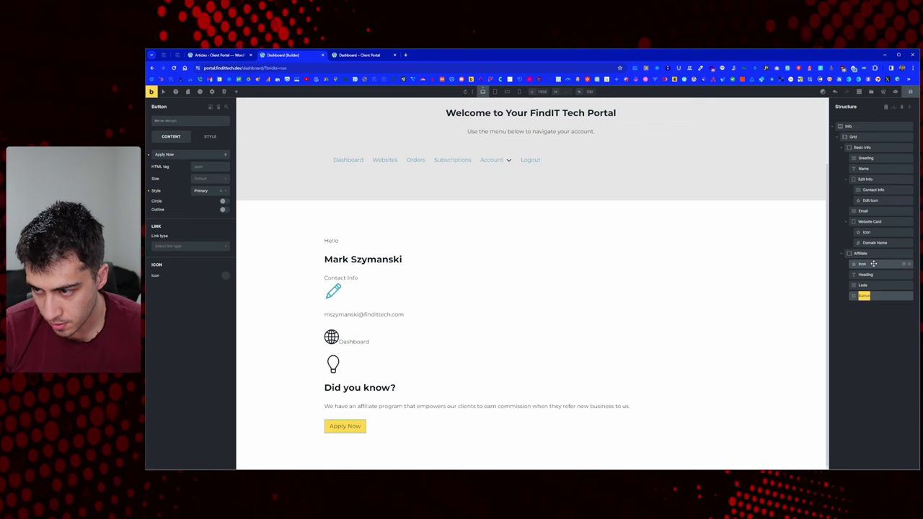
Step: Rename the Apply Now button inside the Affiliate block as CTA
type("CTA")
key("Return")
key("Escape")
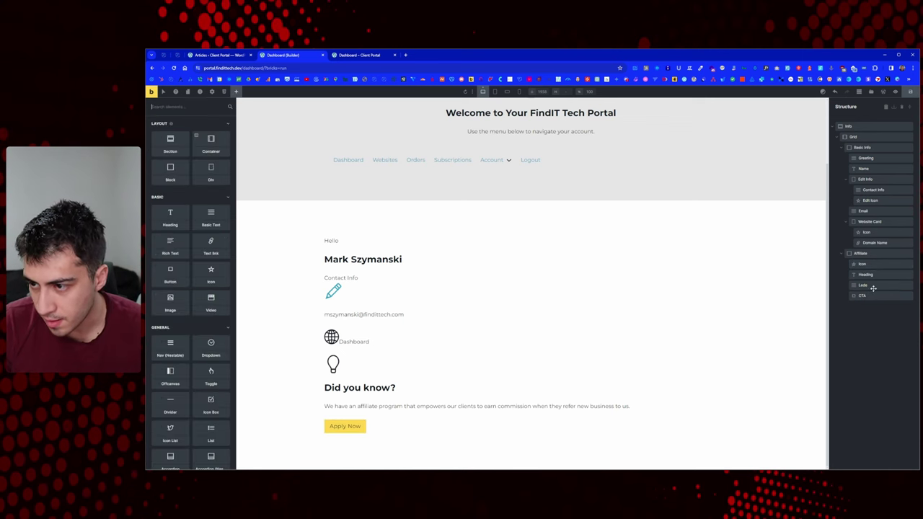
Step: Replace the text of the Domain Name link in the Website Card with the Jet Engine Websites dynamic field Domain Name
left_click(875, 242)
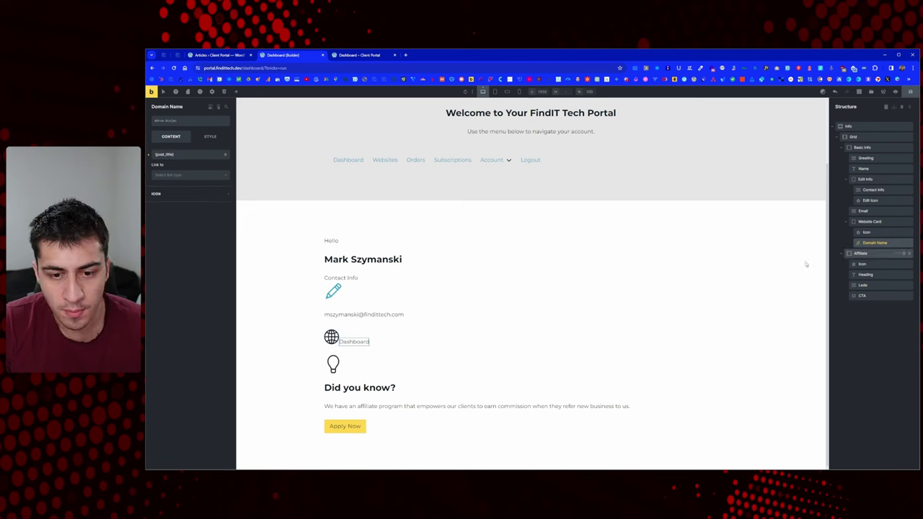
triple_click(197, 154)
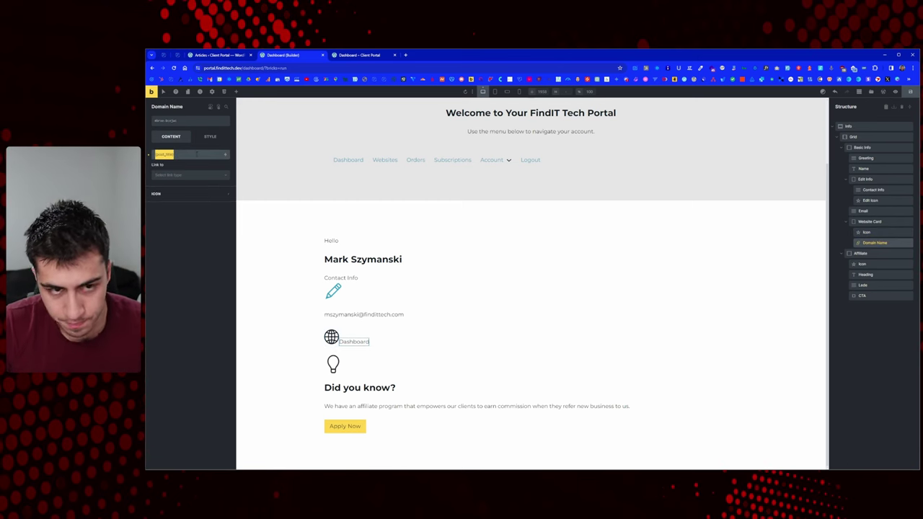
key("BackSpace")
left_click(225, 154)
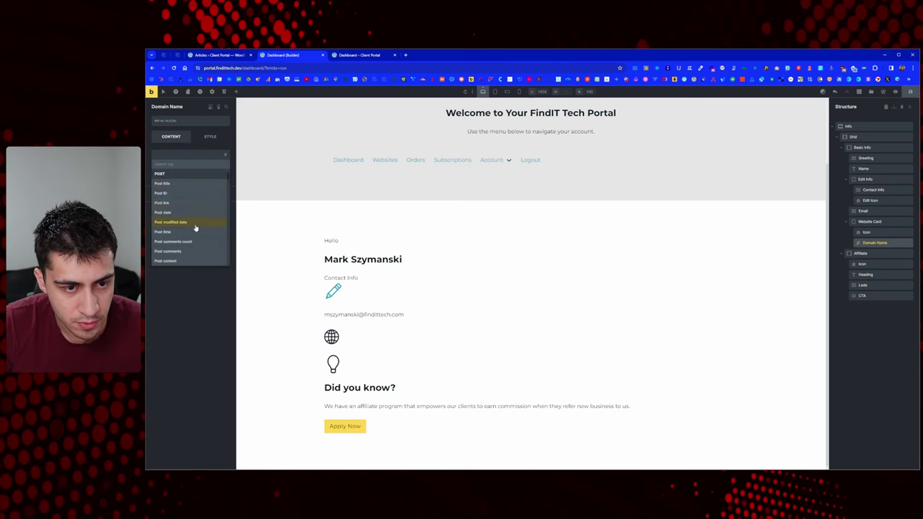
type("doma")
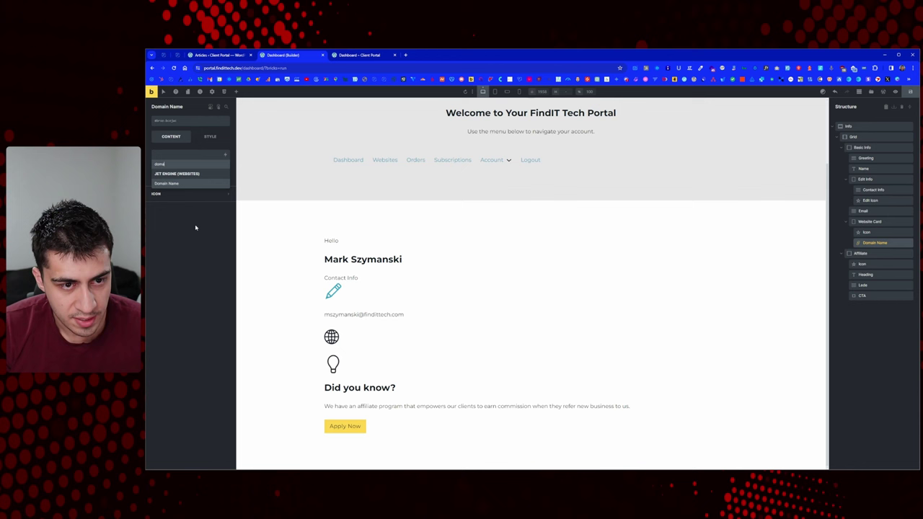
left_click(187, 183)
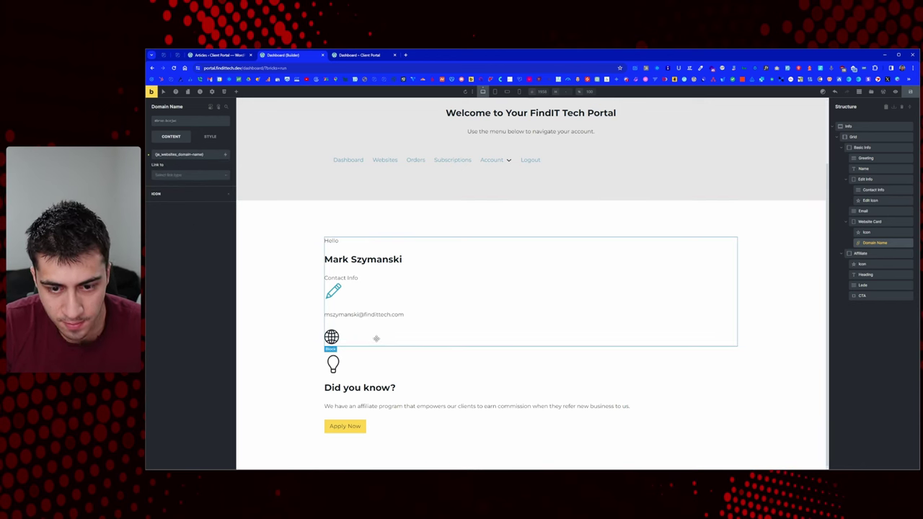
left_click(901, 102)
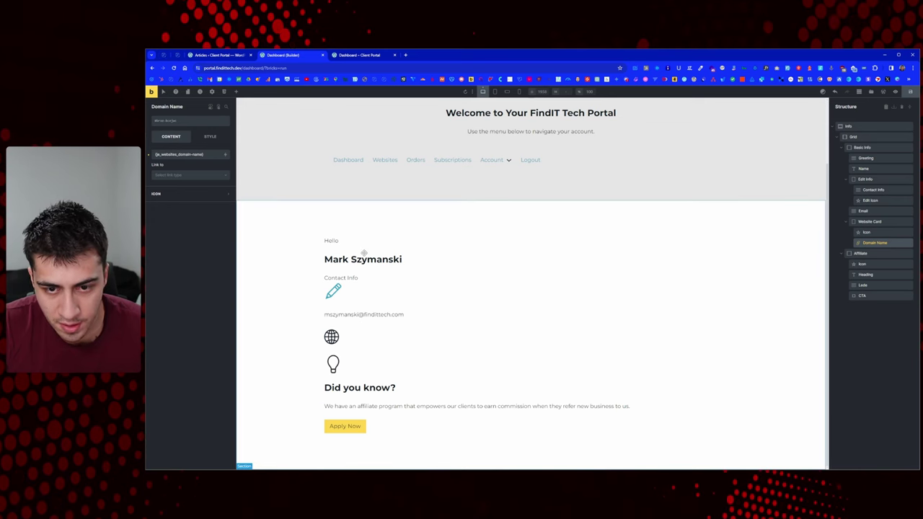
Step: Generate BEM classes with the info prefix for the Info section and all its child elements, and apply them with synced labels
left_click(864, 124)
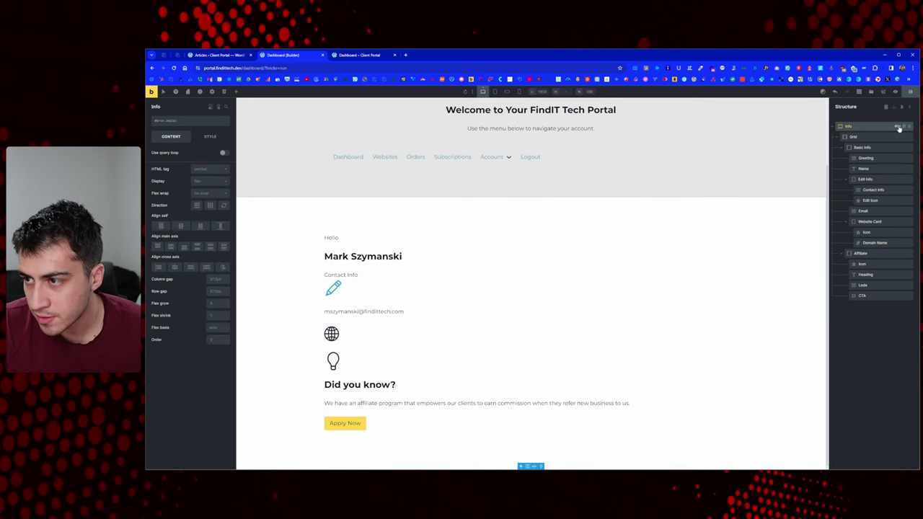
left_click(865, 124)
scroll(858, 289, "down", 2)
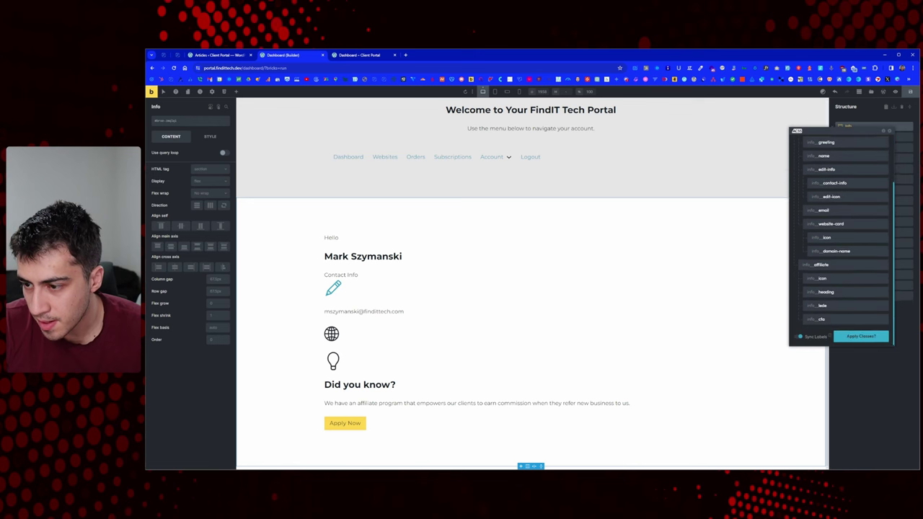
left_click(873, 337)
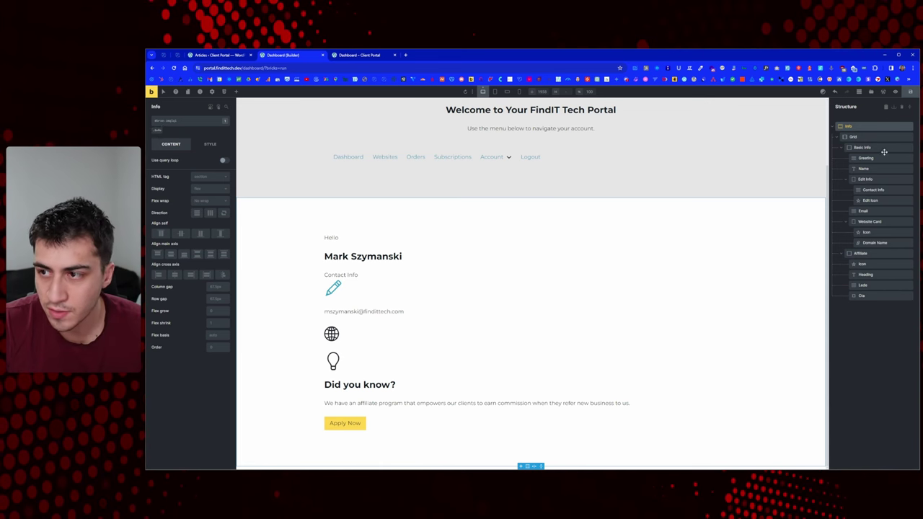
Step: Set the display of the Grid container's info__grid class to grid
left_click(859, 137)
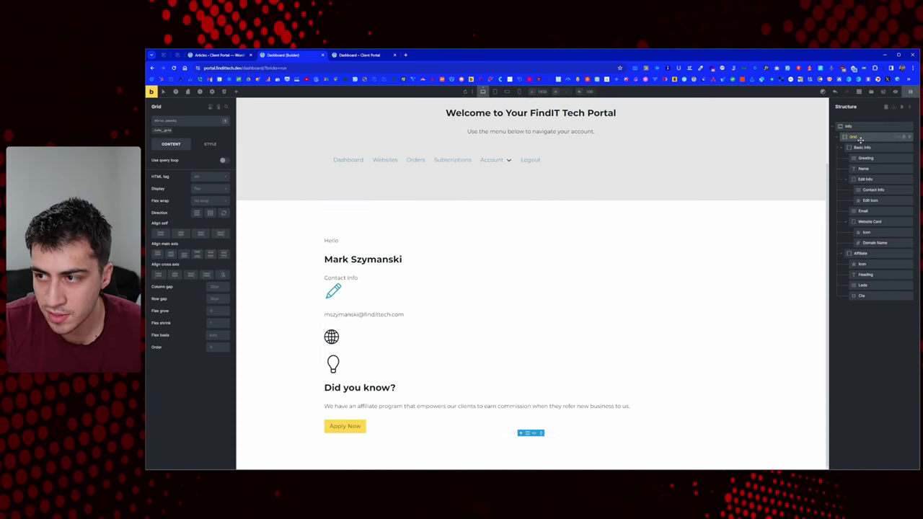
left_click(162, 131)
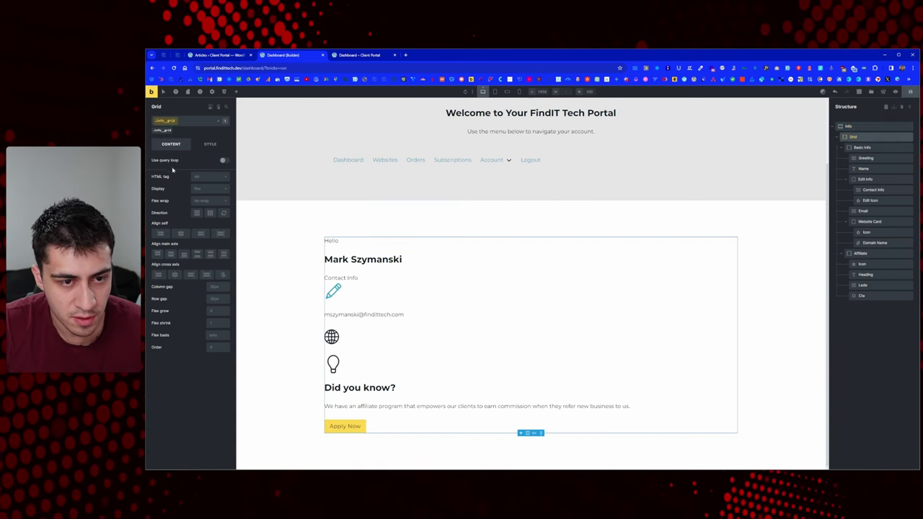
left_click(210, 214)
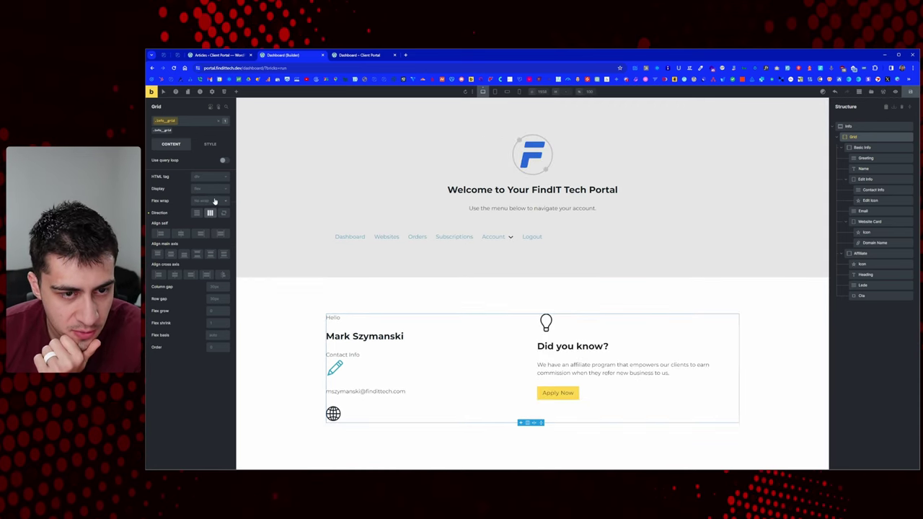
left_click(213, 190)
left_click(205, 218)
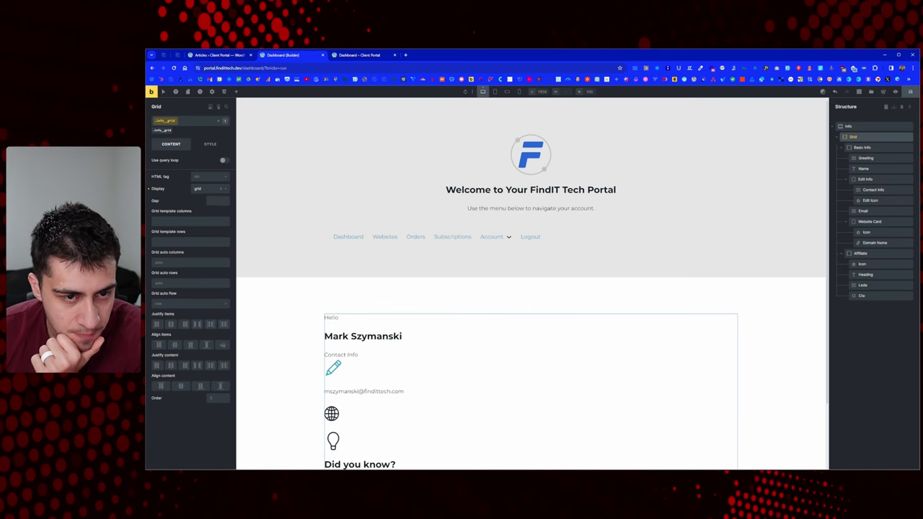
Step: Set the info__grid class's template columns to var(--grid-auto-2) and its template rows to var(--grid-1)
right_click(193, 224)
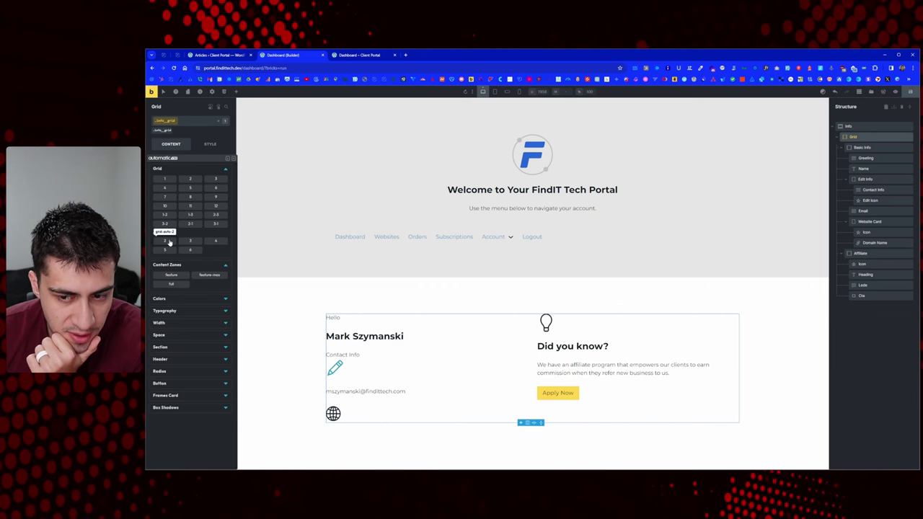
left_click(168, 242)
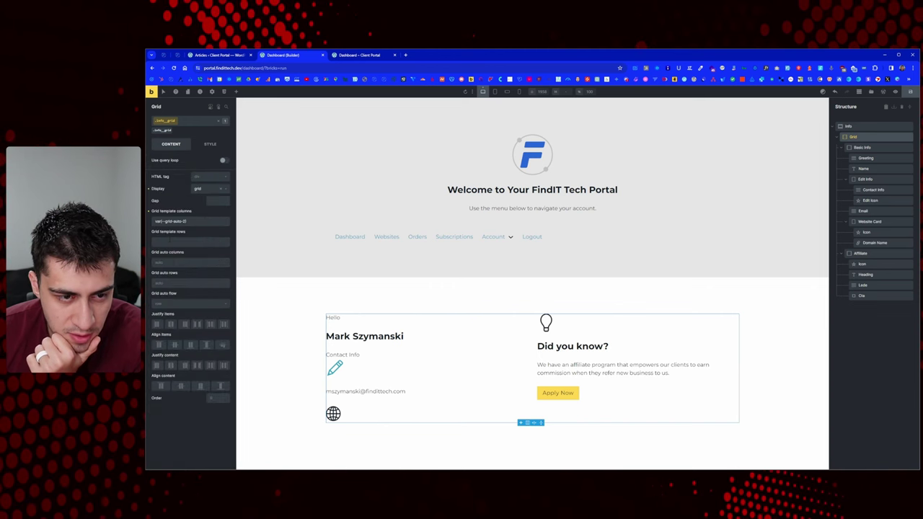
right_click(184, 238)
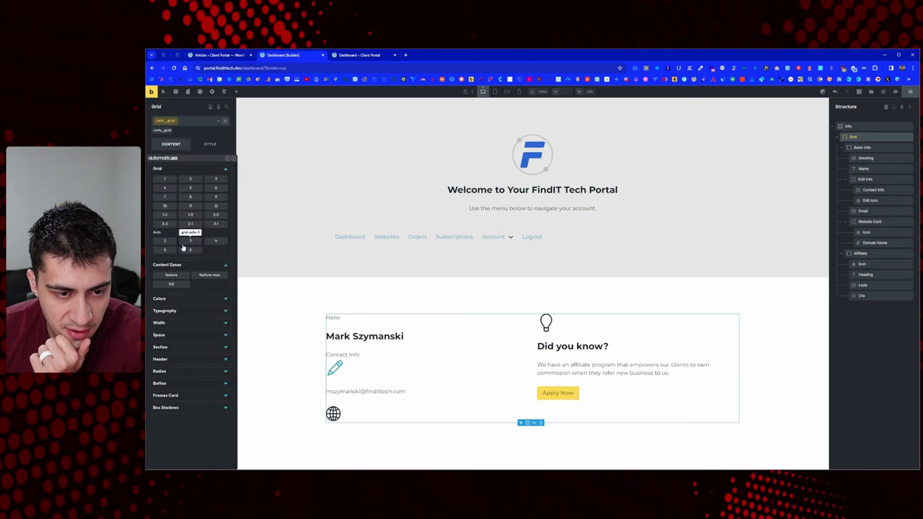
left_click(166, 180)
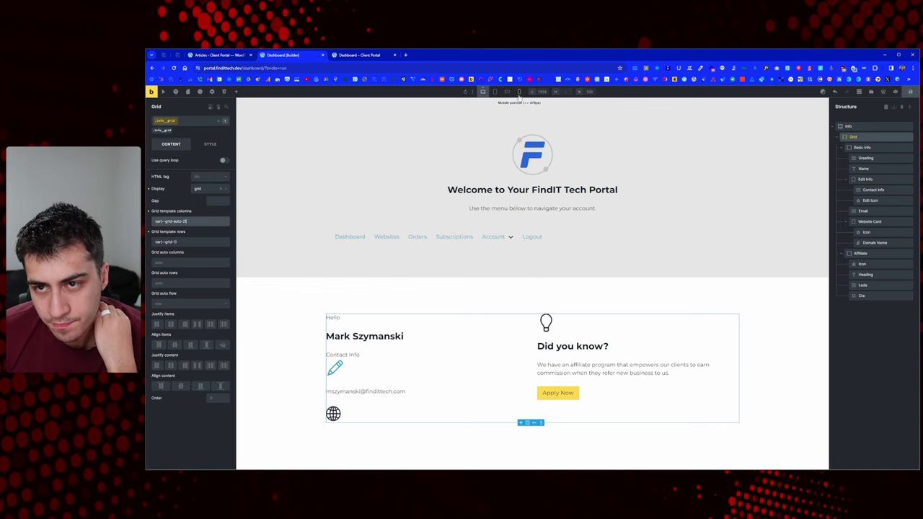
Step: Try var(--grid-2) as the info__grid class's template columns, previewing the mobile portrait layout before and after the change
left_click(519, 92)
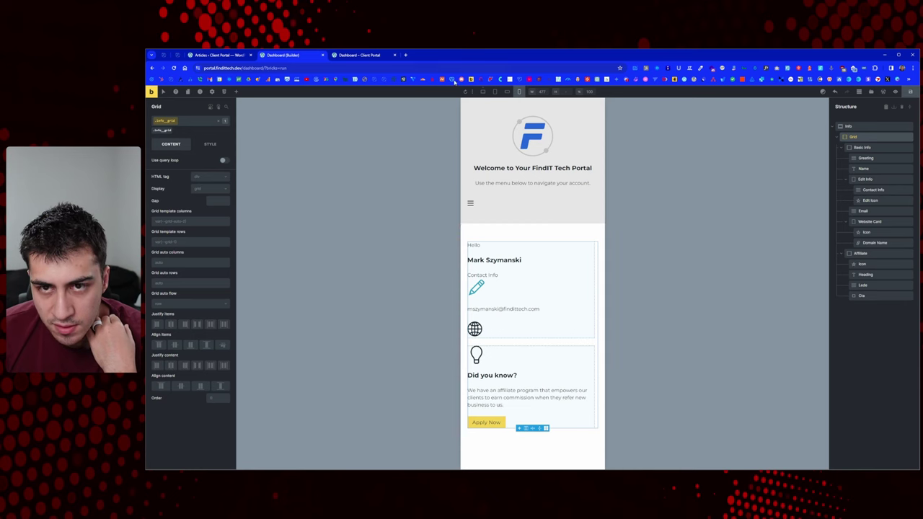
left_click(482, 92)
left_click(199, 221)
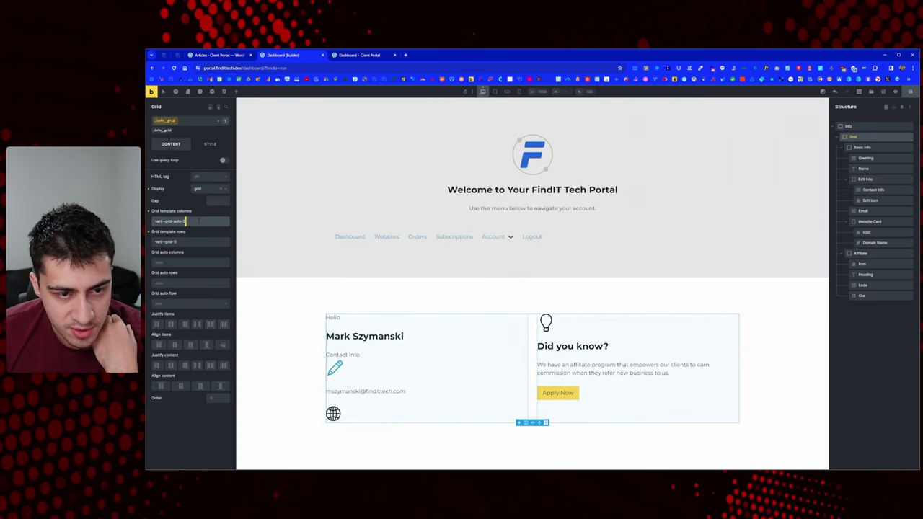
key("ctrl+a")
type("var(--grid-2)")
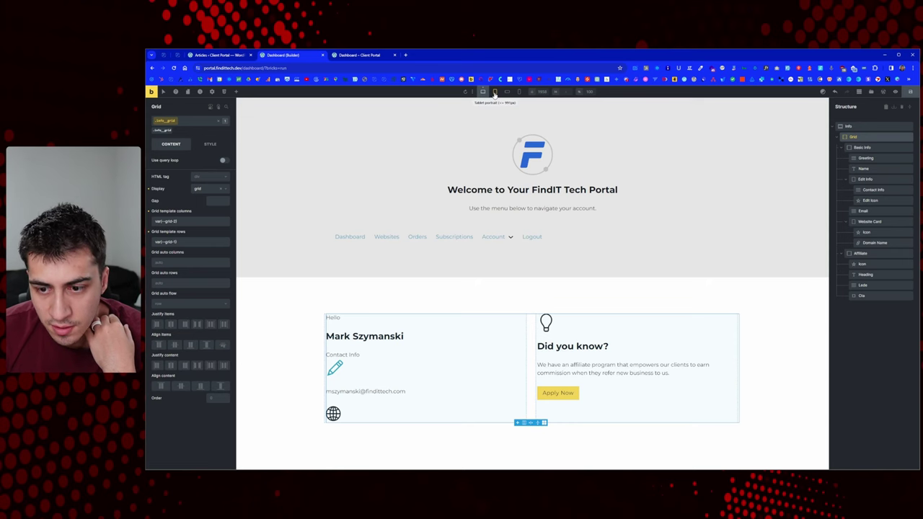
left_click(518, 92)
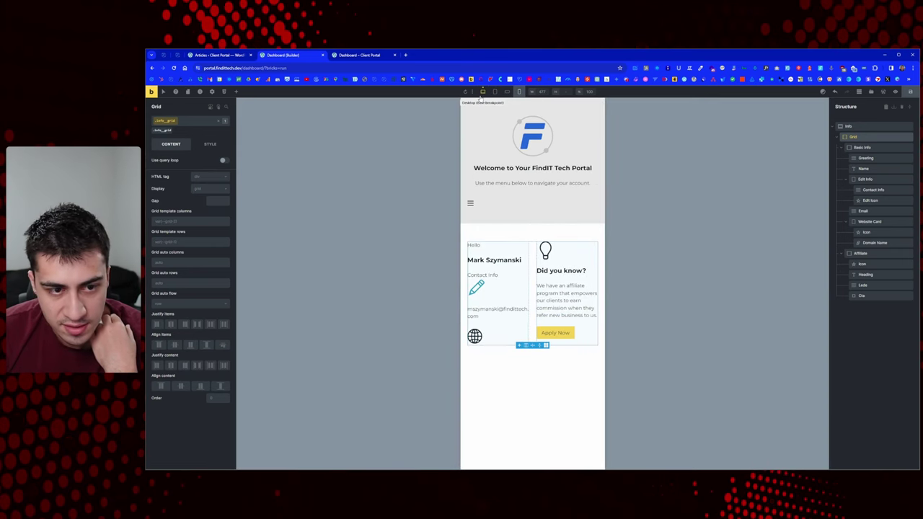
Step: Return to the desktop breakpoint and set the info__grid class's template columns to var(--grid-auto-2)
left_click(482, 91)
left_click(174, 222)
key("ctrl+a")
key("BackSpace")
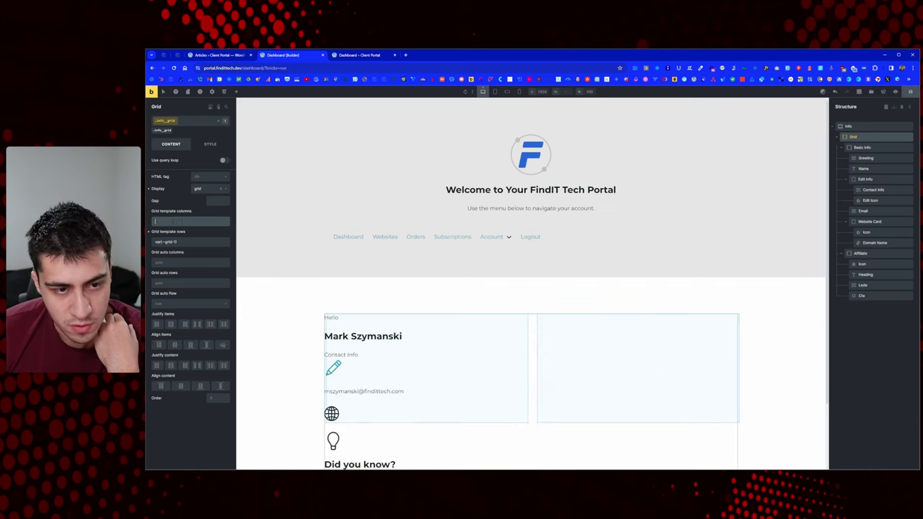
right_click(155, 221)
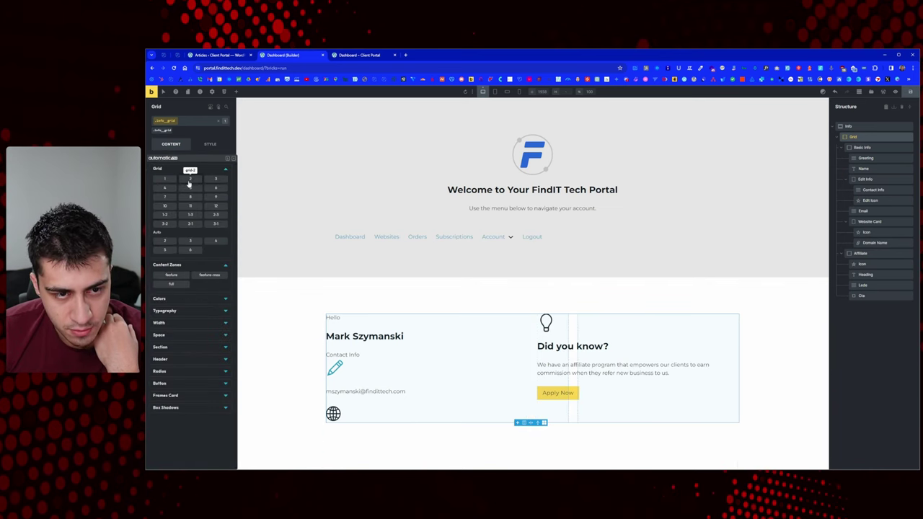
left_click(165, 240)
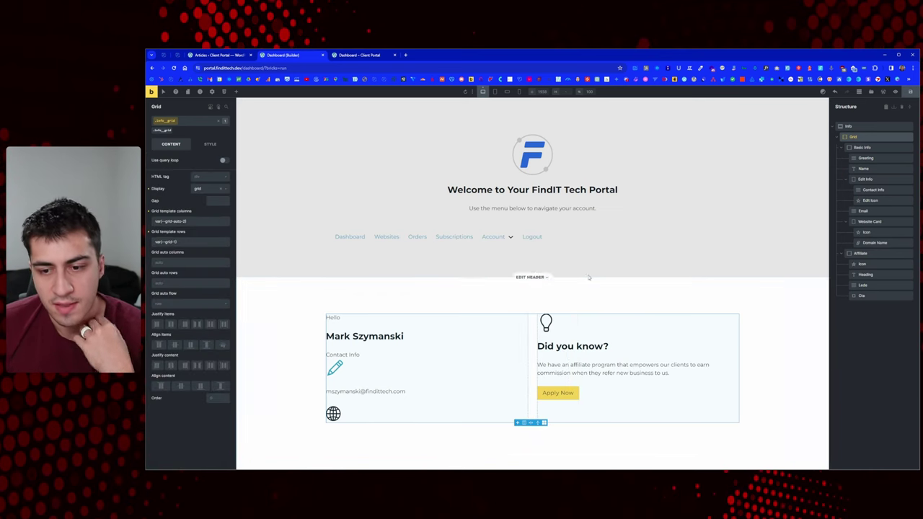
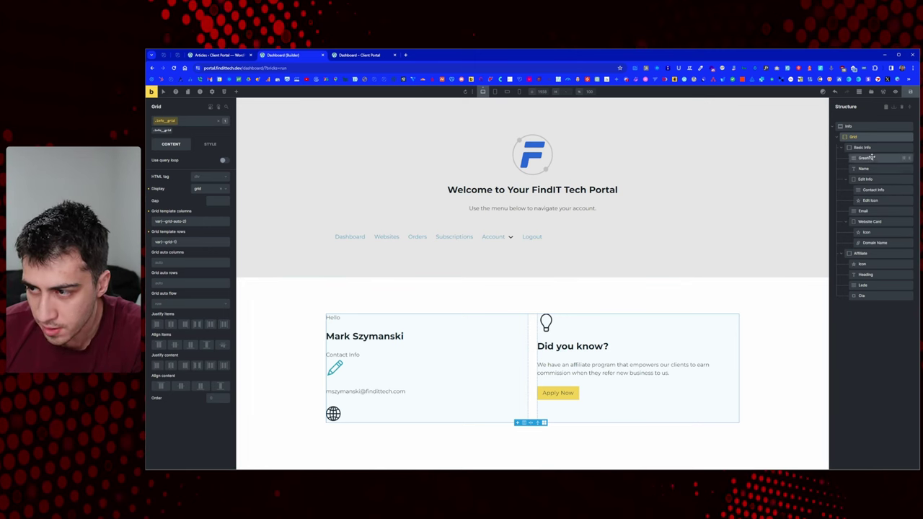
Step: Set the display of the Edit Info div's info__edit-info class to flex
left_click(868, 180)
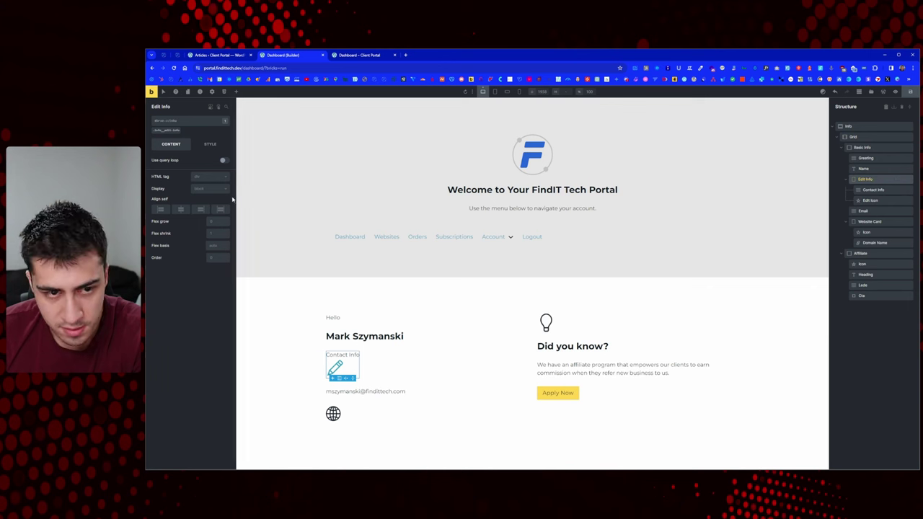
left_click(162, 132)
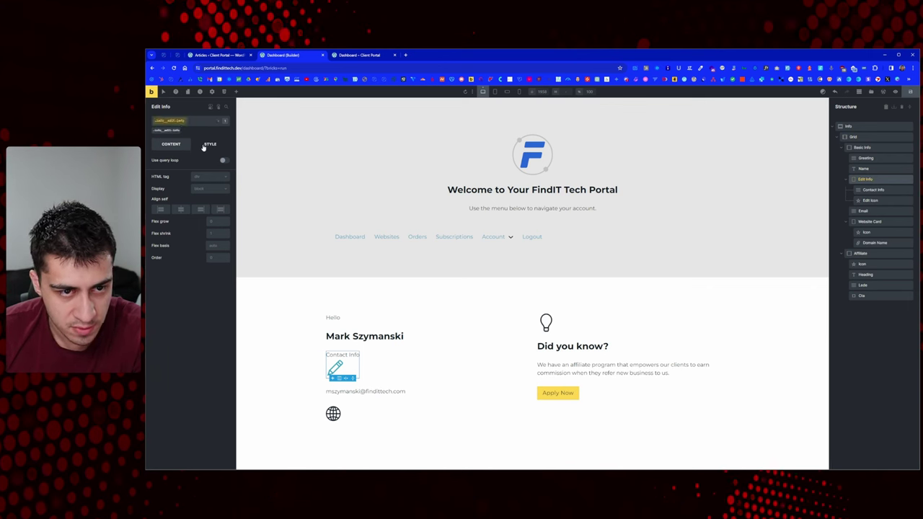
left_click(208, 189)
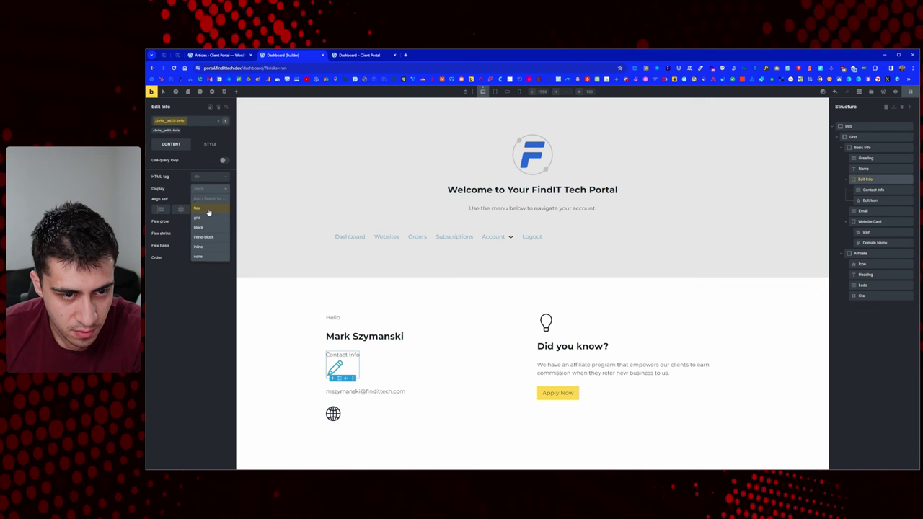
left_click(208, 209)
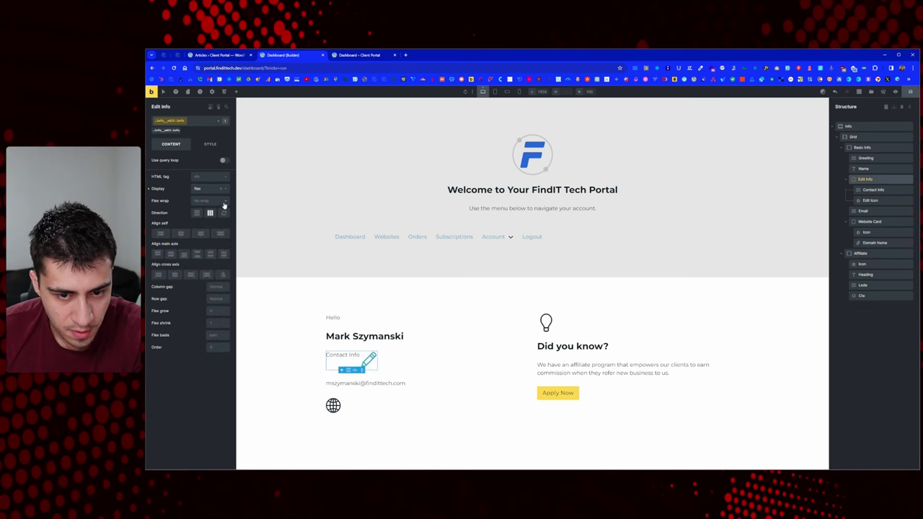
Step: Try entering a size for the Edit Icon's info__edit-icon class, and clear the value
left_click(368, 360)
left_click(171, 132)
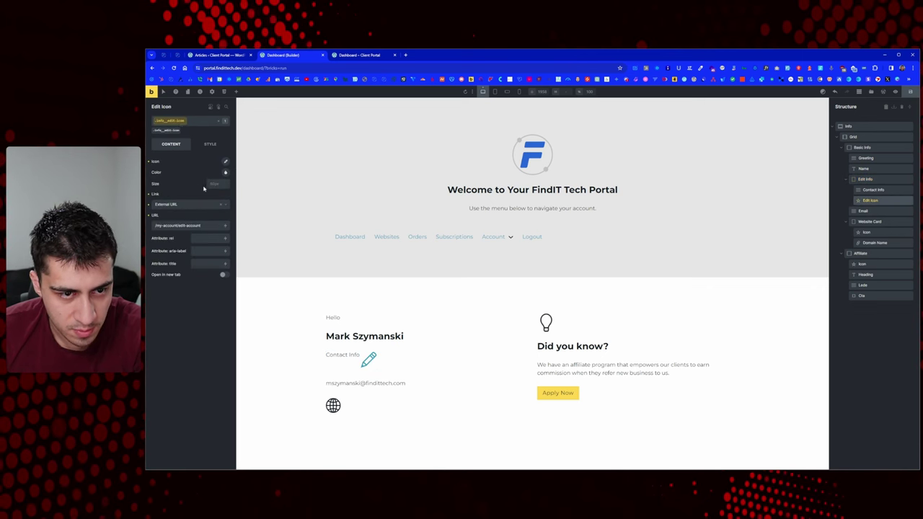
left_click(216, 184)
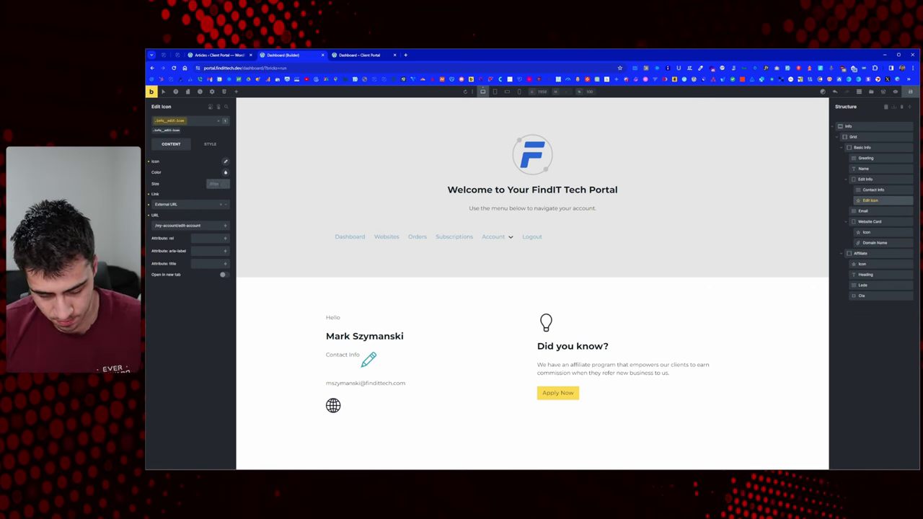
type("32")
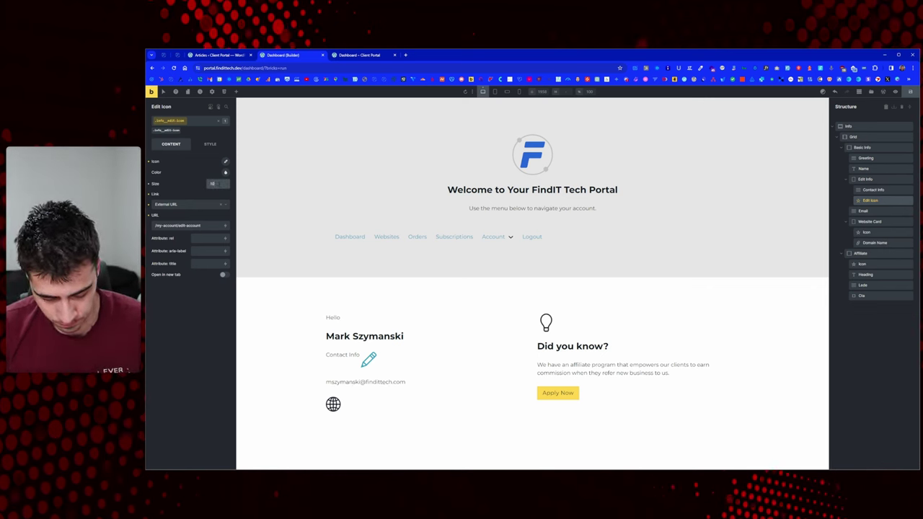
key("BackSpace")
key("BackSpace")
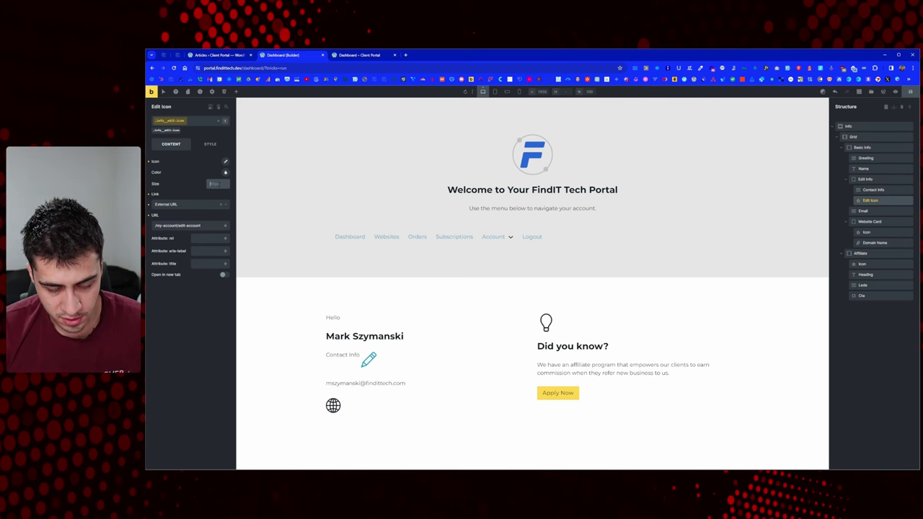
Step: Look through the Automatic.css width and typography variables for one suited to the edit icon's size
right_click(213, 186)
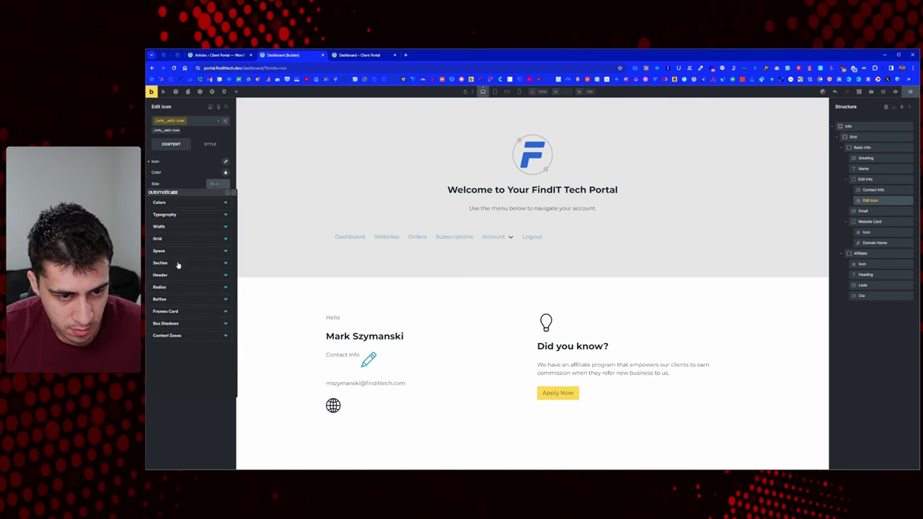
left_click(185, 228)
left_click(186, 228)
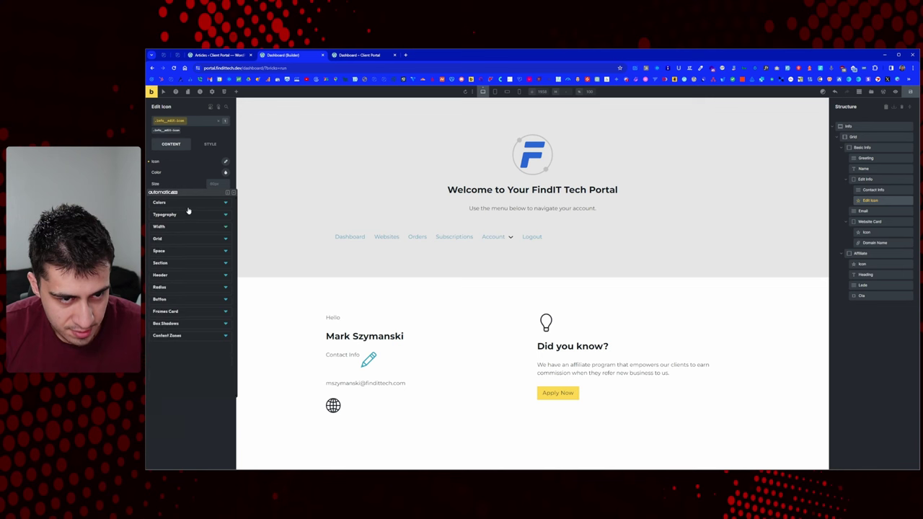
left_click(201, 216)
left_click(201, 215)
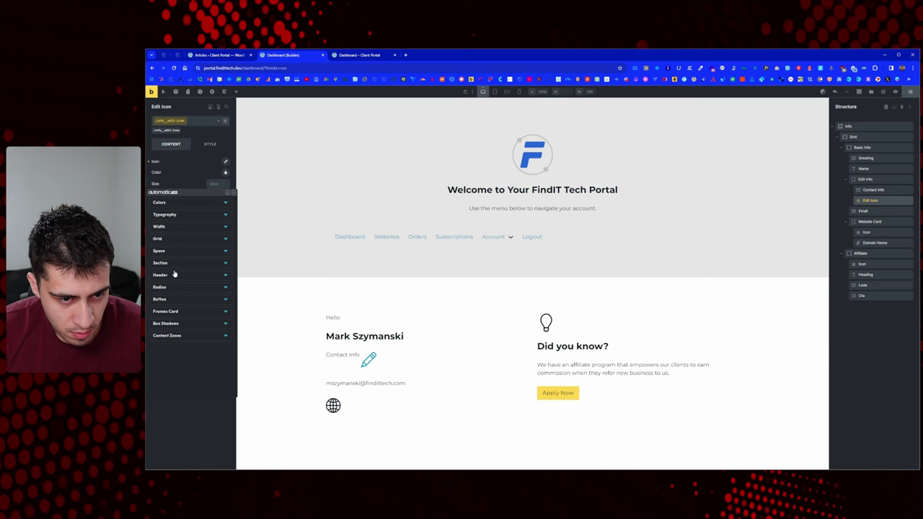
Step: Try sizes of 10px and 2px on the info__edit-icon class, and clear the value
left_click(212, 184)
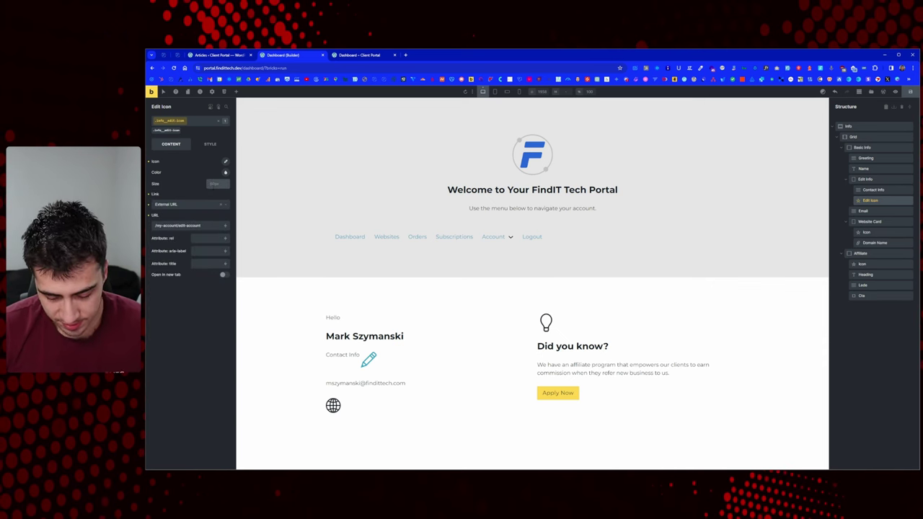
type("10px")
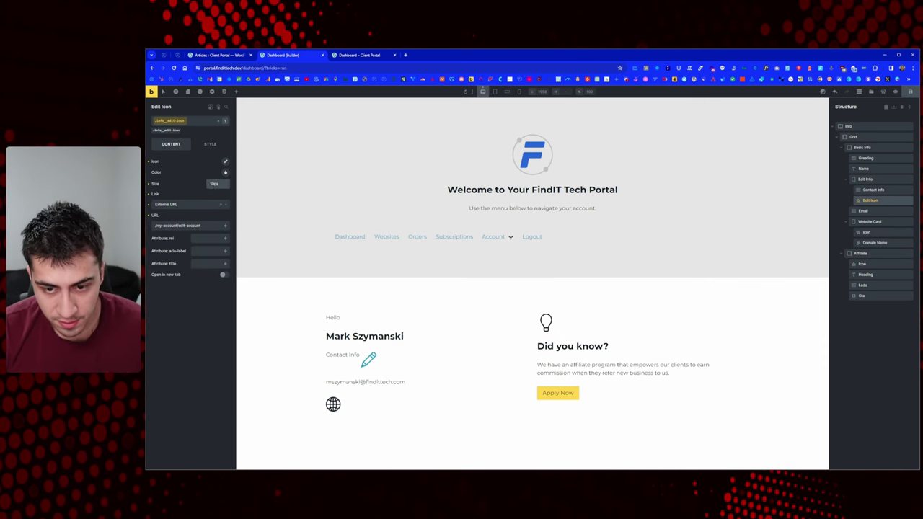
key("ctrl+a")
type("2px")
key("ctrl+a")
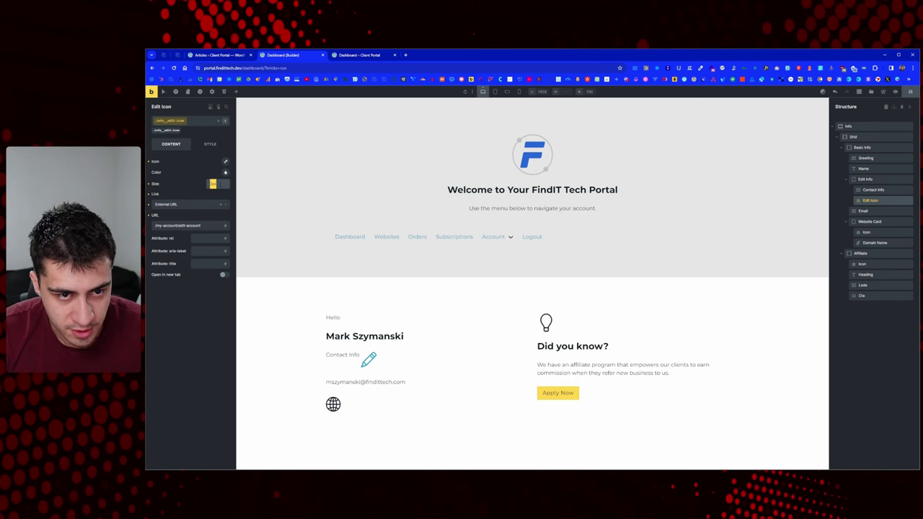
key("BackSpace")
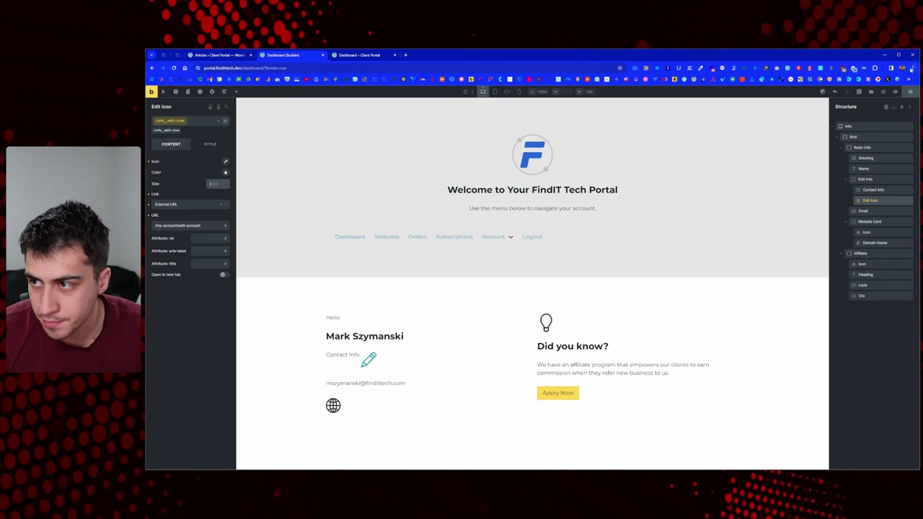
Step: Save the dashboard page and reload its front-end view
left_click(912, 92)
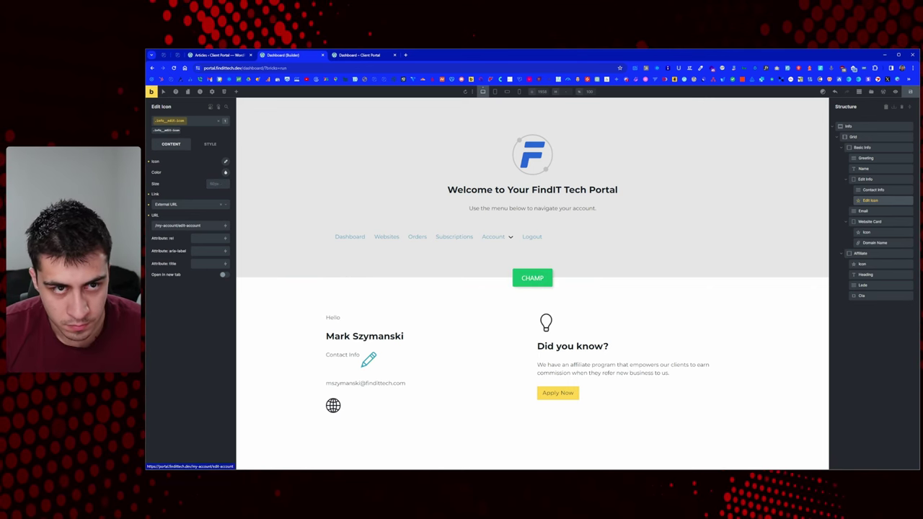
left_click(359, 55)
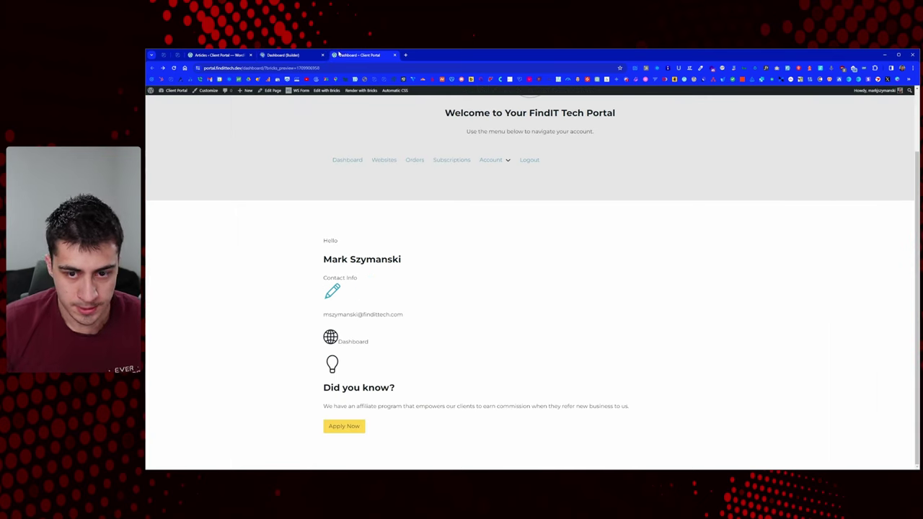
right_click(258, 163)
left_click(278, 185)
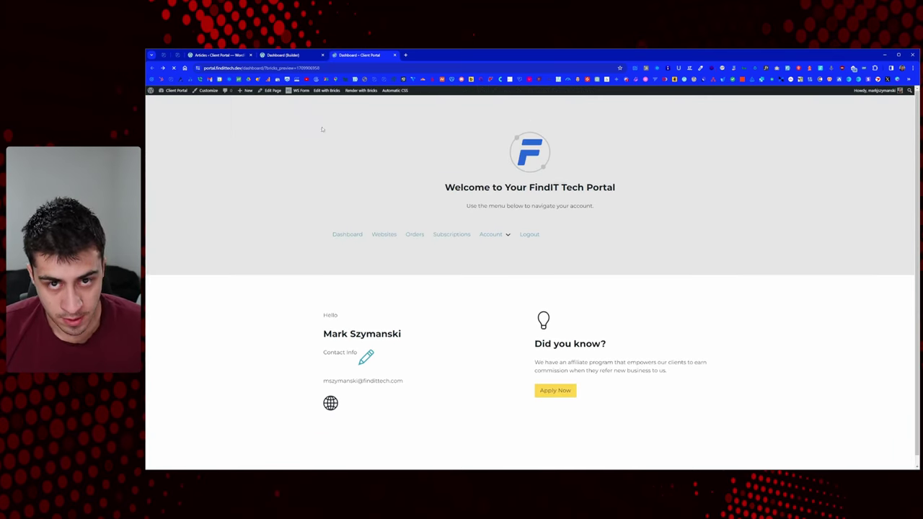
Step: Compare the original portal dashboard's info cards with the rebuilt front-end page, and return to the builder
left_click(177, 55)
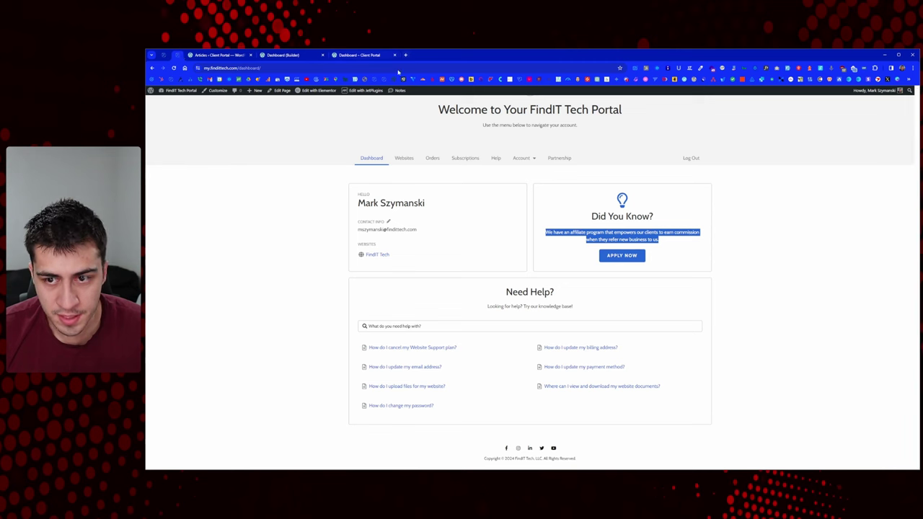
left_click(491, 201)
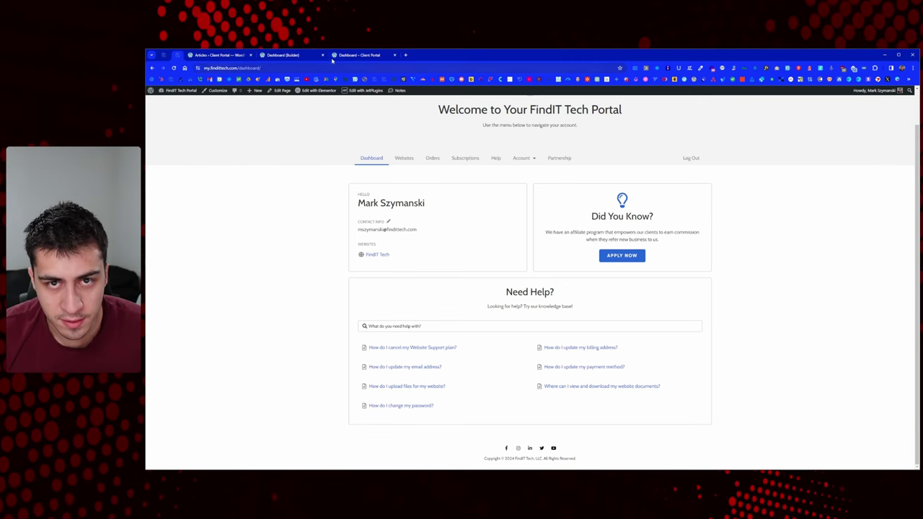
left_click(361, 56)
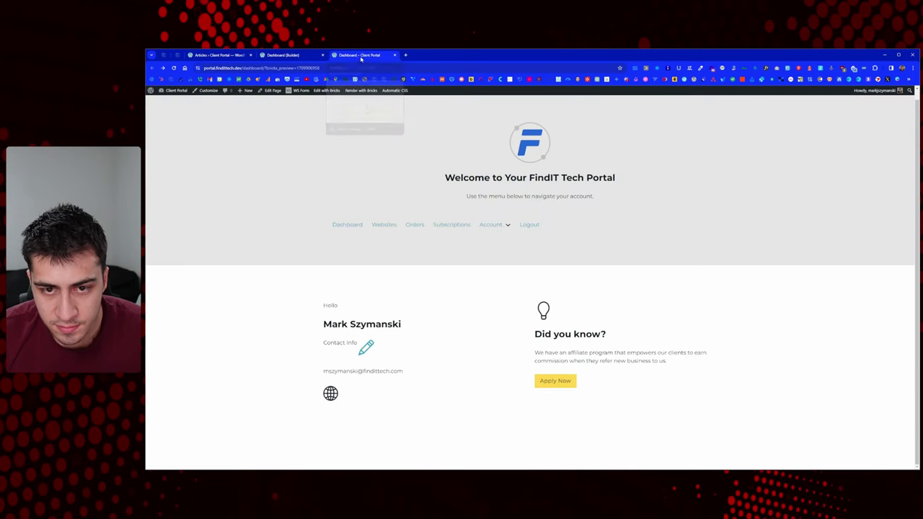
left_click(285, 56)
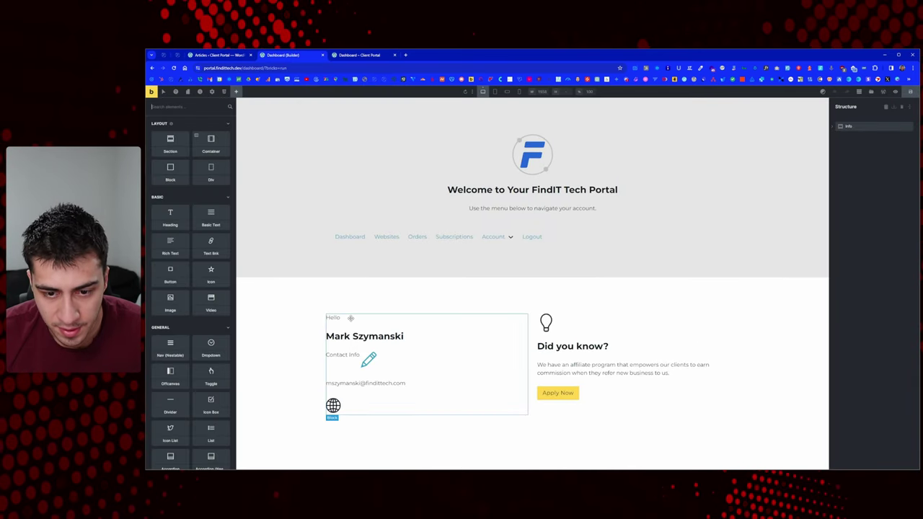
Step: Try several smaller pixel sizes directly on the Edit Icon element, without its class selected
left_click(385, 324)
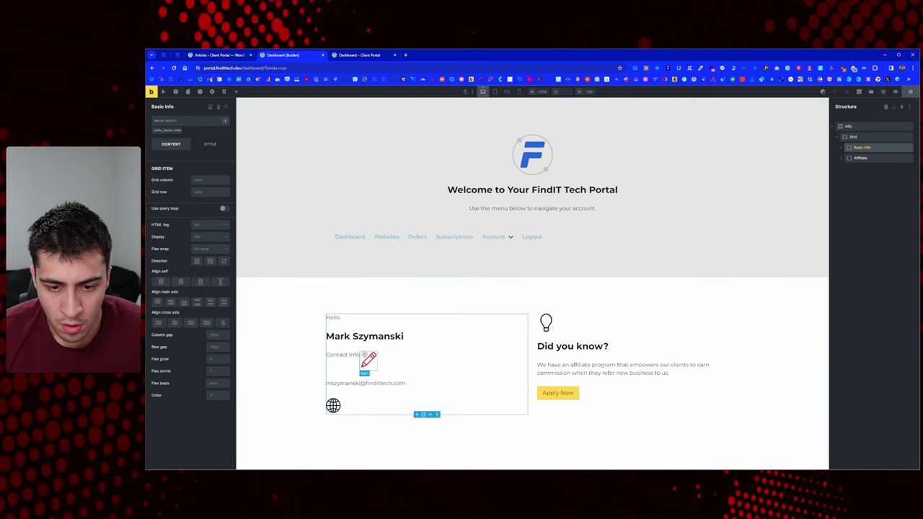
left_click(368, 359)
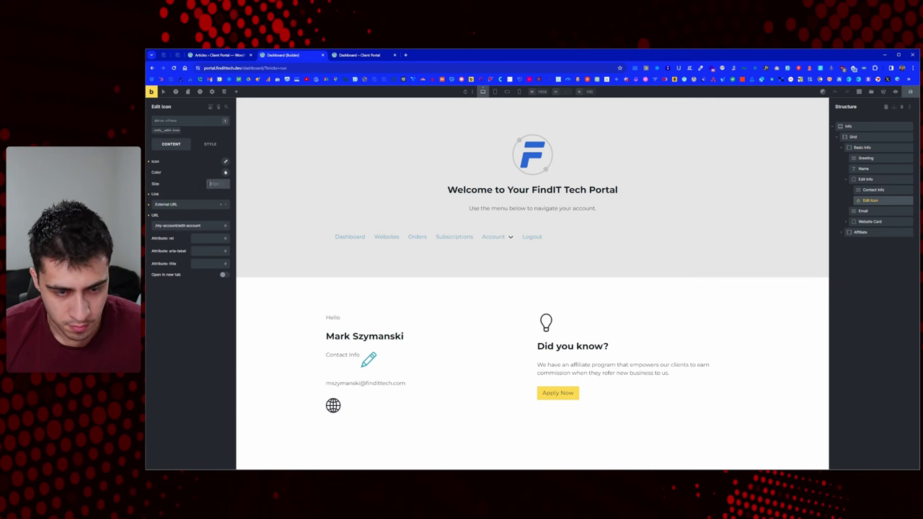
type("10")
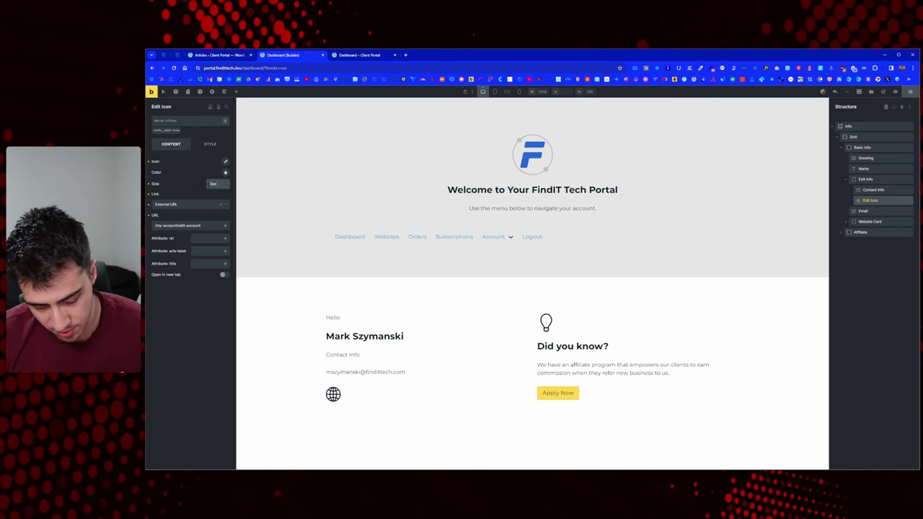
type("18")
type("8")
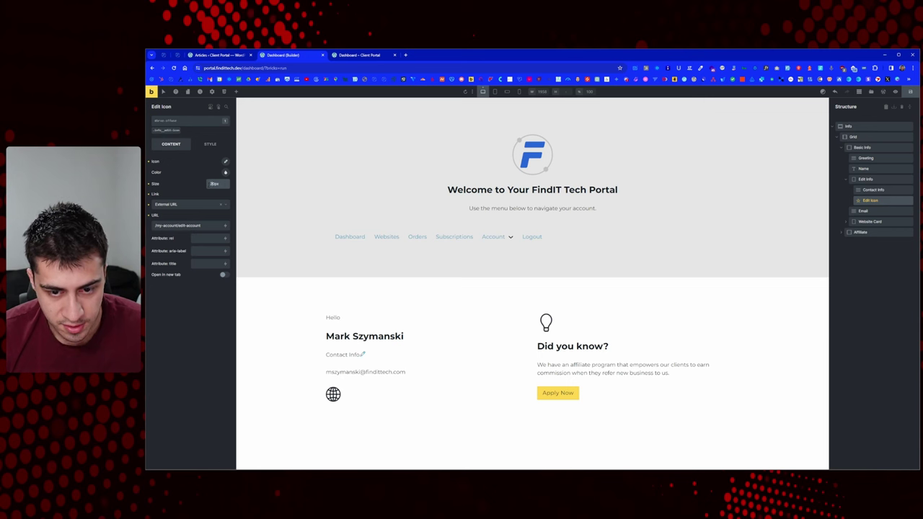
type("20")
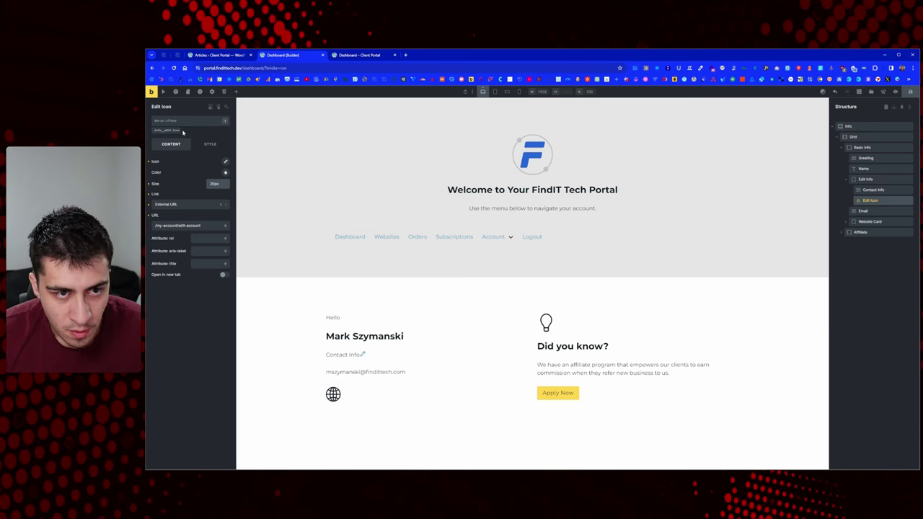
key("BackSpace")
type("5")
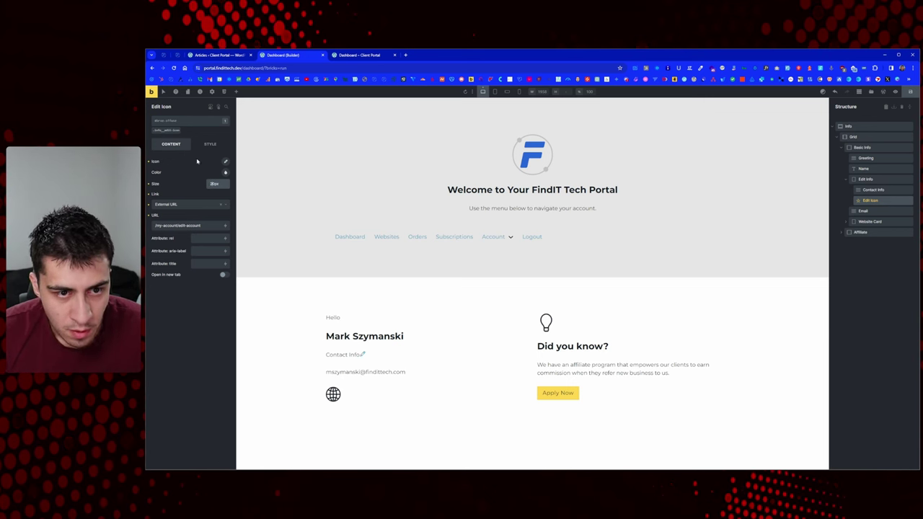
key("ctrl+a")
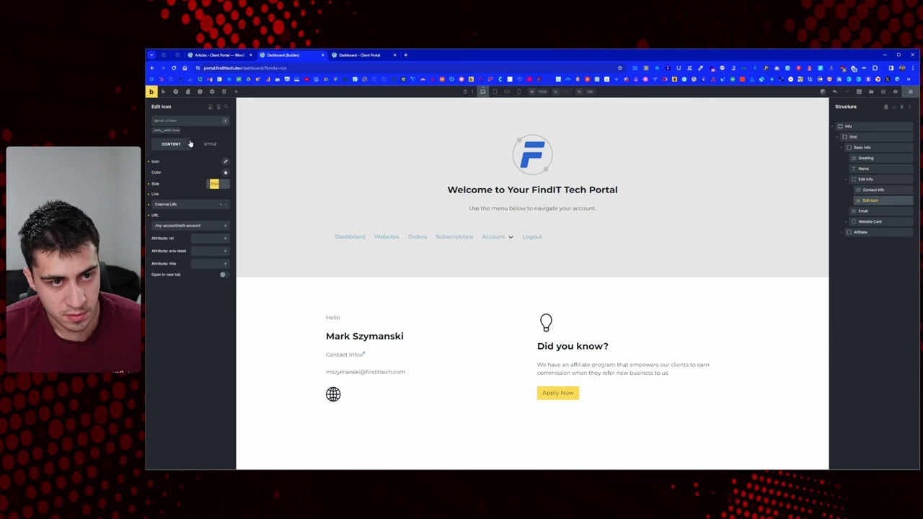
Step: Set the info__edit-icon class's size to 20px and clear the size entered on the Edit Icon element itself
left_click(167, 131)
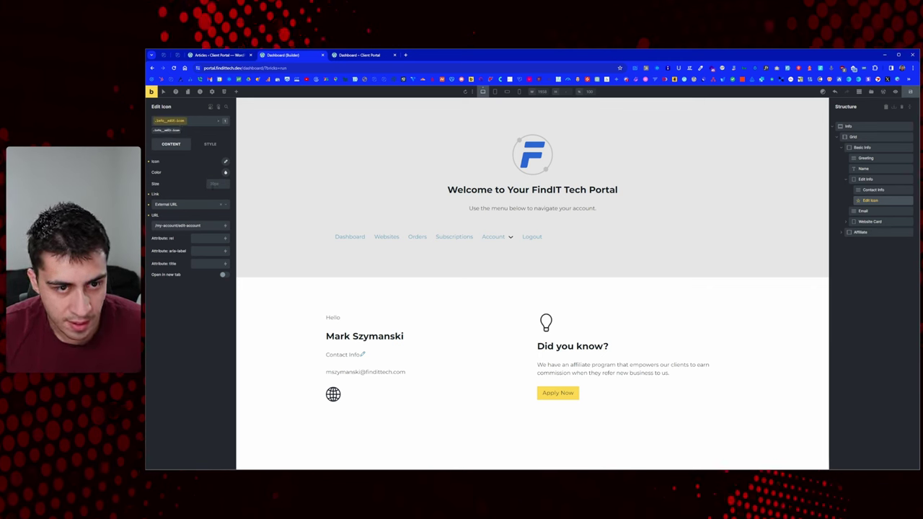
left_click(219, 184)
type("2em")
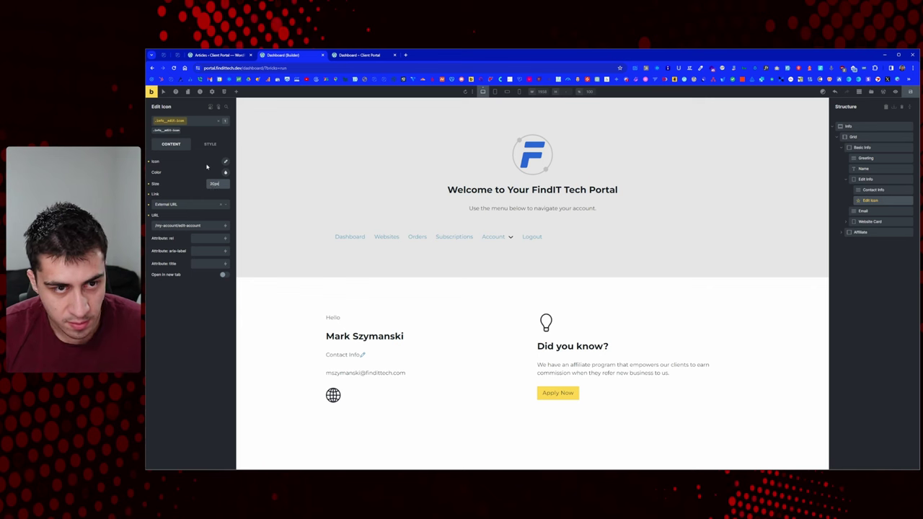
left_click(214, 121)
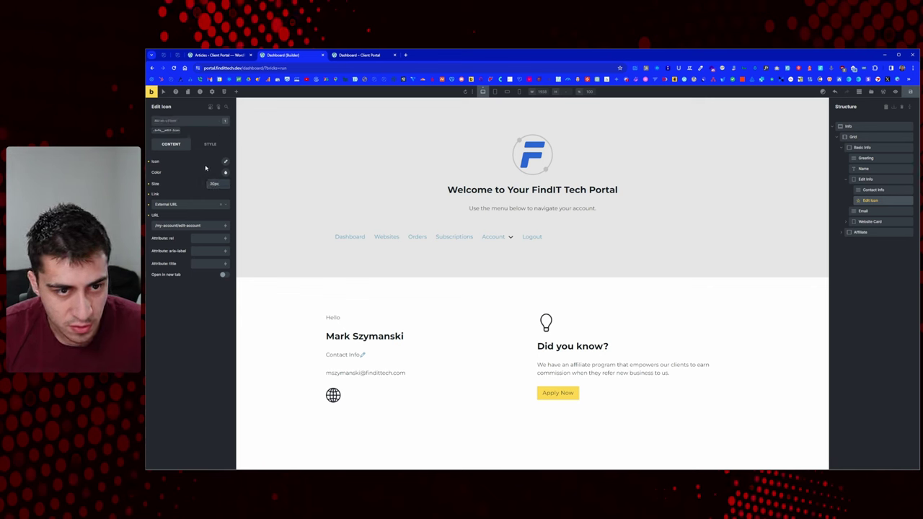
left_click(151, 185)
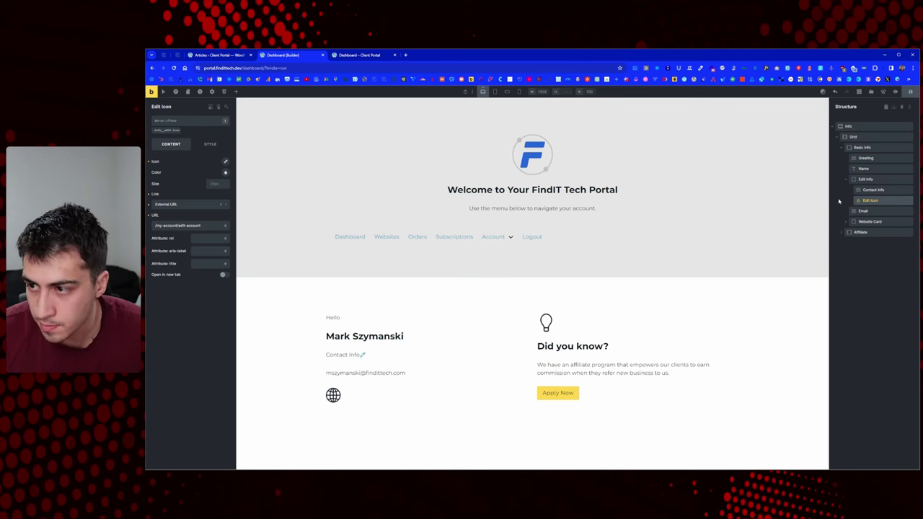
Step: Set the Edit Info block's column gap to the XS spacing variable, var(--space-xs), directly on the element
left_click(883, 181)
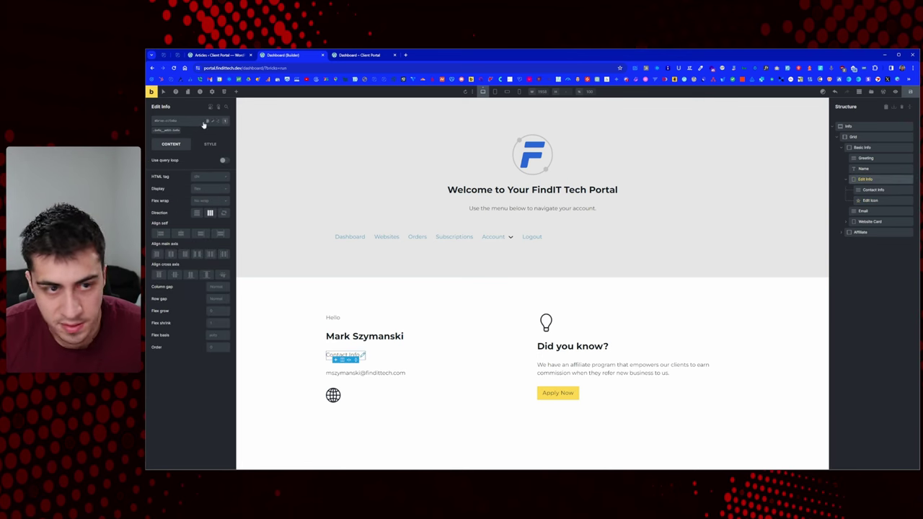
left_click(210, 214)
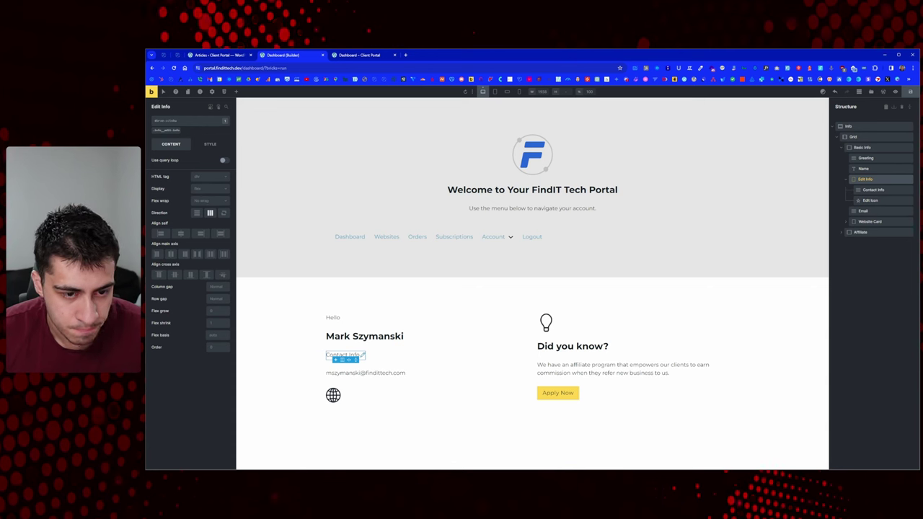
left_click(217, 298)
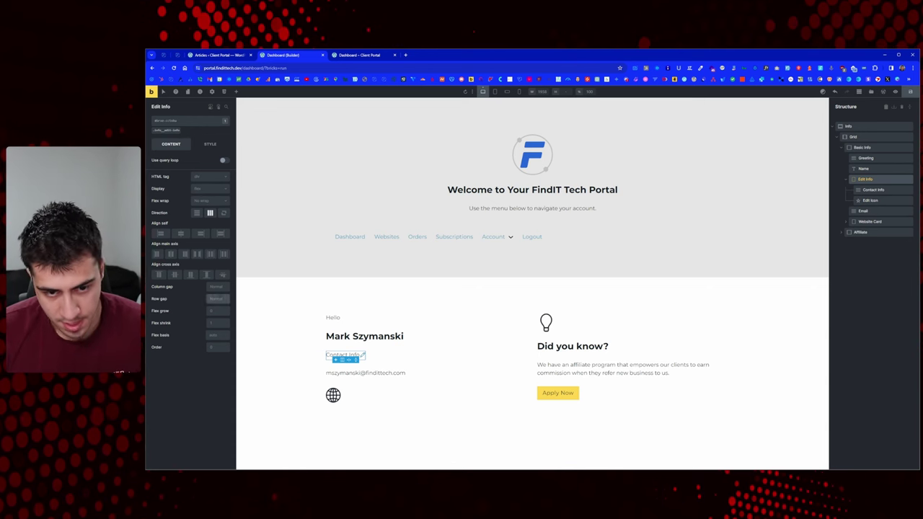
right_click(216, 299)
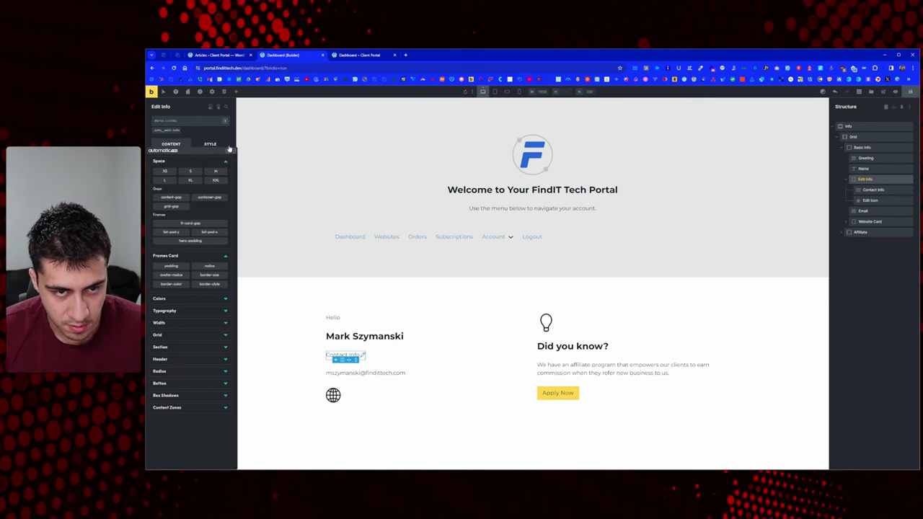
key("Escape")
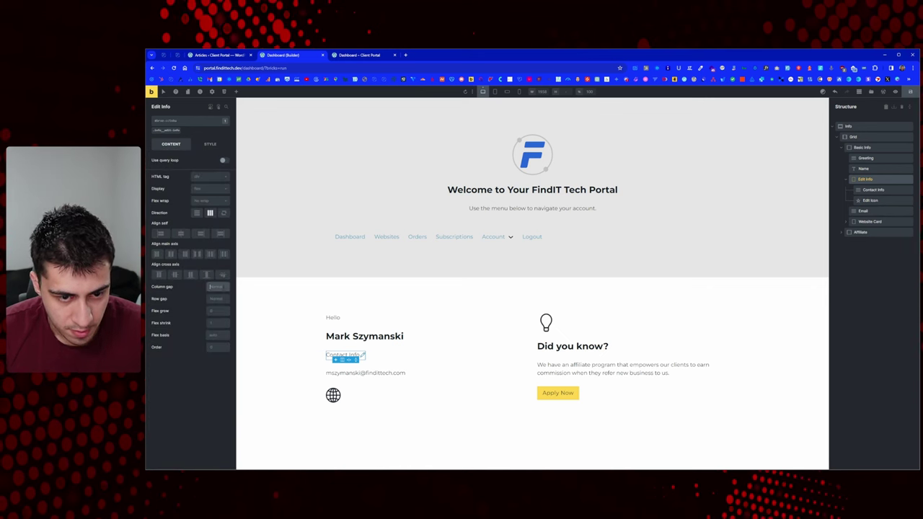
right_click(216, 286)
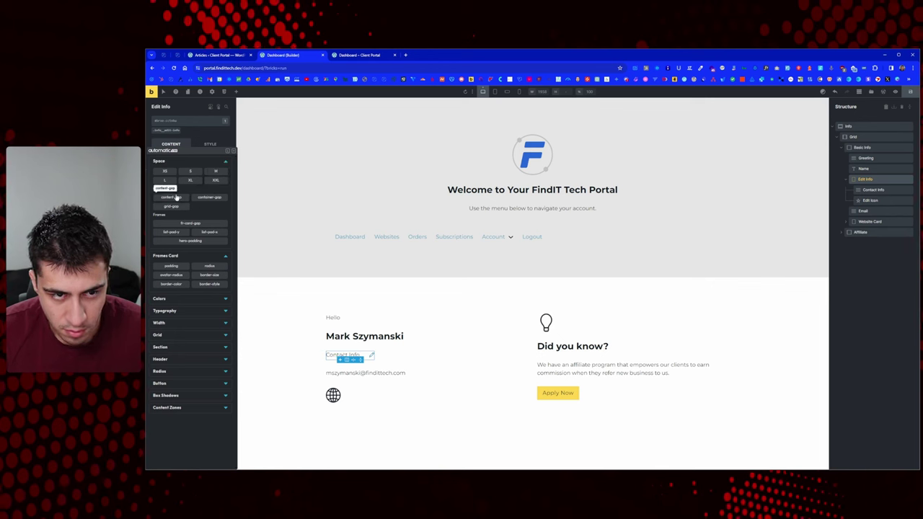
left_click(173, 174)
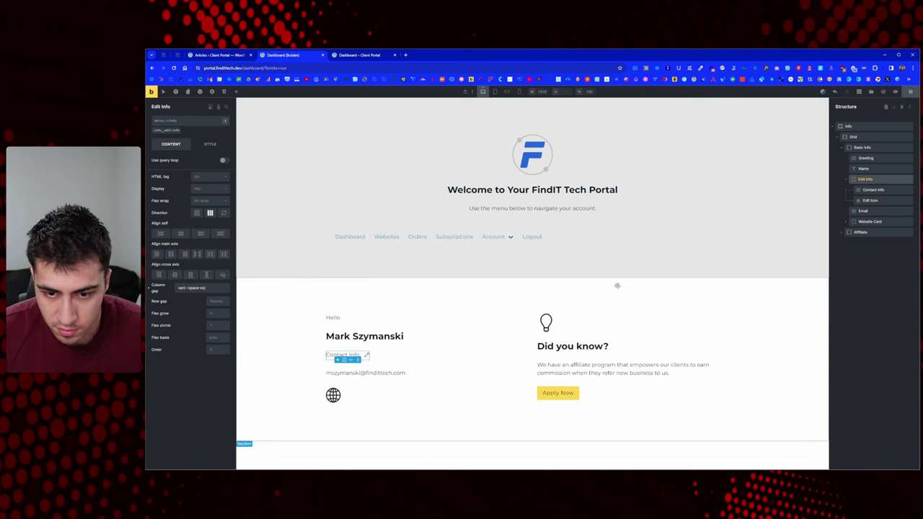
Step: Halve the Edit Info block's column gap with calc(var(--space-xs)/2) and save the page
left_click(368, 375)
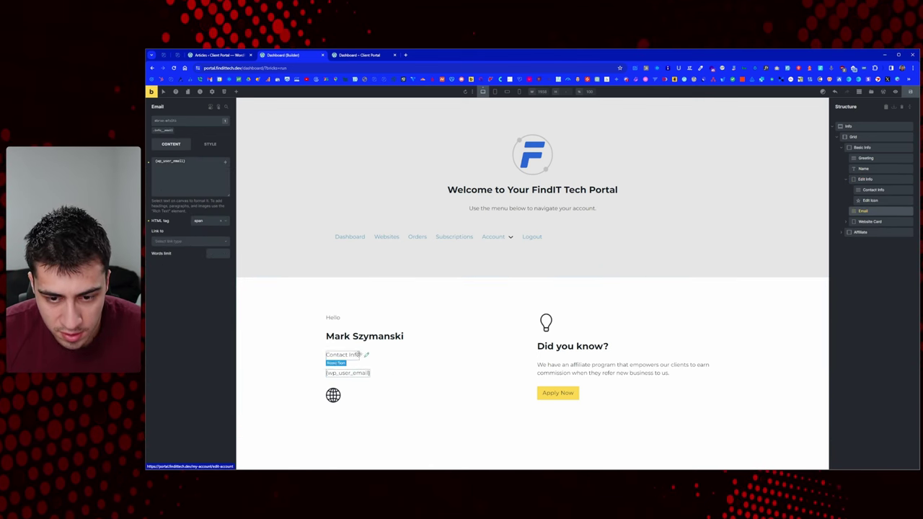
left_click(865, 179)
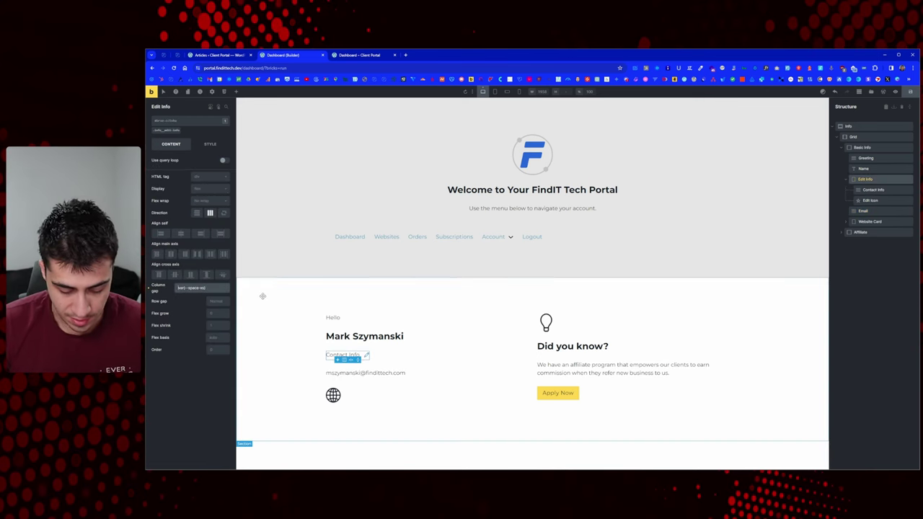
type("calc(")
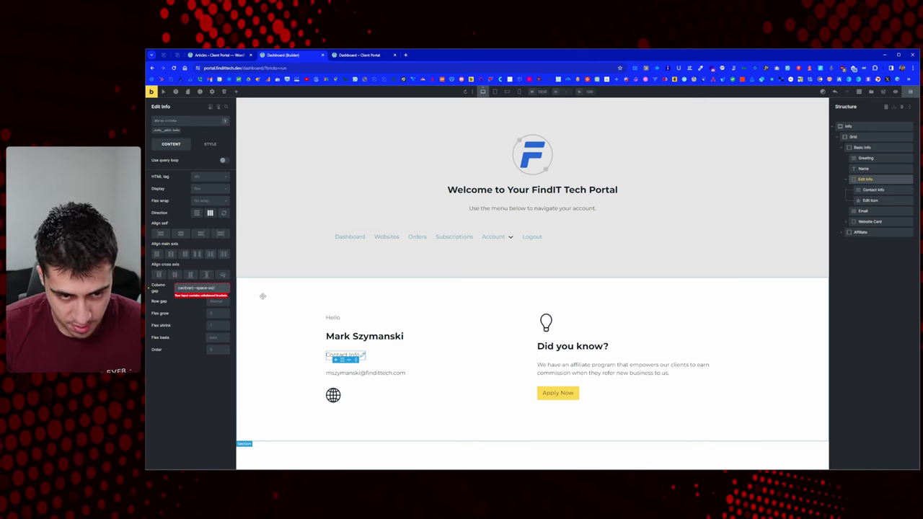
type("/2)")
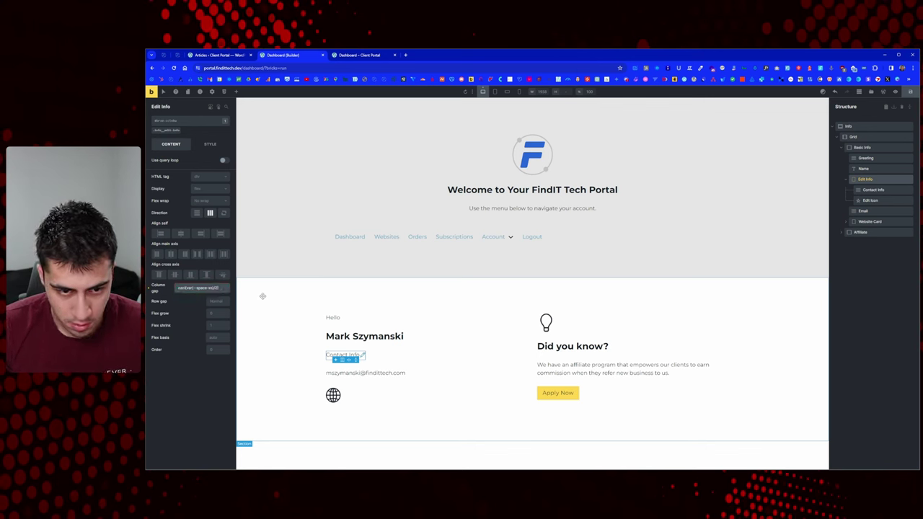
key("BackSpace")
key("BackSpace")
key("BackSpace")
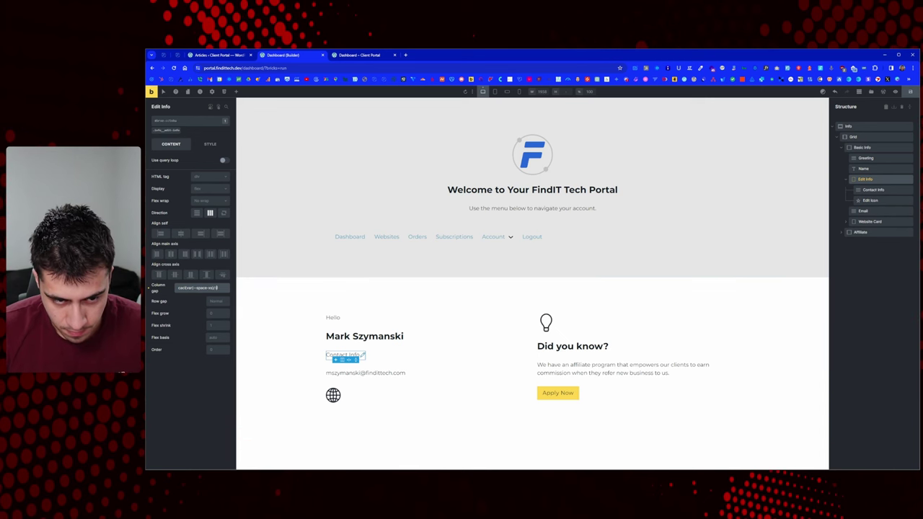
left_click(225, 275)
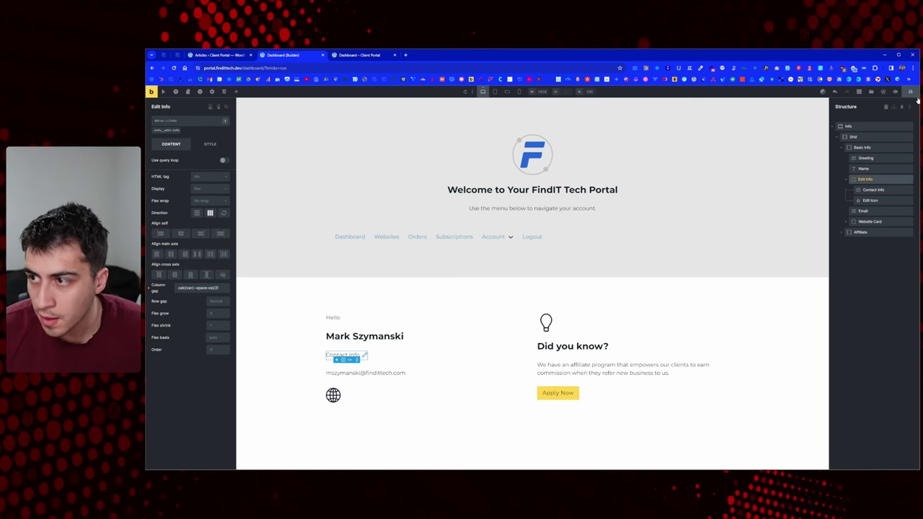
key("ctrl+s")
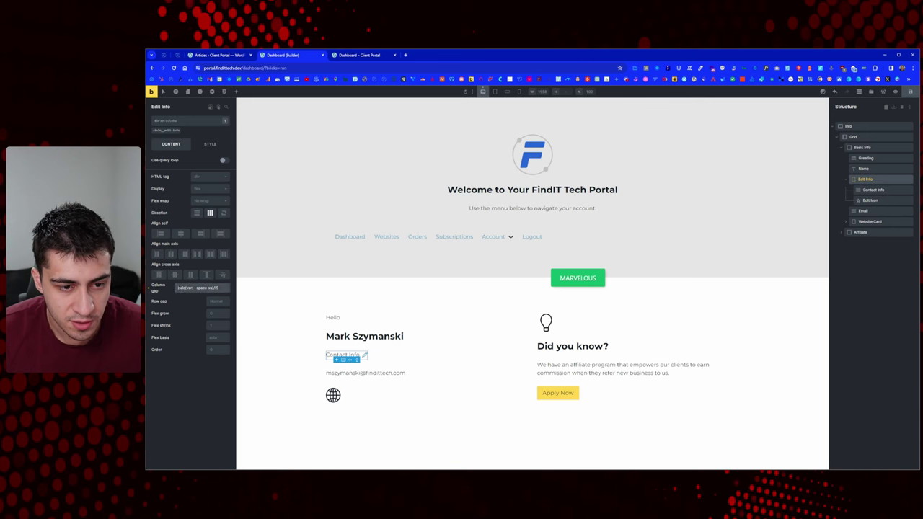
Step: Move the column gap calc(var(--space-xs)/2) from the Edit Info element to its info__edit-info class and save the page
left_click(166, 130)
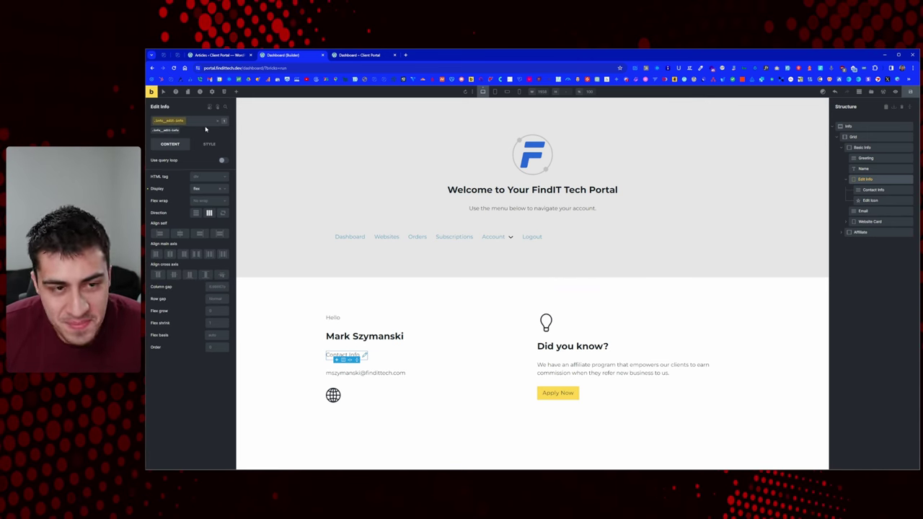
left_click(217, 123)
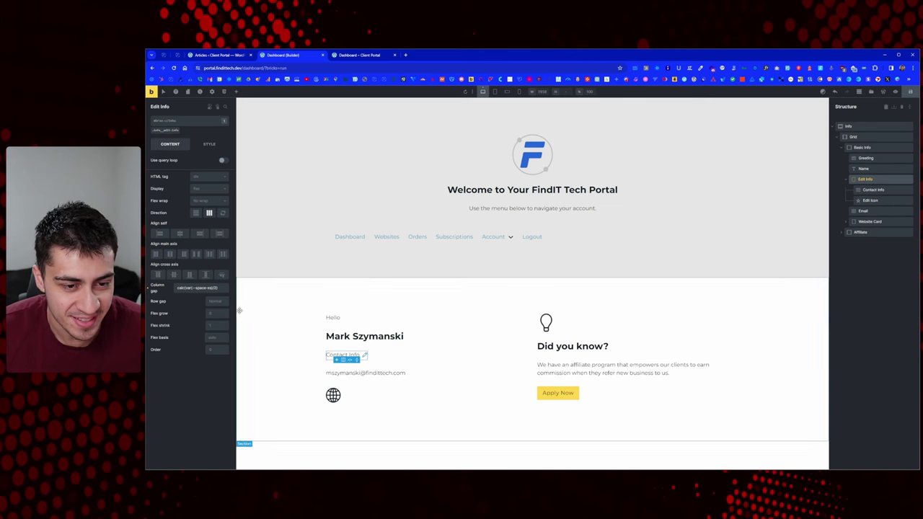
left_click(166, 131)
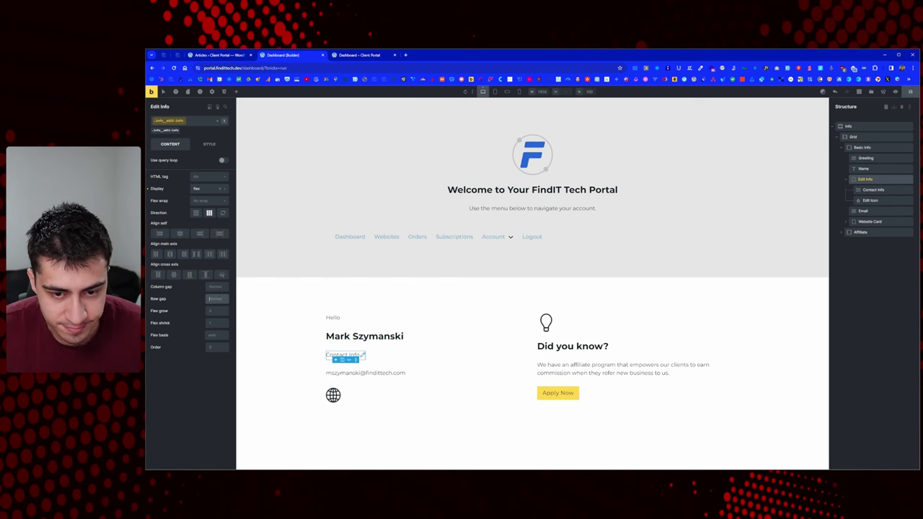
left_click(216, 287)
type("calc(var(--space-xs)/2)")
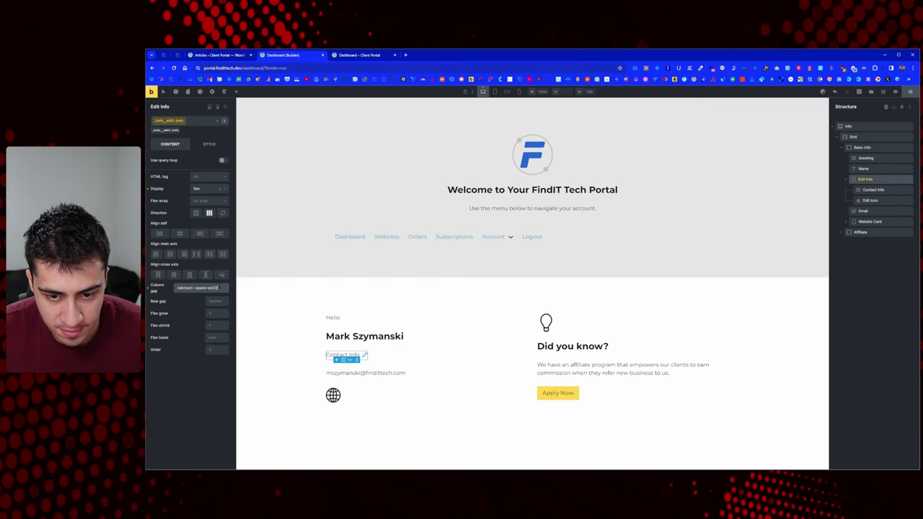
left_click(910, 94)
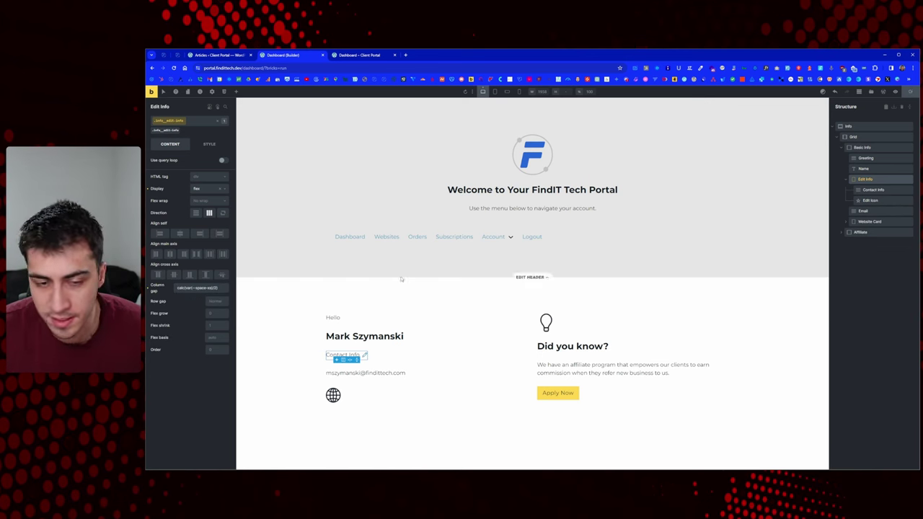
Step: Reload the front-end dashboard page and compare its contact info spacing with the builder canvas
left_click(218, 56)
left_click(361, 55)
right_click(230, 204)
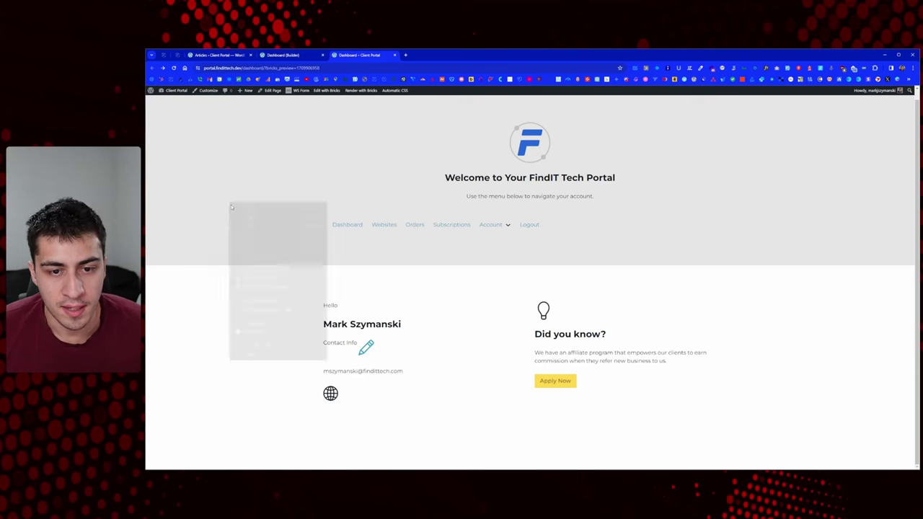
left_click(251, 227)
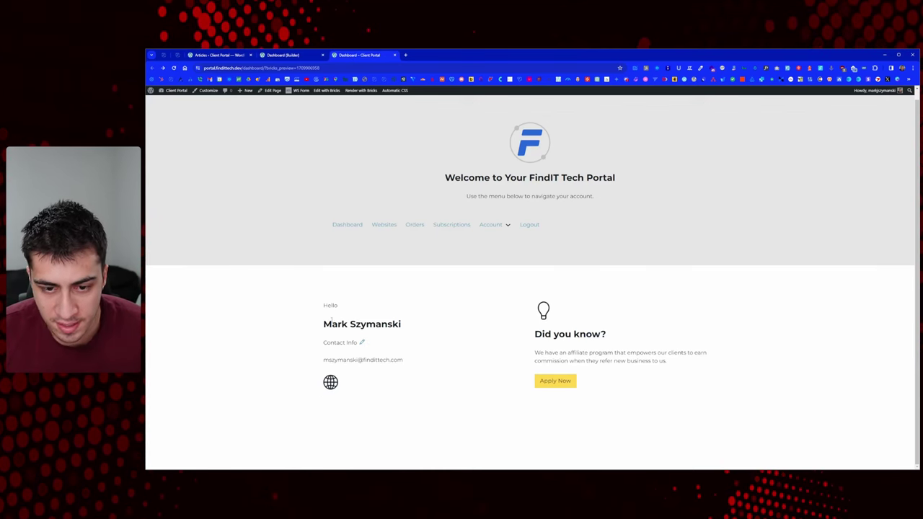
left_click(246, 54)
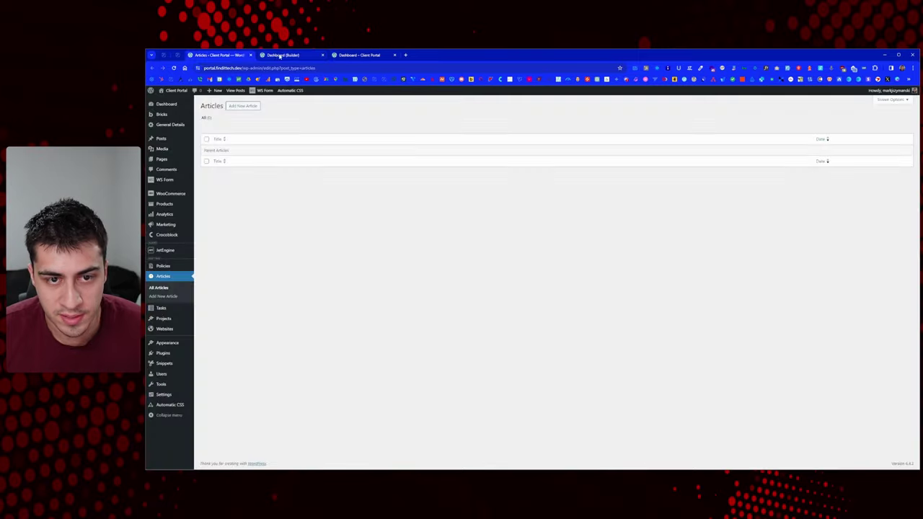
left_click(281, 55)
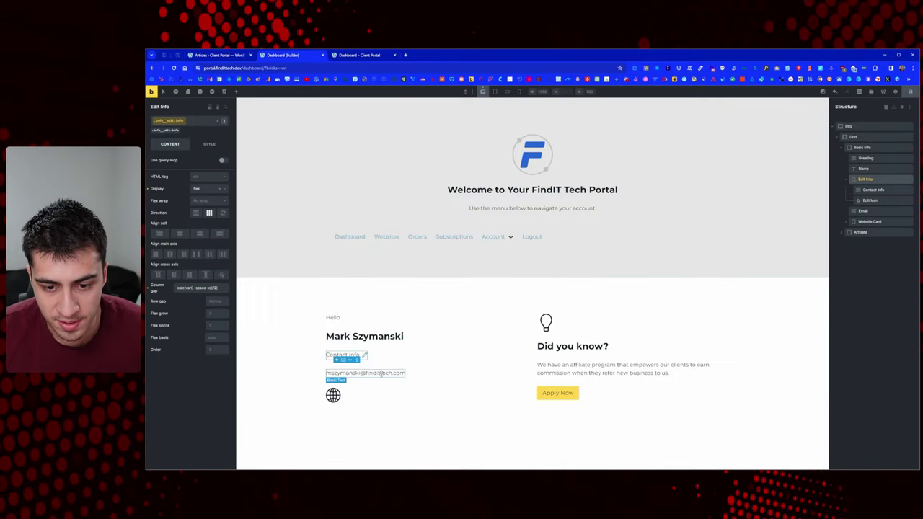
left_click(355, 56)
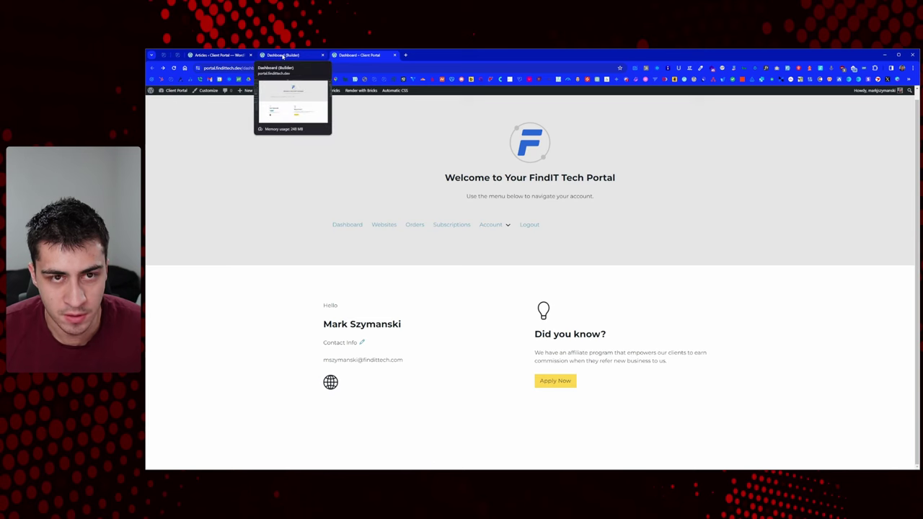
left_click(226, 56)
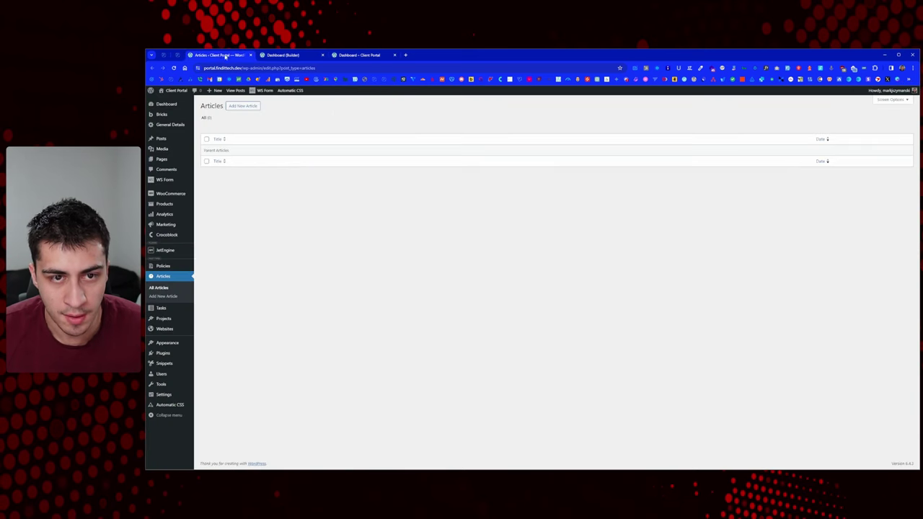
left_click(275, 56)
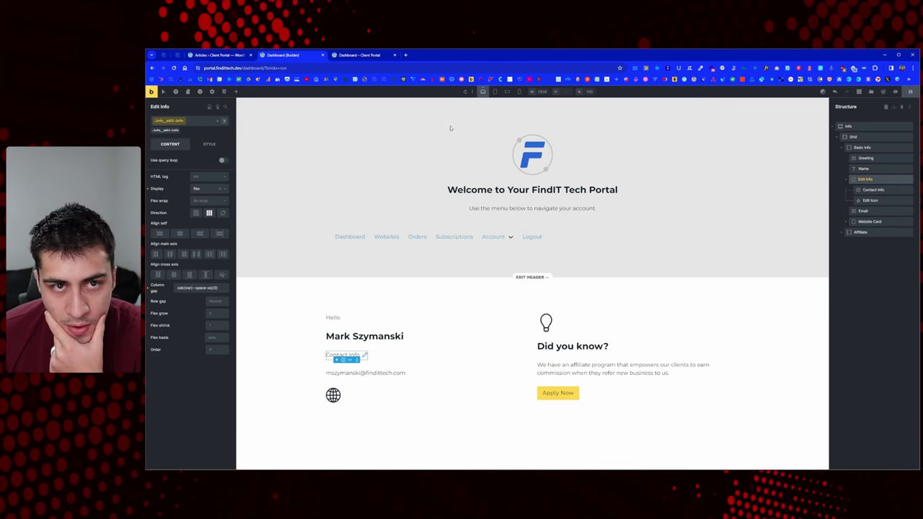
left_click(220, 55)
left_click(279, 56)
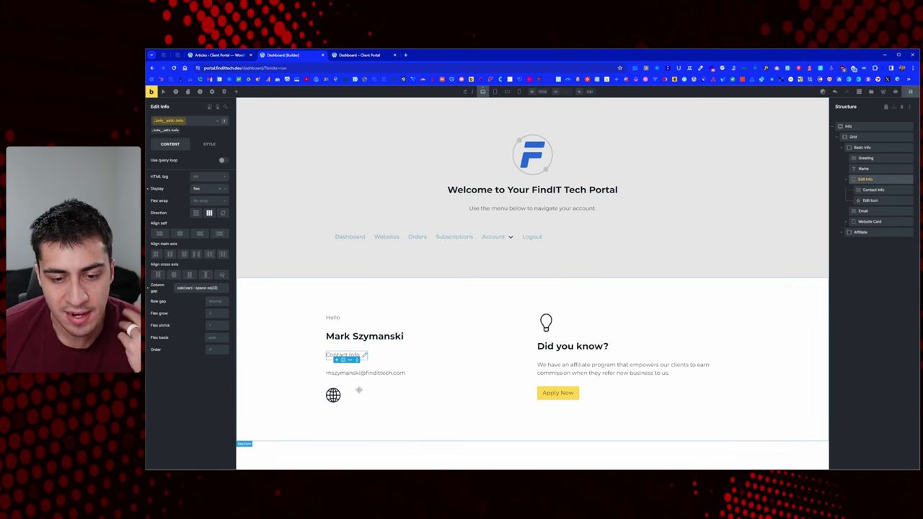
Step: Center the Affiliate card's items on the cross axis through its info__affiliate class
left_click(876, 189)
left_click(877, 200)
left_click(878, 211)
left_click(878, 221)
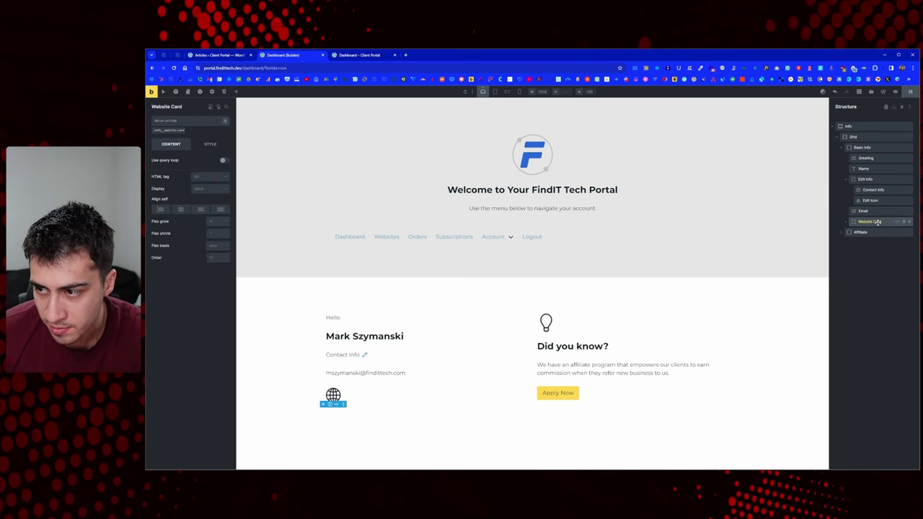
left_click(858, 232)
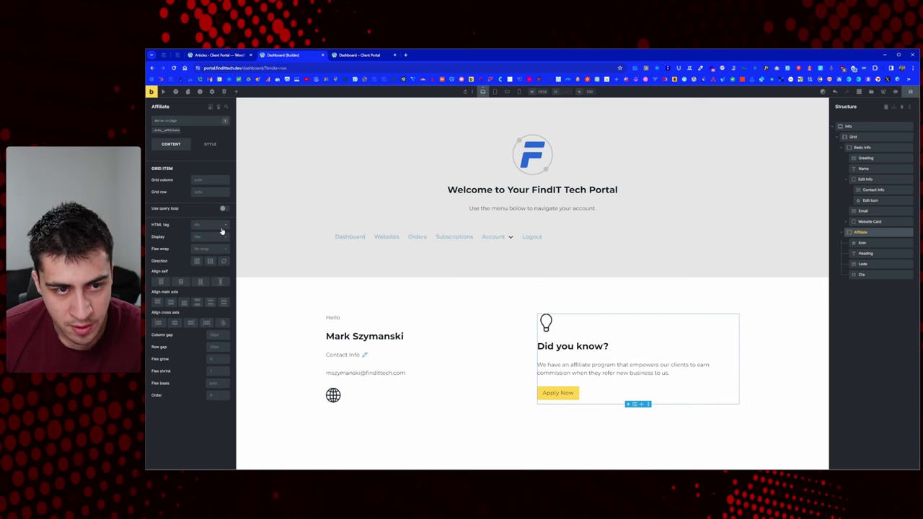
left_click(166, 130)
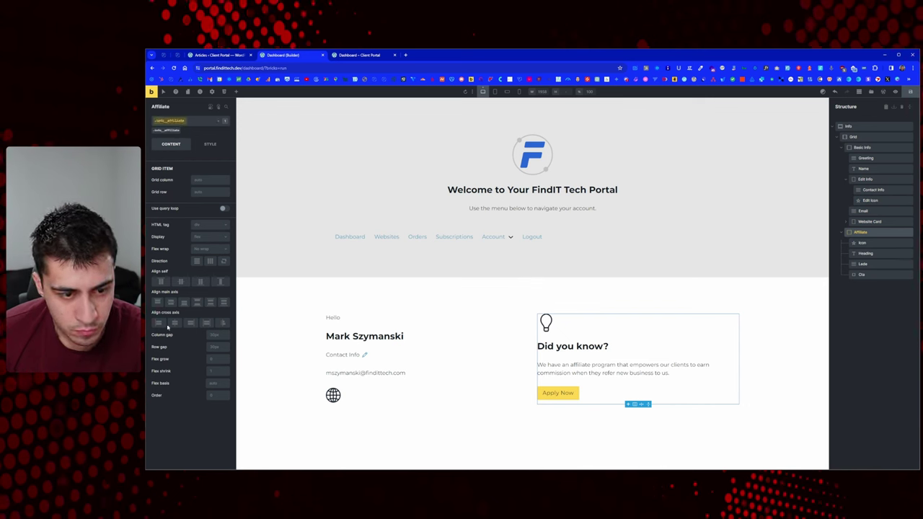
left_click(174, 324)
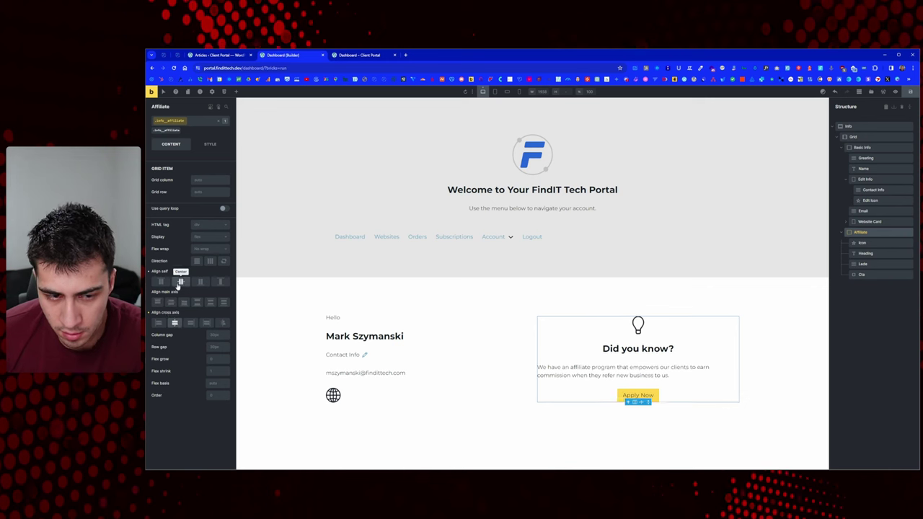
left_click(180, 283)
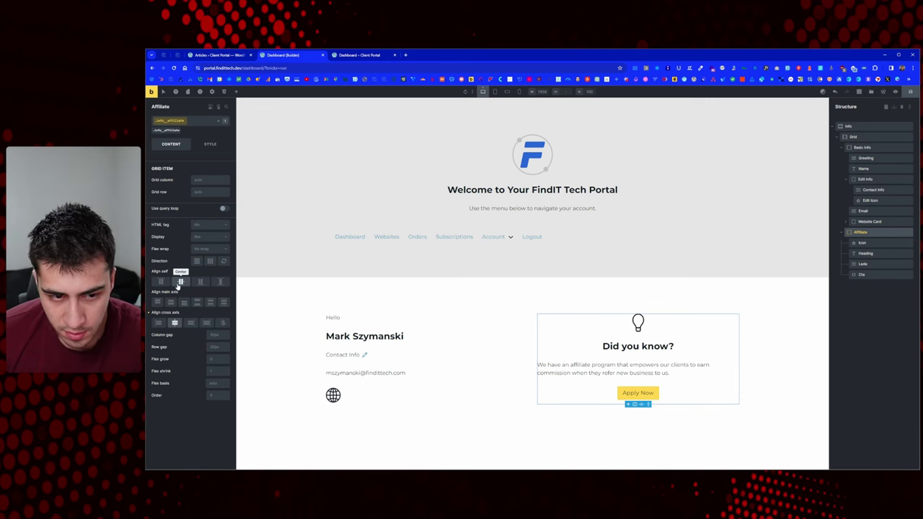
left_click(210, 261)
Step: Center-align the text of the Affiliate card's Lede through its info__lede class
left_click(865, 264)
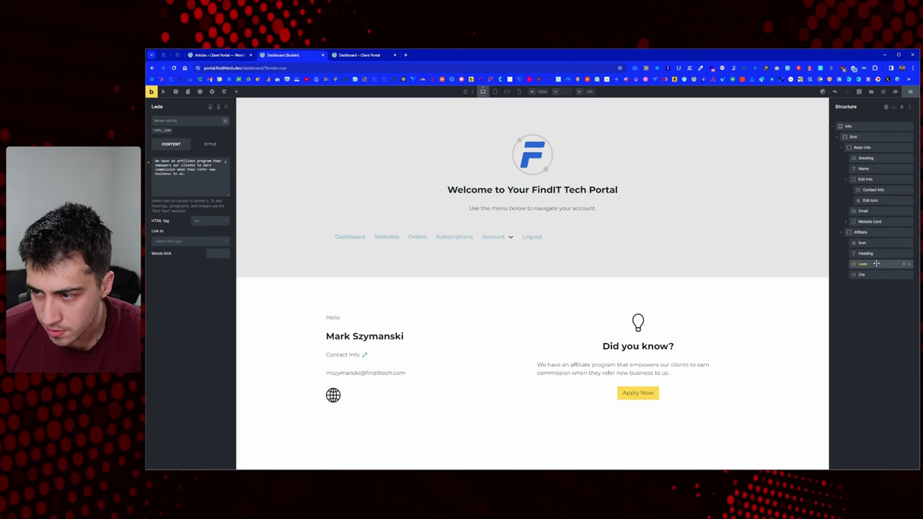
left_click(208, 143)
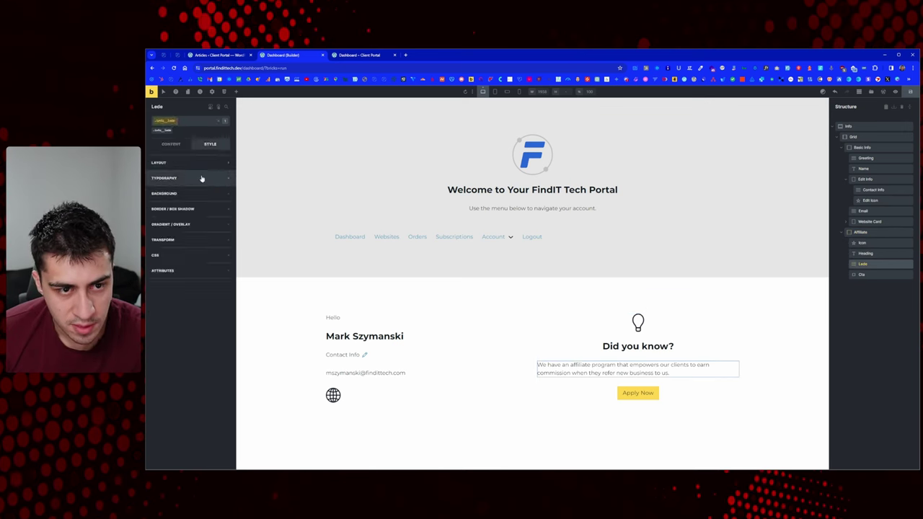
left_click(192, 164)
left_click(195, 166)
left_click(192, 177)
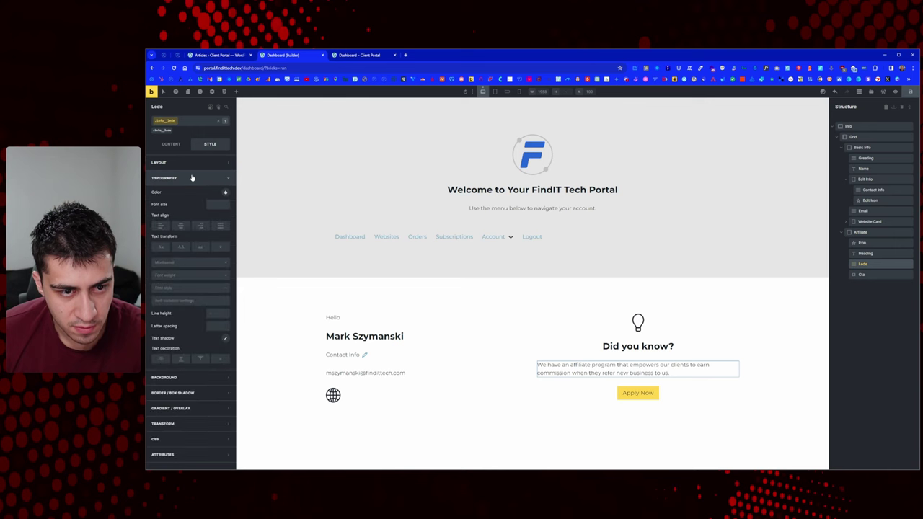
left_click(180, 226)
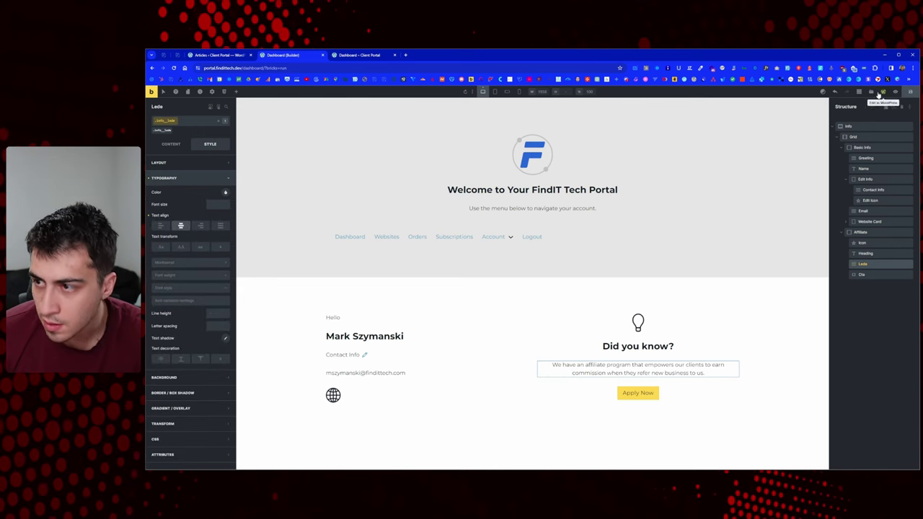
Step: Reload the front-end dashboard page and compare its Affiliate card with the original FindIT Tech portal and the builder canvas
left_click(215, 55)
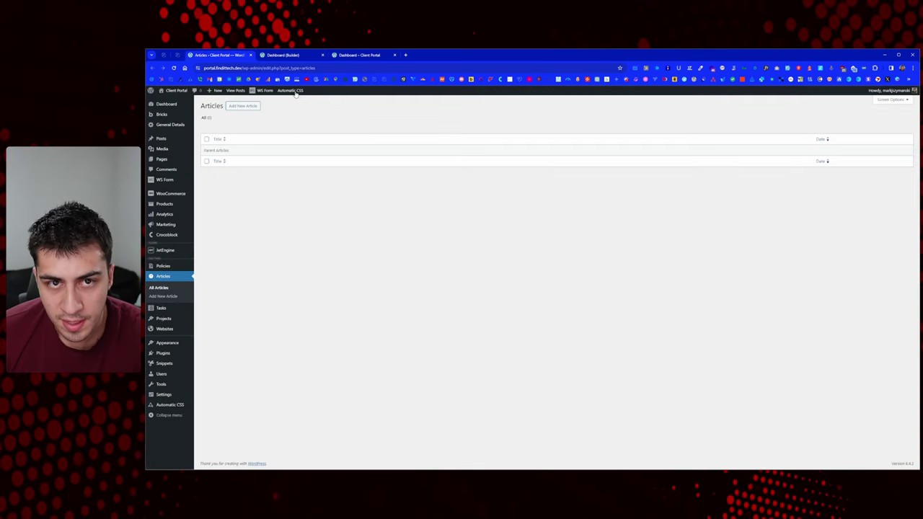
left_click(359, 55)
right_click(304, 179)
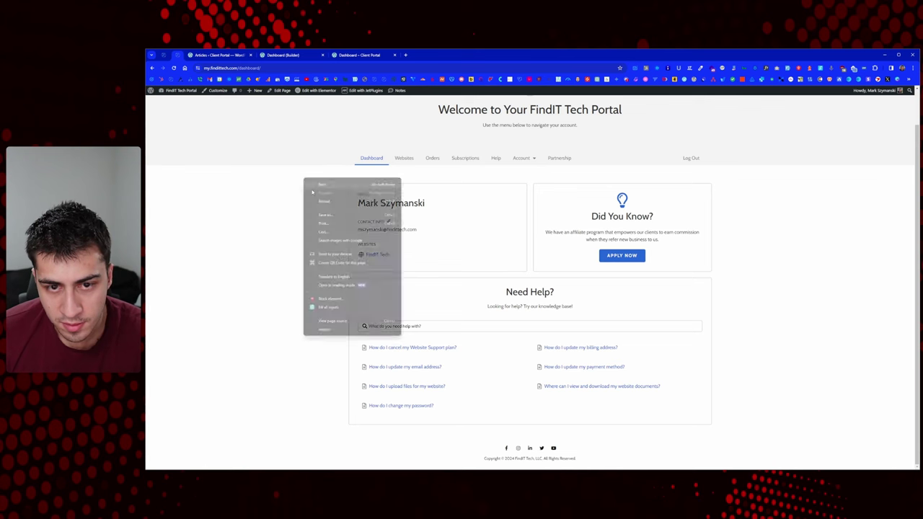
left_click(344, 204)
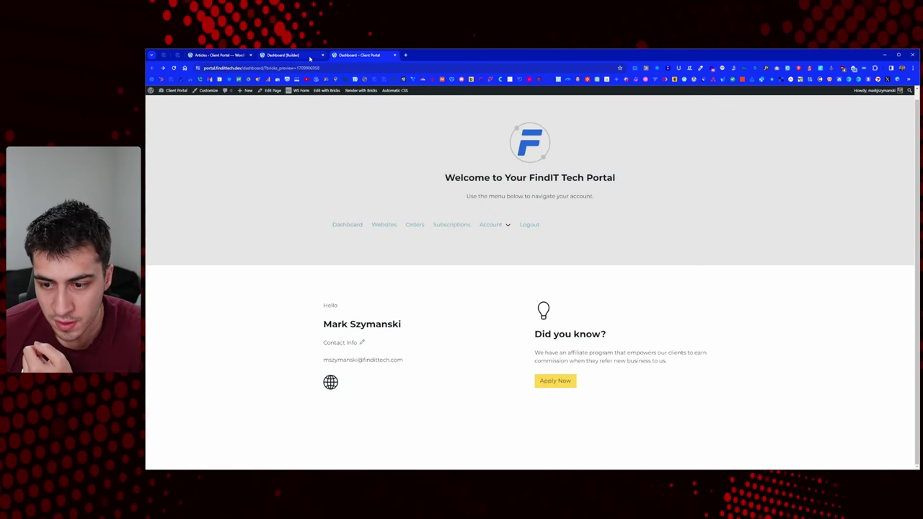
right_click(287, 150)
left_click(304, 176)
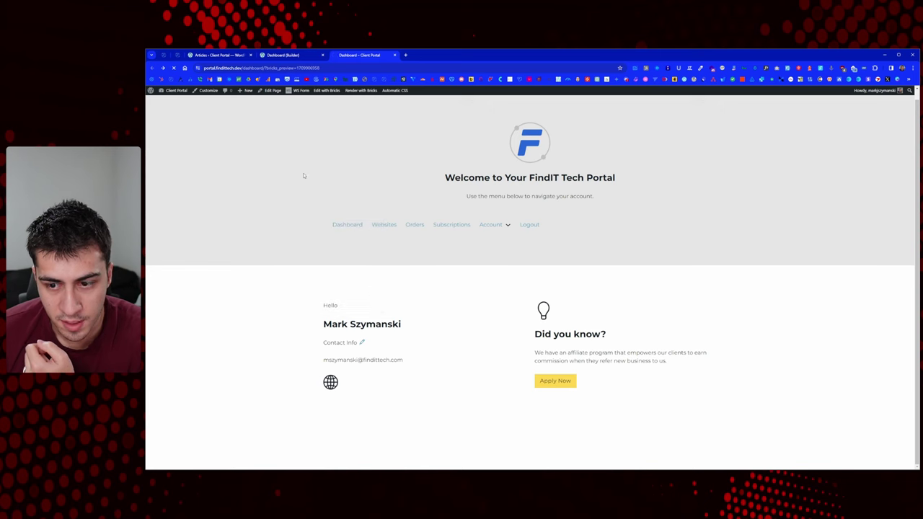
left_click(285, 55)
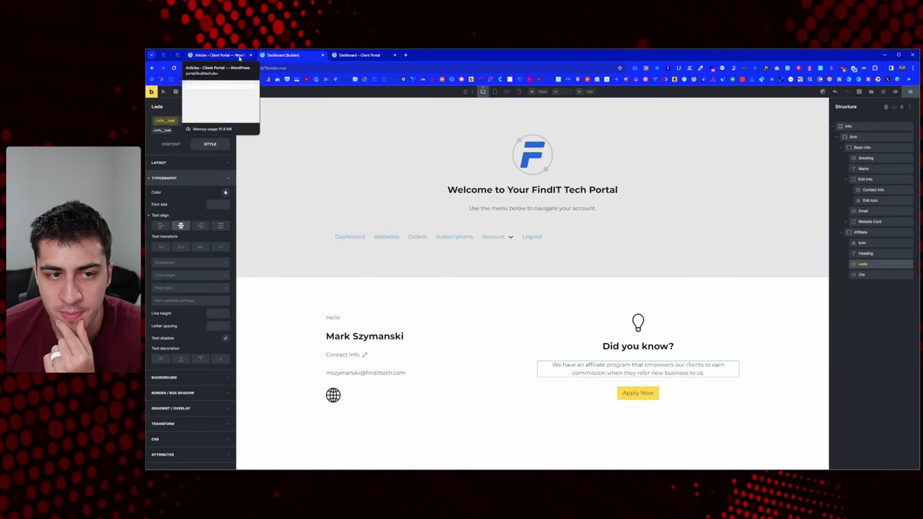
left_click(240, 58)
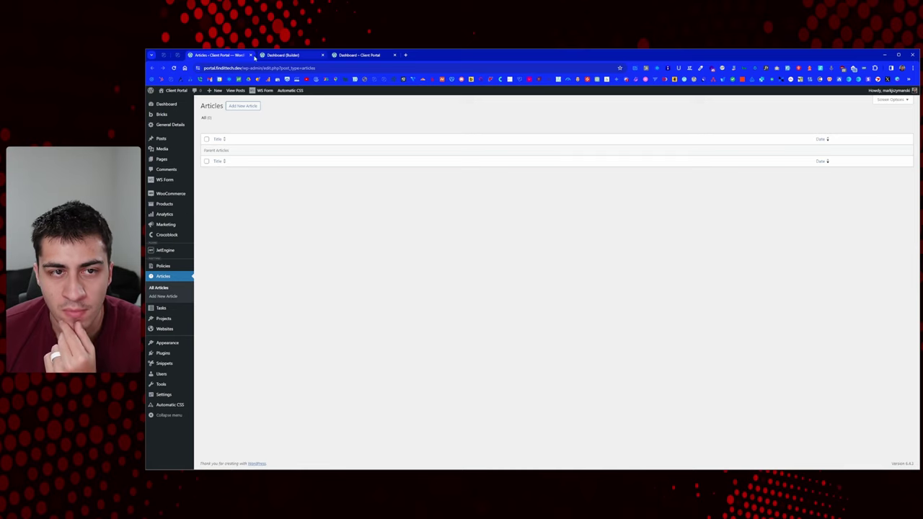
left_click(261, 56)
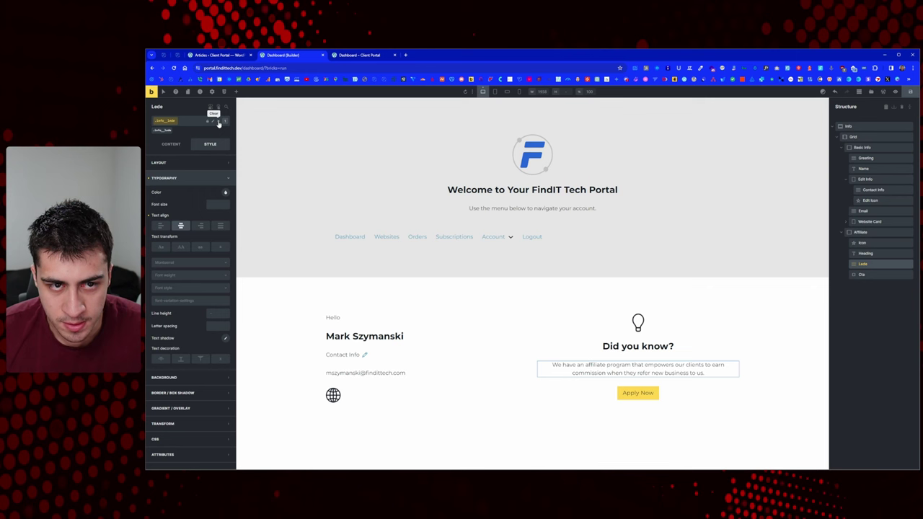
Step: Leave the Lede's class and add a new reusable class named thin-border to the Affiliate block
left_click(218, 122)
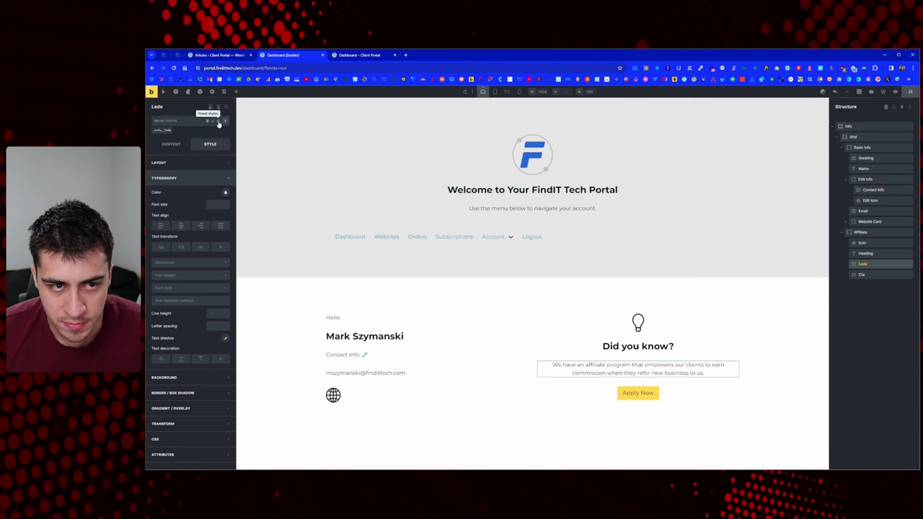
left_click(186, 180)
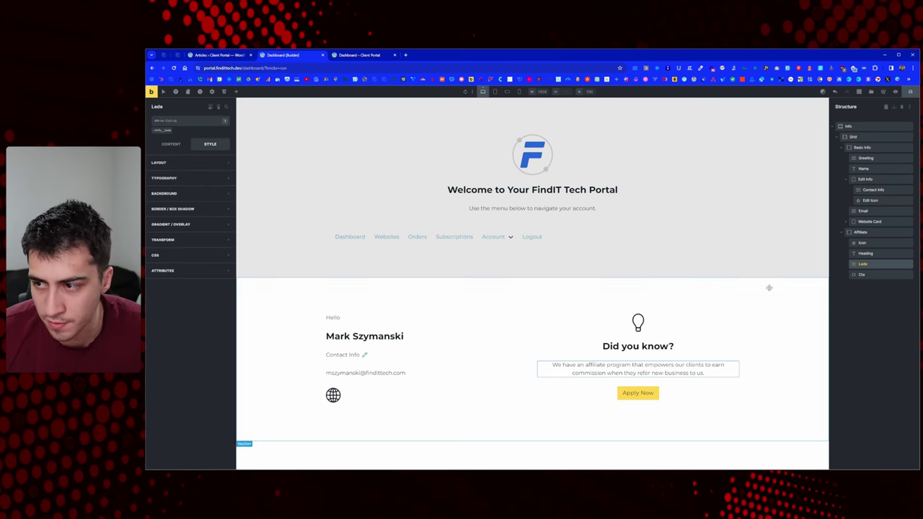
left_click(860, 232)
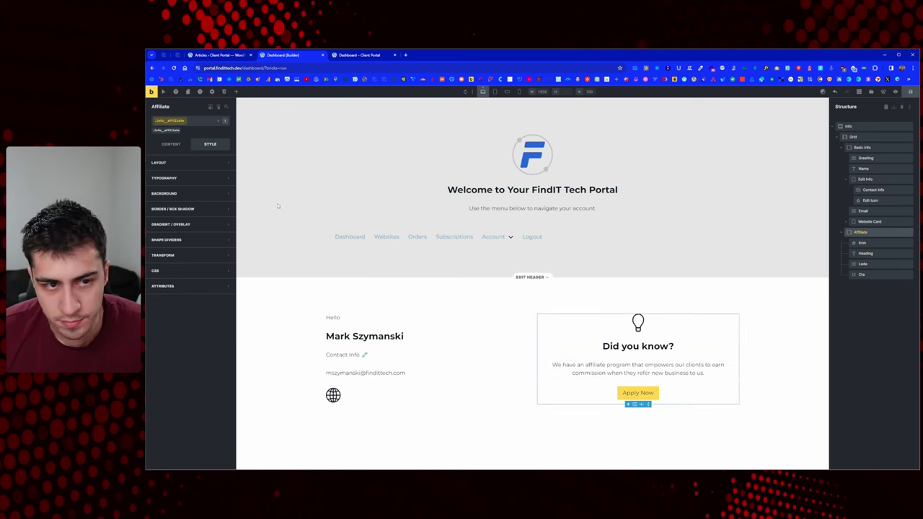
left_click(184, 123)
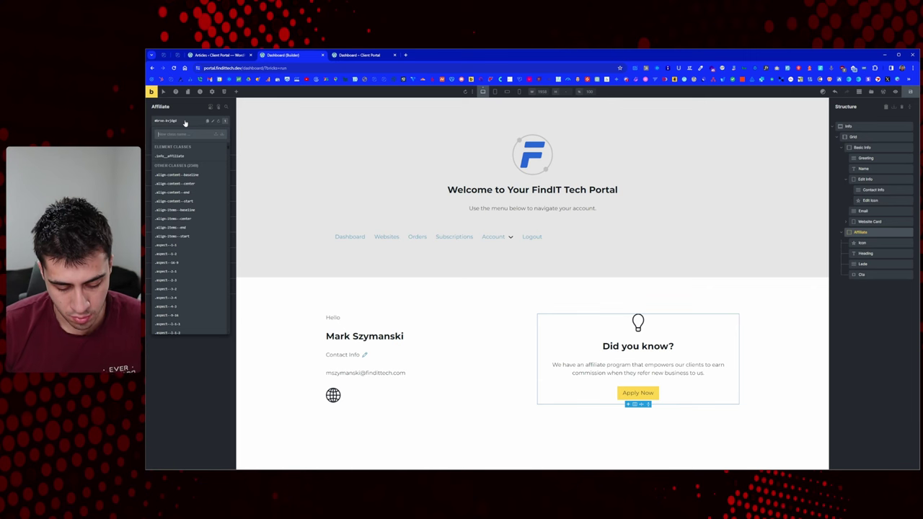
type("border")
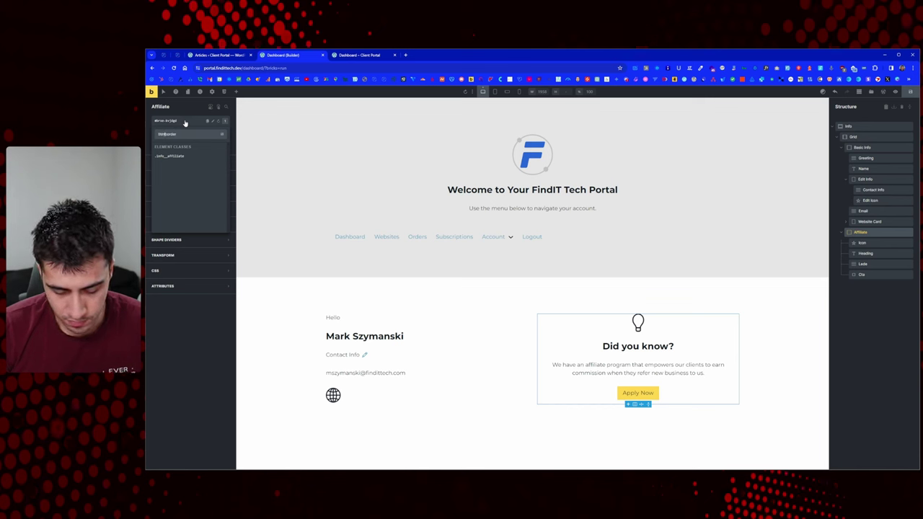
type("-")
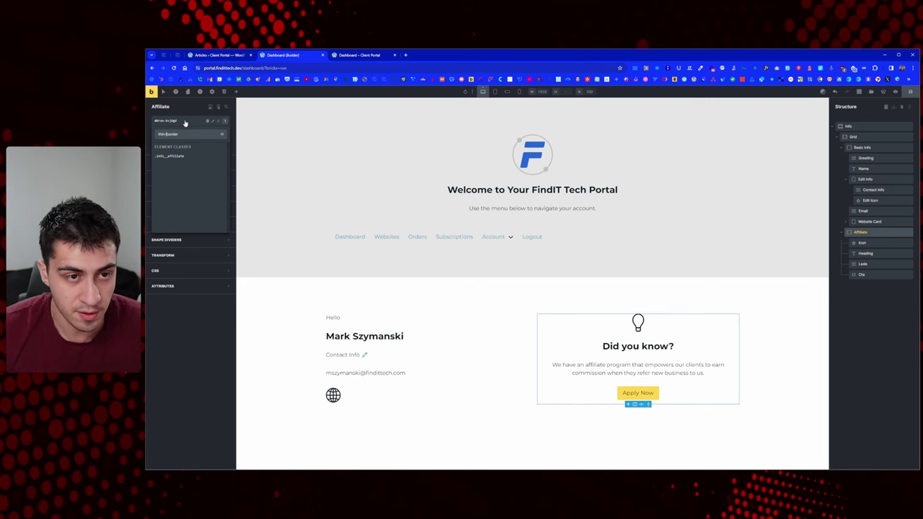
key("Return")
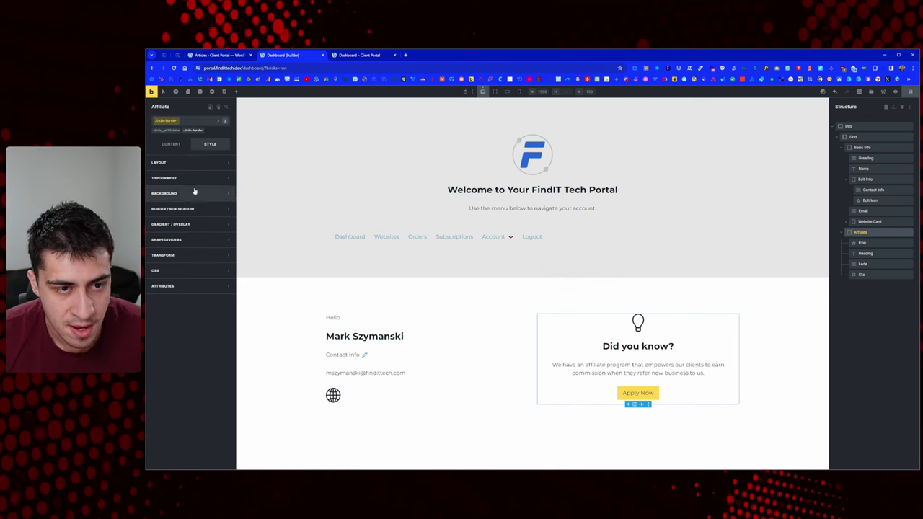
Step: Set the border width of the thin-border class to 2 on all four sides
left_click(191, 208)
left_click(225, 223)
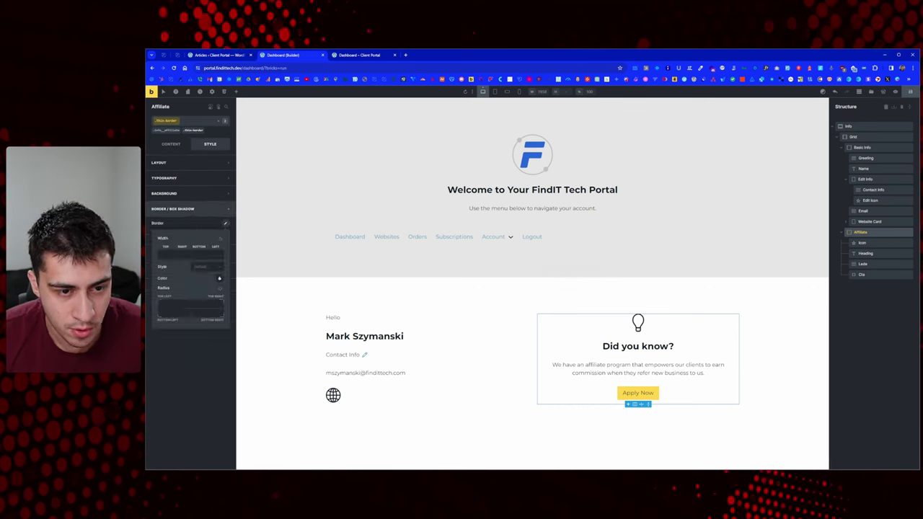
left_click(171, 254)
type("2")
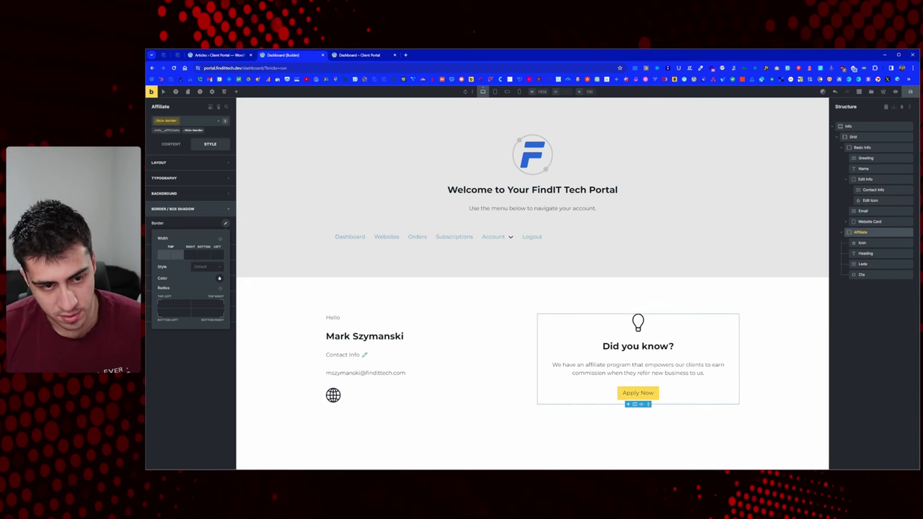
left_click(220, 239)
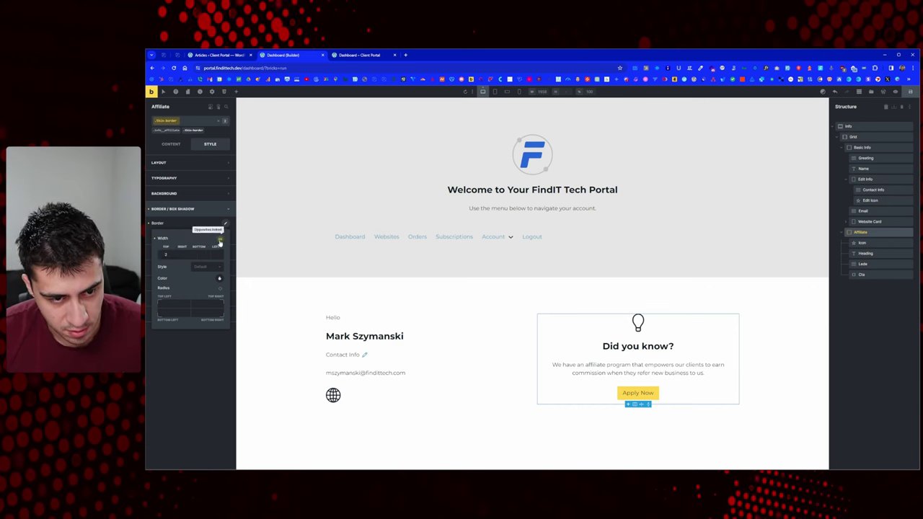
Step: Give the thin-border class the border color var(--black-trans-60) and a radius of 5 on all corners
left_click(220, 279)
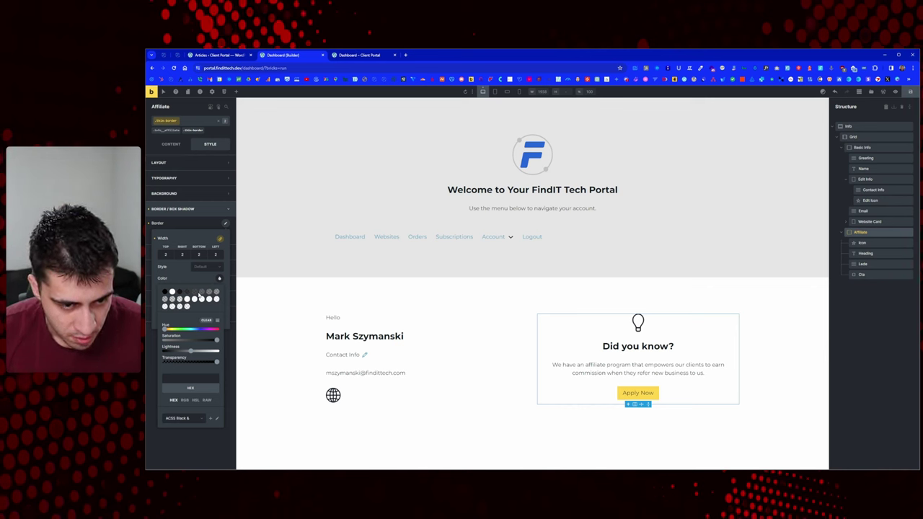
left_click(195, 292)
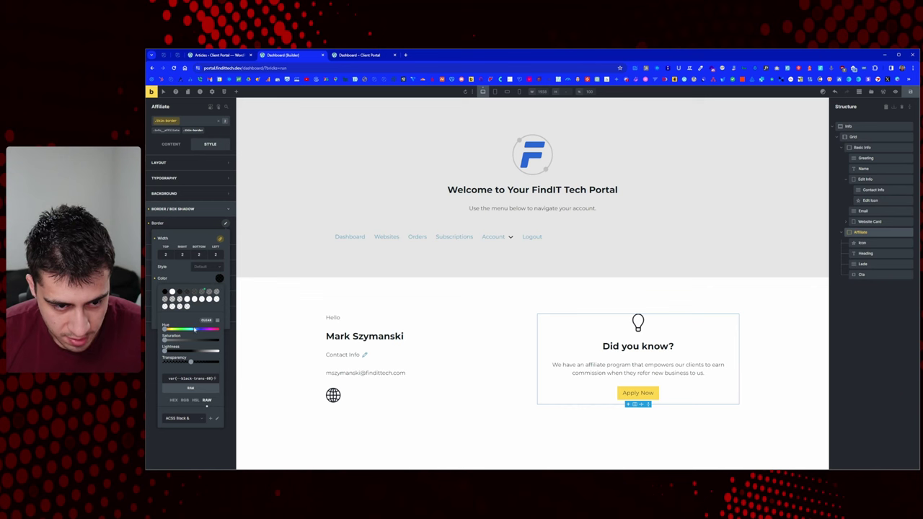
left_click(193, 278)
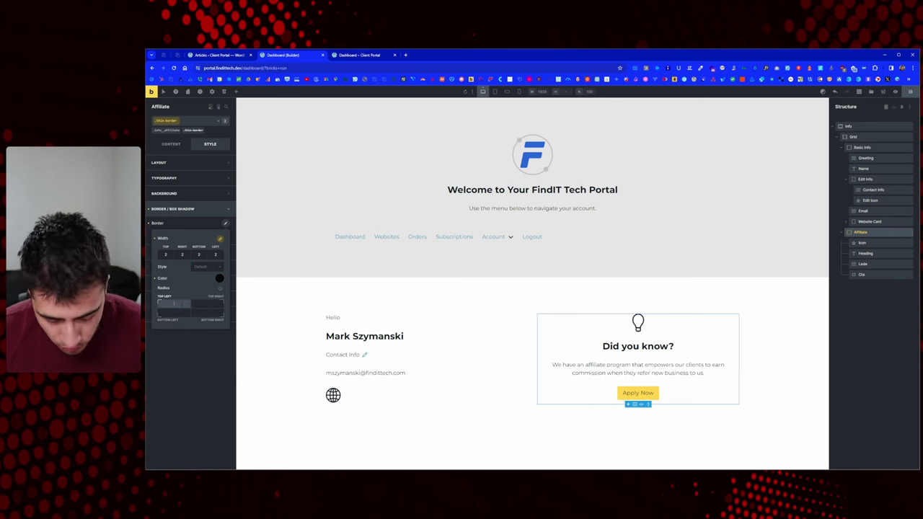
left_click(220, 287)
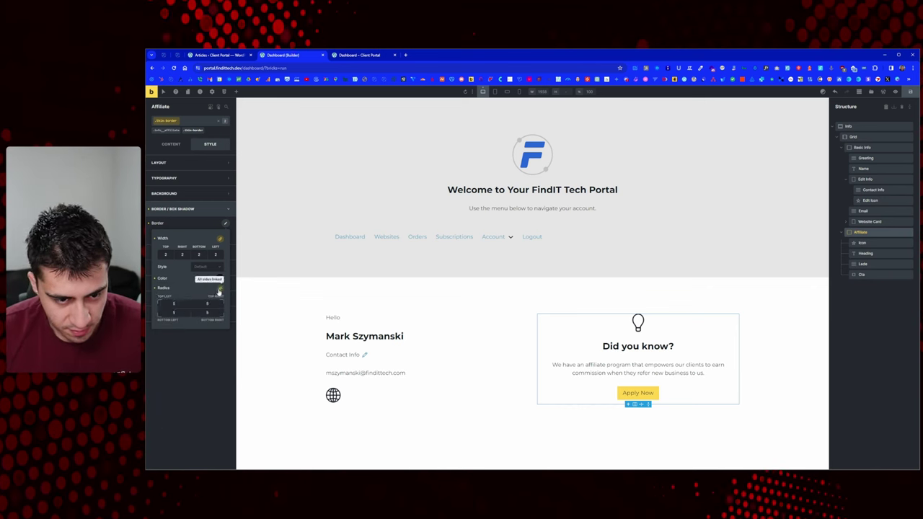
left_click(418, 343)
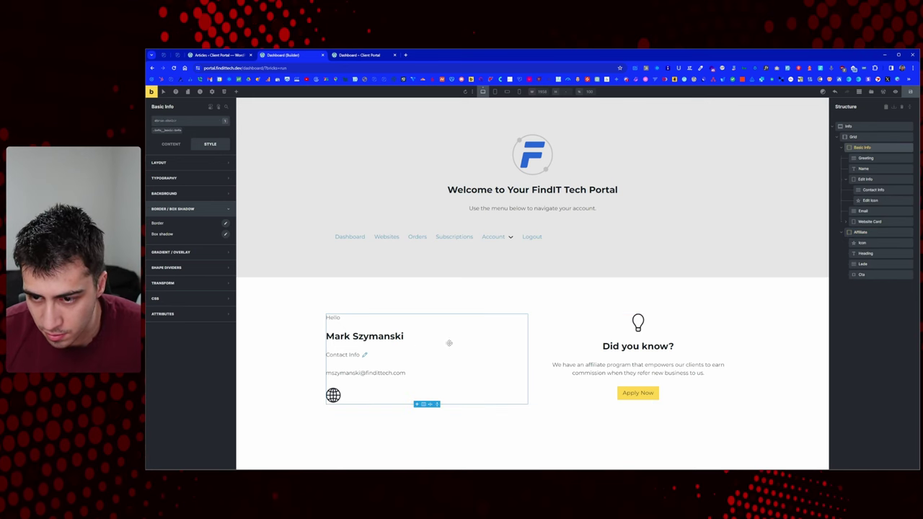
Step: Set the border style of the Affiliate block's thin-border class to Solid
left_click(860, 232)
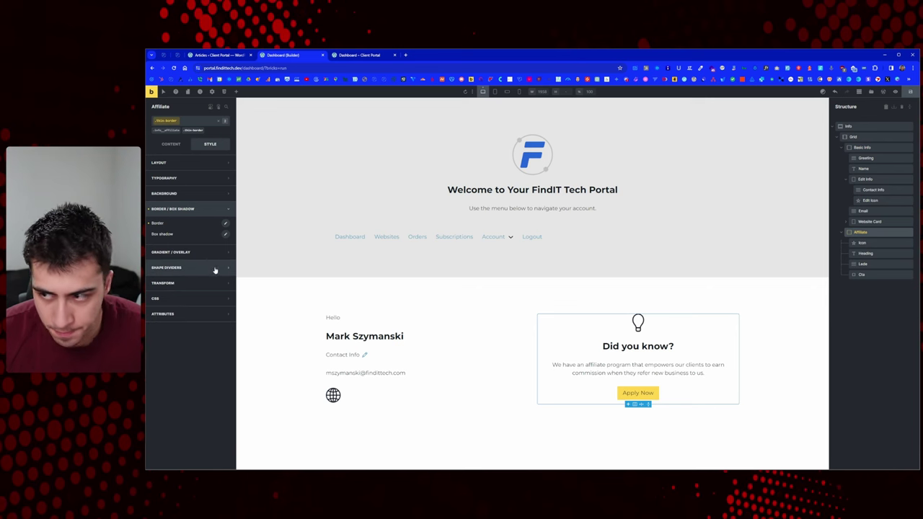
left_click(225, 223)
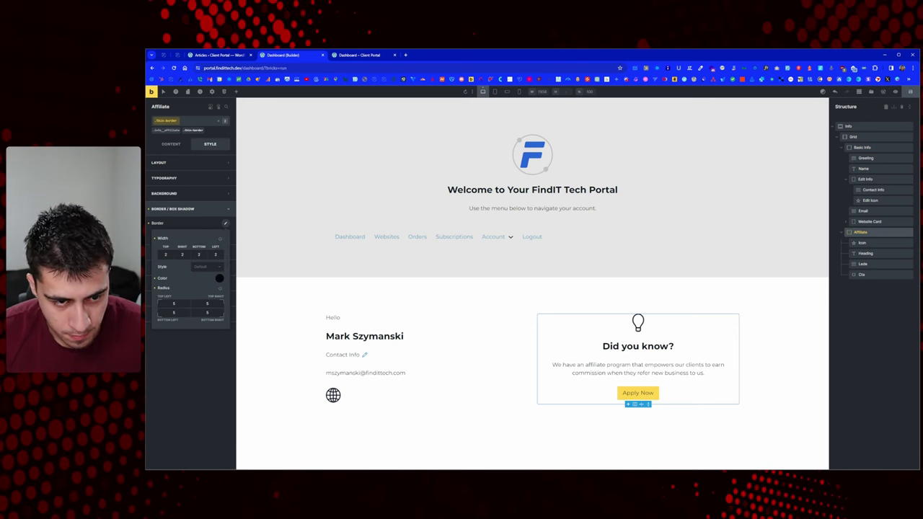
left_click(213, 269)
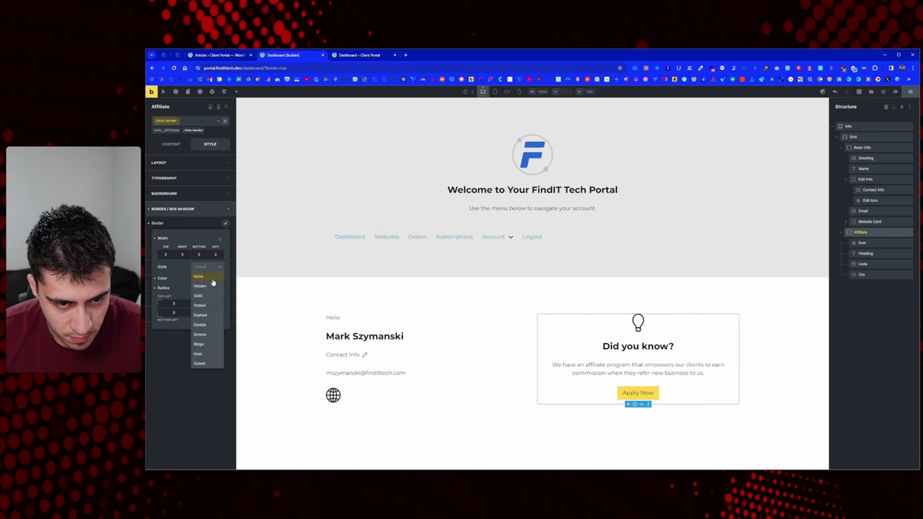
left_click(209, 296)
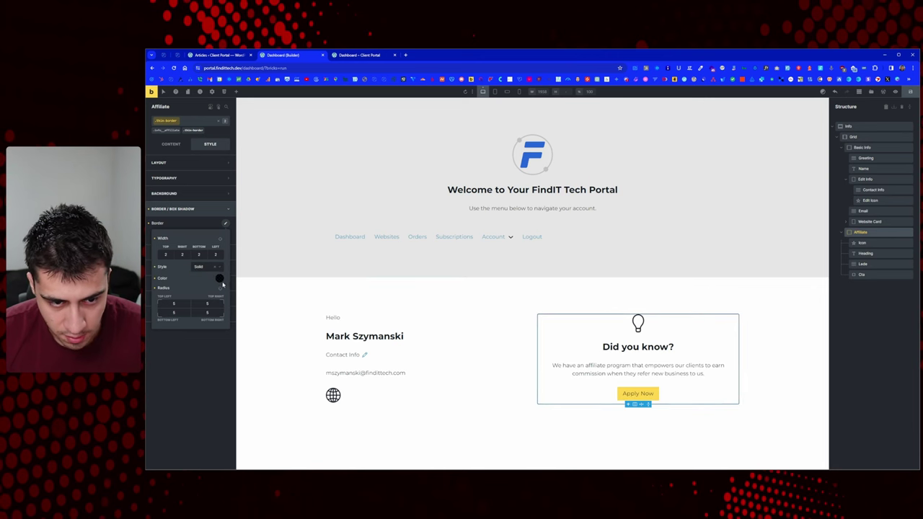
Step: Change the thin-border class's border color to a lighter transparent black and check it against the canvas
left_click(219, 278)
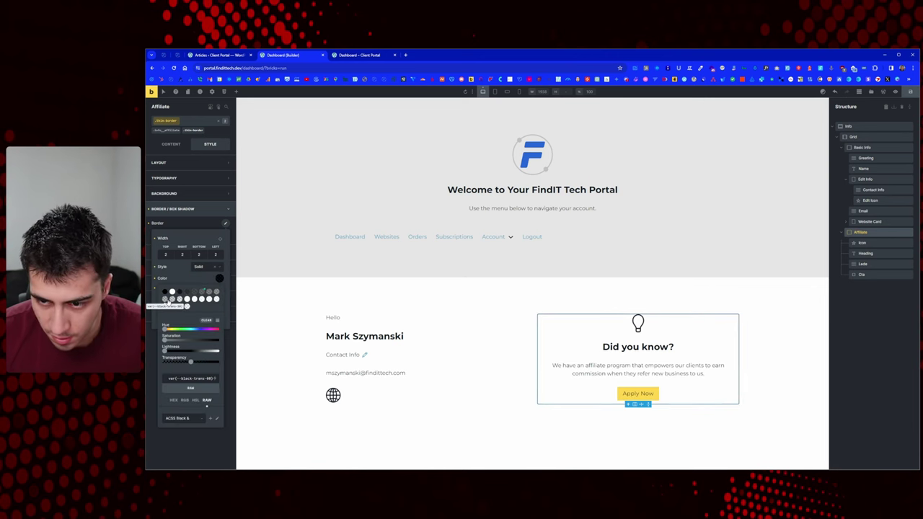
left_click(208, 300)
left_click(410, 348)
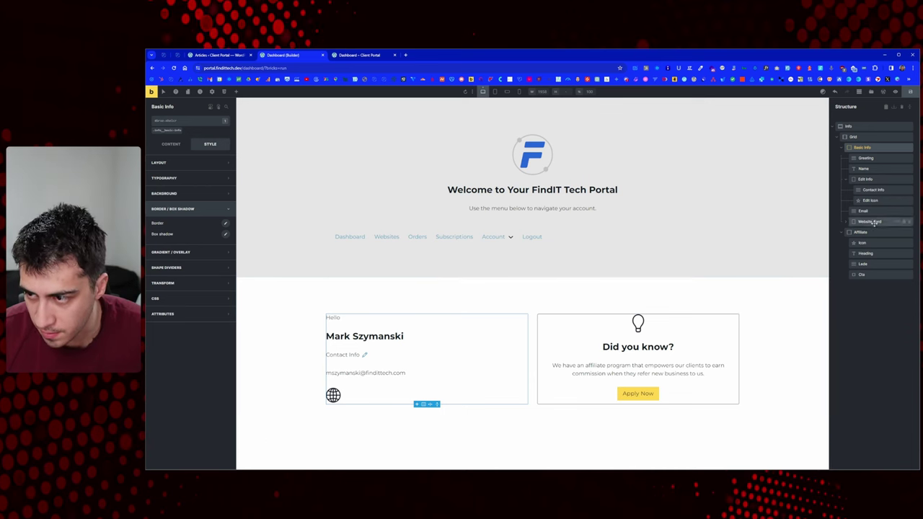
left_click(869, 233)
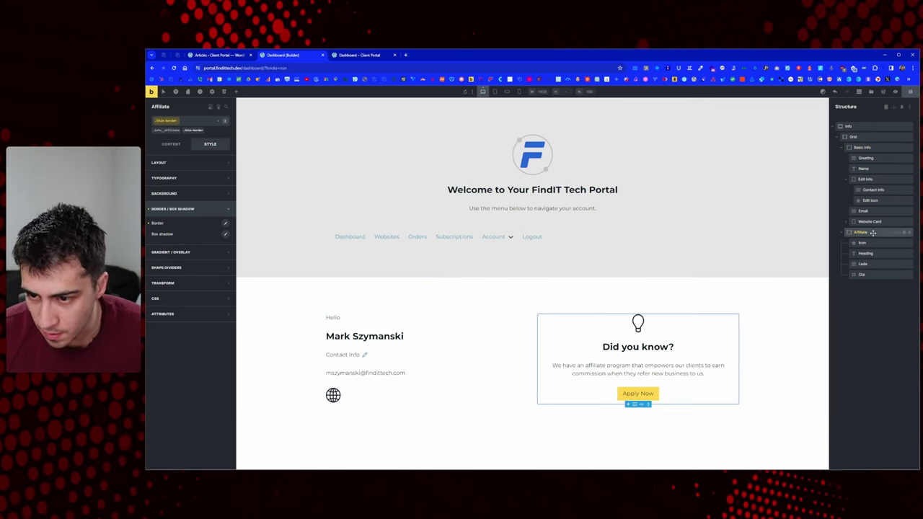
left_click(225, 223)
left_click(220, 278)
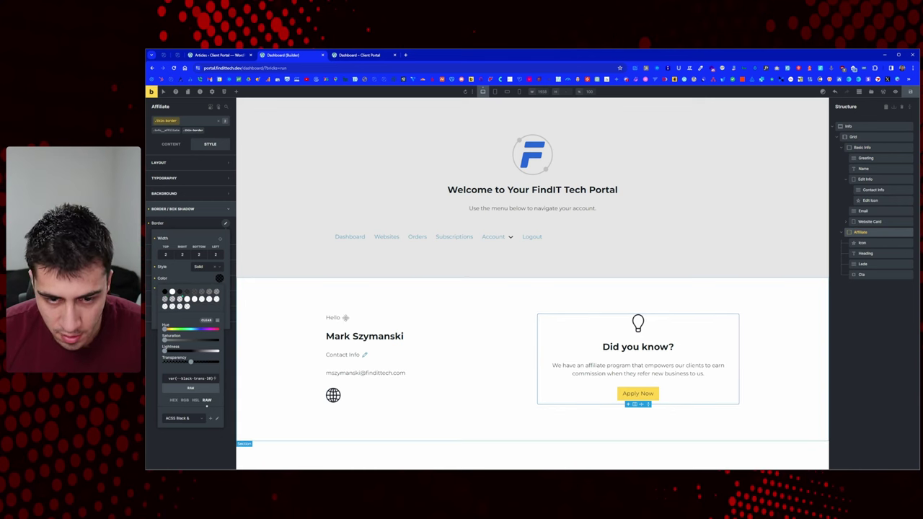
left_click(181, 224)
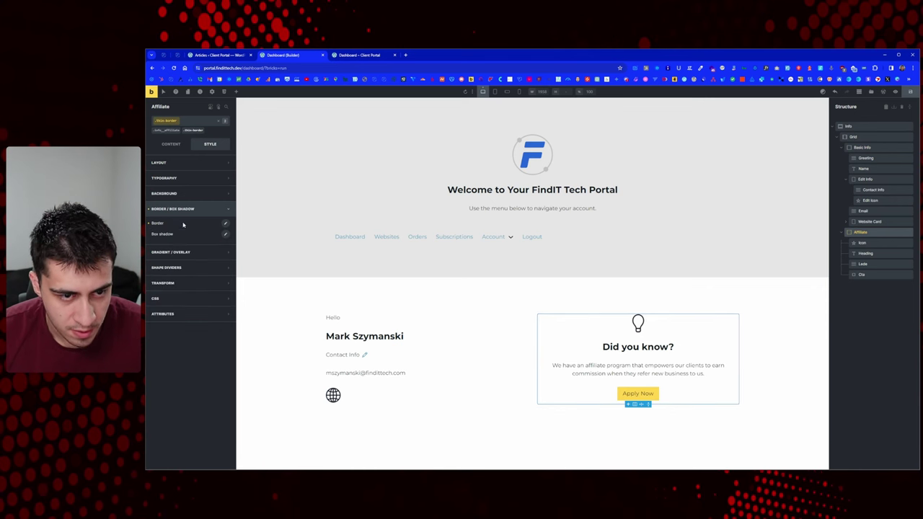
Step: Set the thin-border class's padding to var(--space-m) on all four sides and save the page
left_click(193, 165)
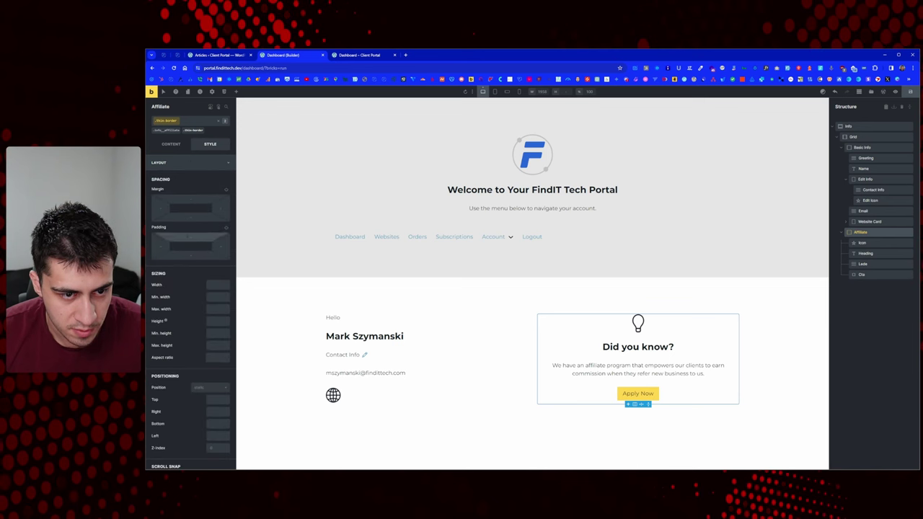
left_click(190, 243)
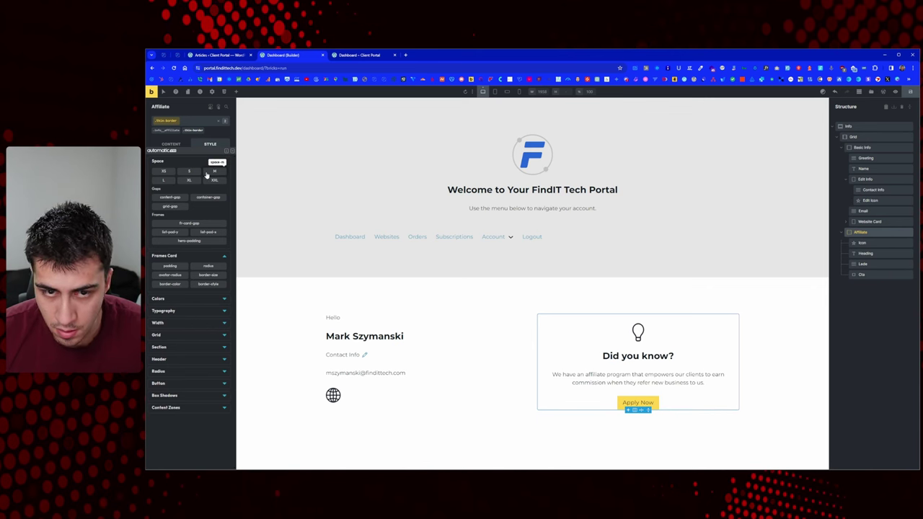
left_click(206, 173)
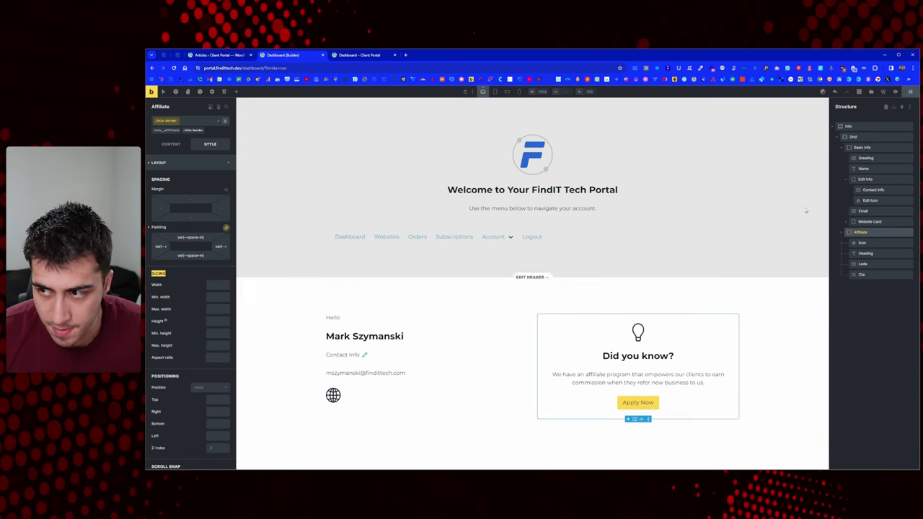
key("ctrl+s")
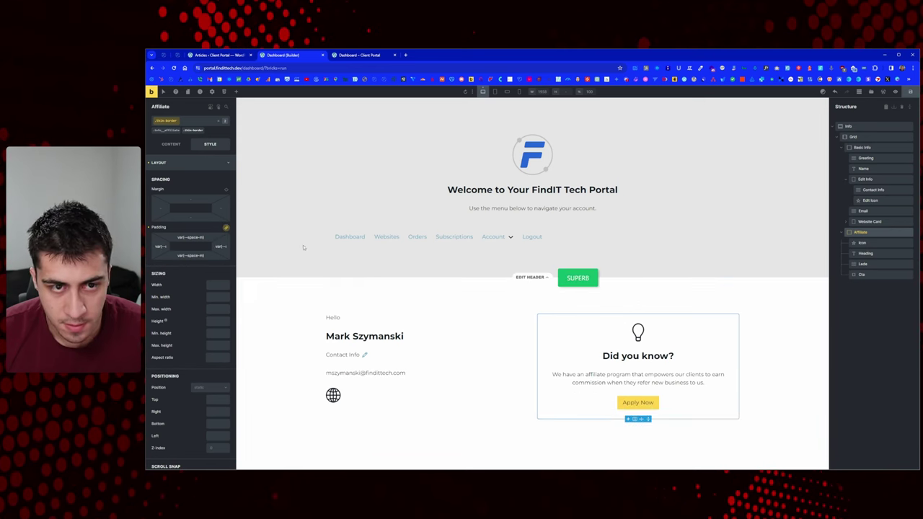
Step: Reselect the Affiliate block and check the border color set on its thin-border class
left_click(372, 354)
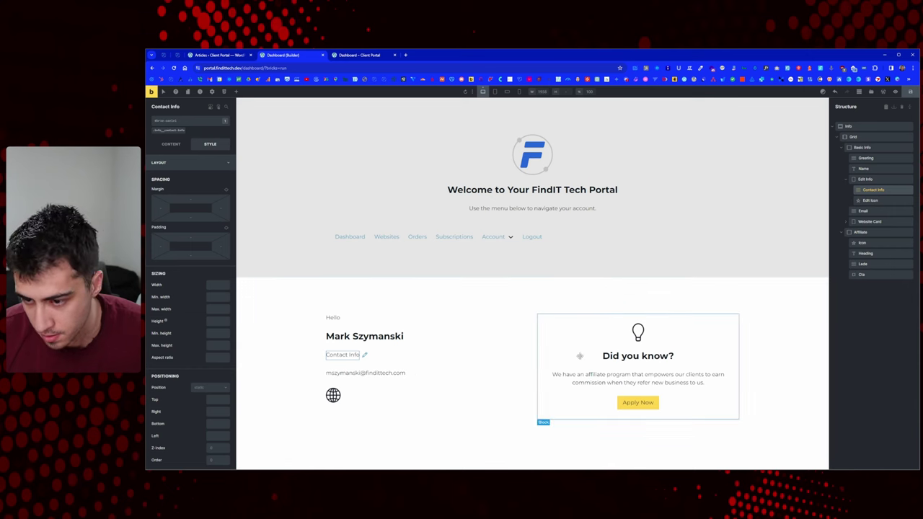
left_click(580, 344)
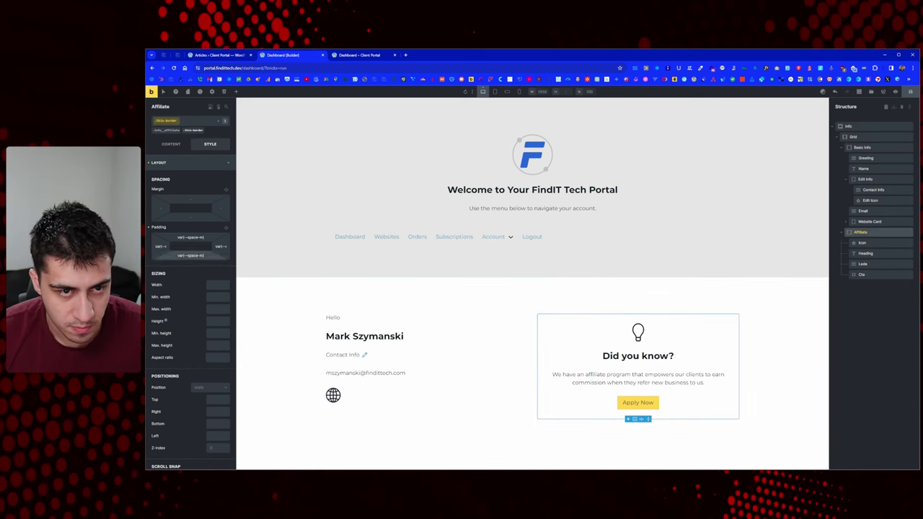
left_click(172, 144)
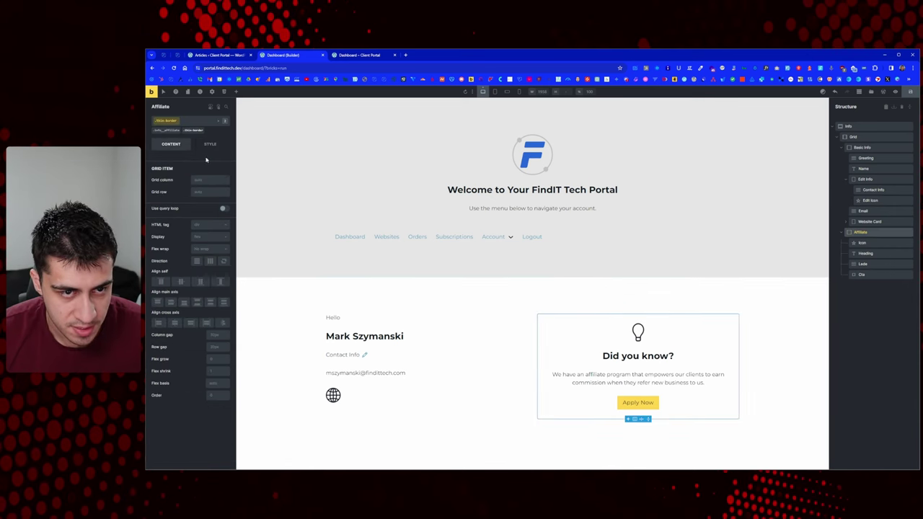
left_click(209, 145)
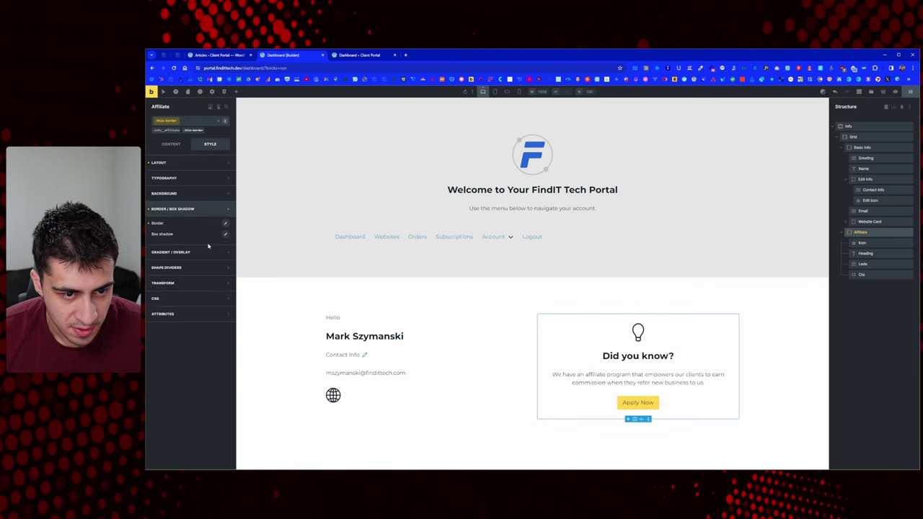
left_click(225, 224)
left_click(219, 282)
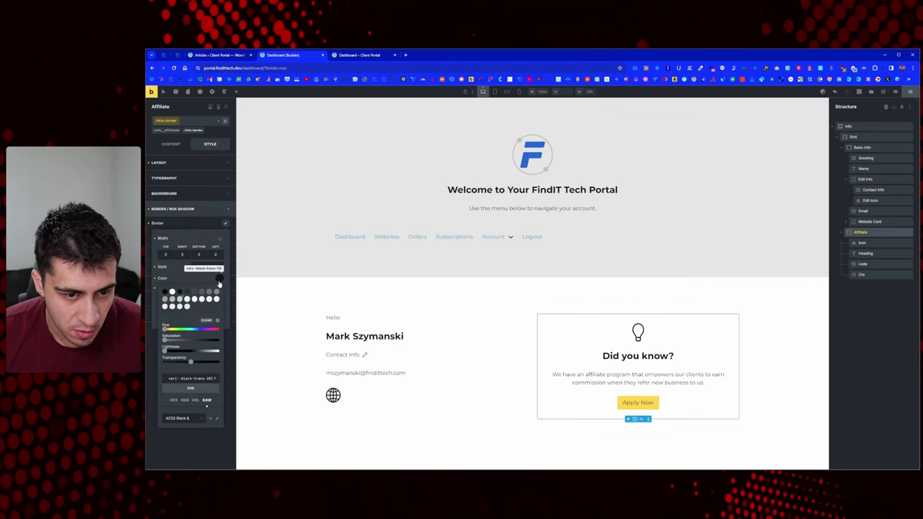
left_click(188, 224)
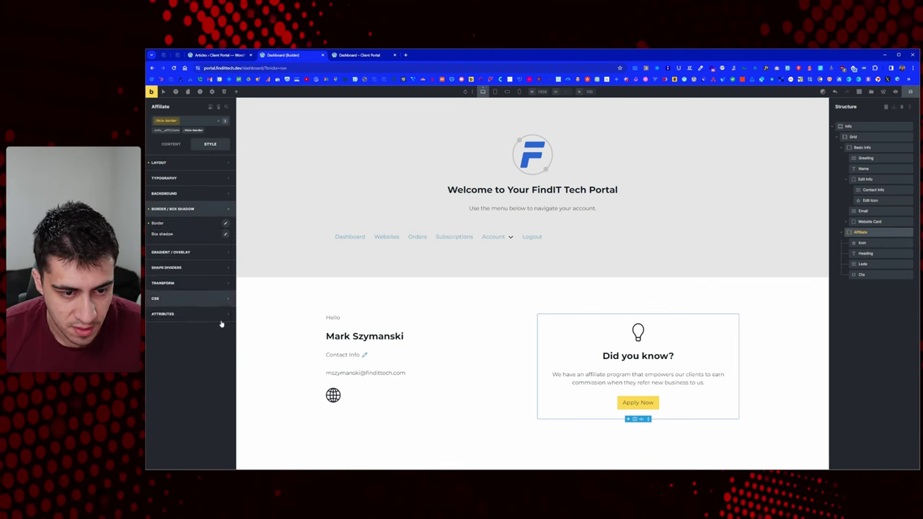
Step: Save the page and reload the front-end dashboard to check the Affiliate card's border and padding
left_click(911, 94)
left_click(352, 58)
right_click(341, 196)
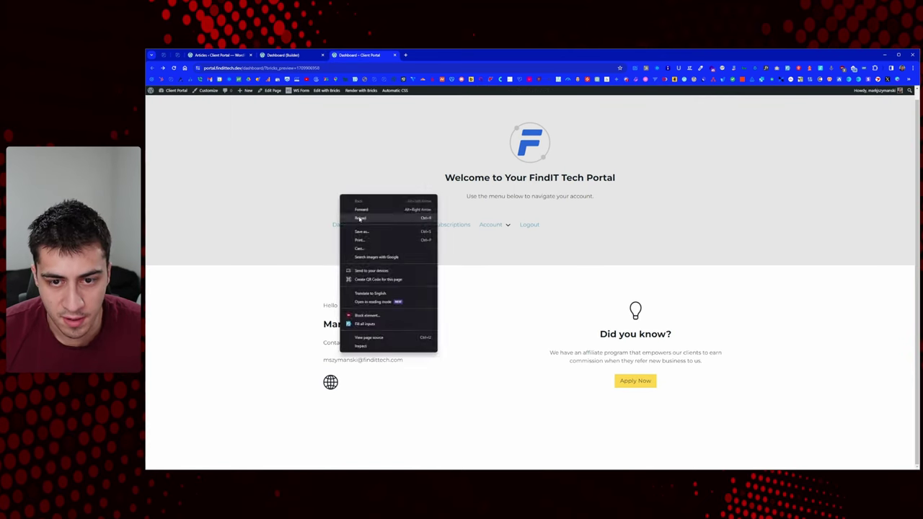
left_click(359, 218)
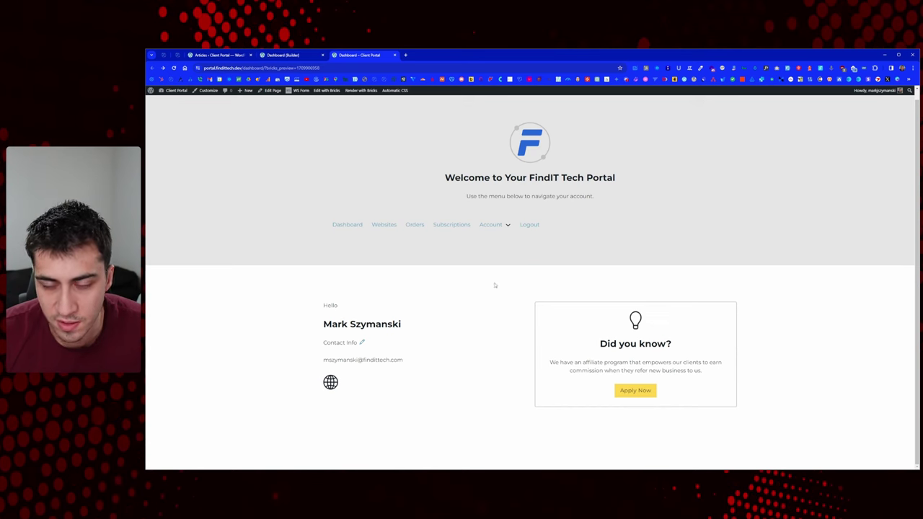
Step: Return to the page builder and select the Basic Info block inside the Grid
left_click(296, 57)
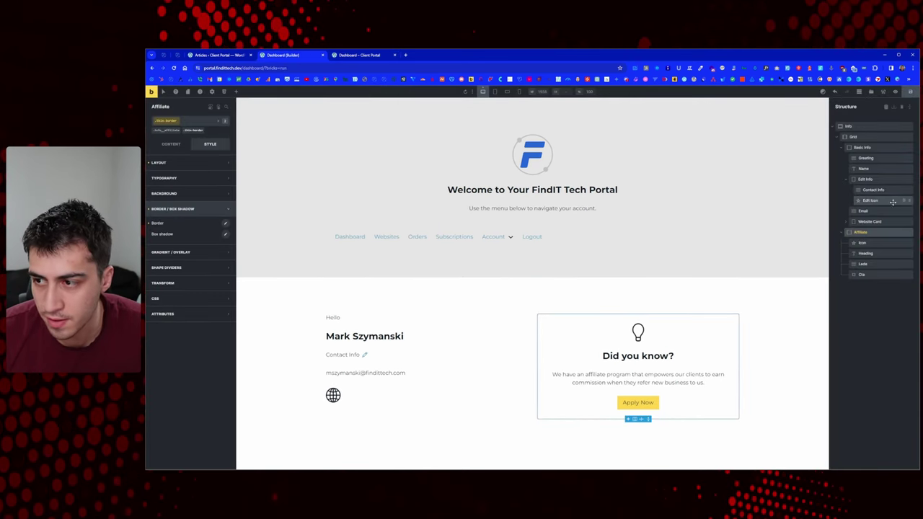
left_click(866, 137)
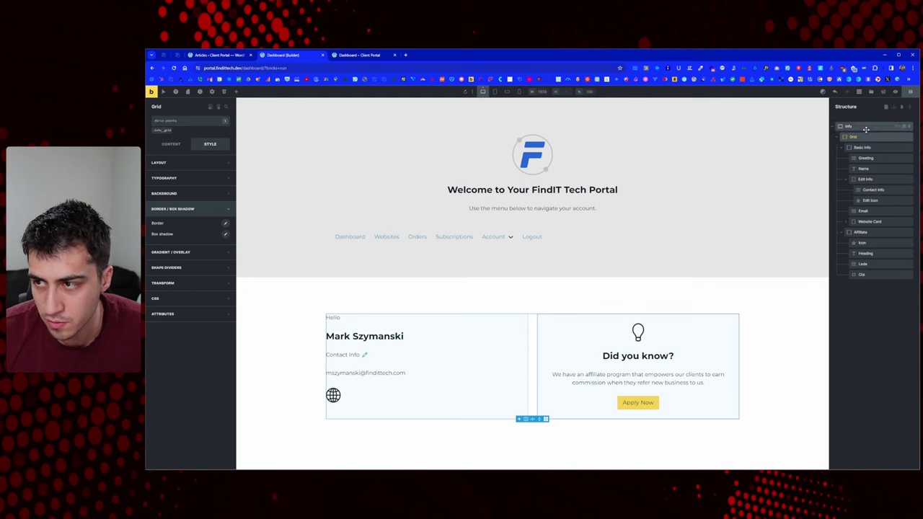
left_click(868, 148)
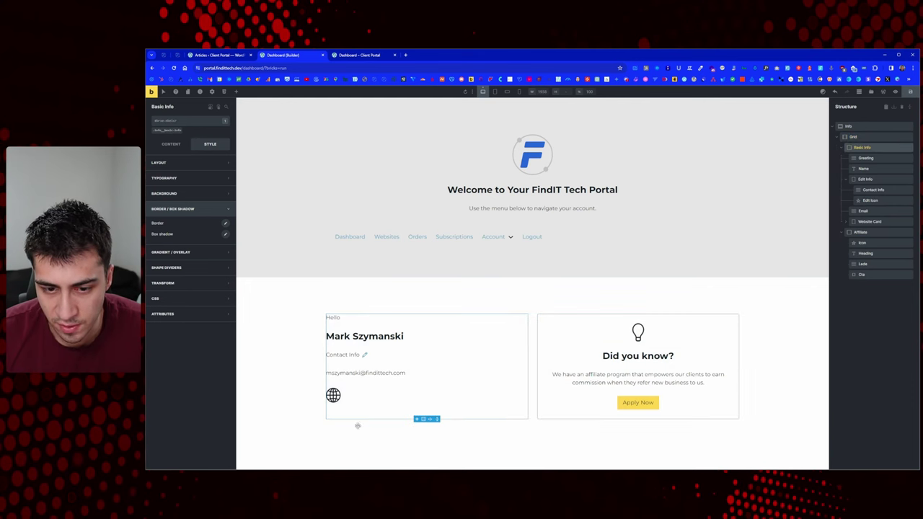
Step: Apply the existing thin-border class to the Basic Info block
left_click(184, 124)
type("thin-border")
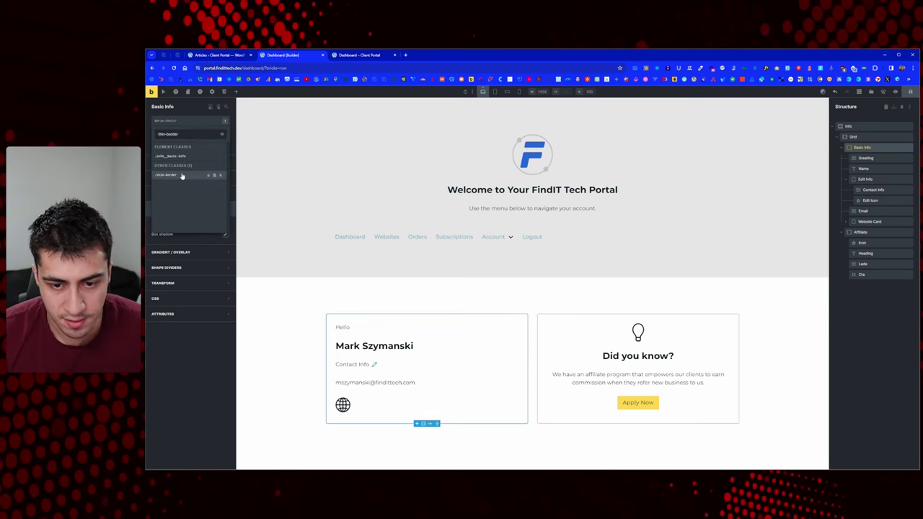
left_click(181, 175)
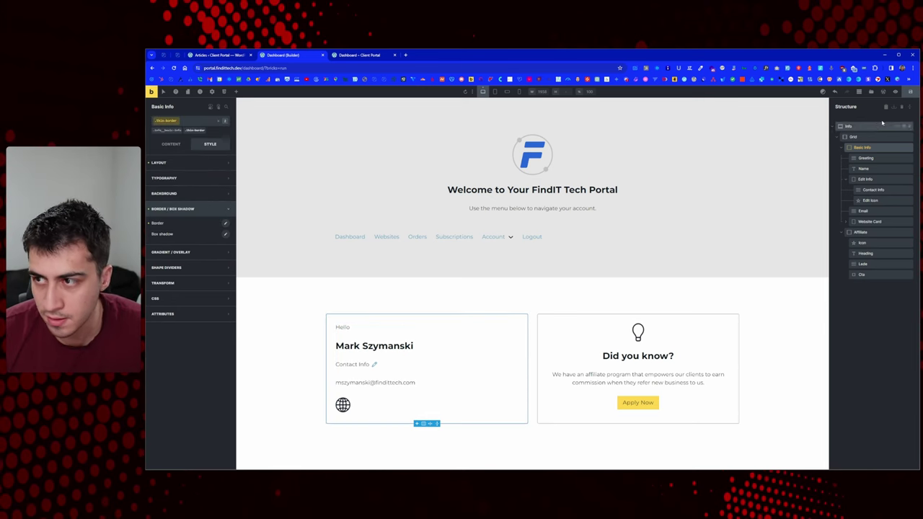
Step: Reload the front-end dashboard and compare its info cards with the original FindIT Tech portal dashboard
left_click(388, 56)
right_click(331, 206)
left_click(348, 231)
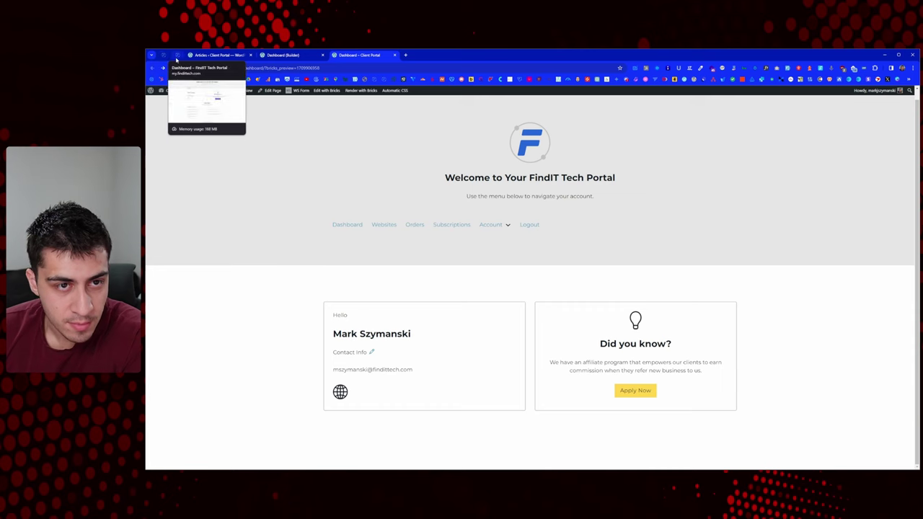
left_click(213, 55)
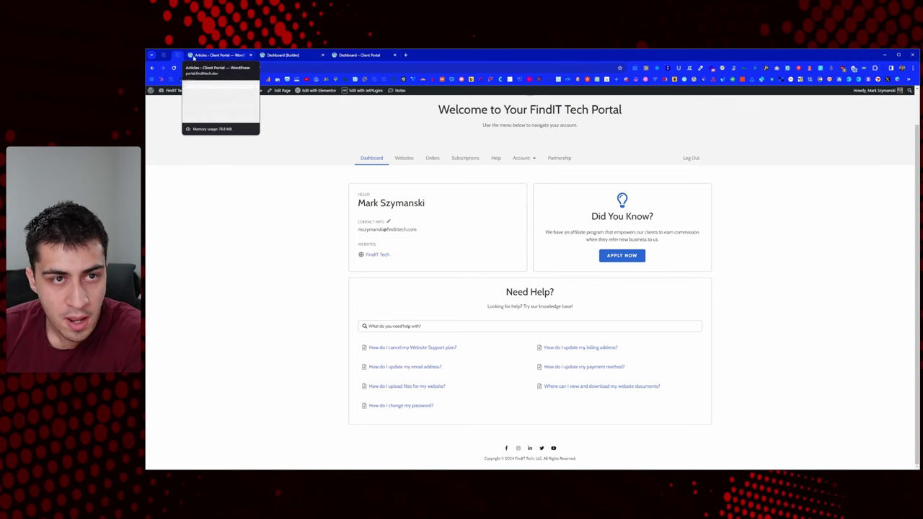
left_click(318, 55)
left_click(333, 55)
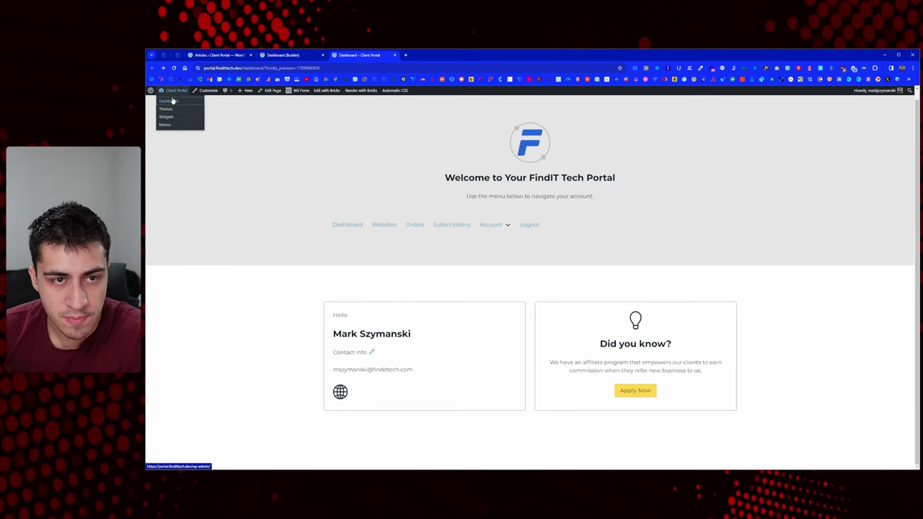
Step: Open the site's Automatic CSS spacing settings in a new browser tab, turn off Automatic Content Spacing and save the changes
middle_click(173, 101)
left_click(425, 56)
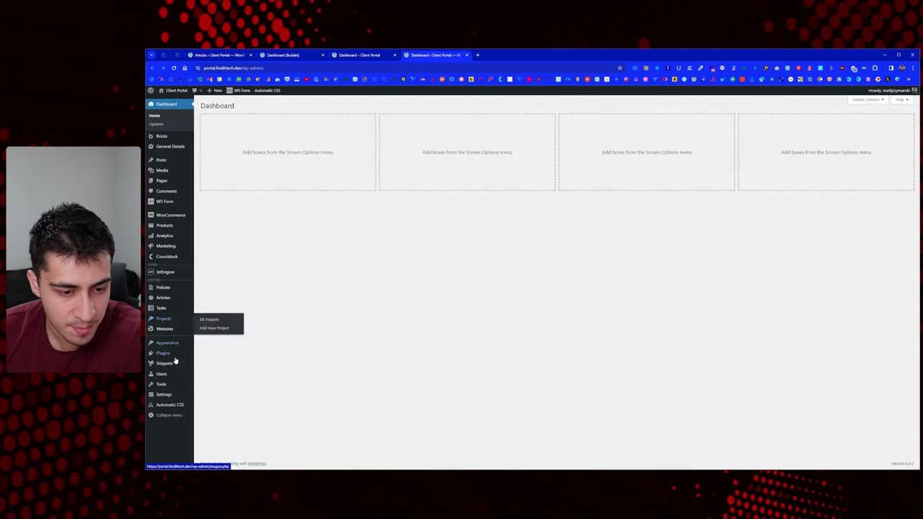
mouse_move(170, 406)
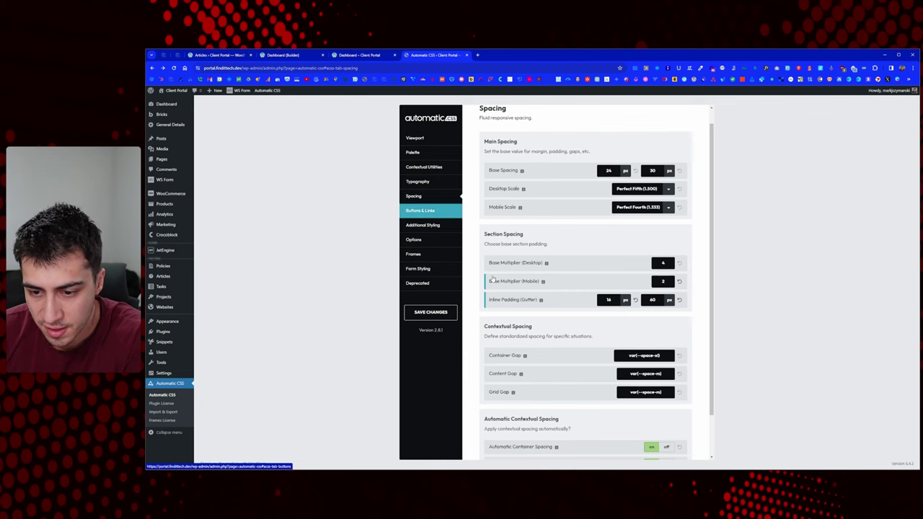
scroll(494, 279, "down", 2)
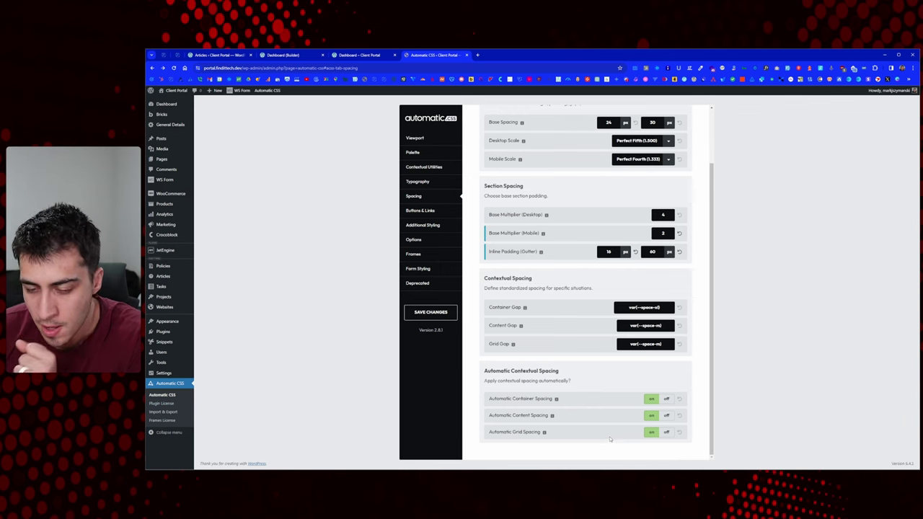
left_click(667, 417)
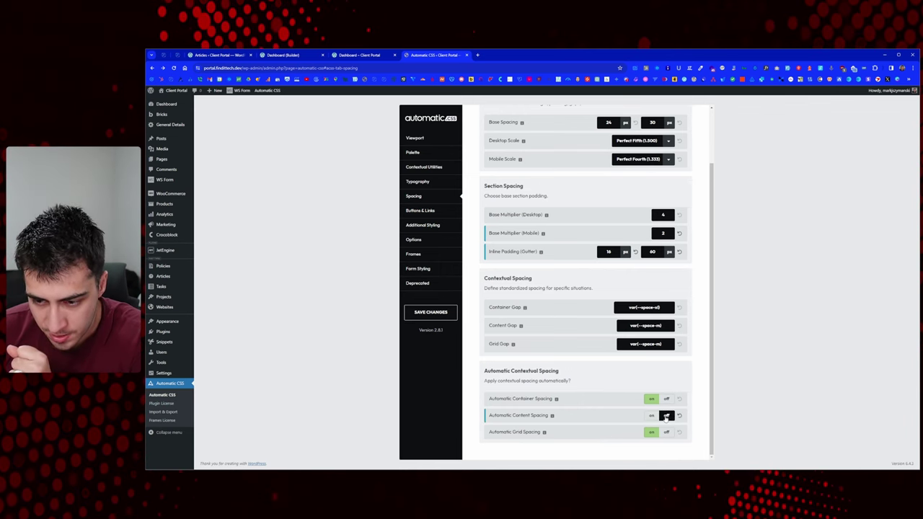
left_click(452, 315)
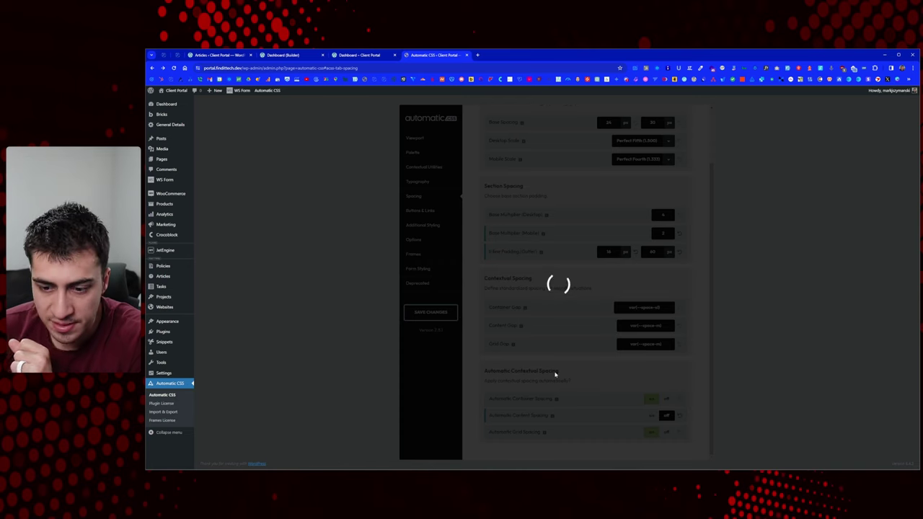
Step: Reload the front-end dashboard to check its spacing without automatic content spacing
key("ctrl+shift+Tab")
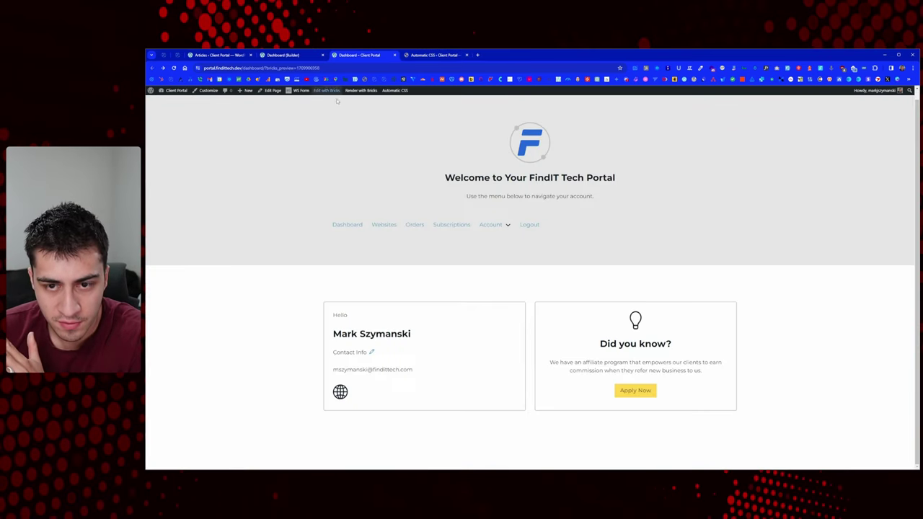
right_click(254, 185)
left_click(265, 206)
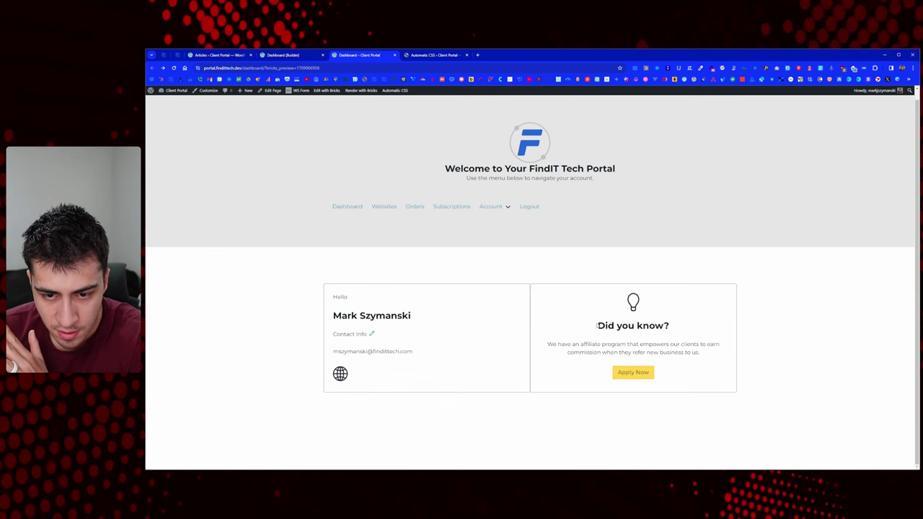
Step: Turn off Automatic Container Spacing in the Automatic CSS spacing settings and save the changes
left_click(438, 54)
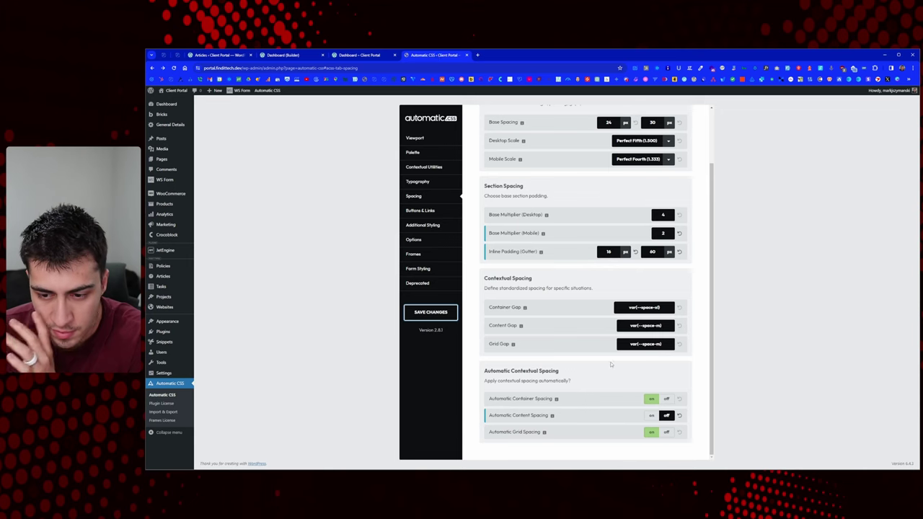
left_click(666, 399)
left_click(430, 312)
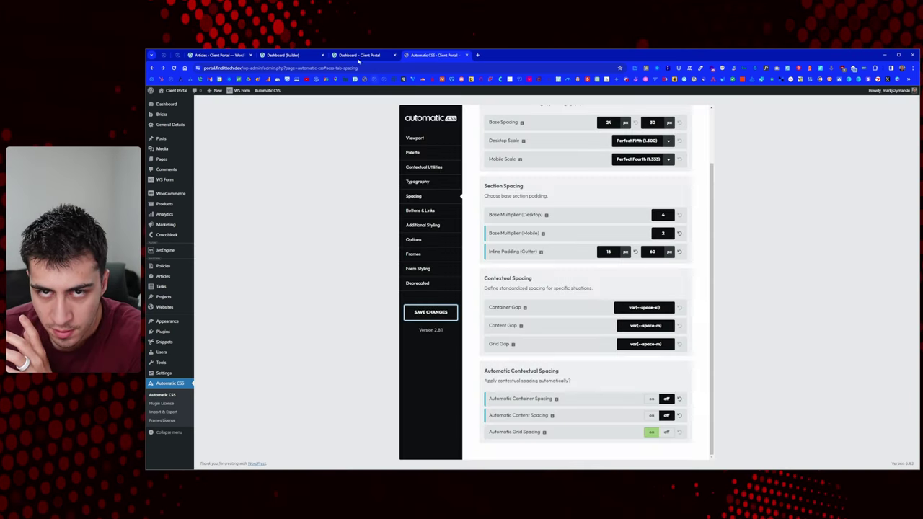
Step: Reload the front-end dashboard to check the header and card spacing without automatic container spacing
left_click(360, 55)
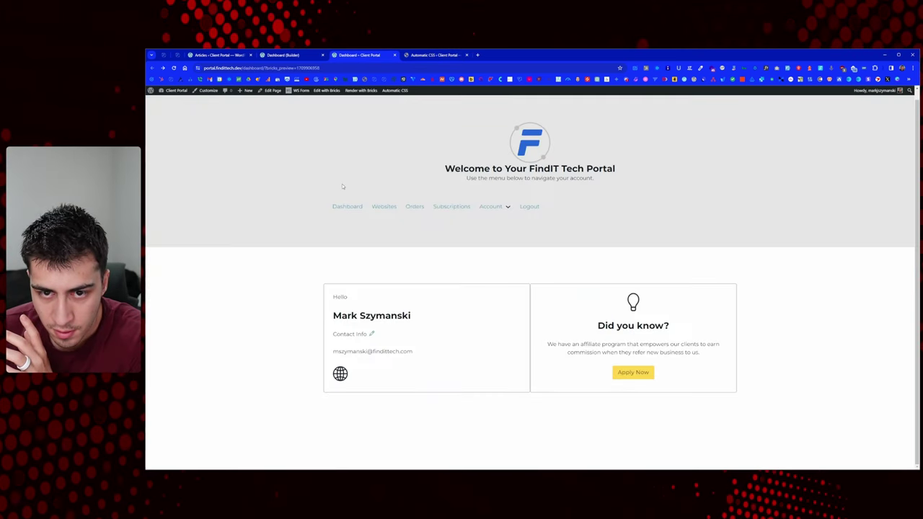
right_click(333, 191)
left_click(345, 211)
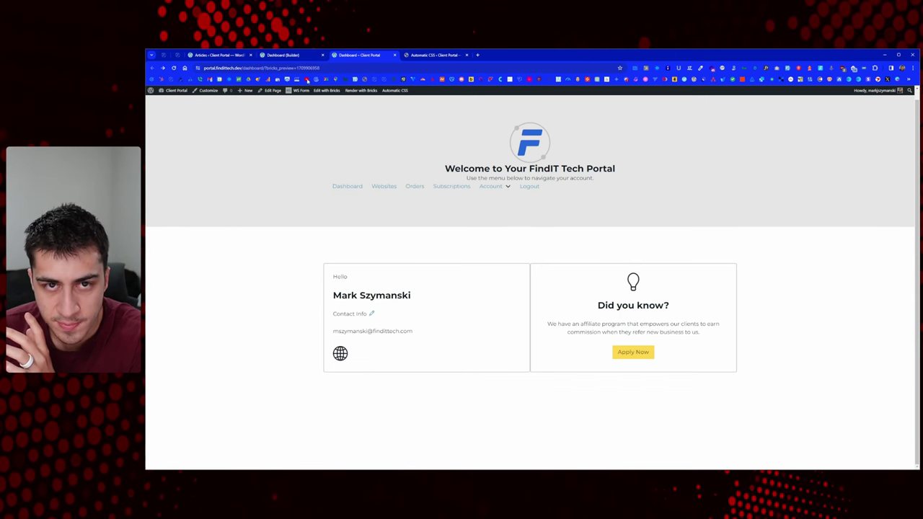
Step: Turn off Automatic Grid Spacing in the Automatic CSS spacing settings and save the changes
left_click(282, 55)
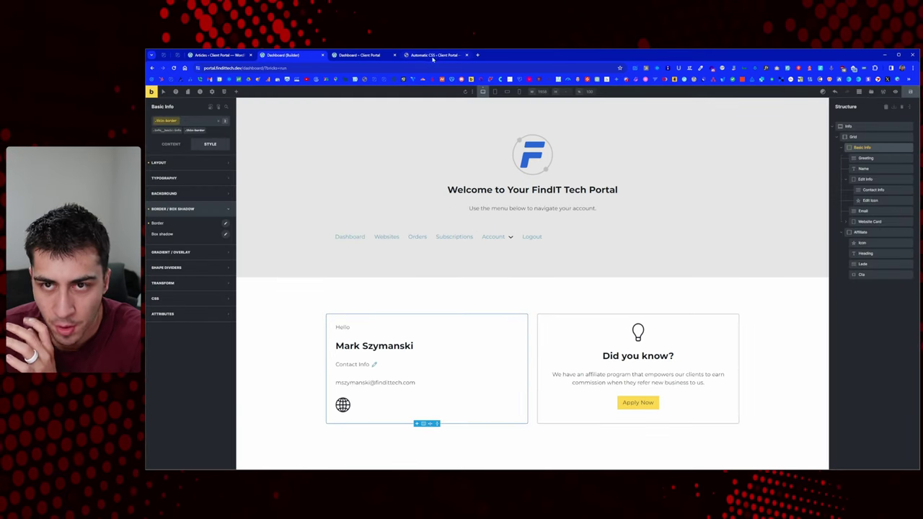
left_click(405, 56)
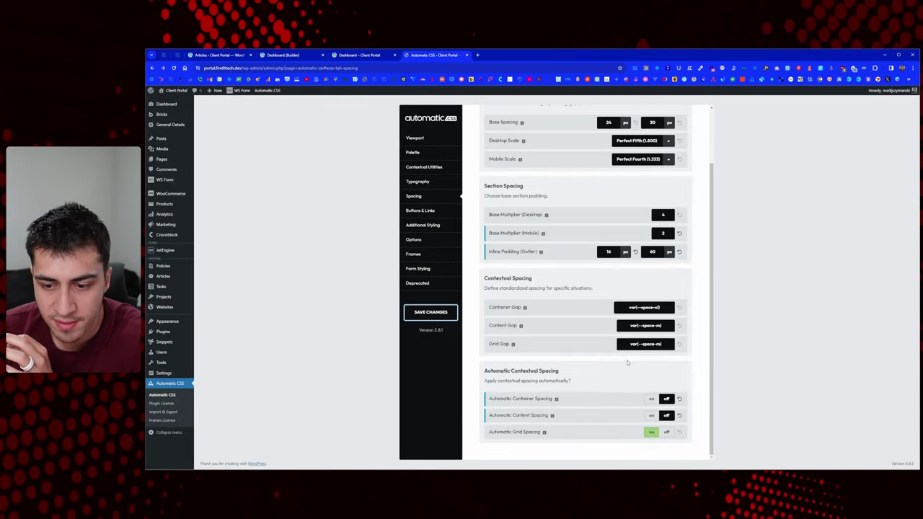
left_click(665, 432)
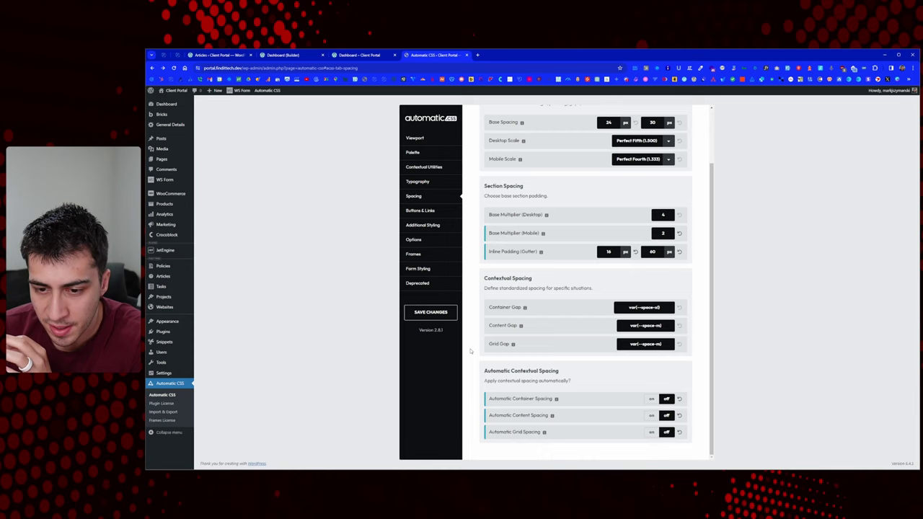
left_click(444, 314)
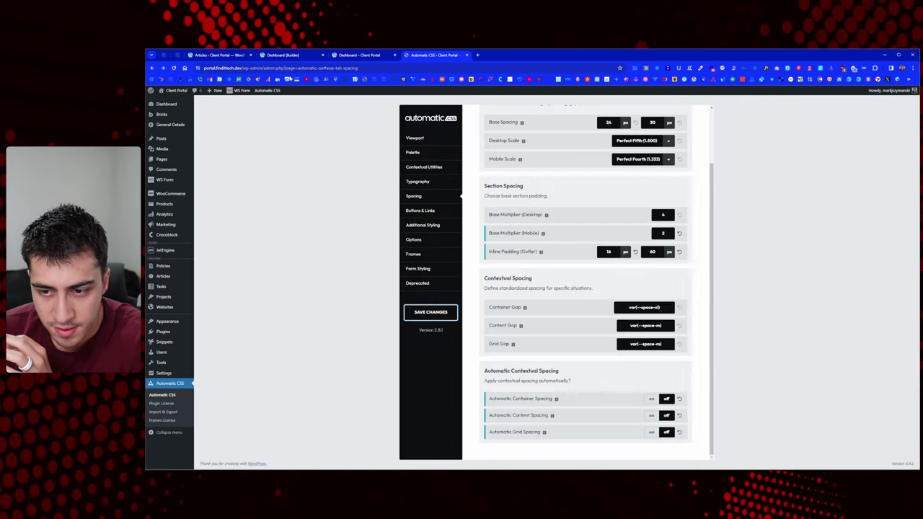
Step: Reload the front-end dashboard to check the gap between the two cards without automatic grid spacing
left_click(283, 55)
right_click(324, 172)
left_click(359, 55)
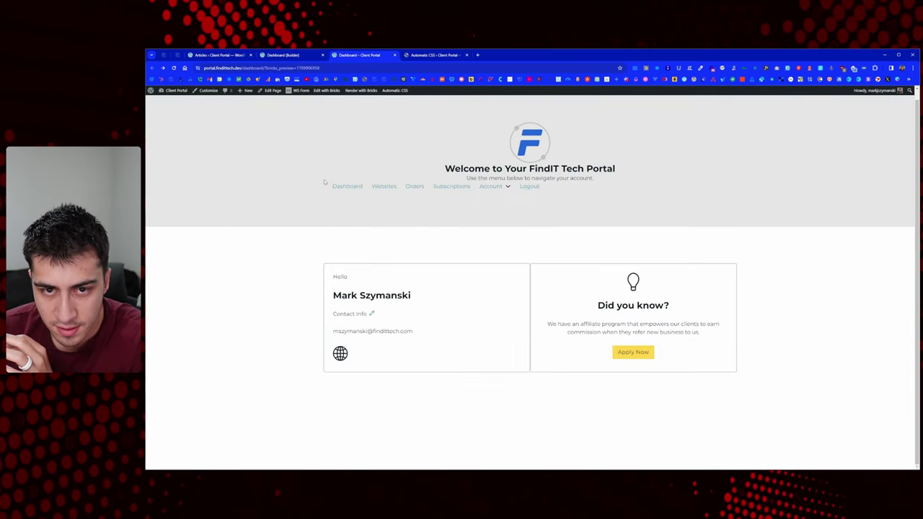
right_click(324, 180)
left_click(344, 203)
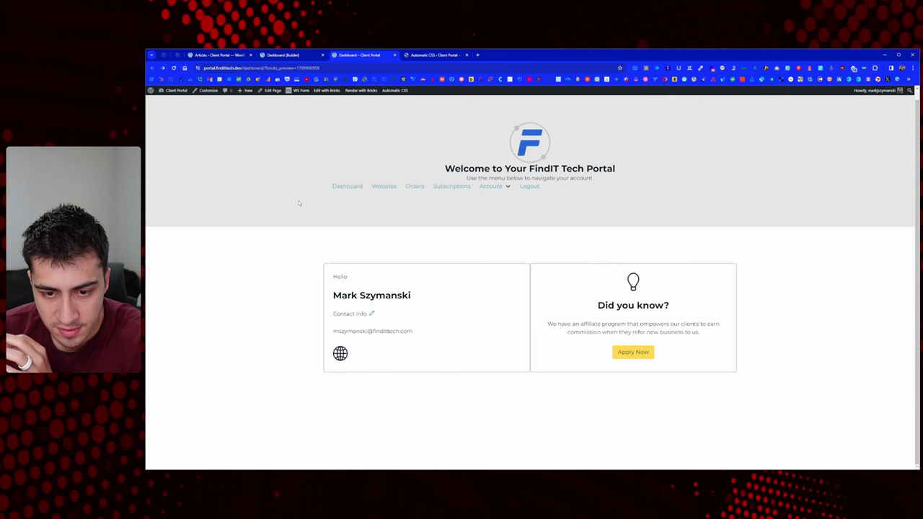
Step: Inspect the Greeting and Name elements of the Basic Info block in the builder
left_click(284, 55)
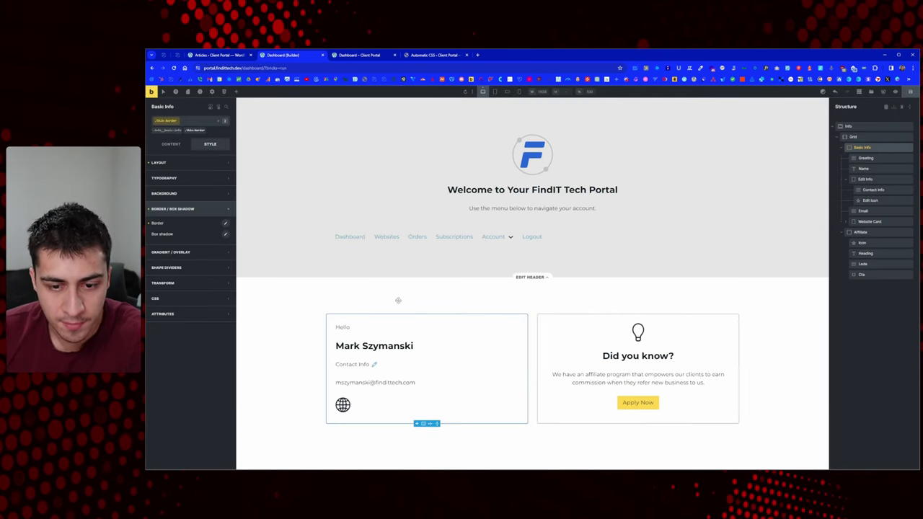
left_click(342, 336)
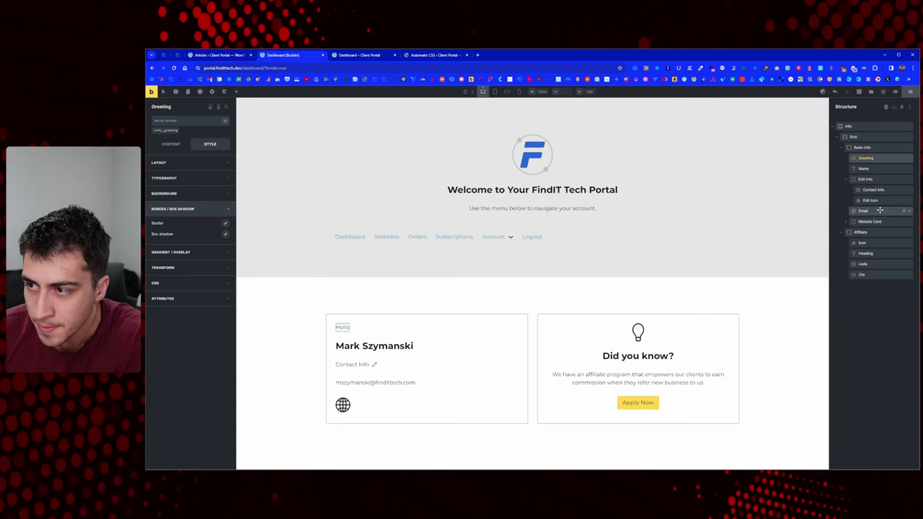
left_click(867, 168)
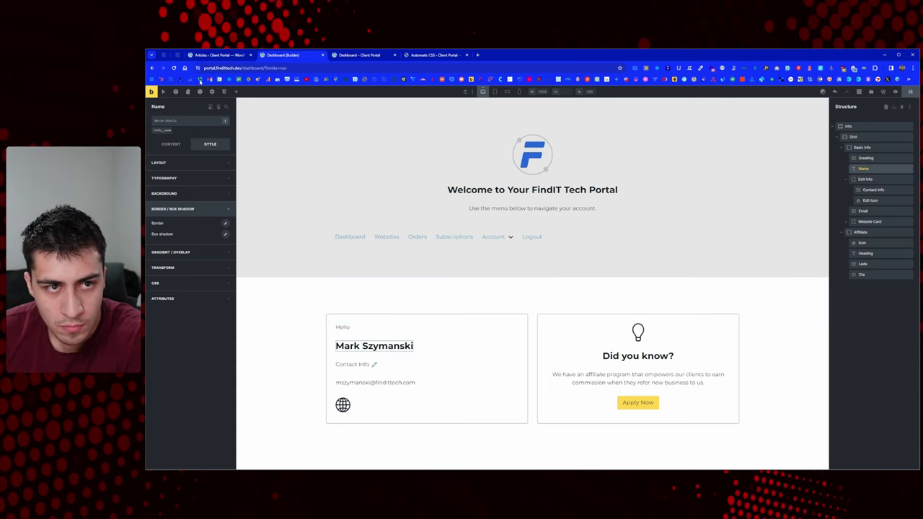
Step: Reload the builder and add a test section below the info cards containing a heading, button, text link, icon and block
left_click(173, 67)
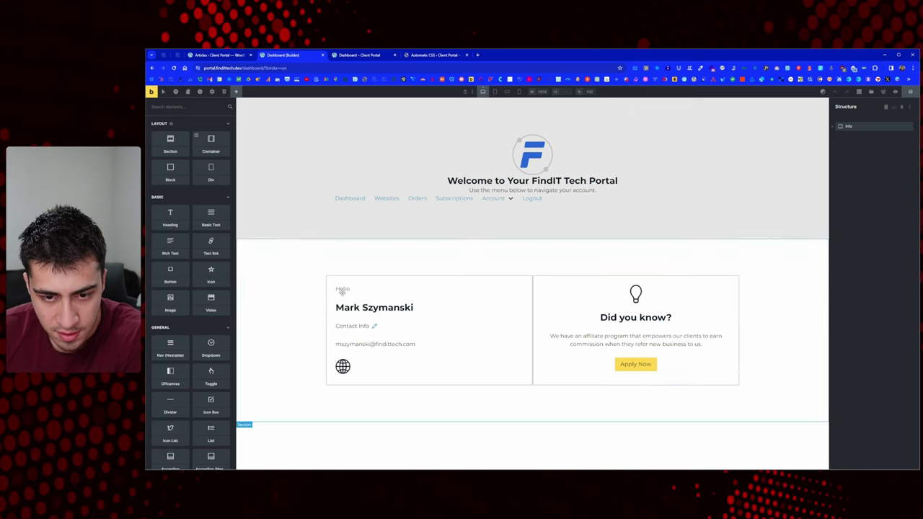
left_click(342, 289)
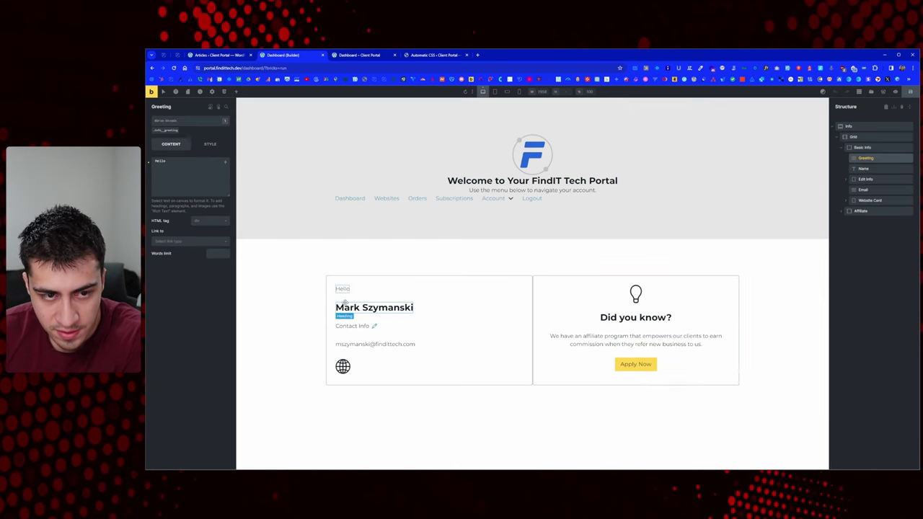
key("ctrl+v")
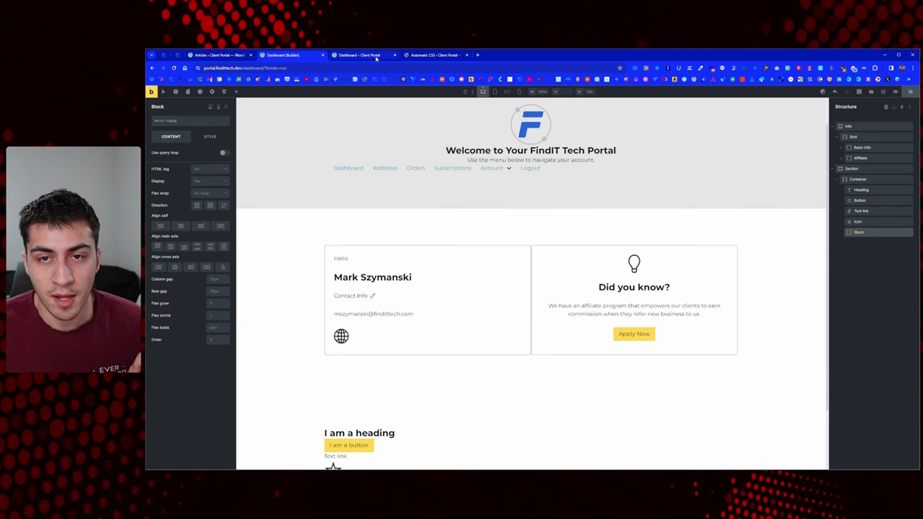
Step: Examine the contextual spacing options and the builder's theme style settings for the Container and Block elements, including their gaps
left_click(435, 55)
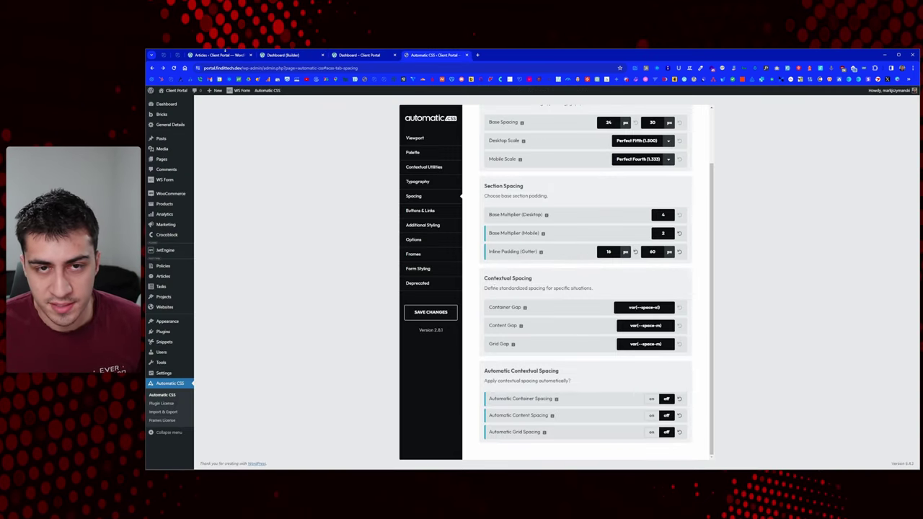
left_click(289, 55)
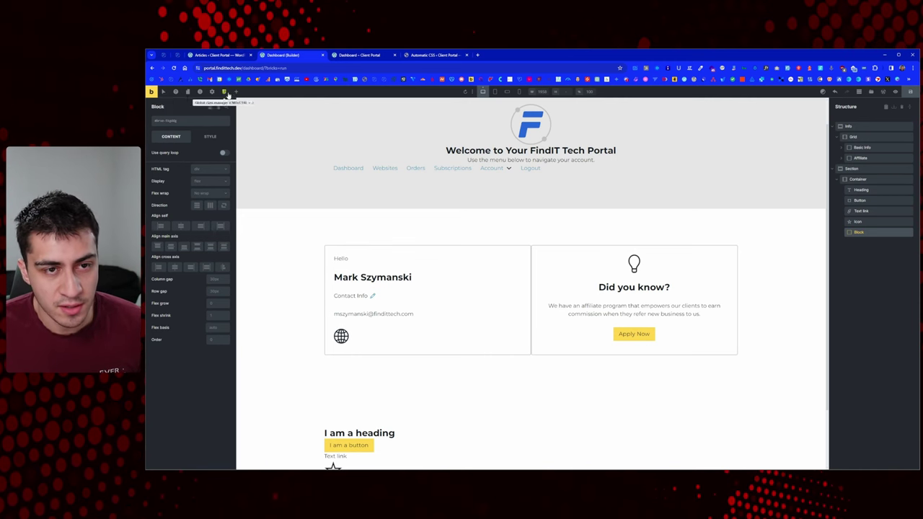
left_click(212, 92)
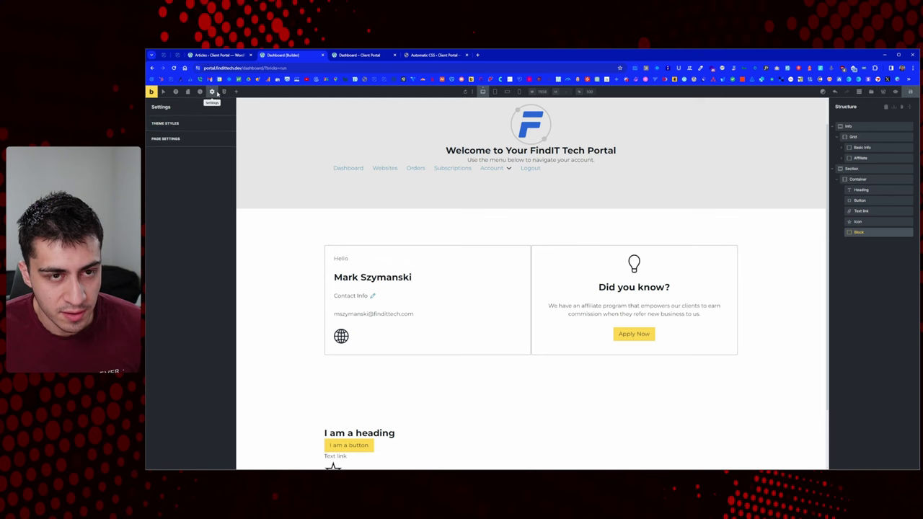
left_click(165, 123)
scroll(189, 206, "down", 1)
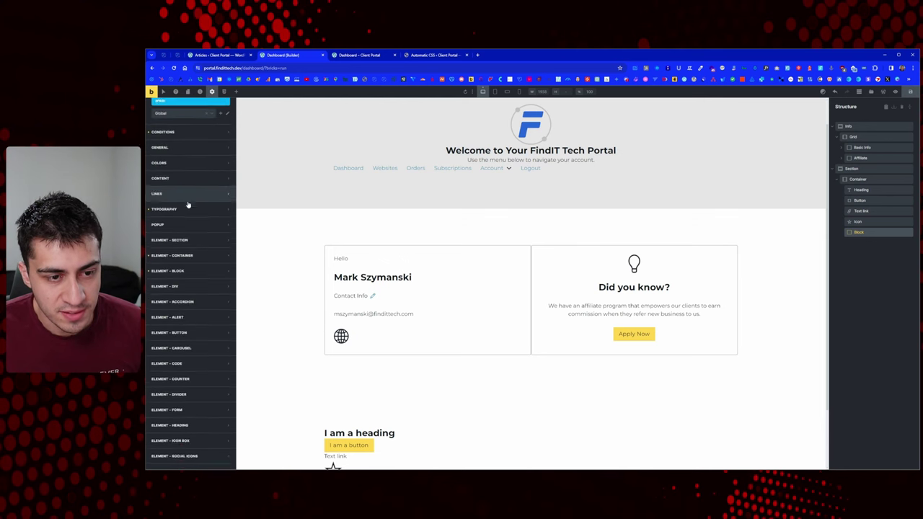
left_click(194, 255)
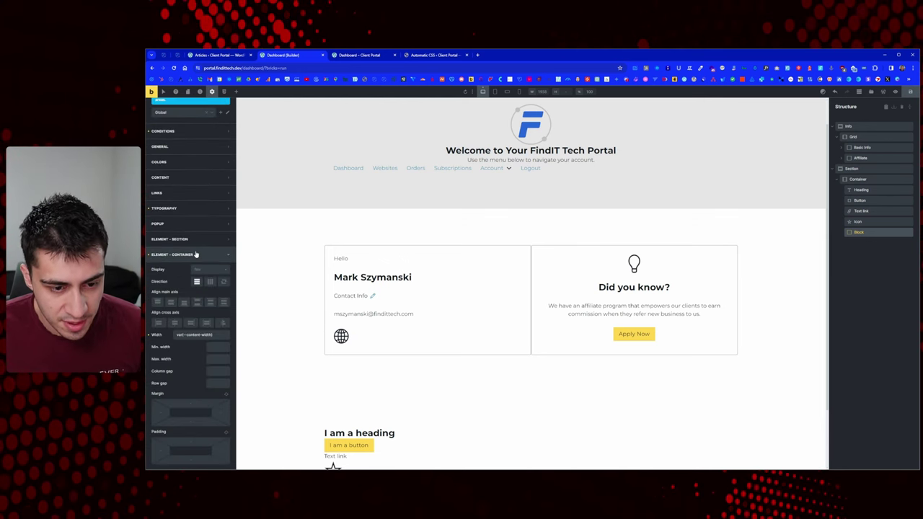
scroll(196, 255, "down", 1)
left_click(199, 228)
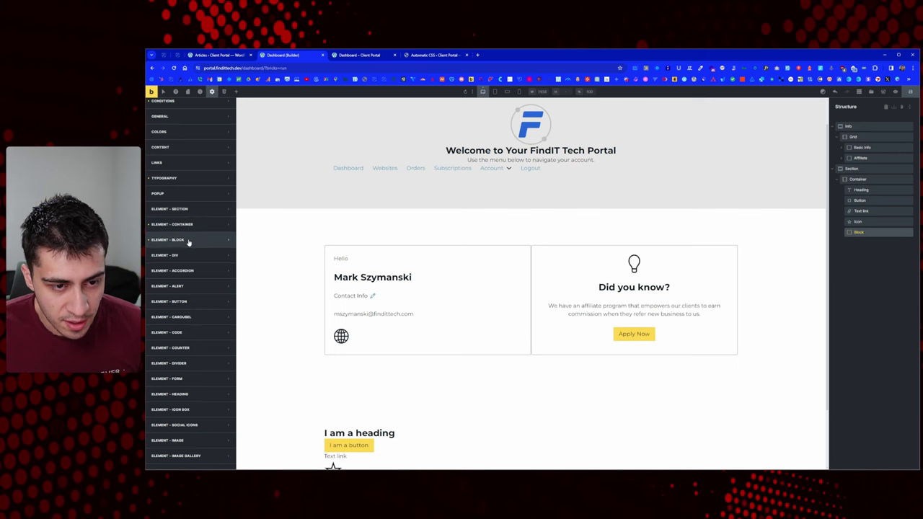
left_click(192, 240)
scroll(195, 245, "down", 2)
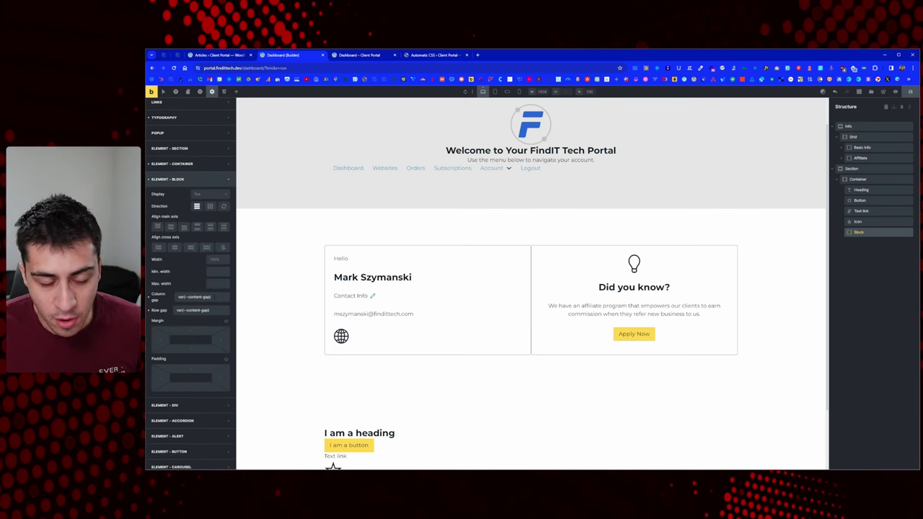
Step: Clear the Block element's column gap and row gap in the theme styles, and check the Container element's gaps
left_click(211, 297)
key("ctrl+a")
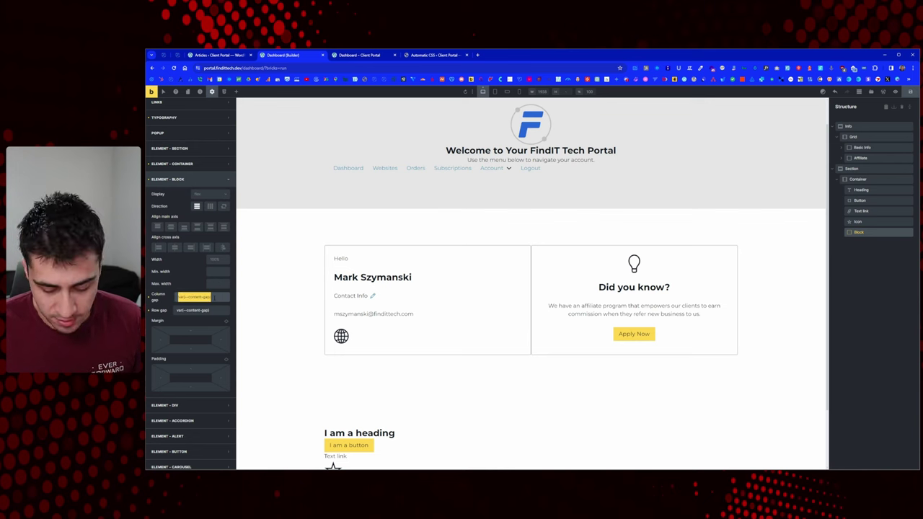
key("BackSpace")
key("Tab")
key("BackSpace")
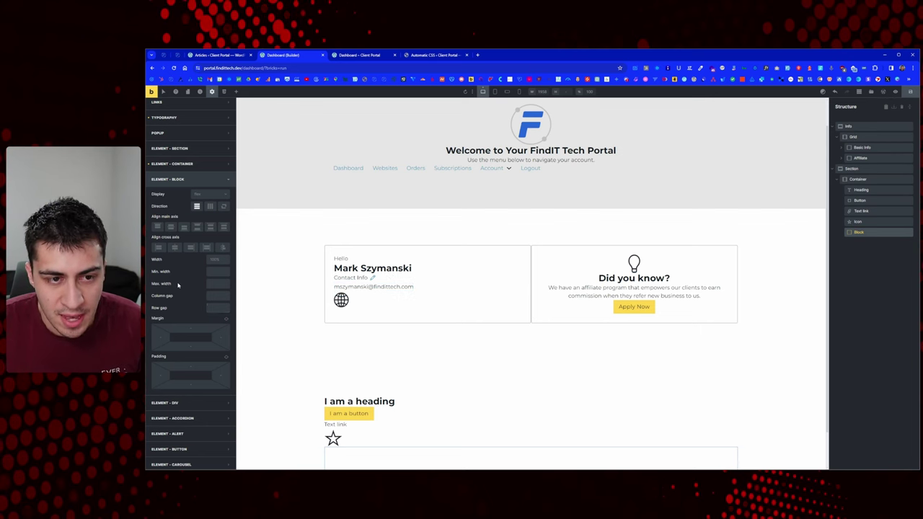
left_click(210, 165)
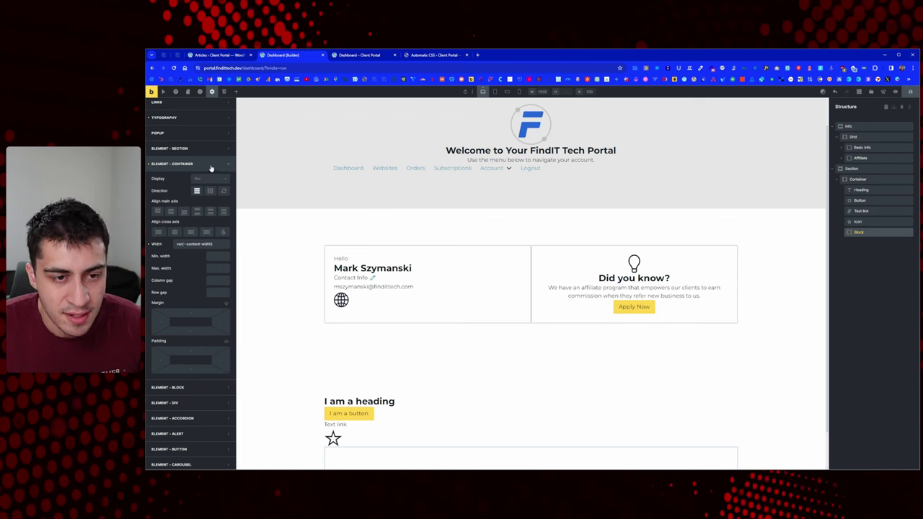
left_click(205, 390)
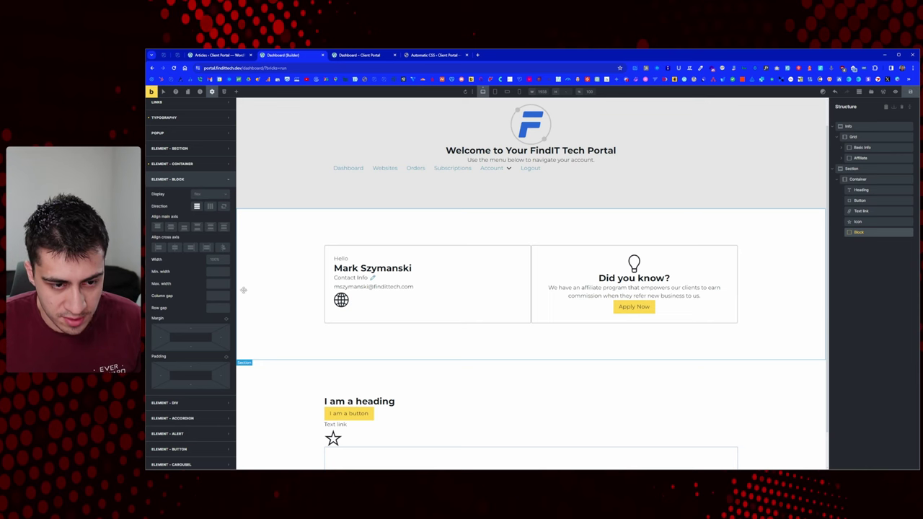
Step: Add another button below the block in the test section, and delete the whole test section
key("Escape")
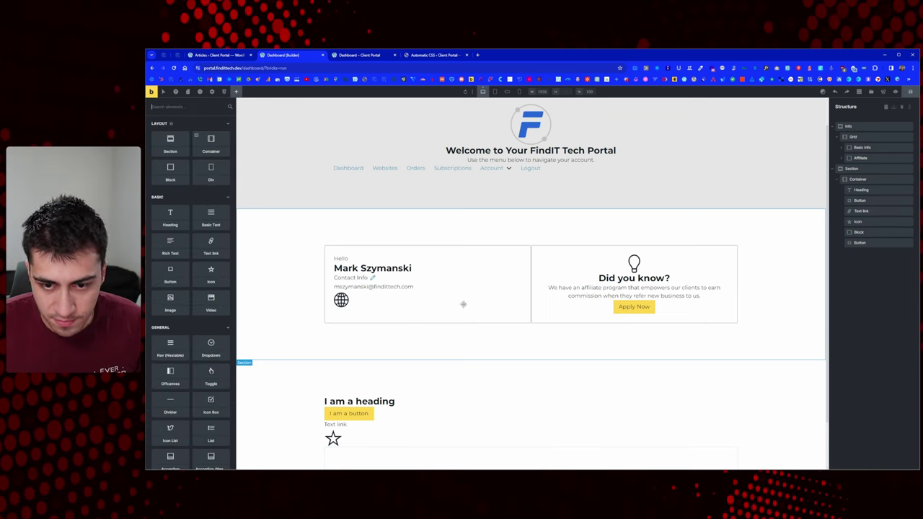
scroll(358, 288, "down", 1)
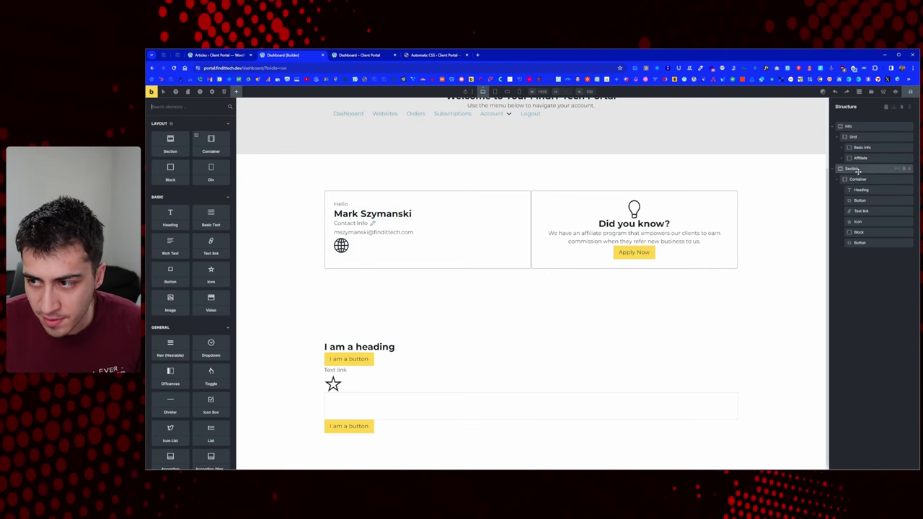
left_click(910, 169)
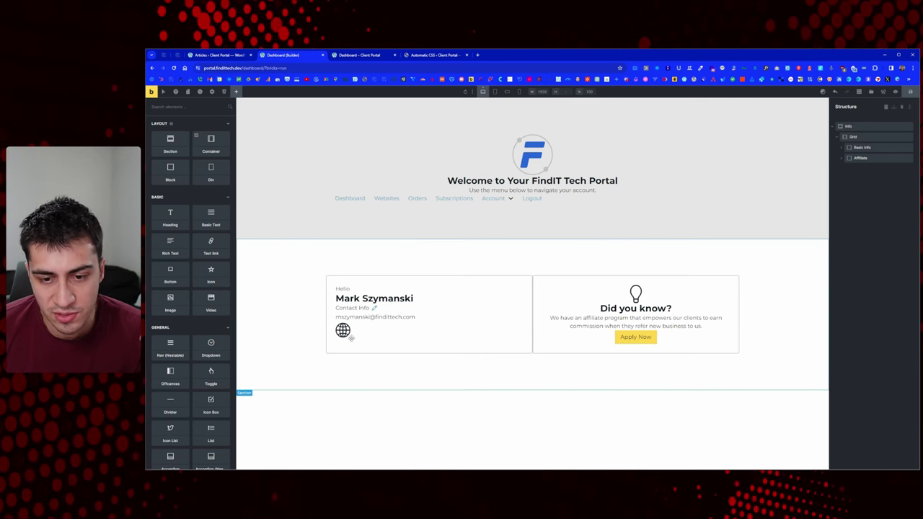
Step: Examine the Greeting, Edit Info, Contact Info and Email elements inside the Basic Info card
left_click(343, 288)
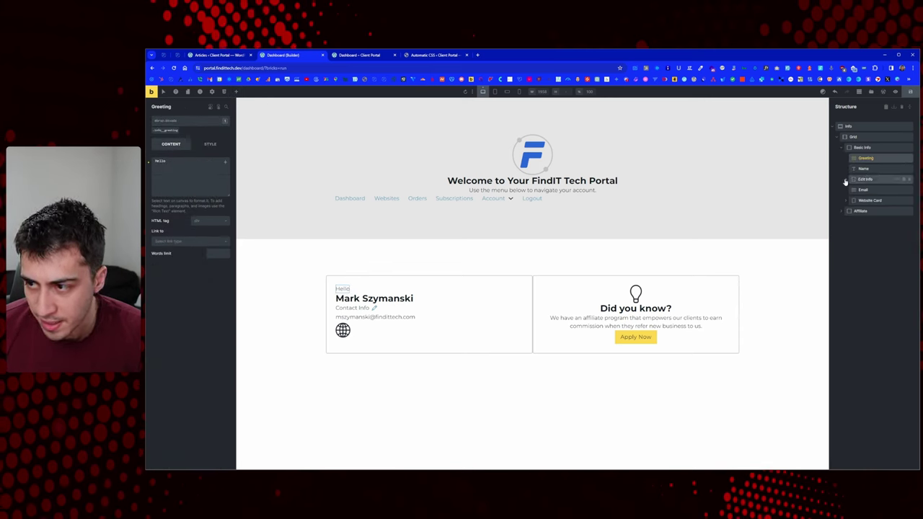
left_click(845, 182)
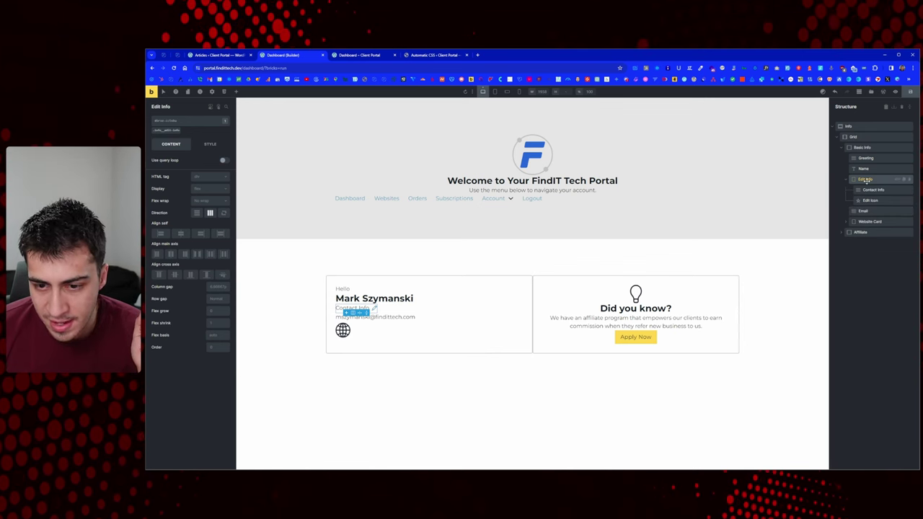
left_click(872, 190)
left_click(866, 180)
left_click(865, 209)
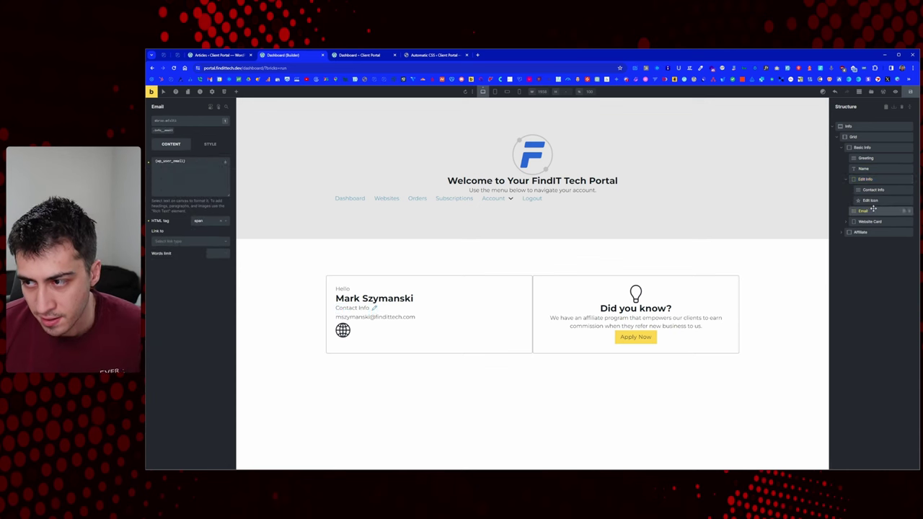
left_click(866, 179)
left_click(865, 209)
left_click(869, 179)
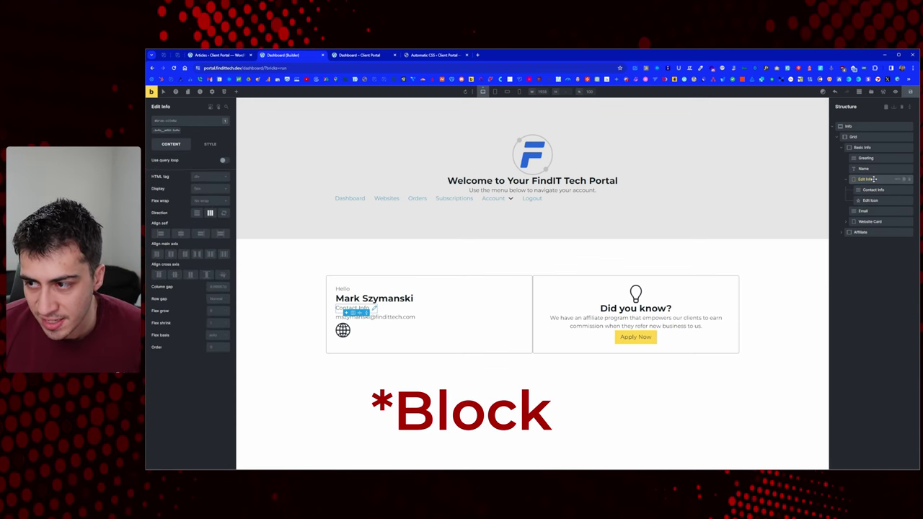
Step: Wrap Edit Info in a block and move the Email element into that block below it
right_click(873, 179)
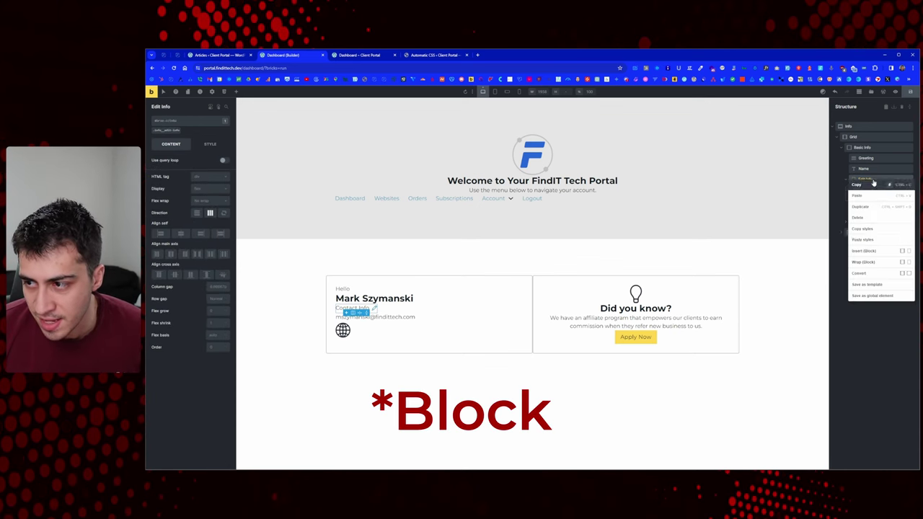
left_click(879, 252)
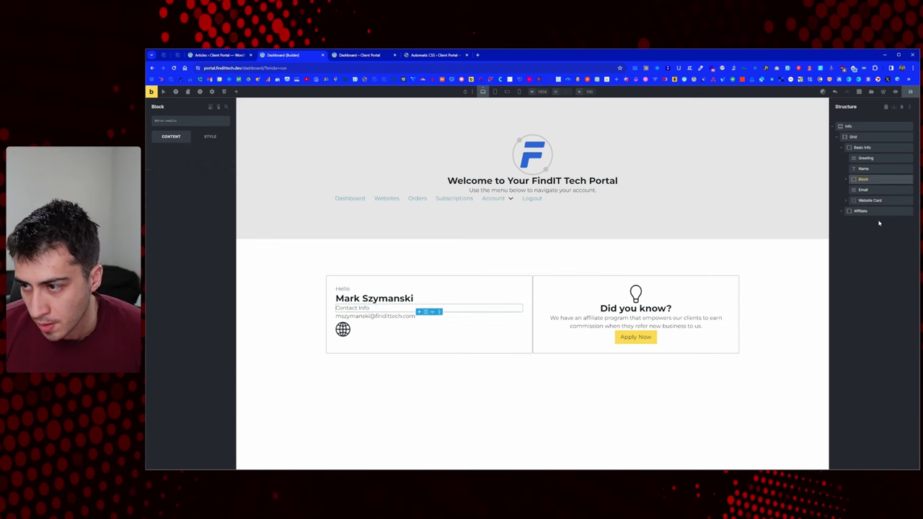
left_click(863, 200)
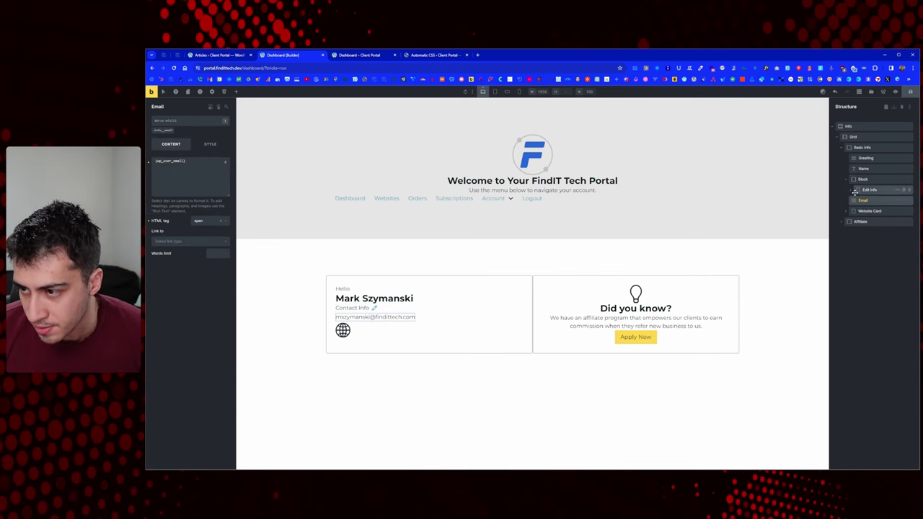
left_click(867, 190)
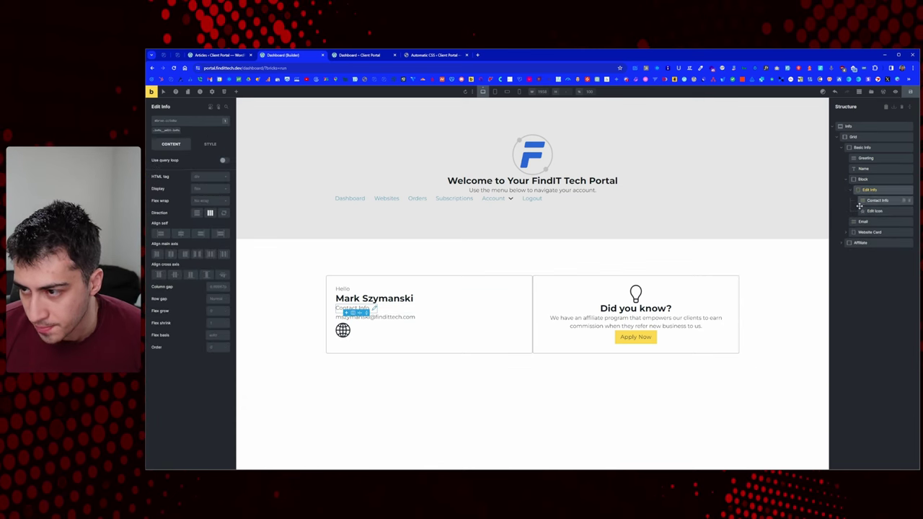
left_click_drag(863, 220, 870, 198)
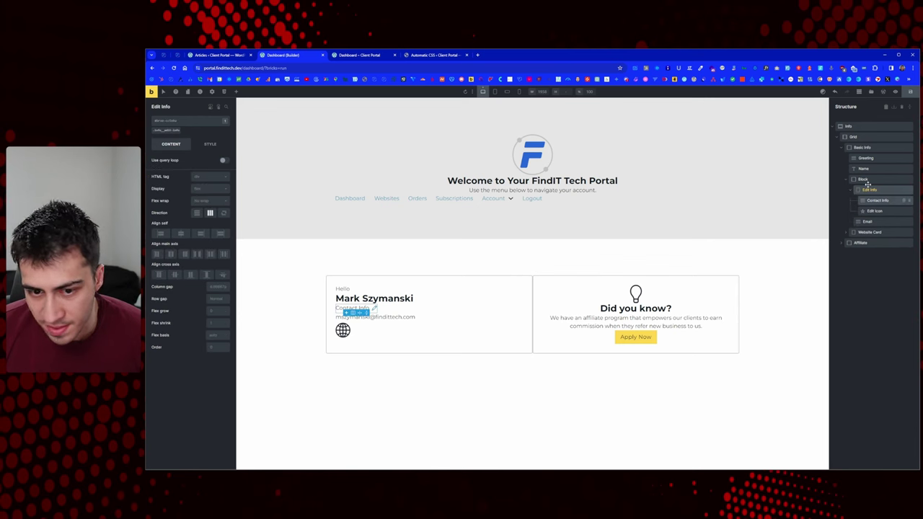
left_click(869, 178)
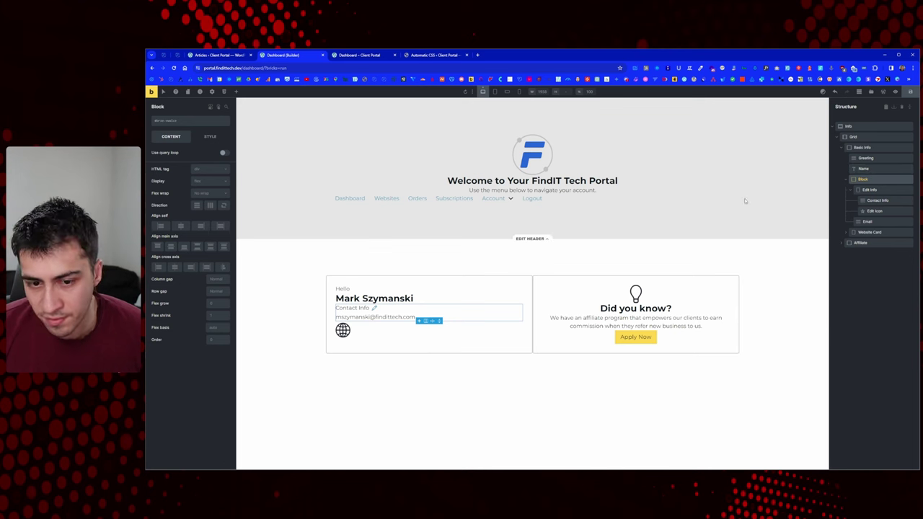
Step: Wrap the Greeting element in a block and move the Name element into it
right_click(868, 158)
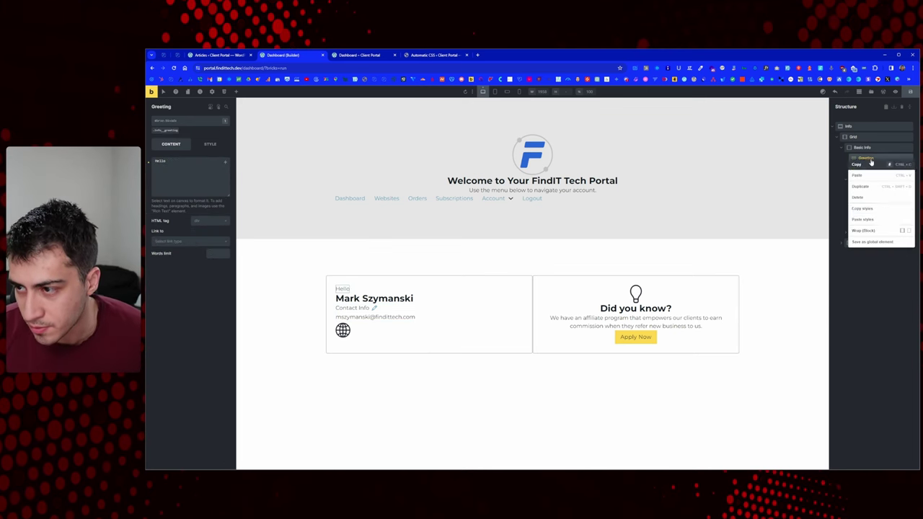
left_click(873, 231)
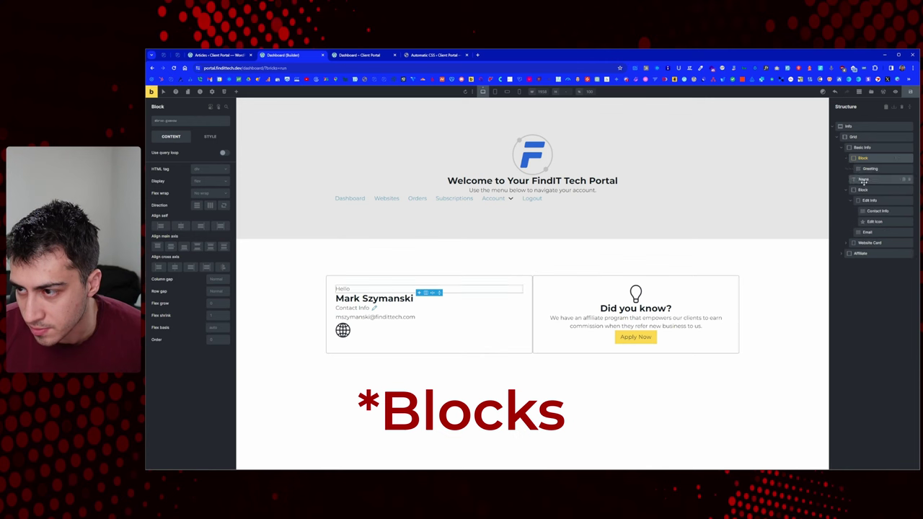
left_click_drag(864, 181, 863, 158)
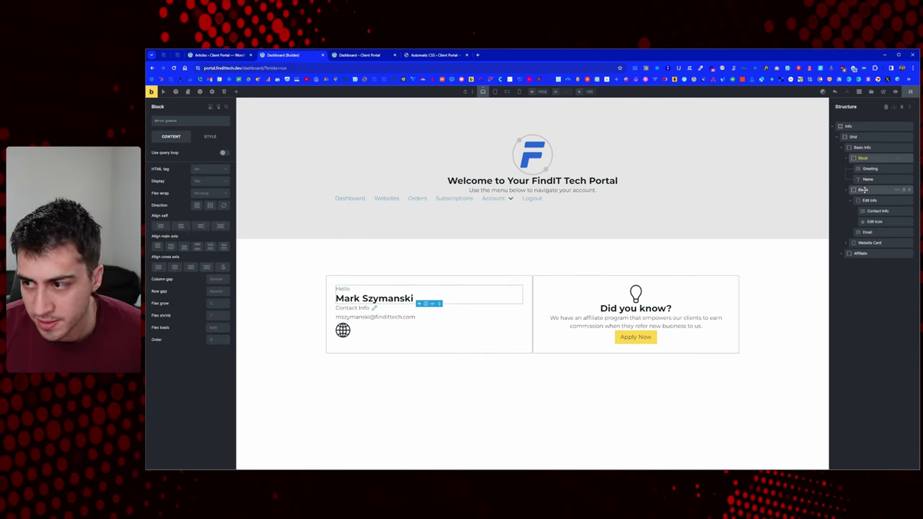
Step: Inspect the block holding Edit Info and Email, and expand the Website Card to view its child elements
left_click(864, 189)
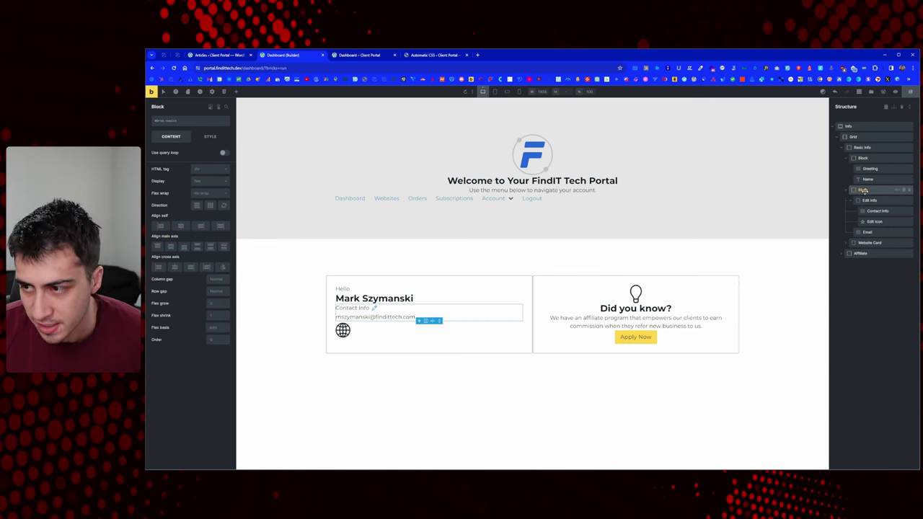
left_click(869, 200)
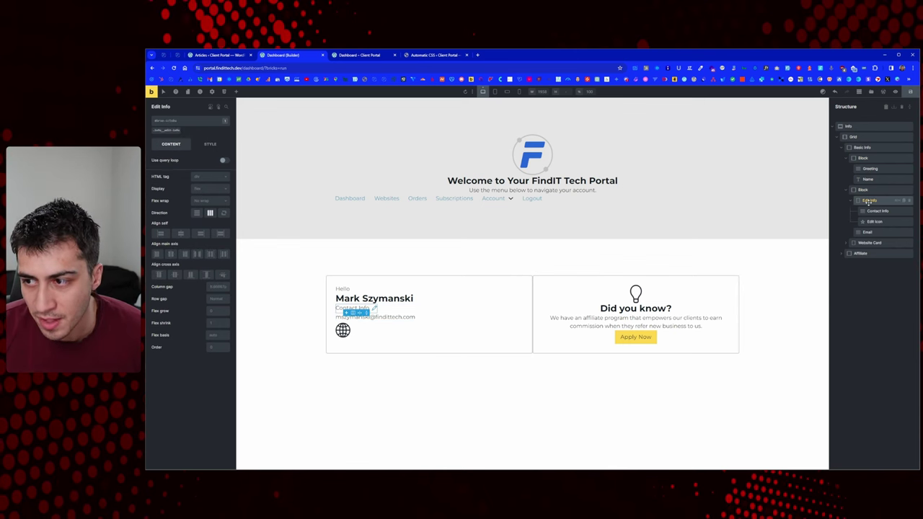
left_click(868, 232)
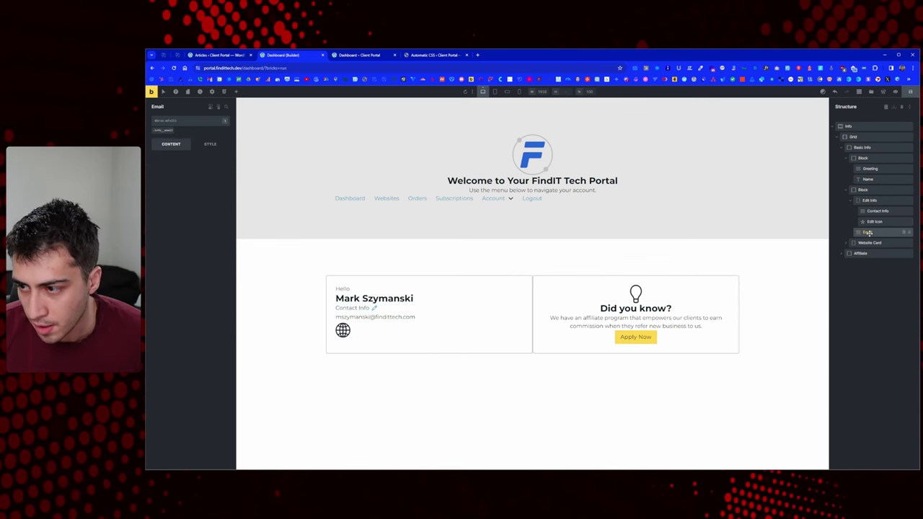
left_click(871, 244)
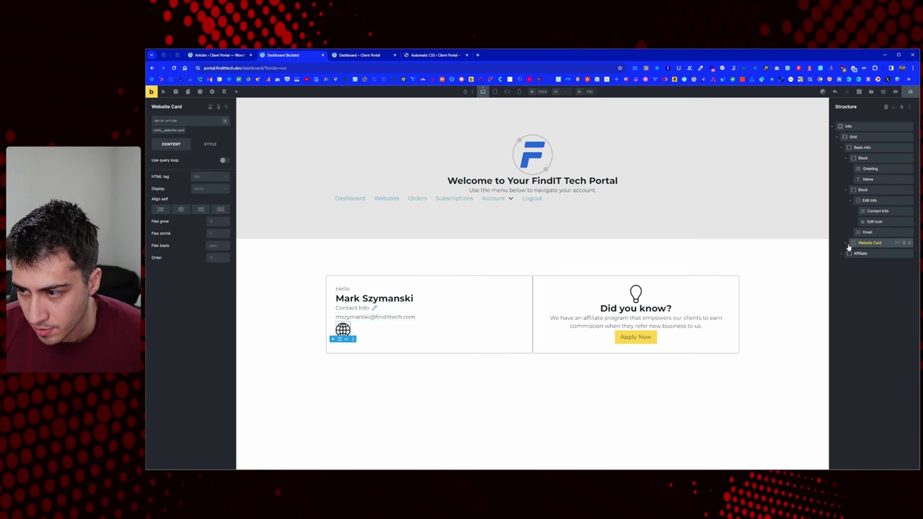
left_click(851, 243)
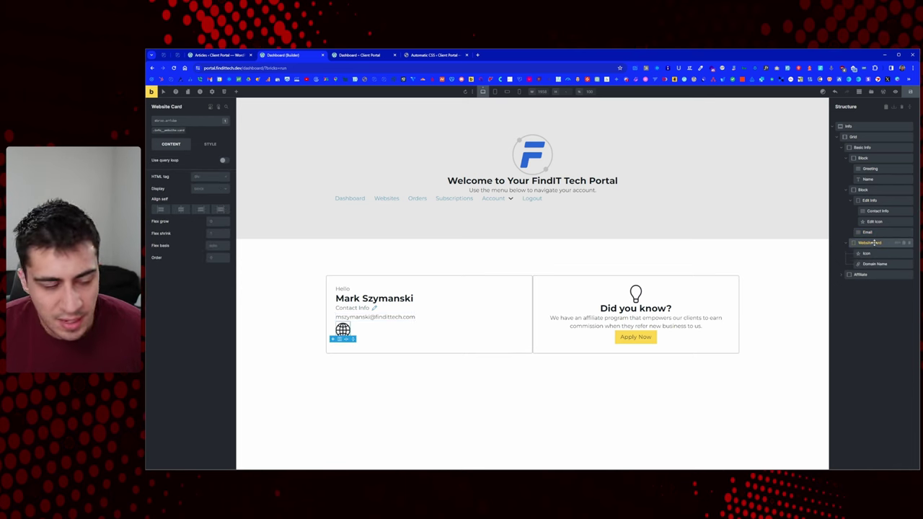
Step: Switch to the existing portal's dashboard to check the label above the website link, and return to the builder
left_click(180, 58)
double_click(368, 245)
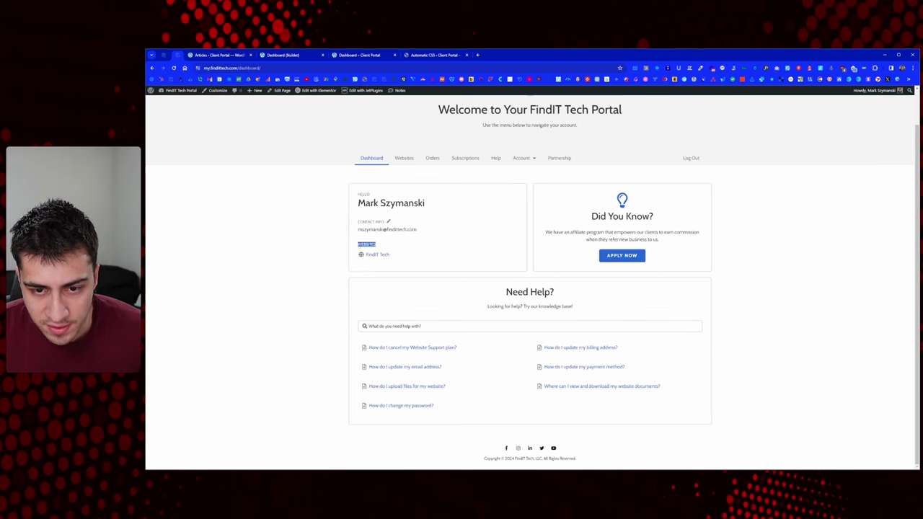
left_click(283, 55)
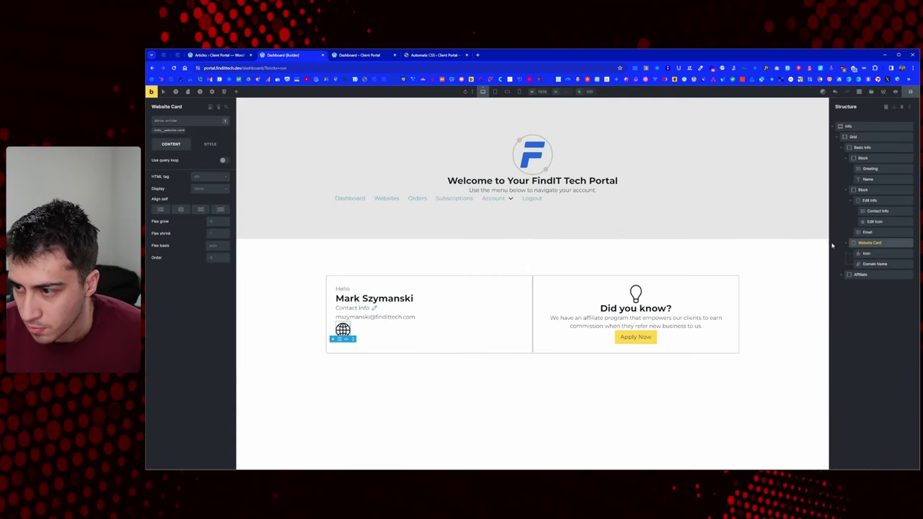
Step: Duplicate the Contact Info text and place the copy directly above the Website Card
left_click(882, 212)
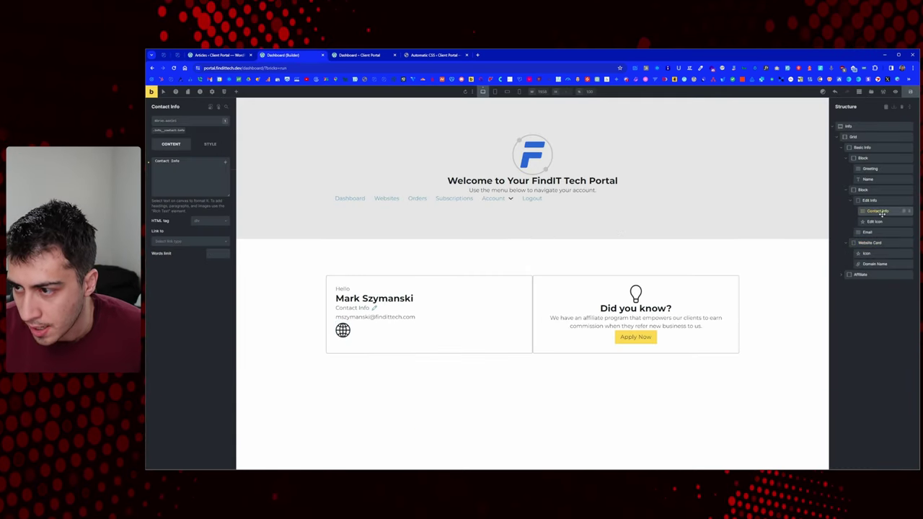
left_click(903, 212)
left_click_drag(876, 222, 871, 254)
Step: Wrap the copied Contact Info text in a block and move the Website Card into that block below it
right_click(868, 246)
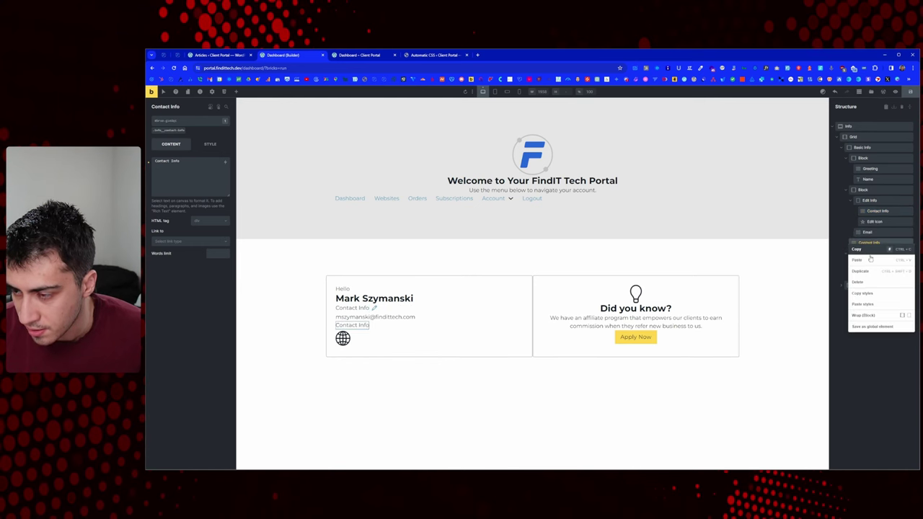
left_click(878, 316)
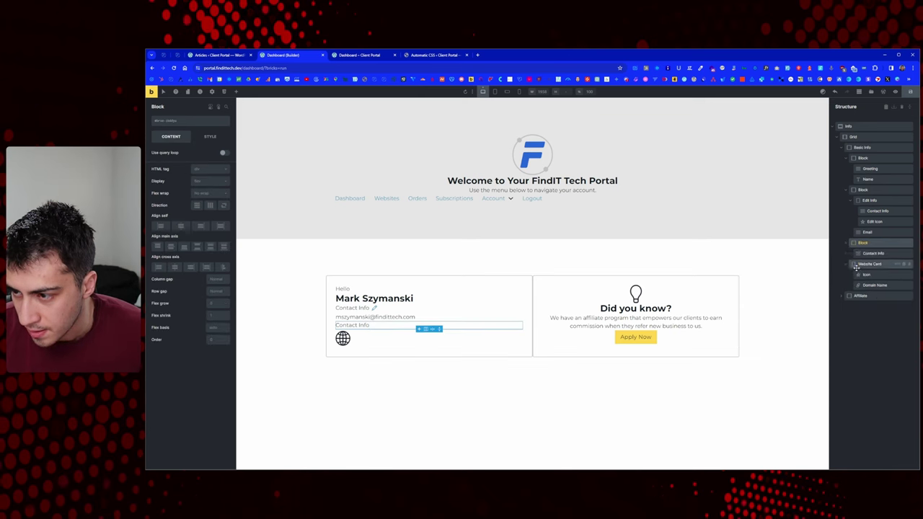
mouse_move(856, 268)
left_mouse_down()
mouse_move(868, 261)
mouse_move(854, 266)
left_mouse_up()
left_click(872, 254)
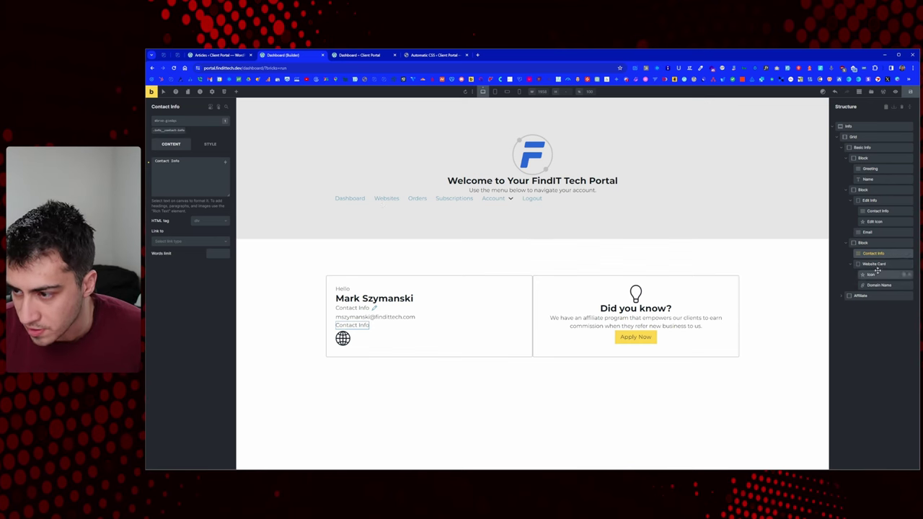
left_click(863, 243)
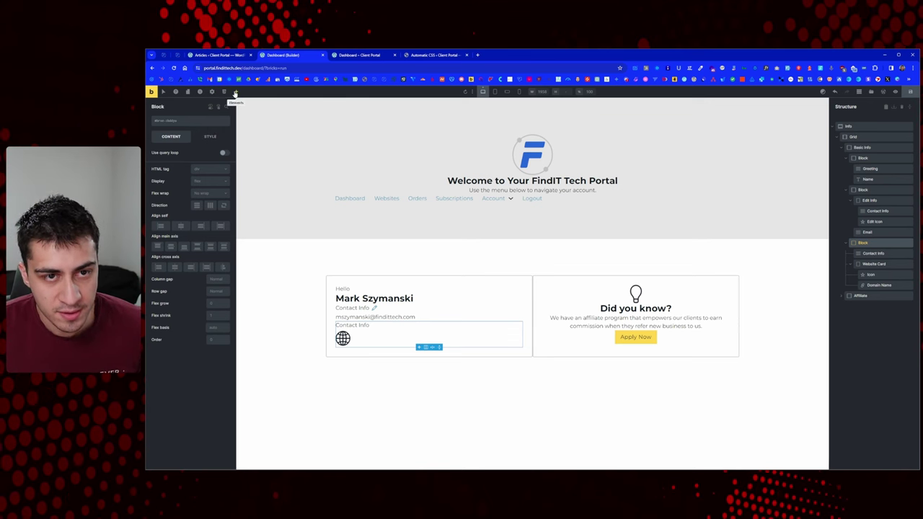
Step: Try setting the default column gap for Block elements in the global theme style to var(--content-gap)
left_click(212, 92)
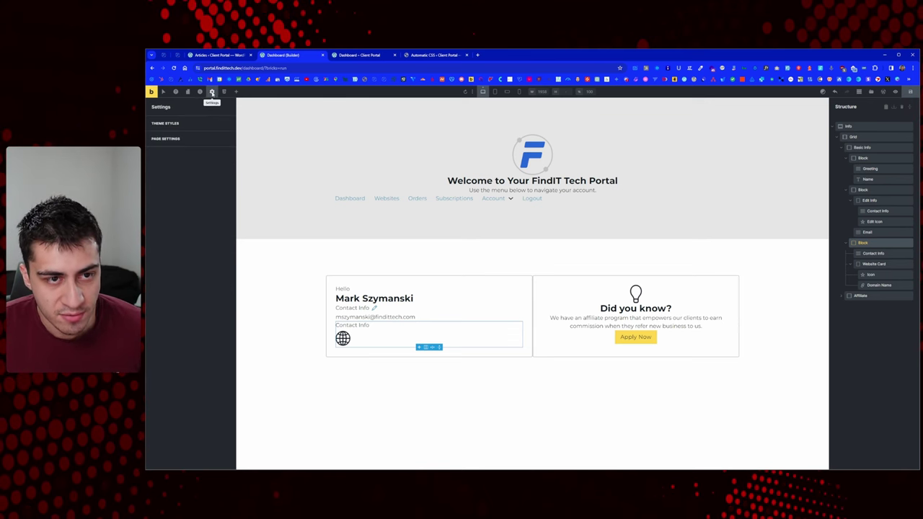
left_click(192, 124)
left_click(193, 289)
left_click(192, 287)
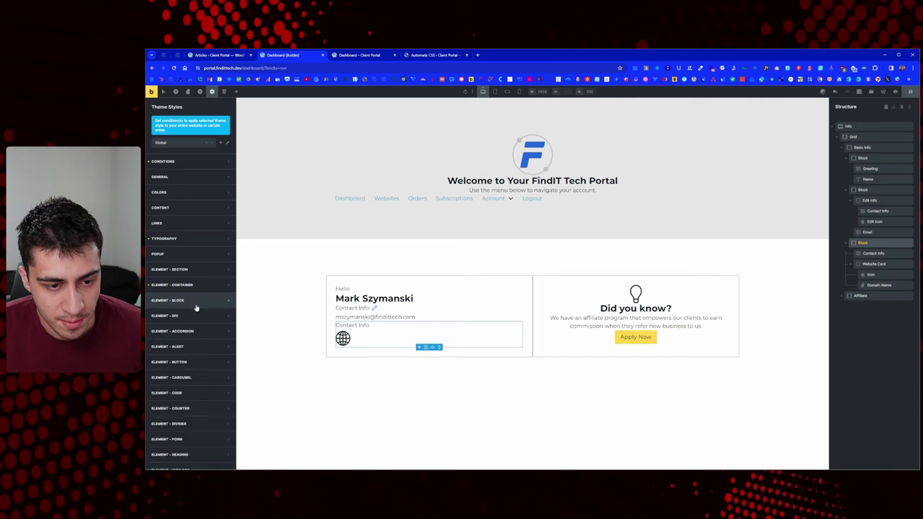
left_click(195, 300)
scroll(191, 303, "down", 2)
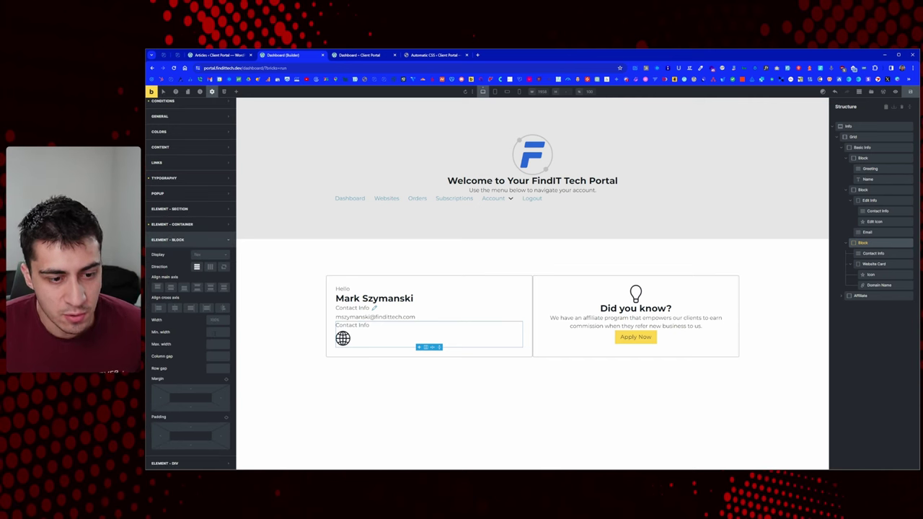
left_click(216, 360)
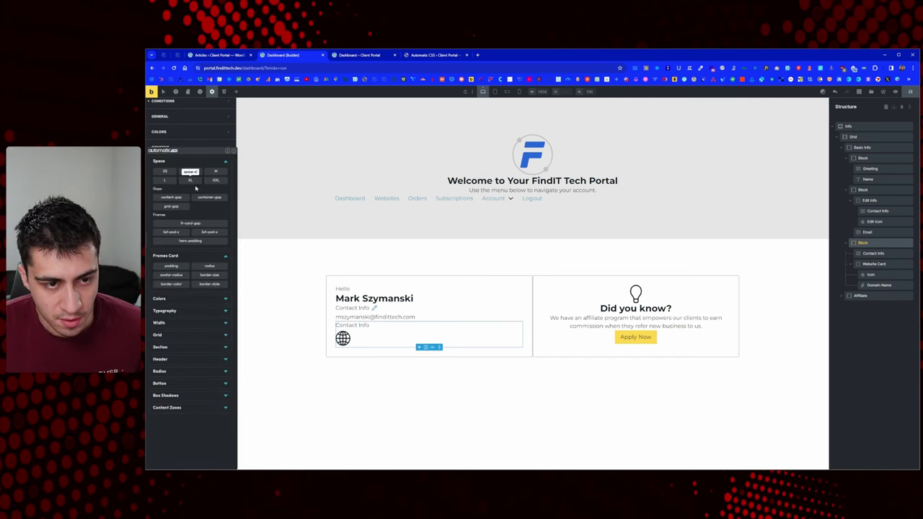
left_click(181, 201)
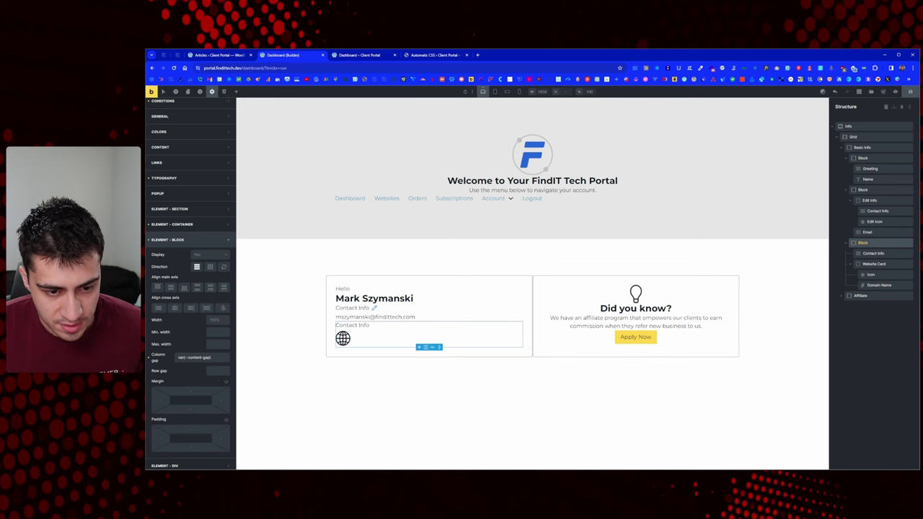
Step: Clear the Block element's column gap from the global theme style and collapse its settings
left_click(216, 370)
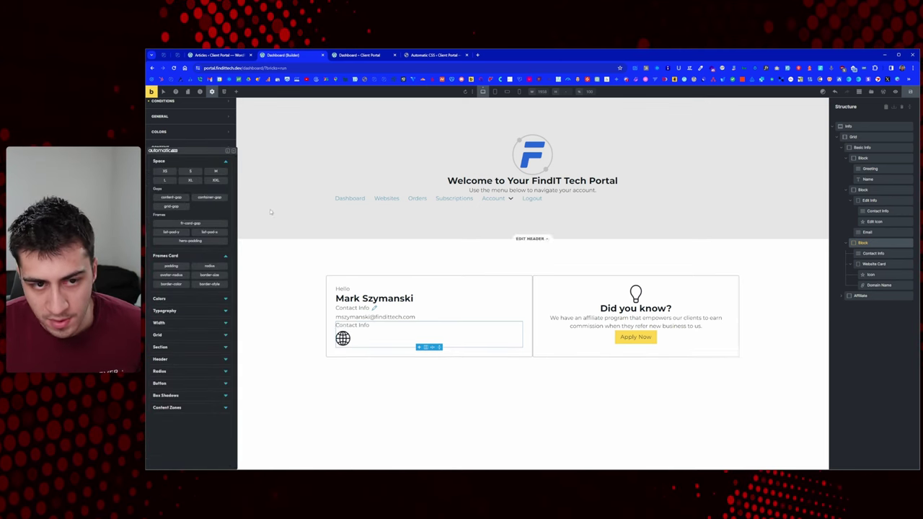
left_click(234, 151)
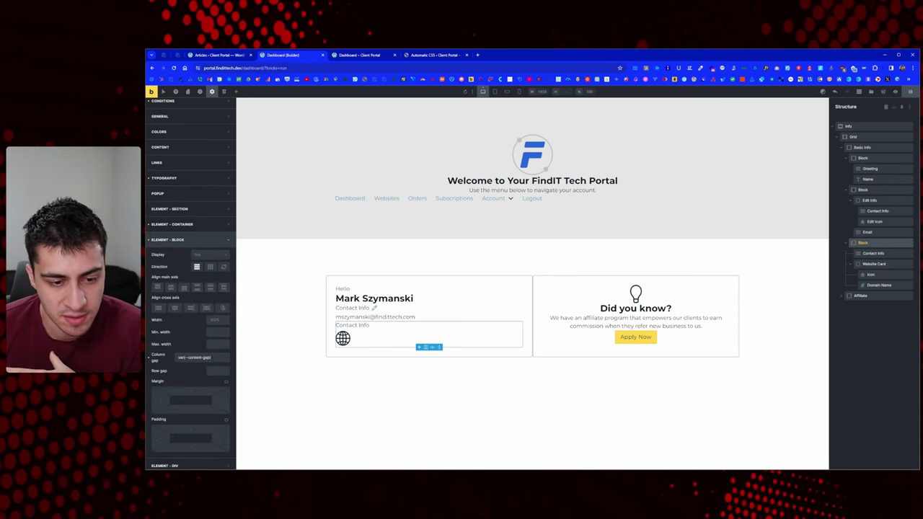
triple_click(194, 357)
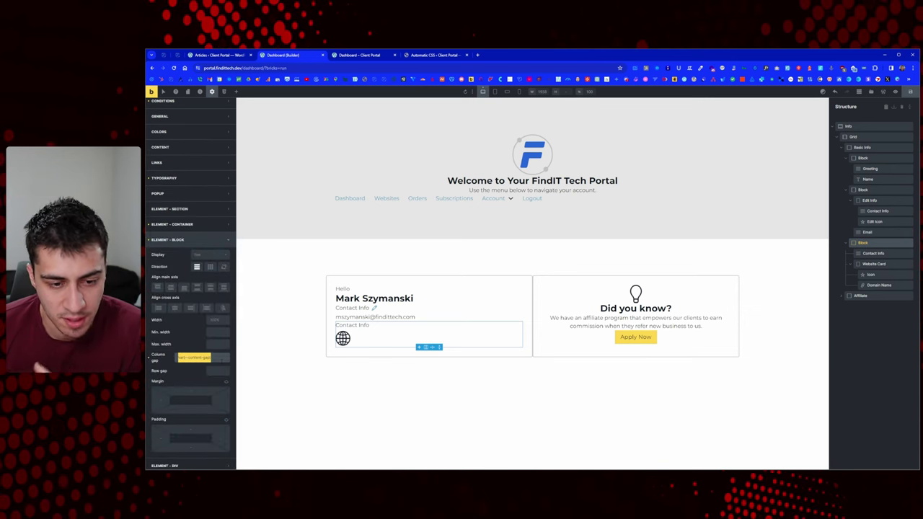
left_click(220, 240)
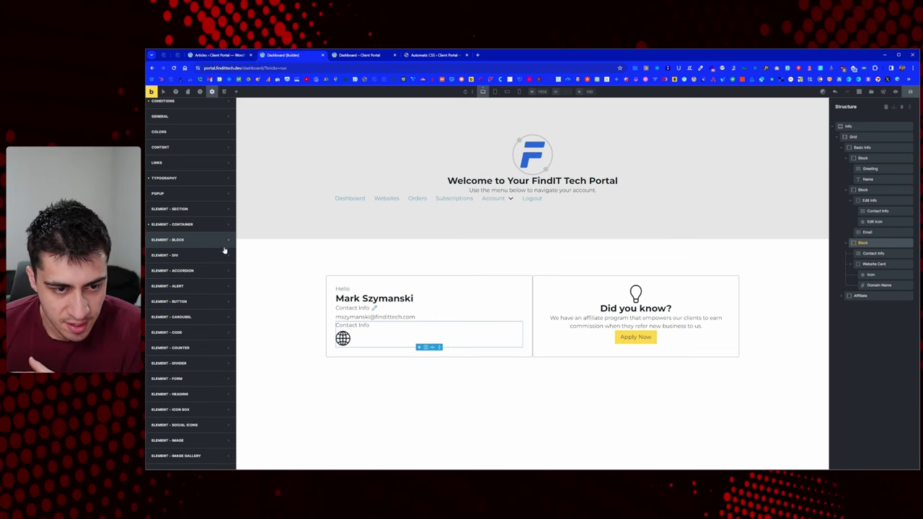
Step: Set the Basic Info block's row gap and column gap to var(--content-gap), and save the page
left_click(880, 243)
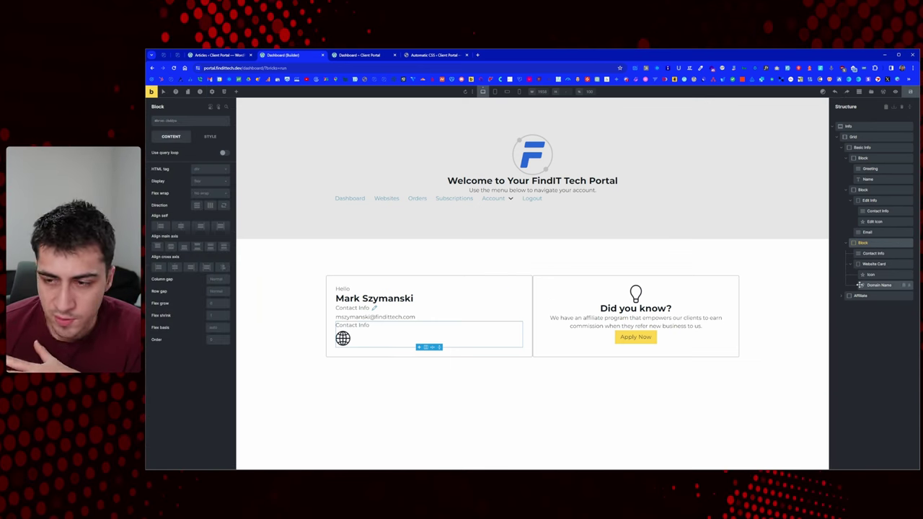
left_click(866, 147)
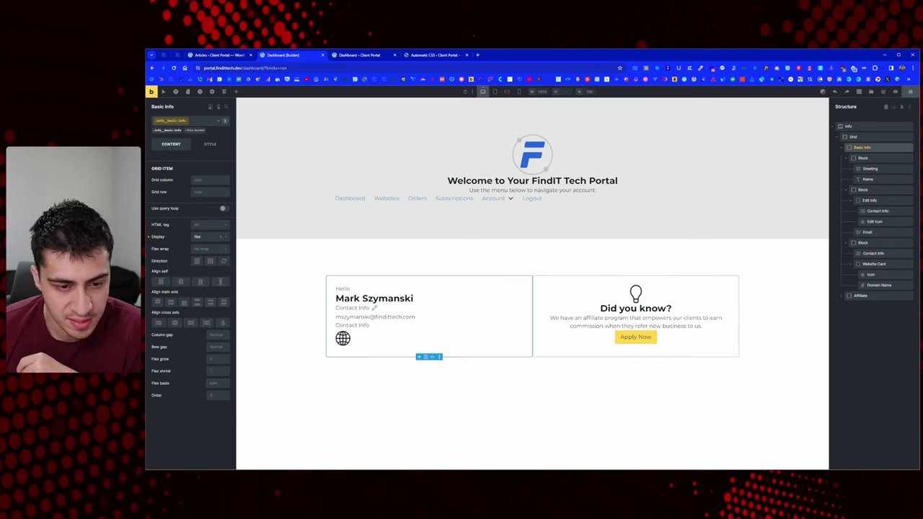
left_click(216, 347)
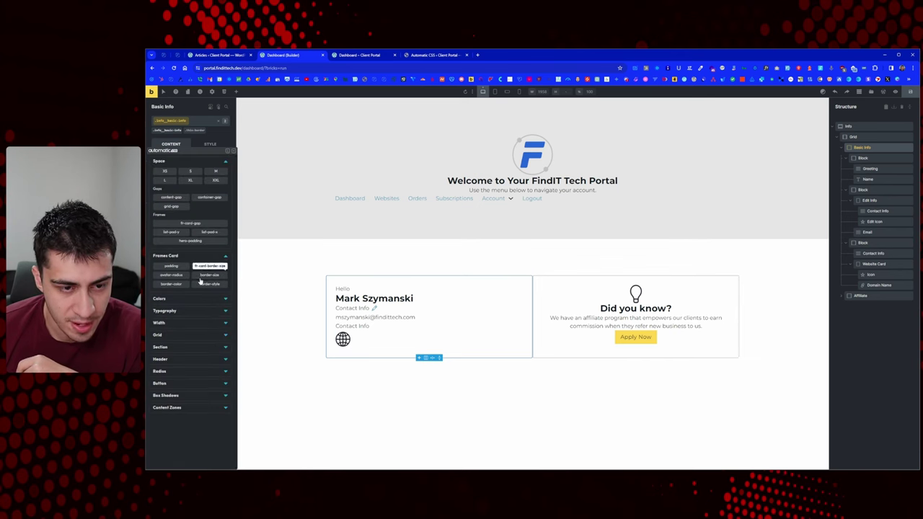
left_click(173, 199)
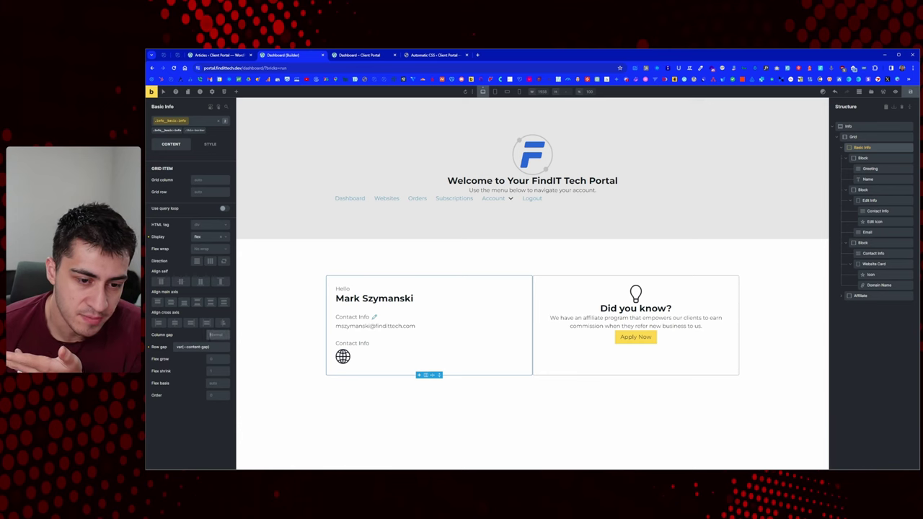
left_click(216, 335)
left_click(172, 196)
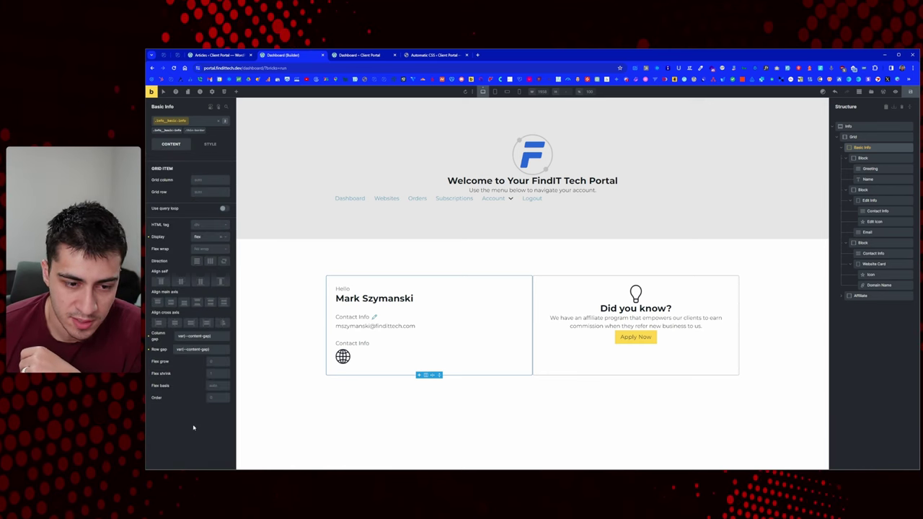
left_click(911, 93)
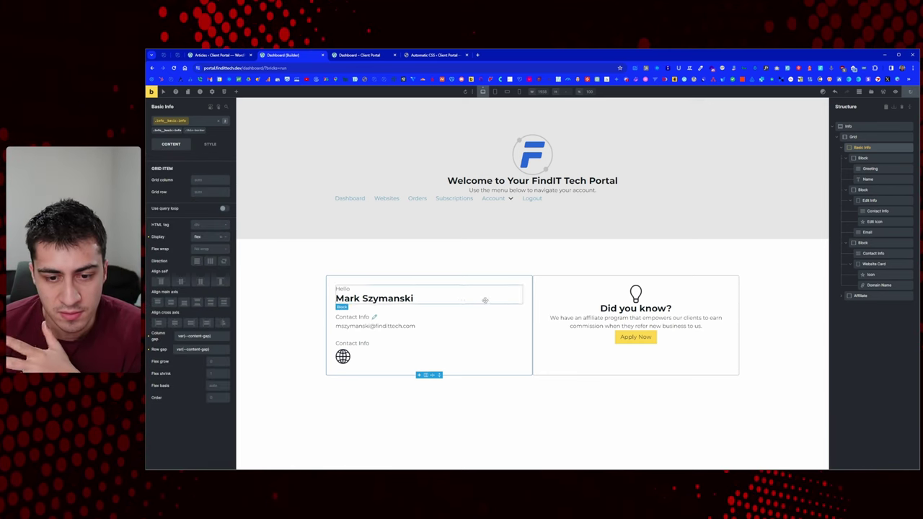
Step: Change the copied Contact Info text above the website icon to "Website(s)"
left_click(365, 344)
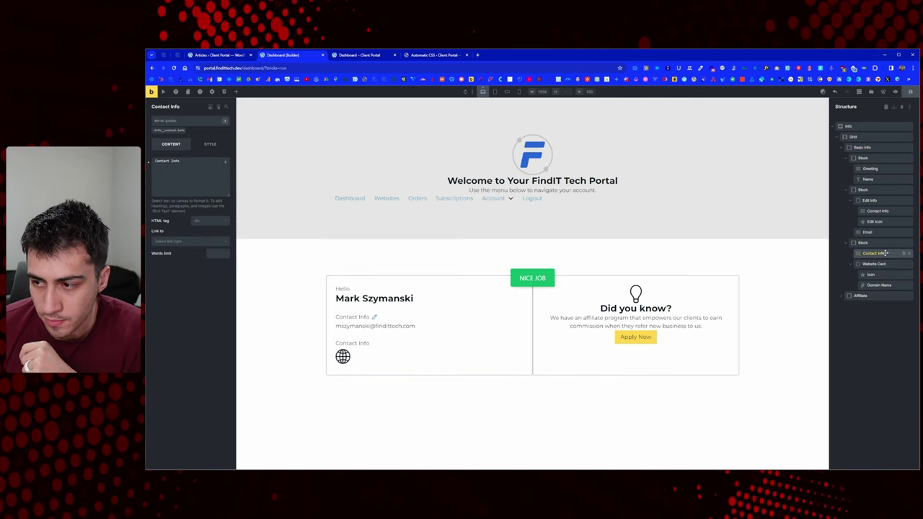
left_click(199, 181)
key("ctrl+a")
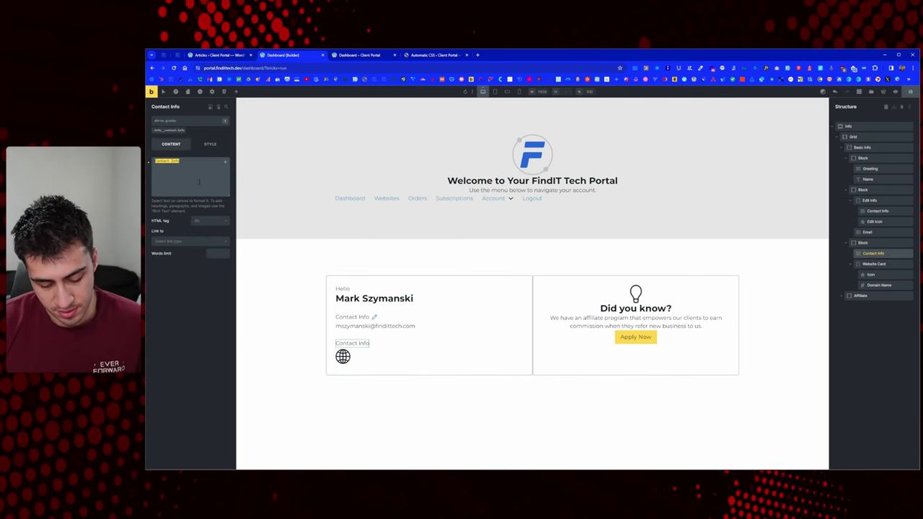
type("WEbsite(s)")
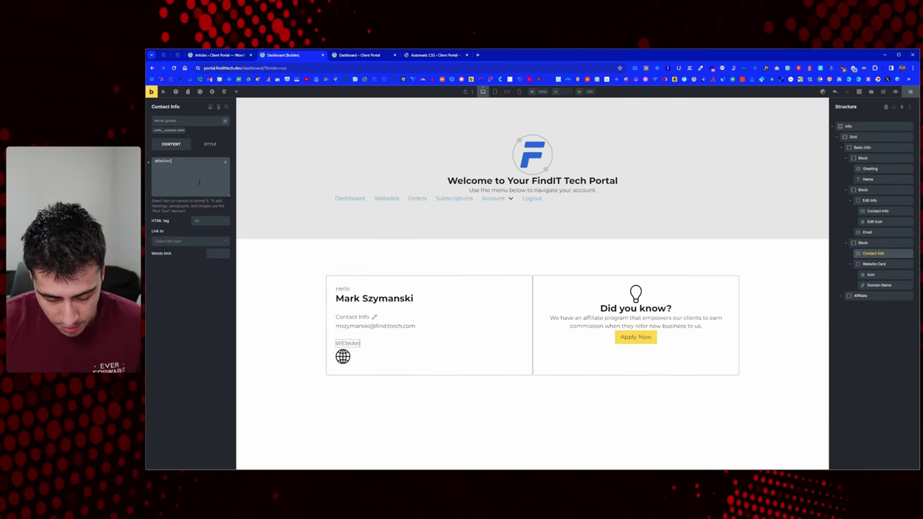
key("Left")
key("Left")
key("Left")
key("Left")
key("Left")
key("Left")
key("Left")
key("Left")
key("BackSpace")
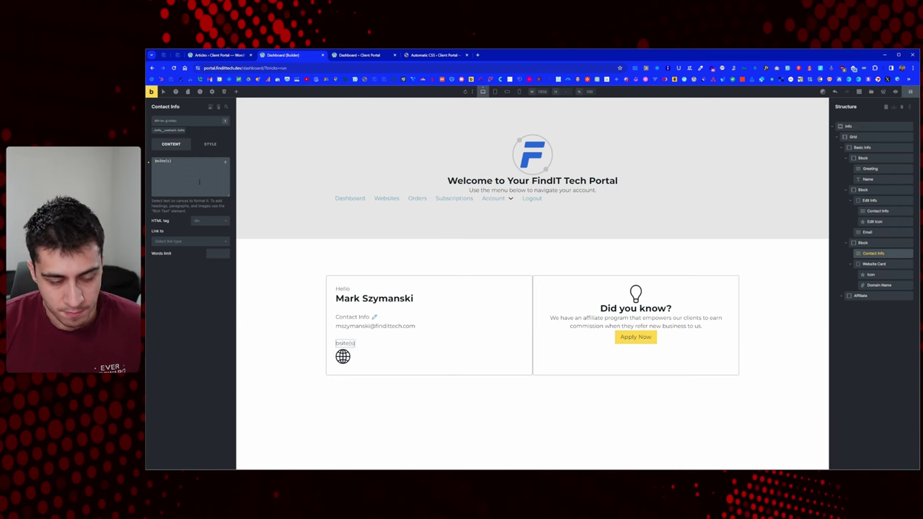
type("e")
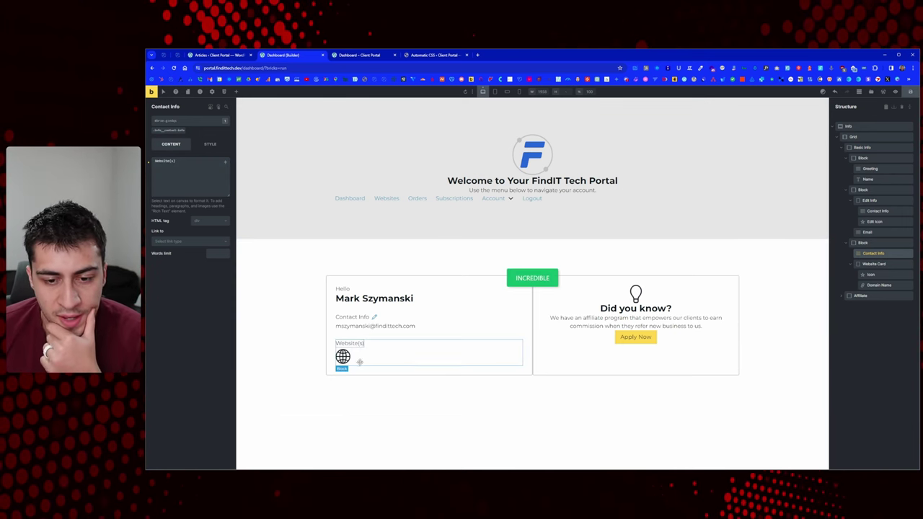
Step: Compare the edit icon's settings and set the size of the globe icon in the Website Card to 25px
left_click(374, 316)
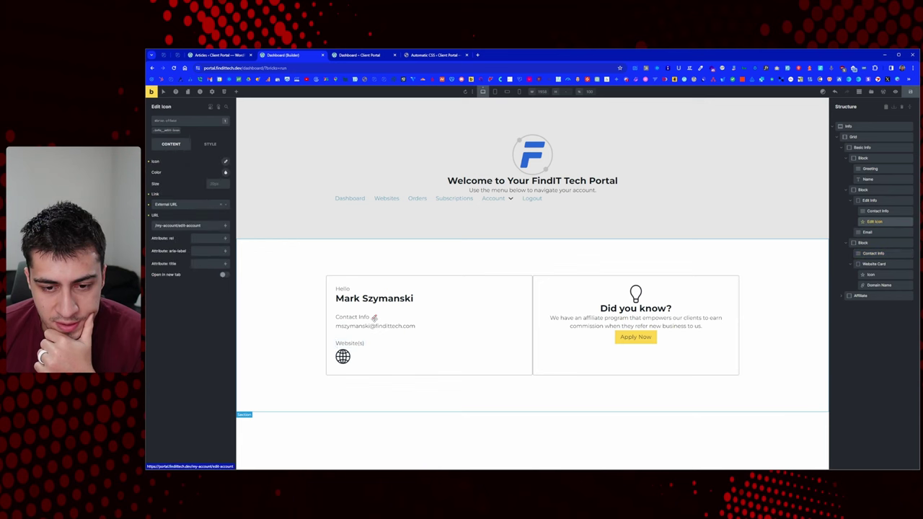
left_click(343, 357)
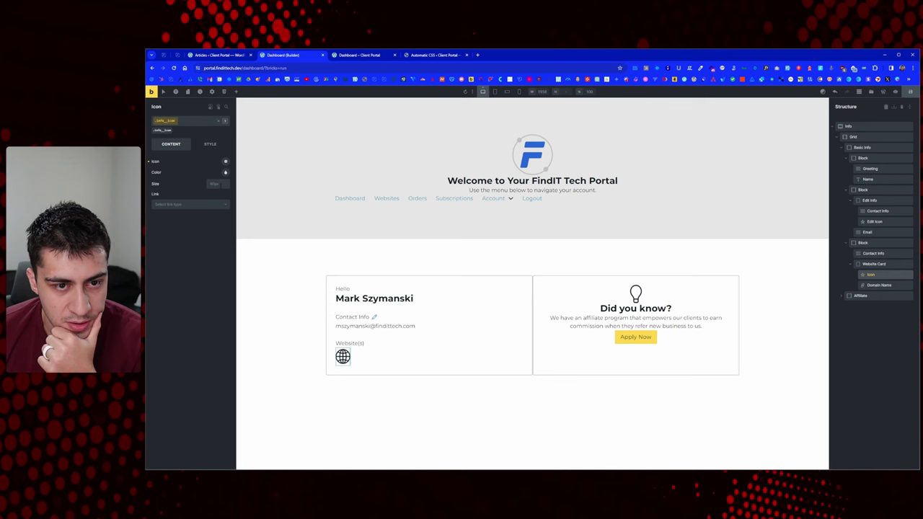
left_click(214, 183)
type("20")
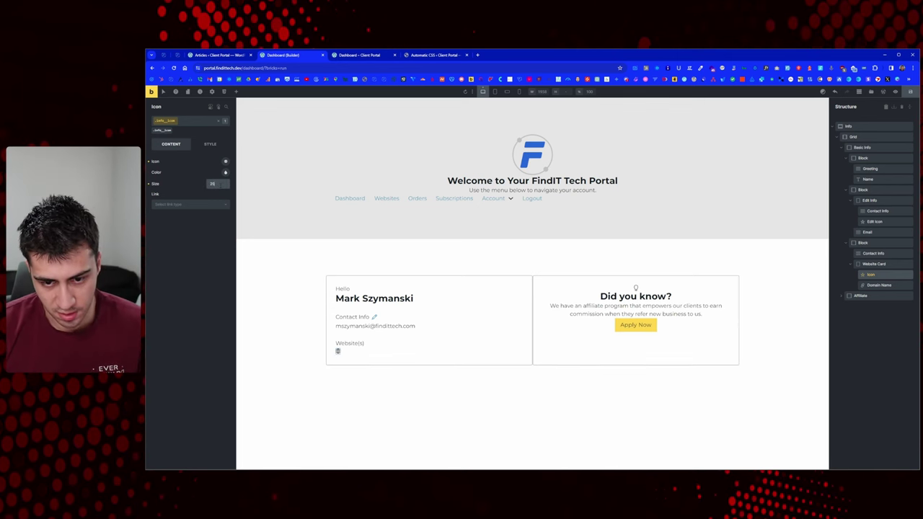
key("BackSpace")
type("5")
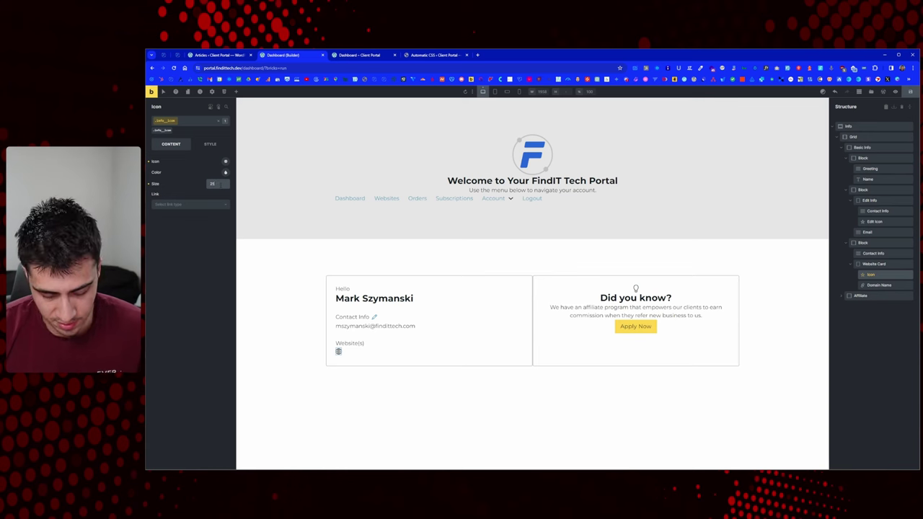
left_click(210, 239)
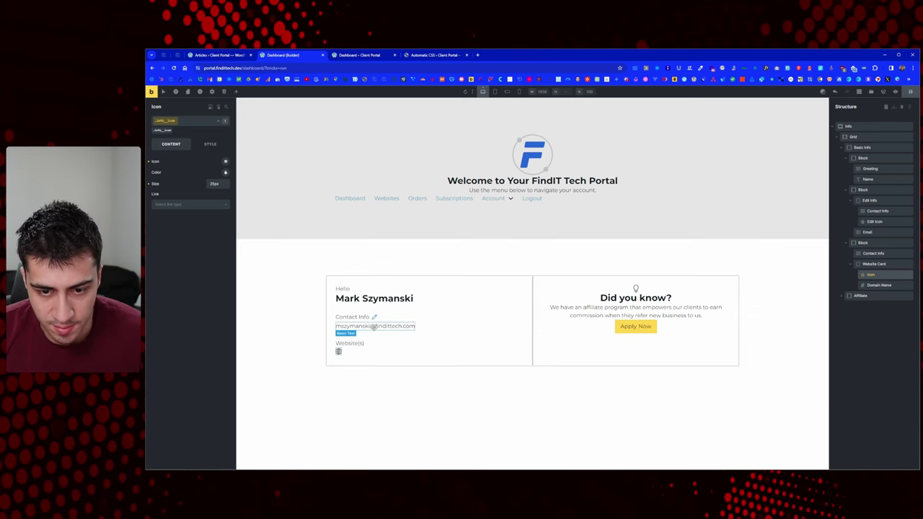
Step: Inspect the dynamic content of the Email and Name elements in the info card, and save the page
left_click(347, 326)
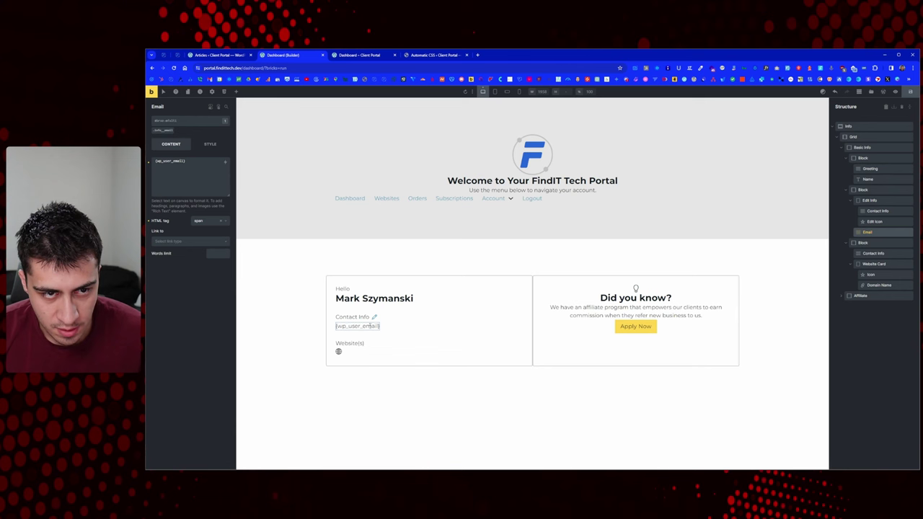
left_click(375, 299)
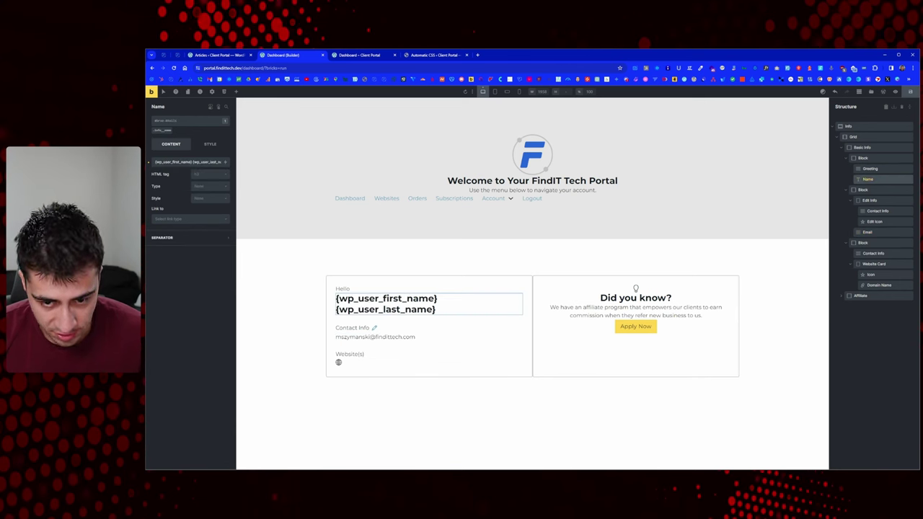
left_click(358, 334)
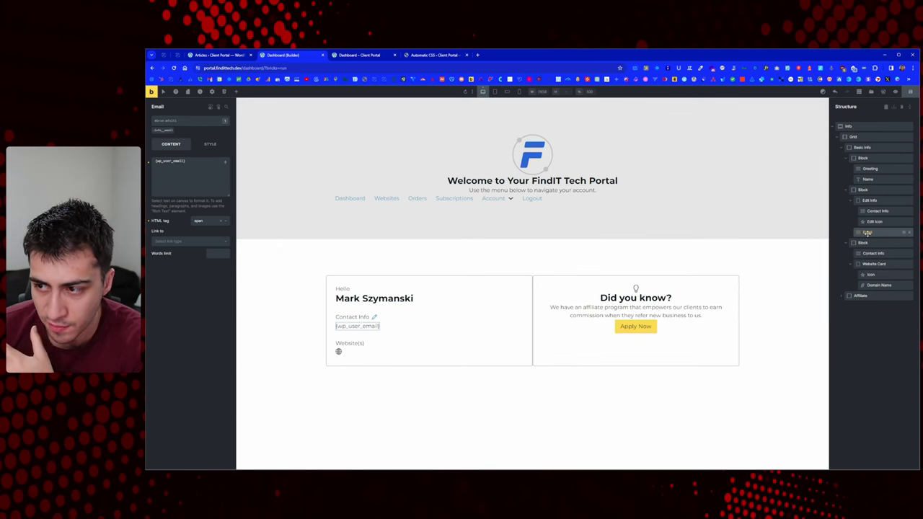
right_click(867, 232)
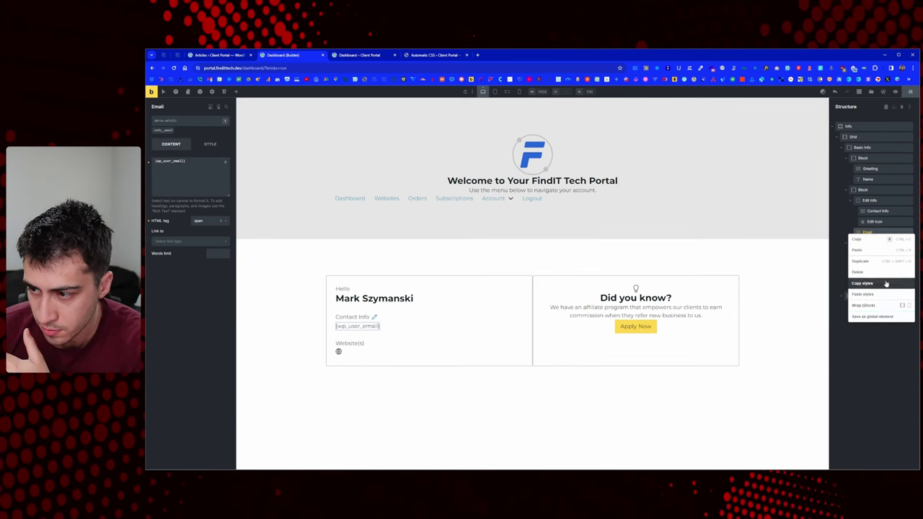
left_click(845, 226)
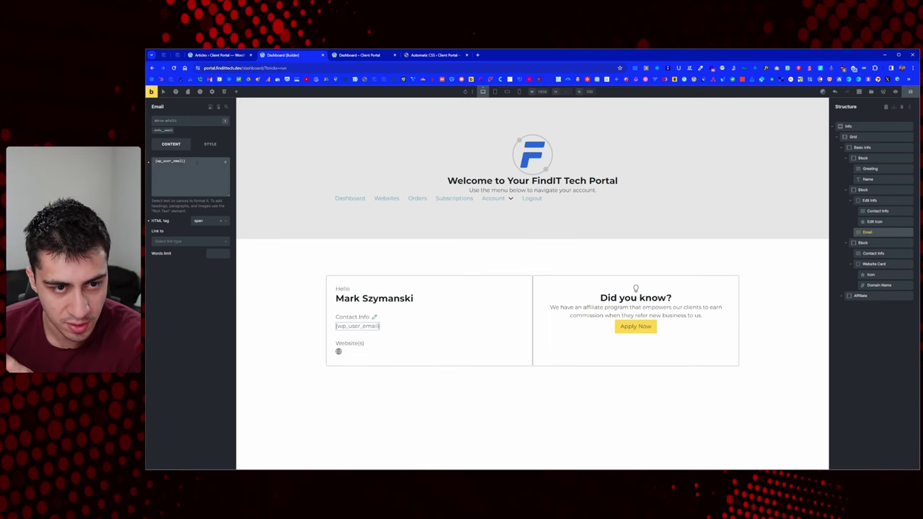
left_click(207, 189)
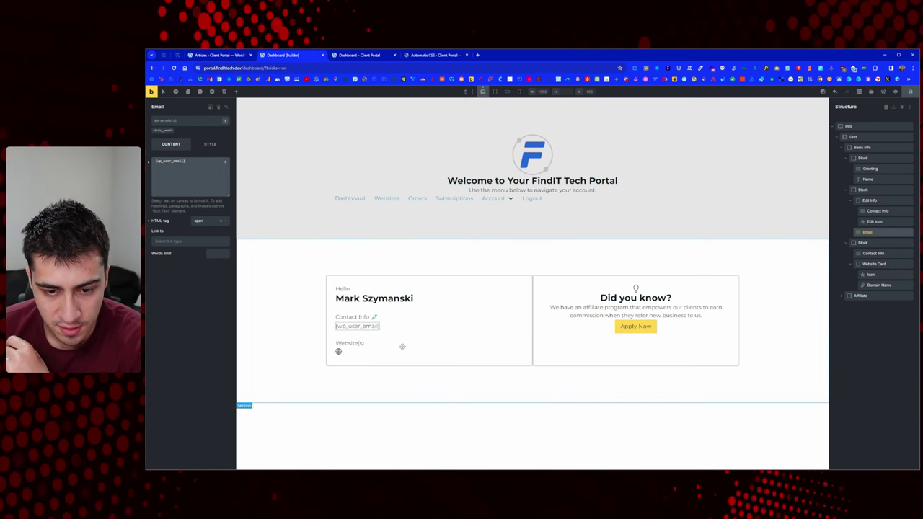
left_click(911, 93)
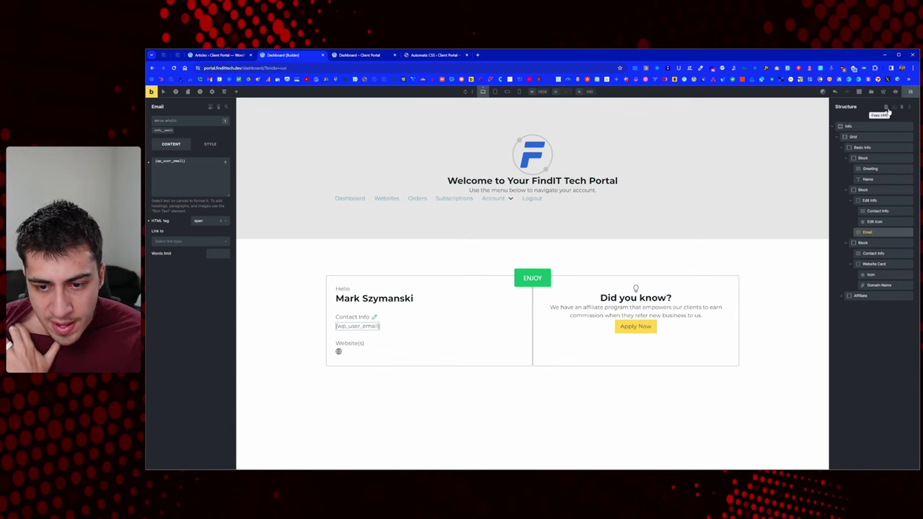
Step: Switch to the Automatic CSS spacing settings, turn on automatic container, content and grid spacing, and save the changes
left_click(422, 55)
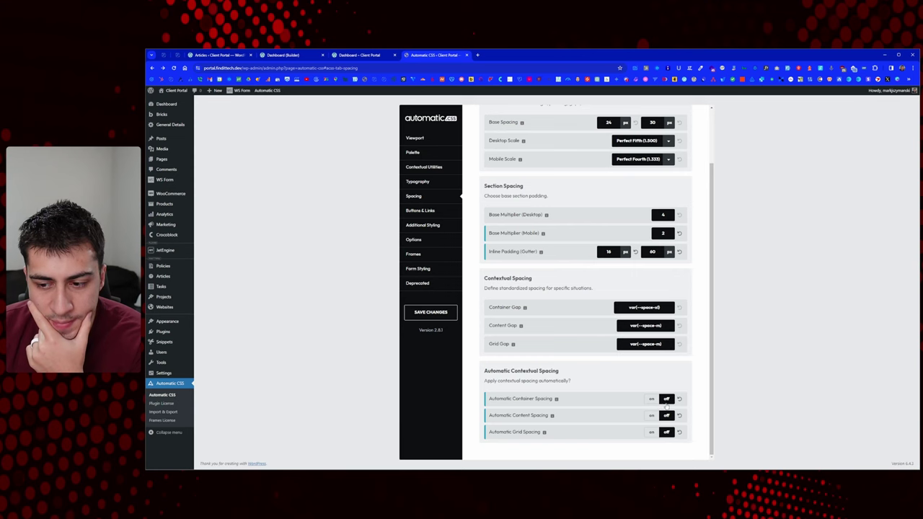
left_click(651, 399)
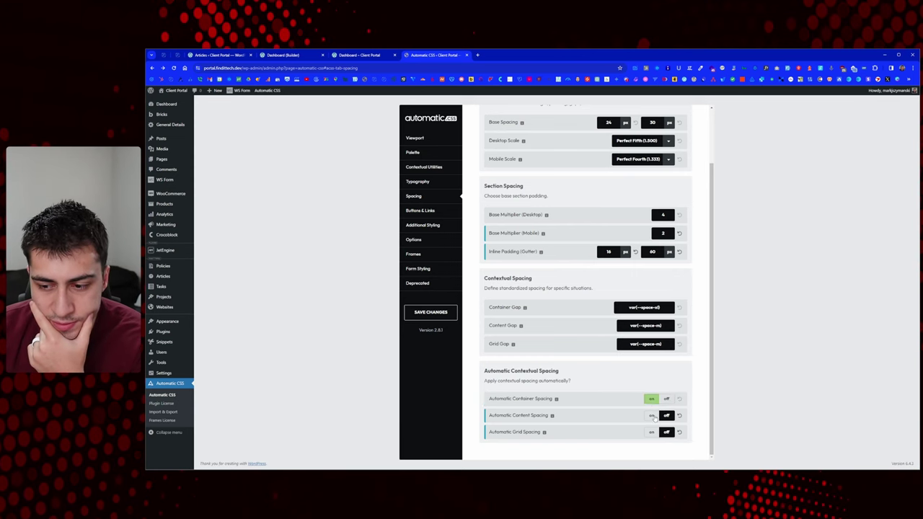
left_click(652, 416)
left_click(651, 432)
left_click(441, 313)
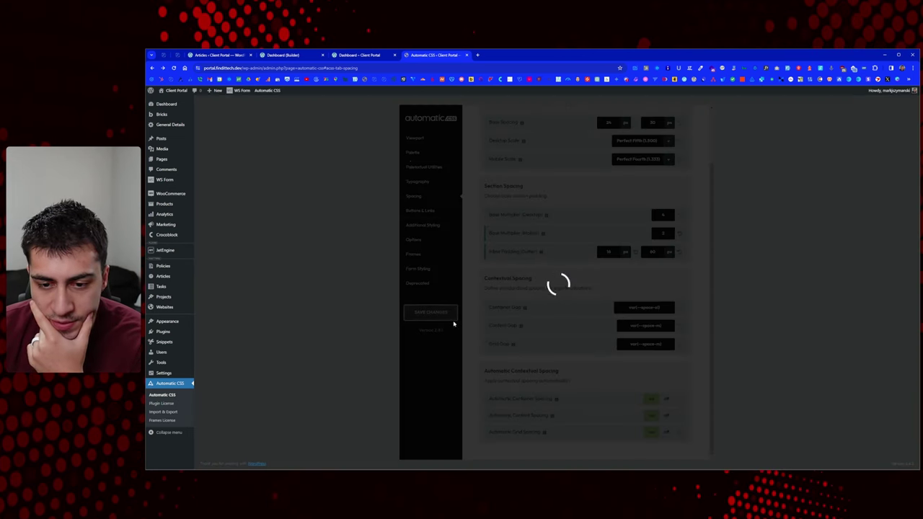
Step: Switch to the live client portal dashboard page and reload it to check the automatic spacing
left_click(359, 55)
right_click(313, 153)
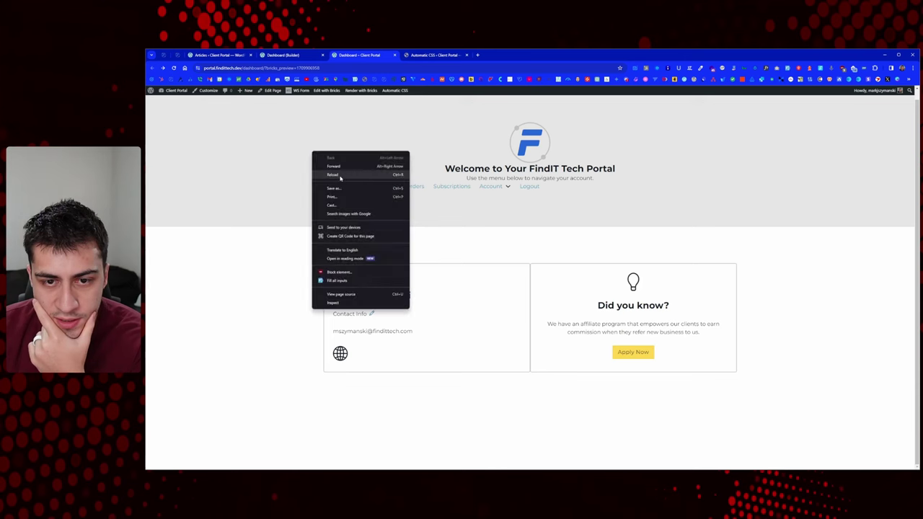
left_click(345, 175)
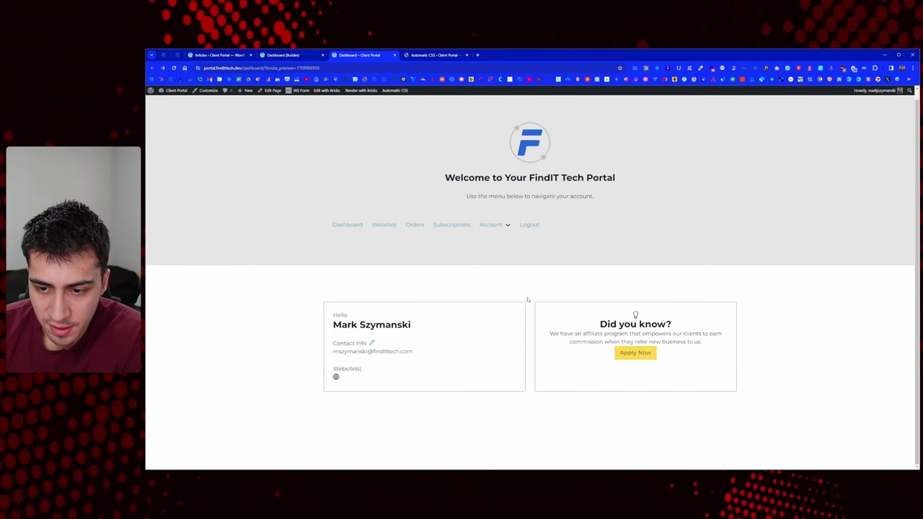
Step: Turn off automatic content and container spacing in Automatic CSS, save, and reload the live dashboard to compare the layout
left_click(431, 56)
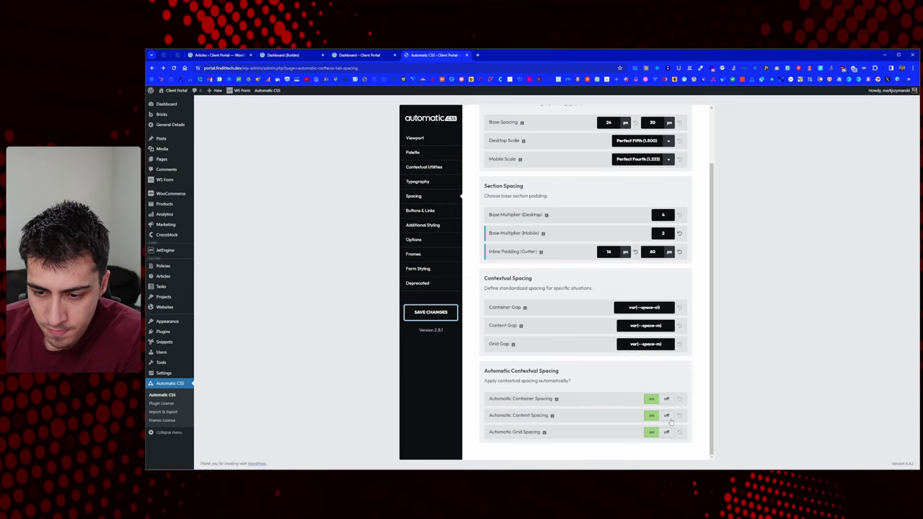
left_click(667, 415)
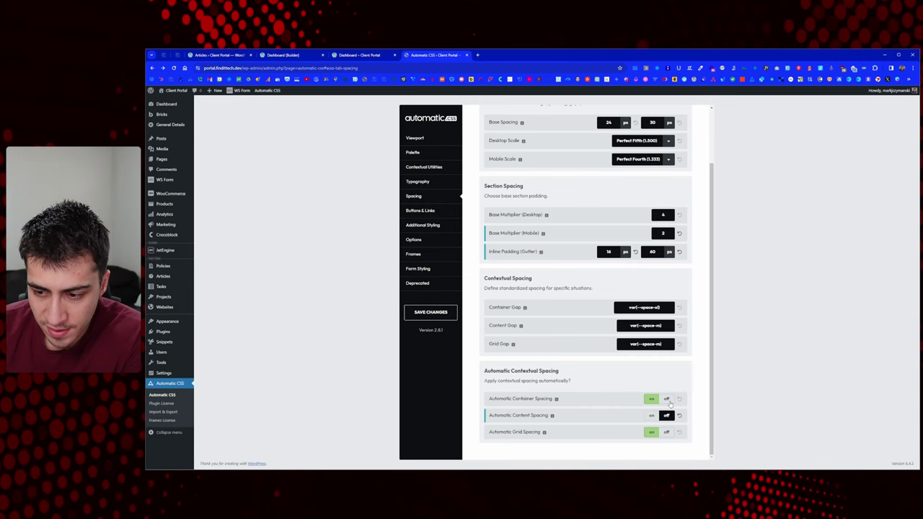
left_click(666, 399)
left_click(431, 313)
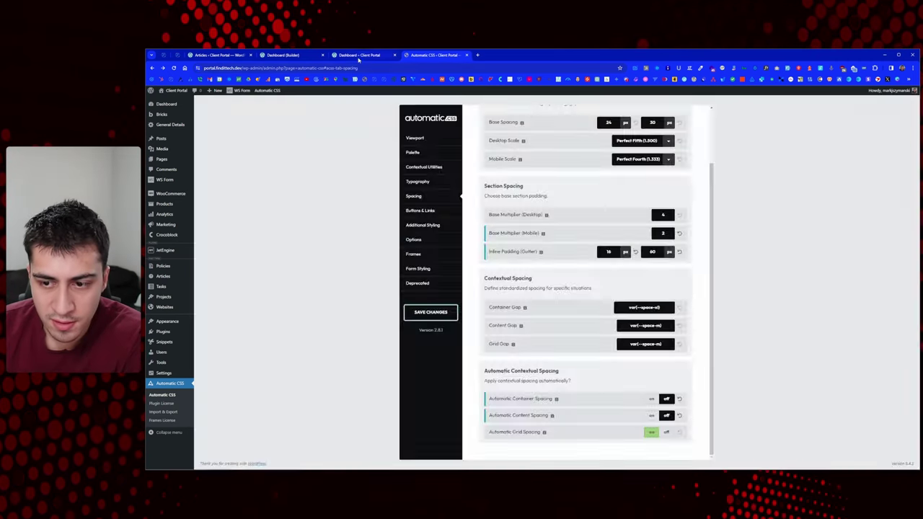
left_click(360, 55)
right_click(319, 198)
left_click(330, 221)
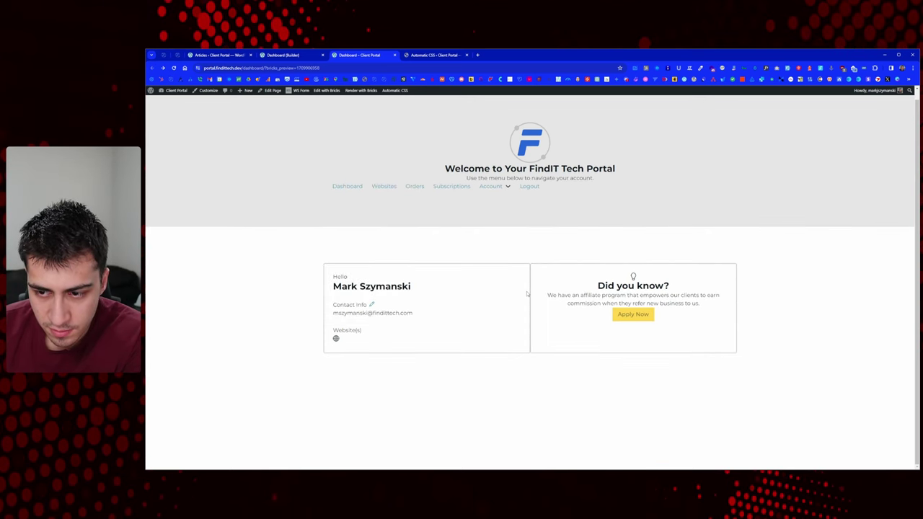
Step: Turn automatic container spacing back on in Automatic CSS, save, and check the live dashboard
left_click(445, 54)
left_click(652, 399)
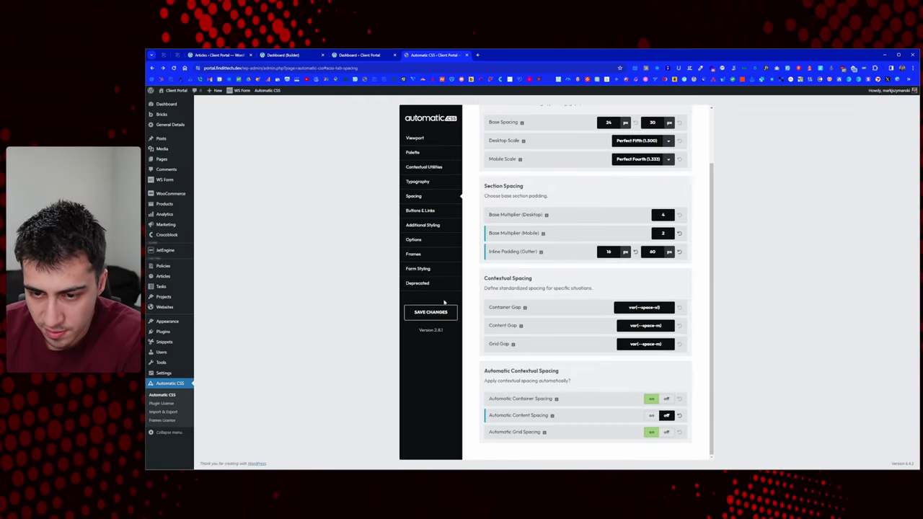
left_click(420, 314)
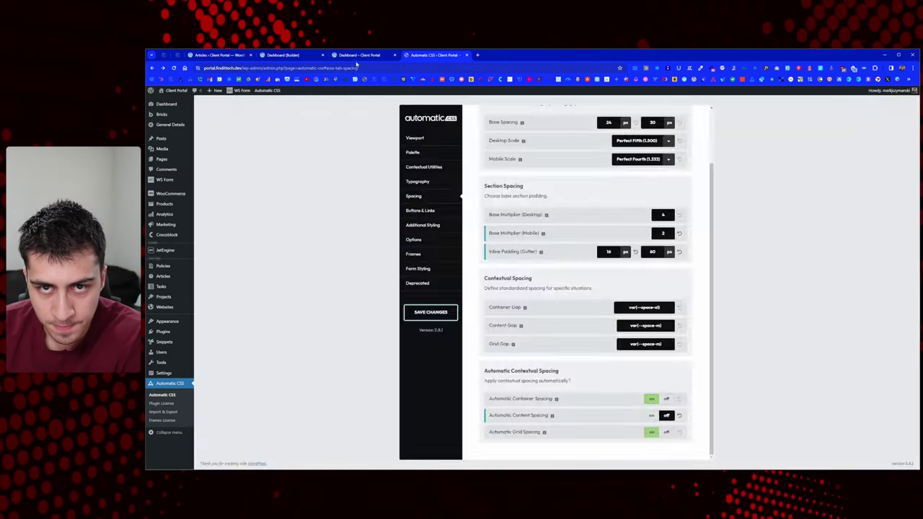
left_click(360, 55)
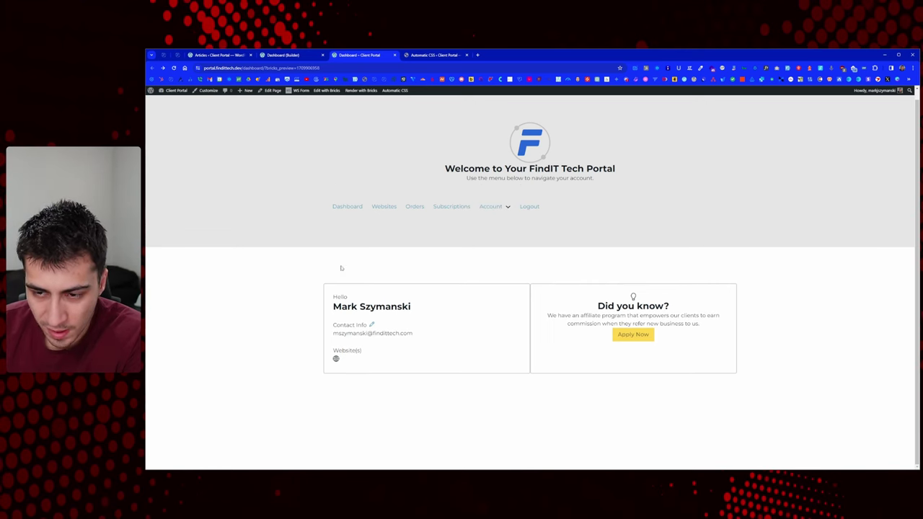
Step: Turn automatic content spacing back on in Automatic CSS, save, and recheck the live dashboard
left_click(432, 56)
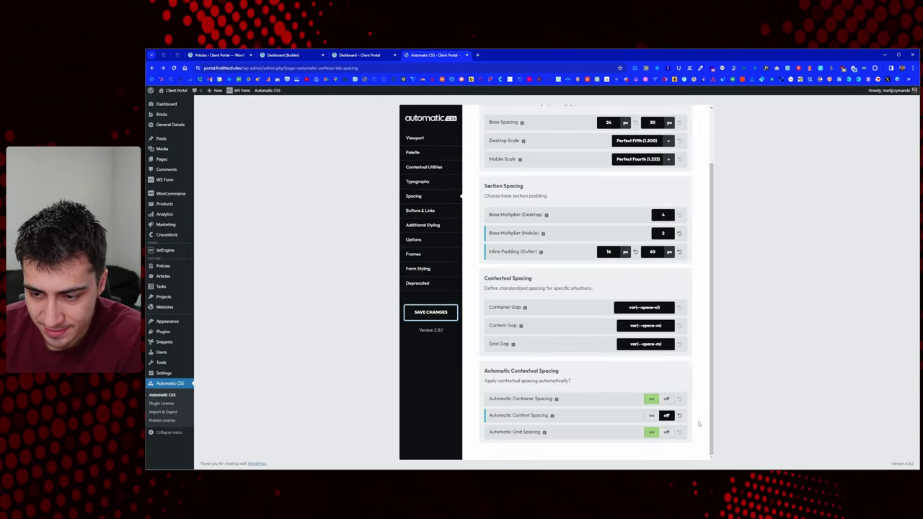
left_click(652, 416)
left_click(431, 312)
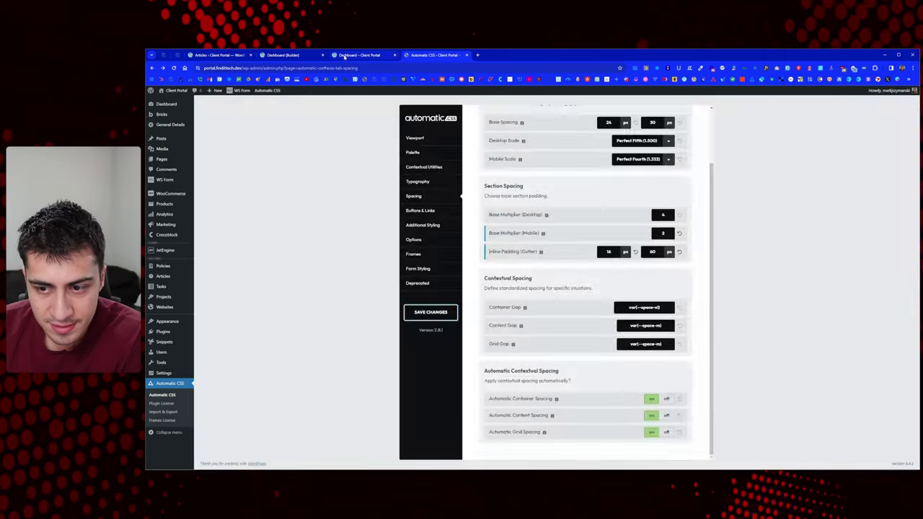
left_click(345, 56)
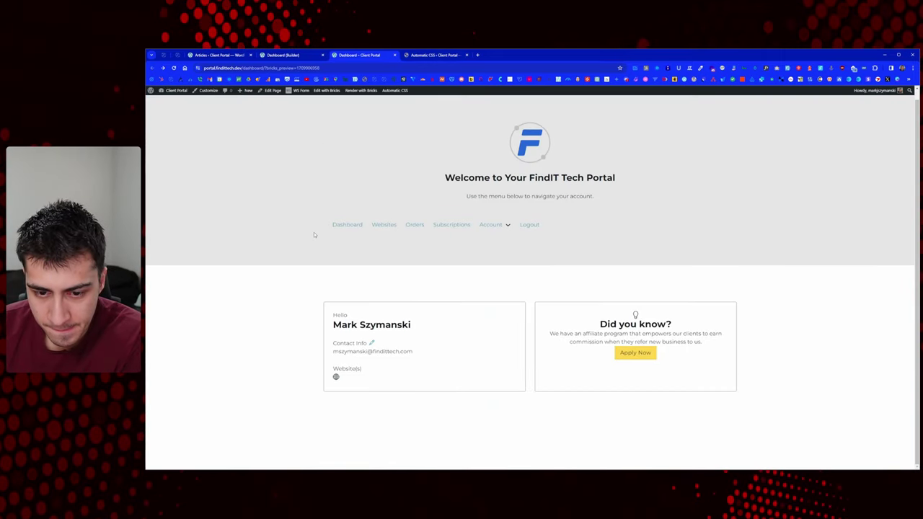
Step: Compare the Automatic CSS spacing settings with the text and card spacing on the live dashboard
left_click(432, 55)
left_click(363, 55)
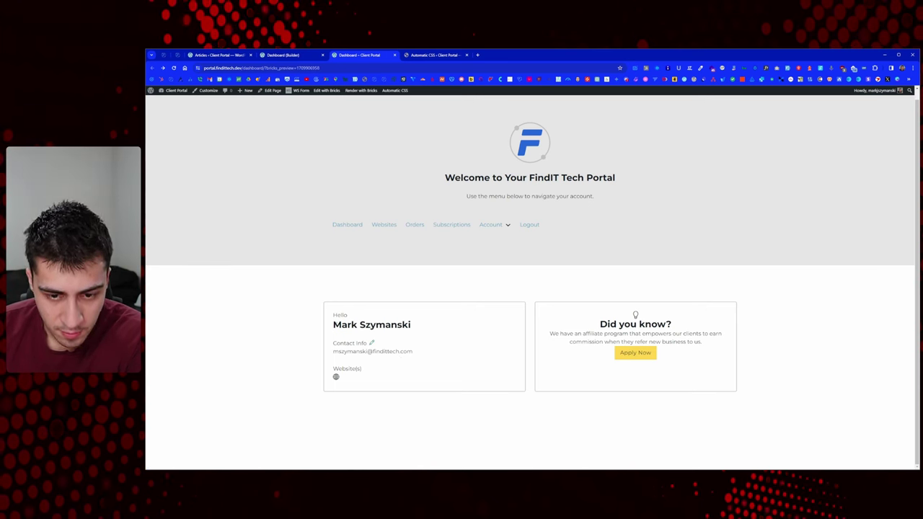
left_click_drag(333, 325, 423, 327)
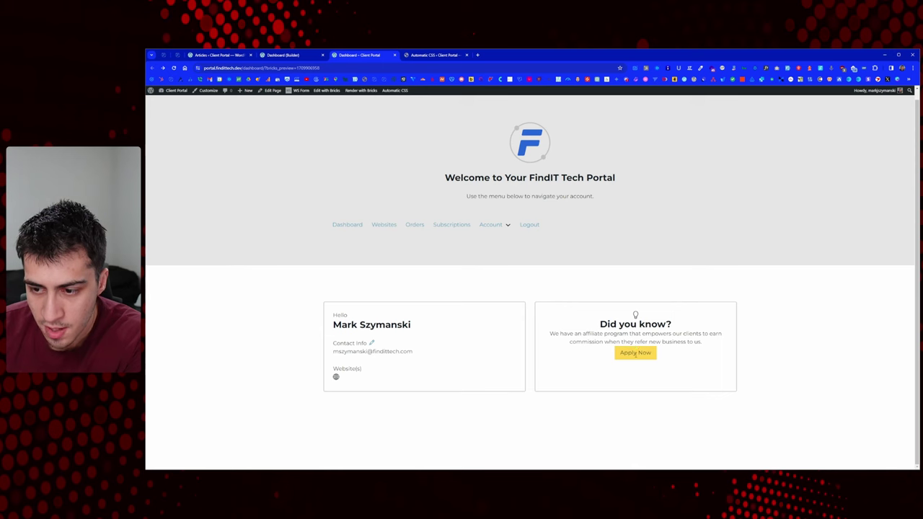
left_click(428, 56)
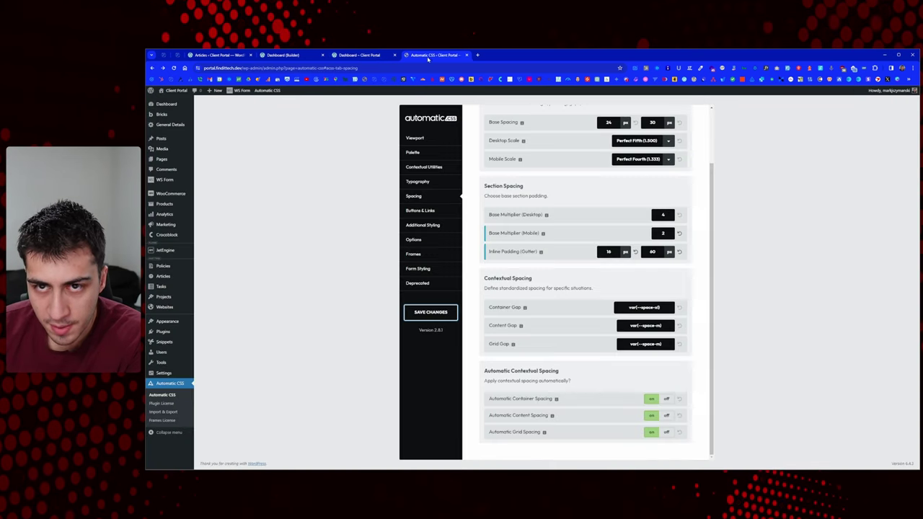
left_click(348, 56)
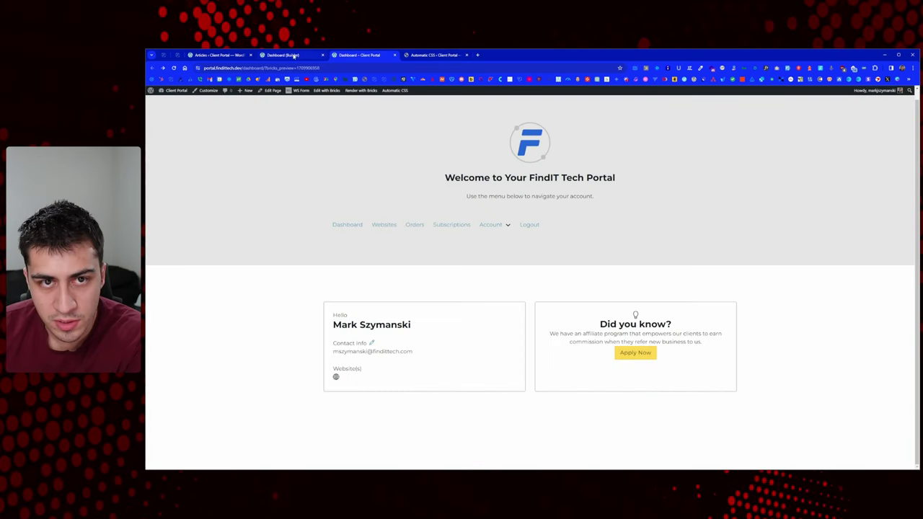
Step: In the Bricks builder, add the btn--action class to the Apply Now button in the Affiliate card
left_click(289, 55)
left_click(625, 329)
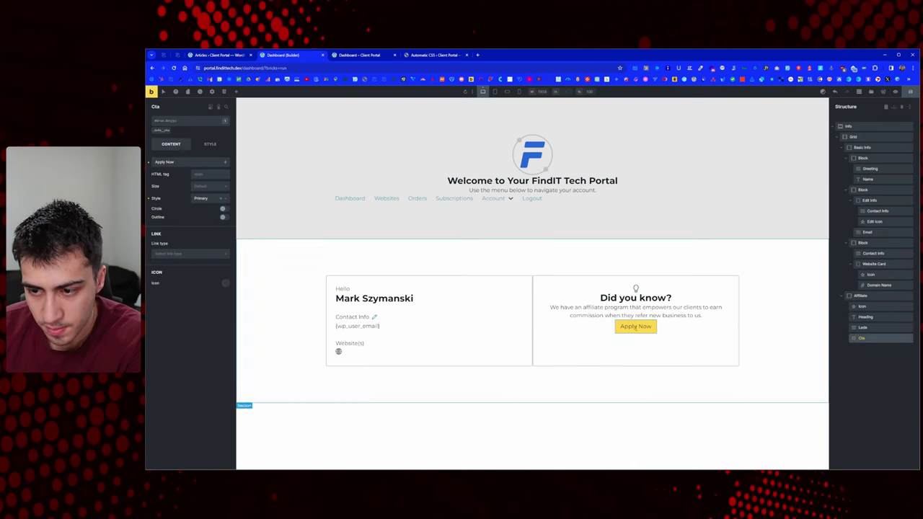
left_click(184, 123)
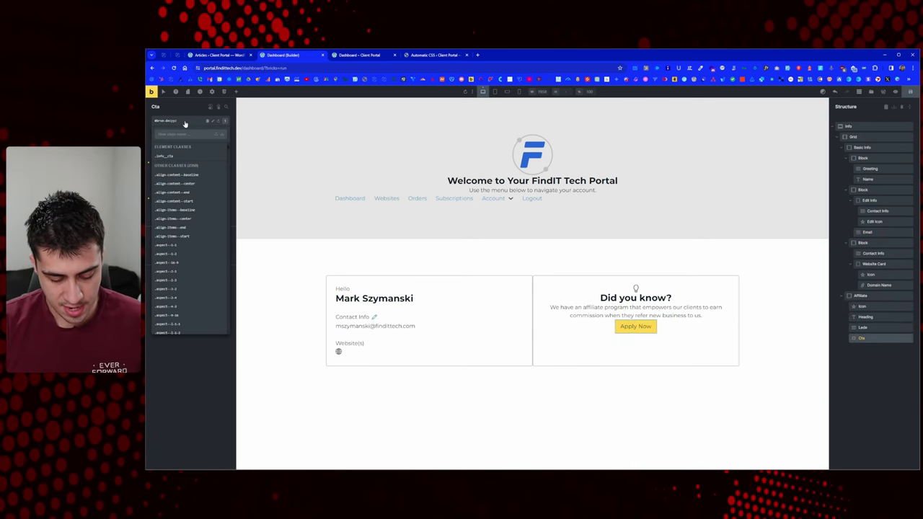
type("actn")
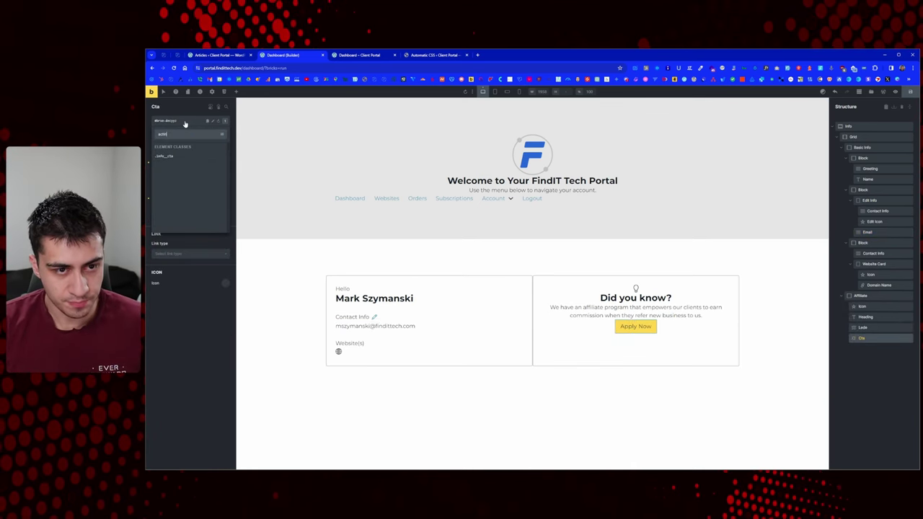
key("BackSpace")
key("BackSpace")
key("BackSpace")
type("btn--")
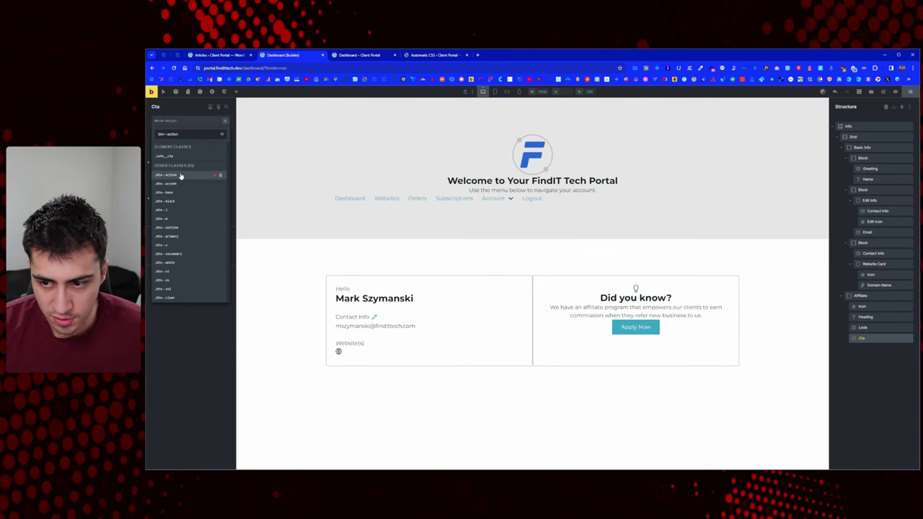
left_click(181, 175)
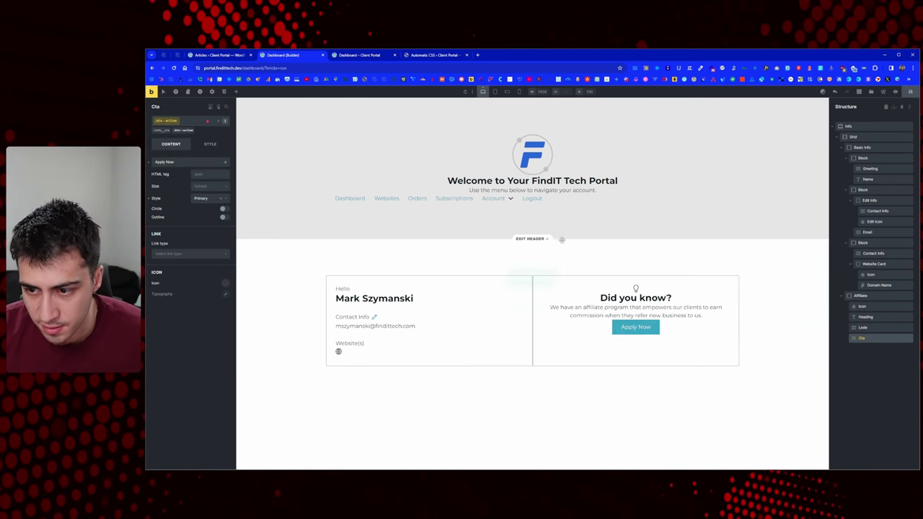
Step: Set both the column gap and the row gap of the Affiliate card to var(--content-gap)
left_click(876, 297)
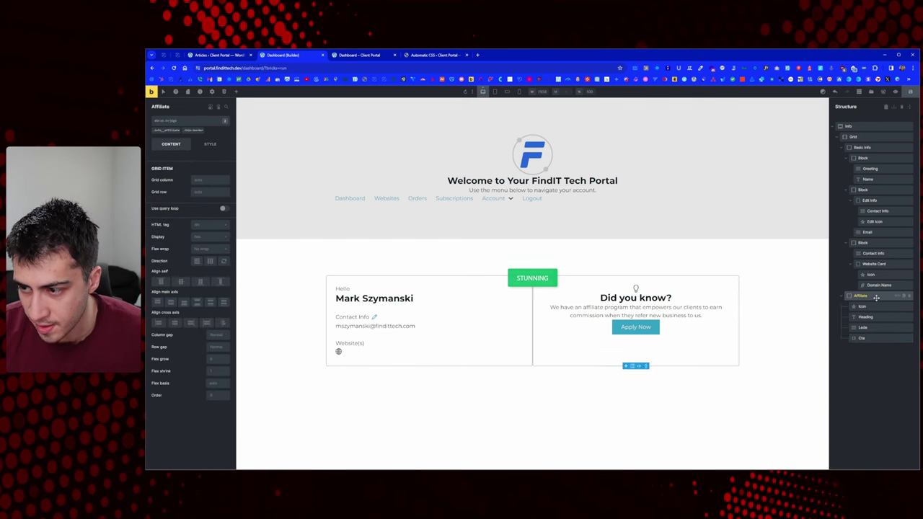
right_click(213, 335)
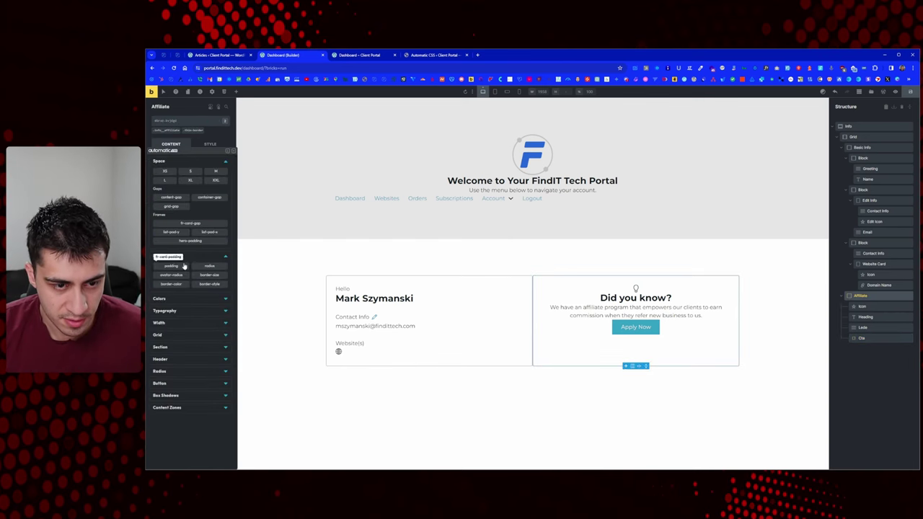
left_click(173, 200)
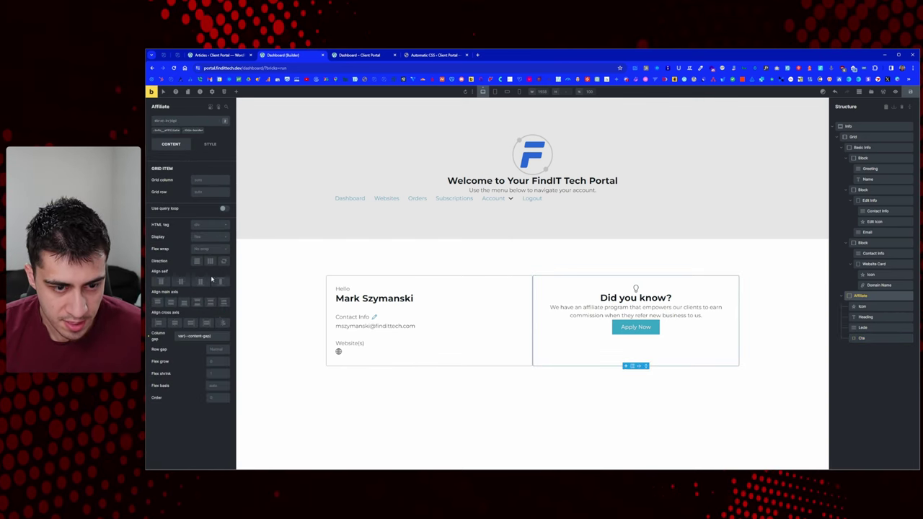
right_click(213, 321)
left_click(179, 200)
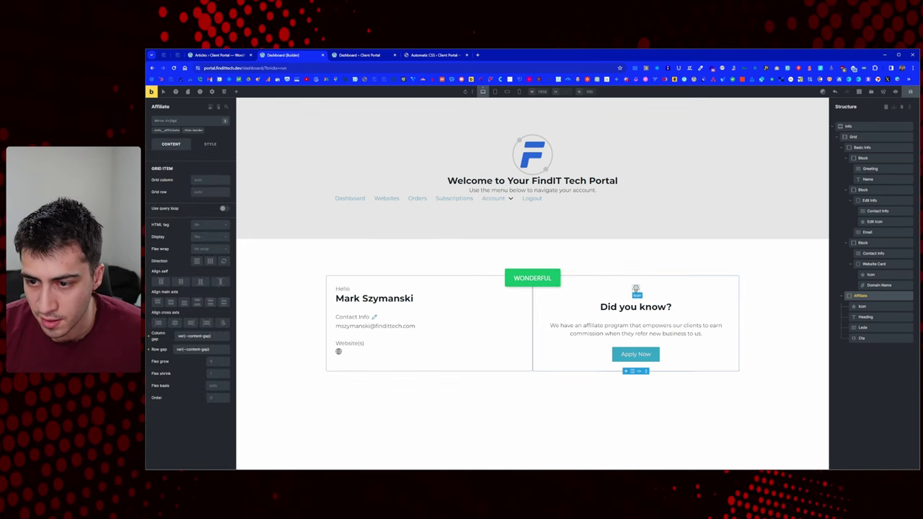
Step: Set the size of the lightbulb icon in the Affiliate card to 60px
left_click(627, 289)
left_click(214, 184)
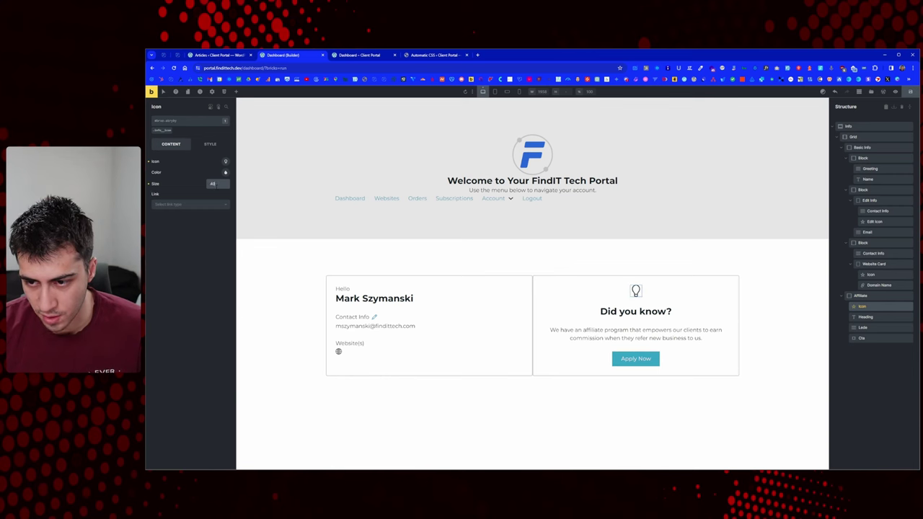
type("40")
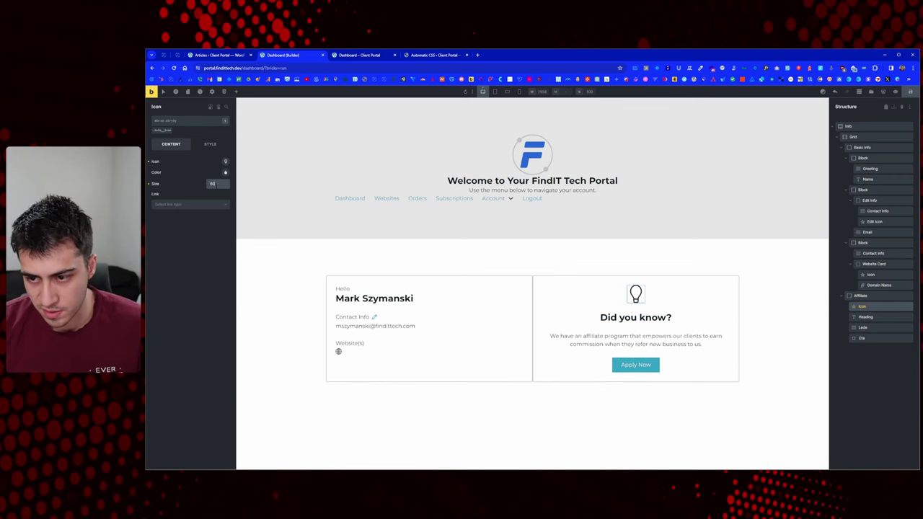
type("px")
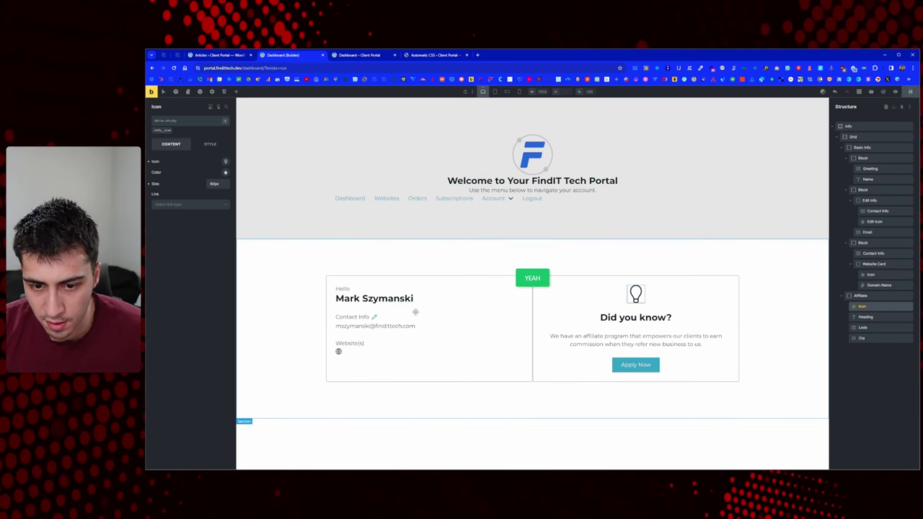
Step: Examine the Affiliate card's settings and compare the original portal dashboard with the rebuilt live page
left_click(865, 296)
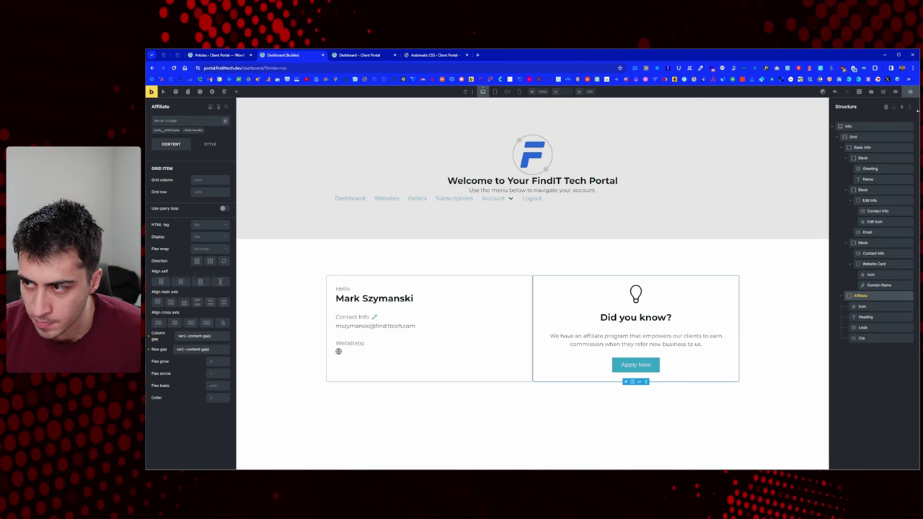
left_click(193, 58)
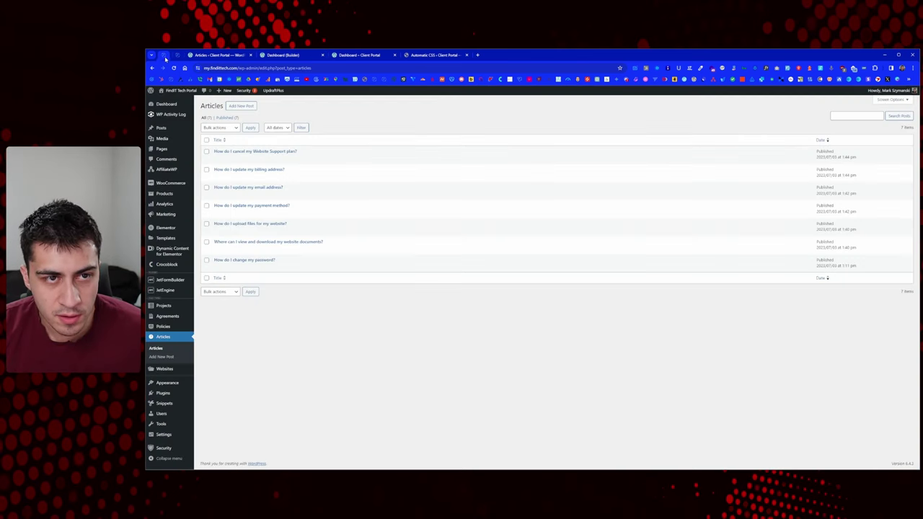
left_click(180, 56)
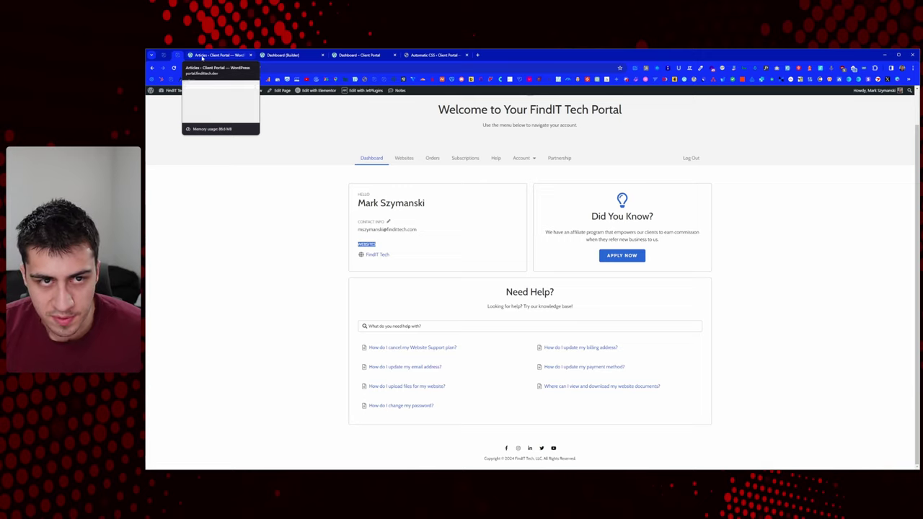
left_click(203, 58)
left_click(361, 56)
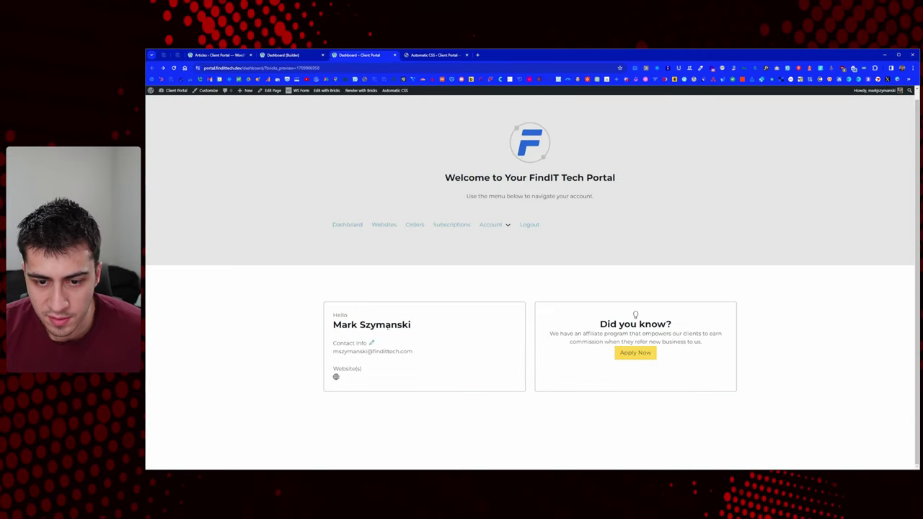
left_click(435, 55)
Step: Return to the Bricks builder and set the Basic Info card's main-axis alignment to space around
left_click(283, 55)
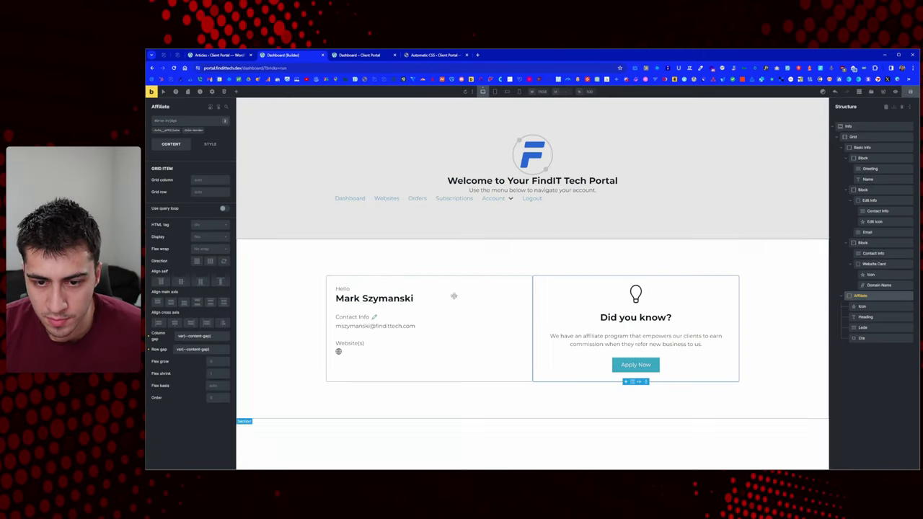
left_click(875, 243)
left_click(869, 147)
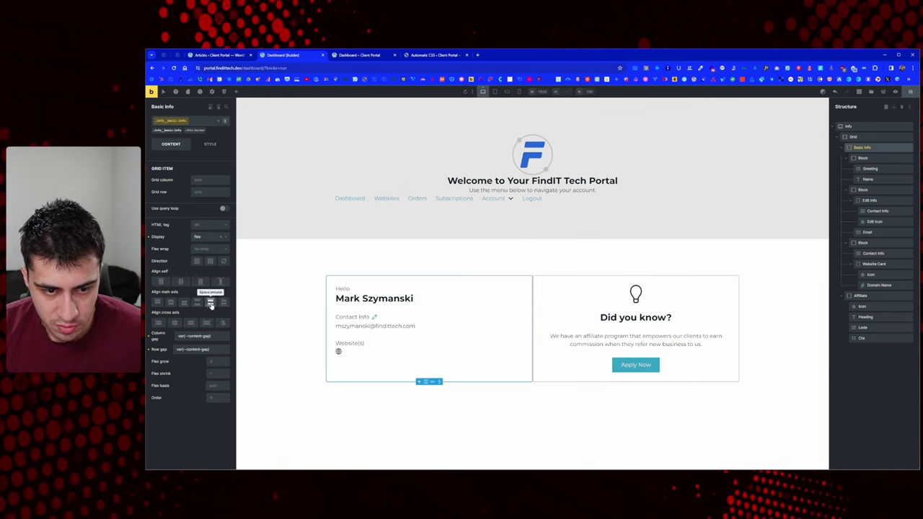
left_click(211, 303)
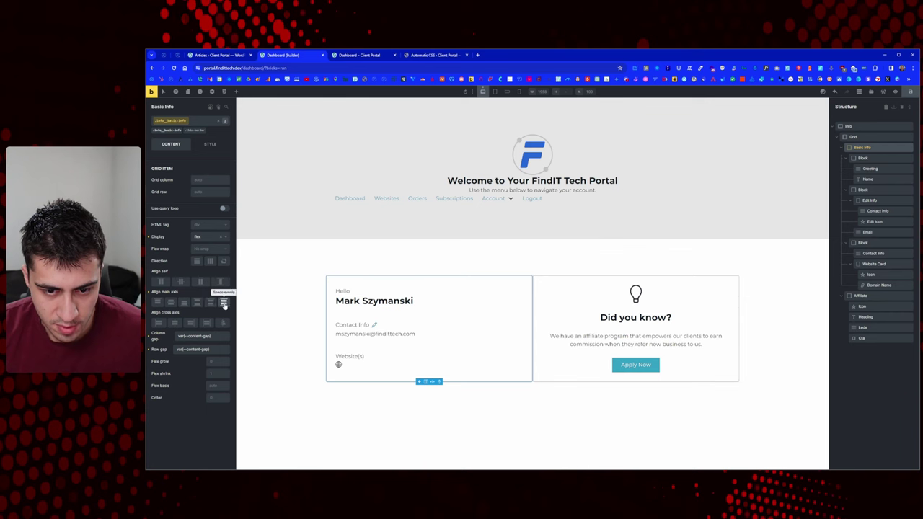
Step: Set the Basic Info card's main-axis alignment to space between, save, and check the cards on the live dashboard page
left_click(198, 303)
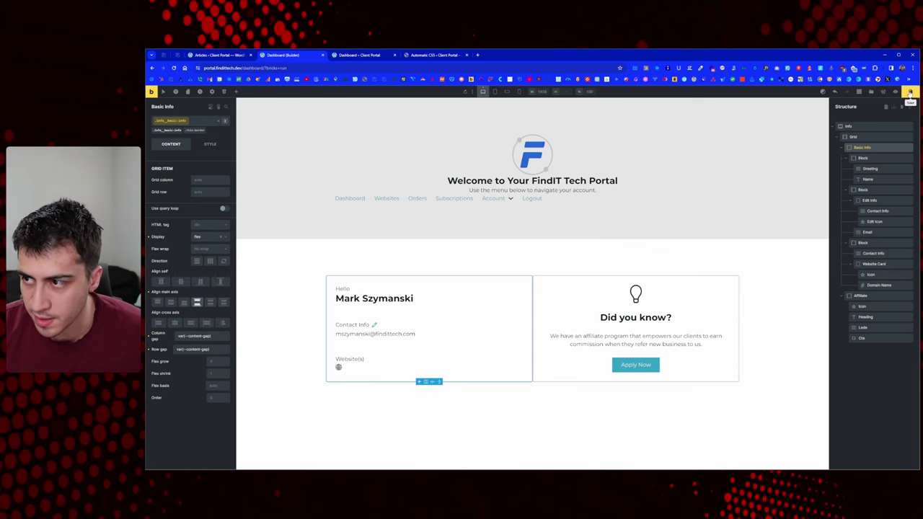
left_click(359, 55)
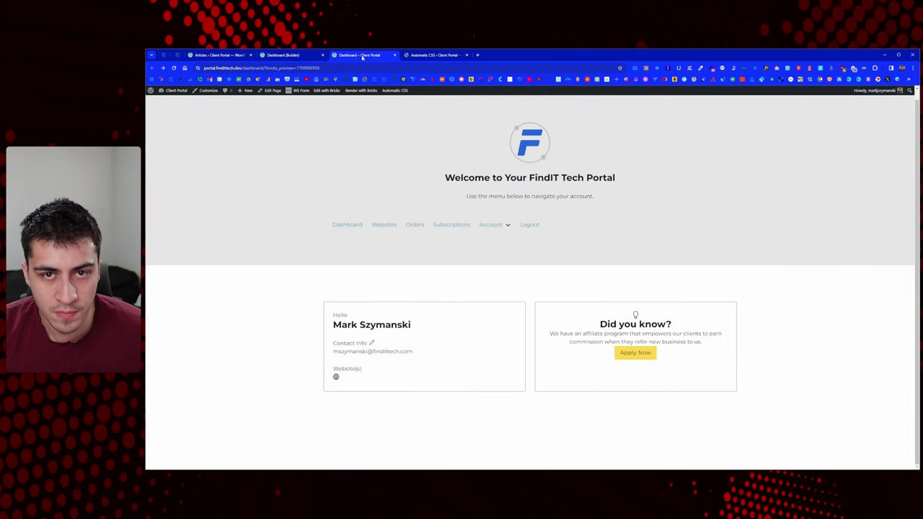
left_click(308, 232)
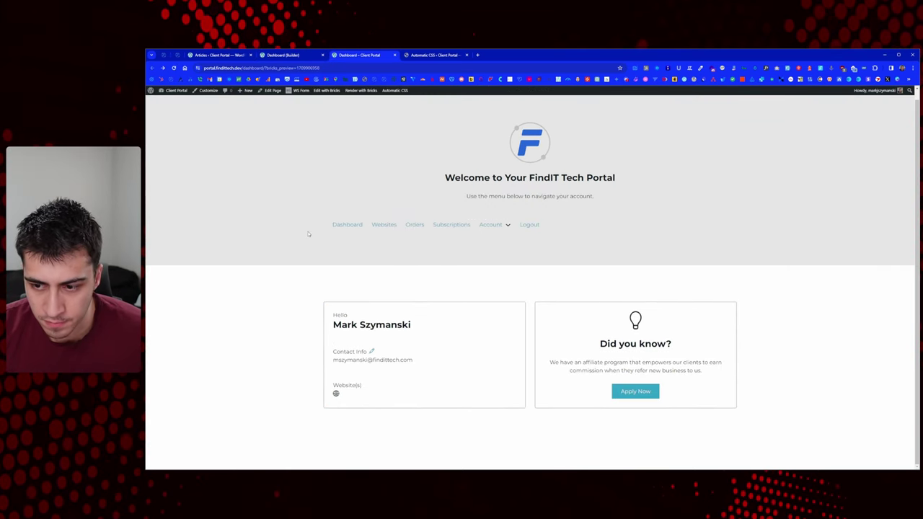
left_click(283, 55)
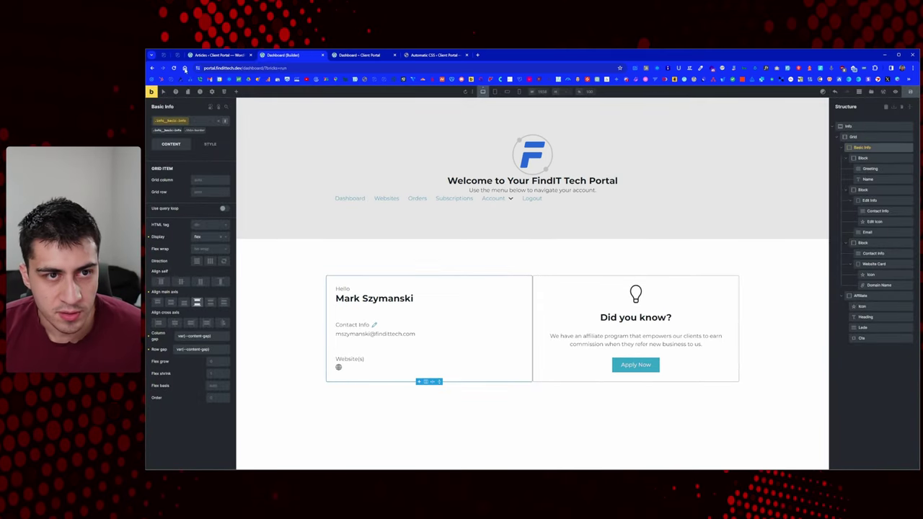
Step: Reload the builder and add a Container to the Info section, placed directly after the Grid
left_click(173, 68)
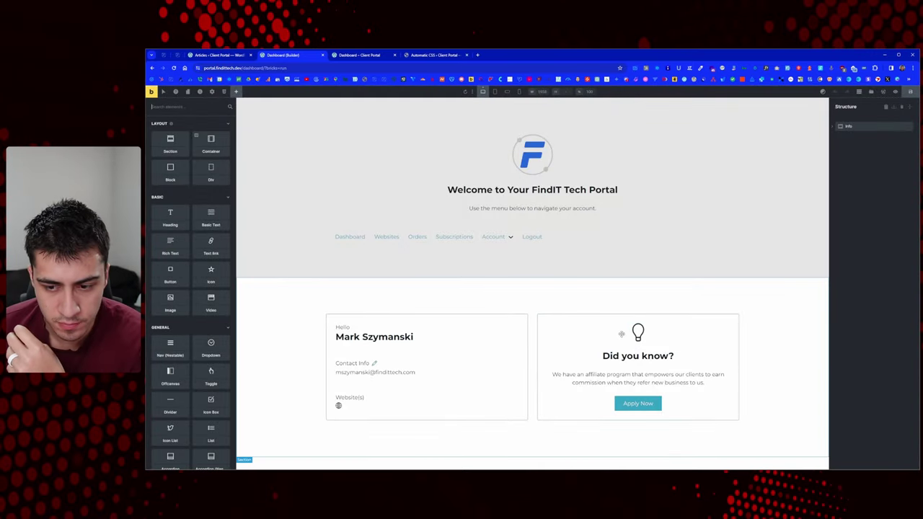
left_click(895, 106)
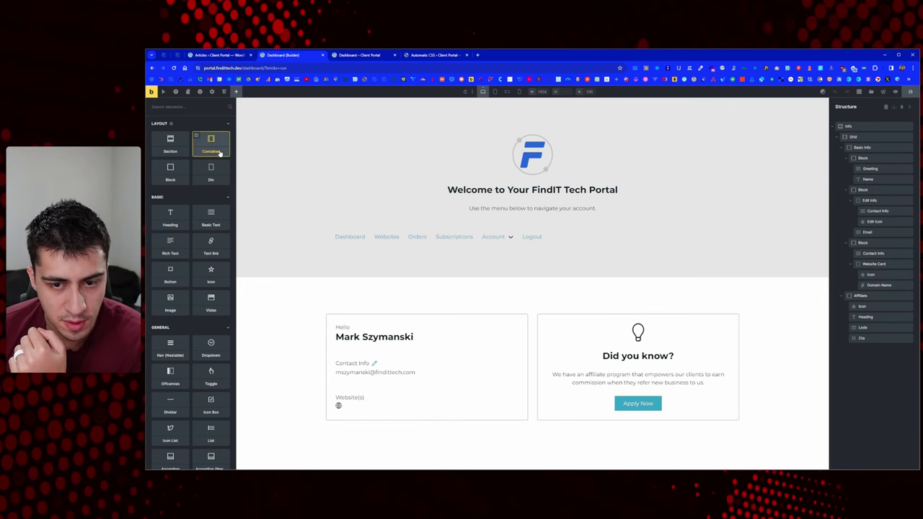
left_click_drag(213, 144, 861, 135)
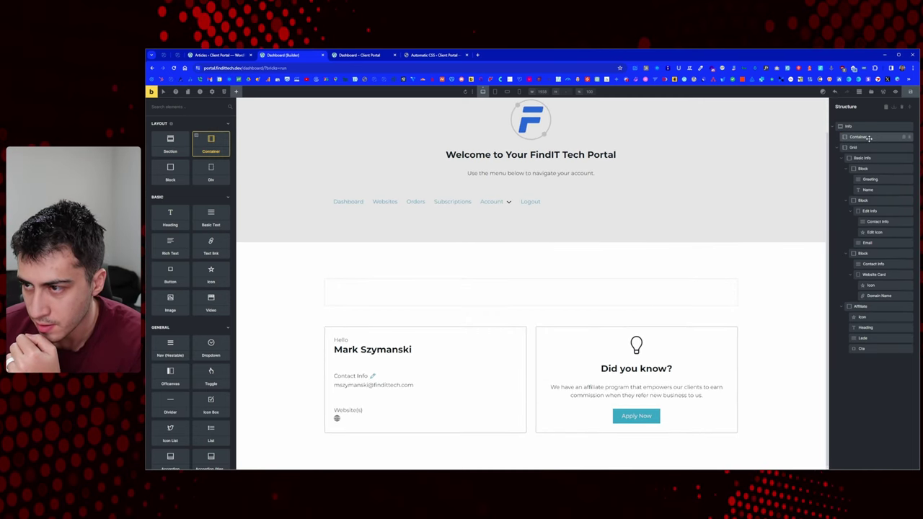
left_click_drag(864, 146, 859, 134)
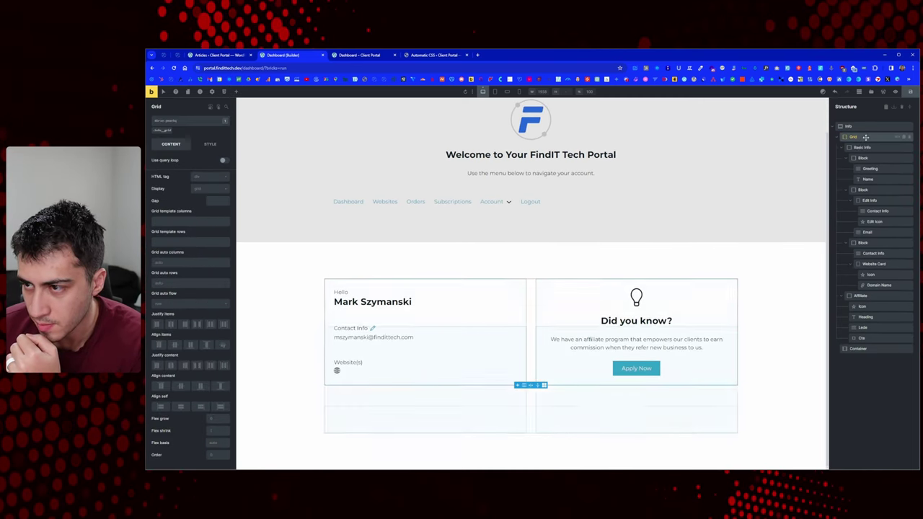
Step: Assign the existing thin-border class to the new container below the two cards
left_click(440, 420)
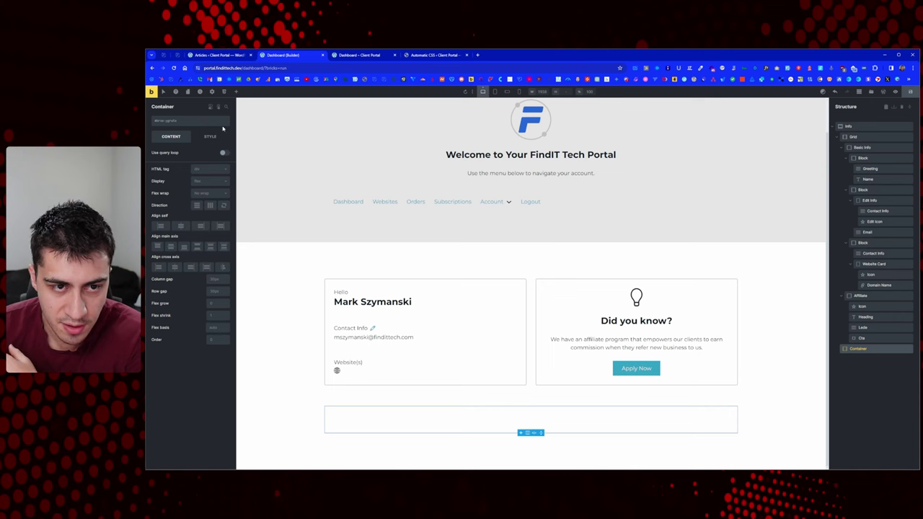
left_click(186, 126)
type("thin-border")
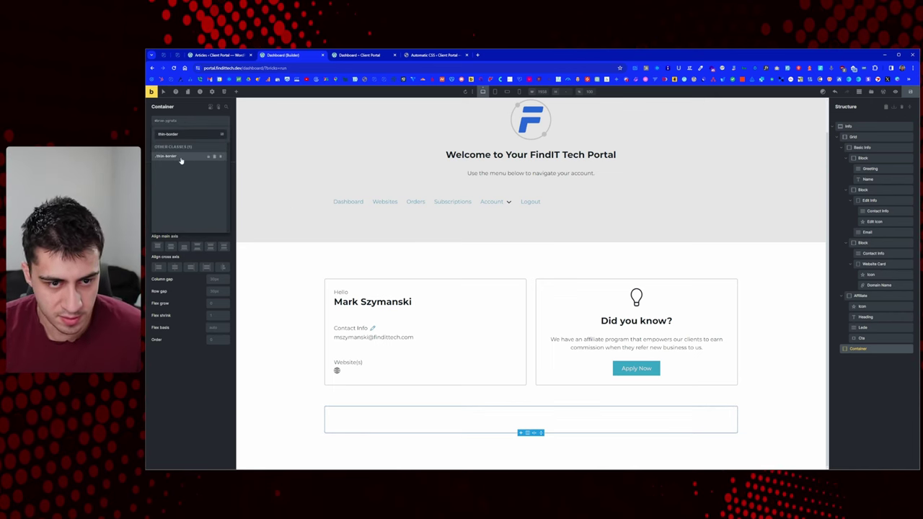
left_click(173, 156)
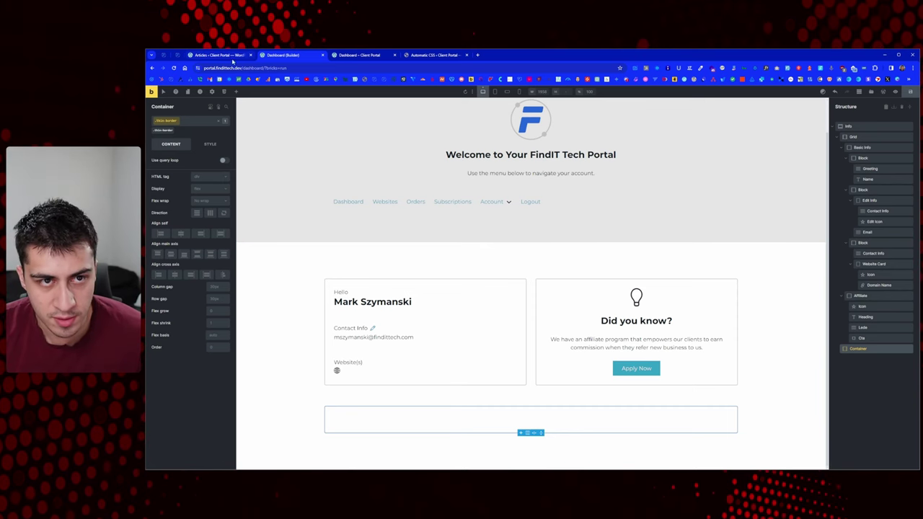
Step: Examine the Need Help section on the original portal dashboard, close the Automatic CSS settings, and return to the Bricks builder
key("ctrl+Tab")
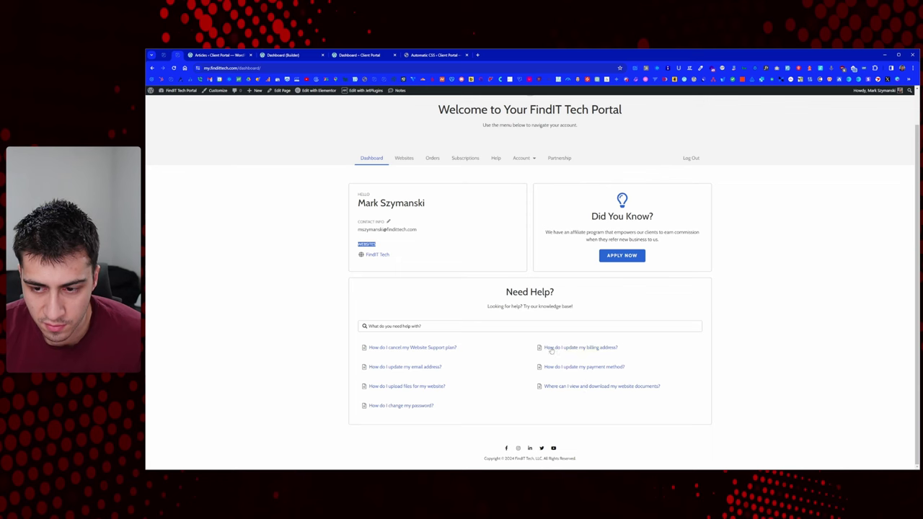
left_click(339, 56)
left_click(421, 55)
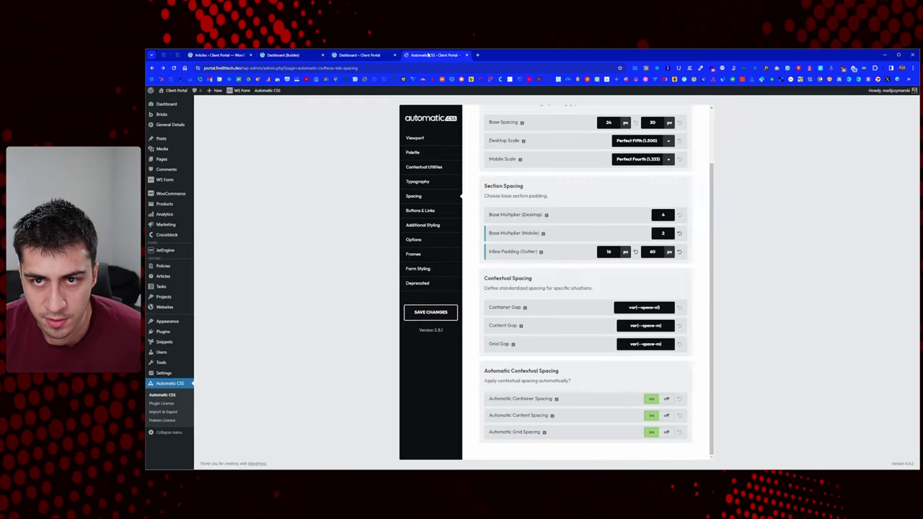
left_click(307, 54)
left_click(450, 54)
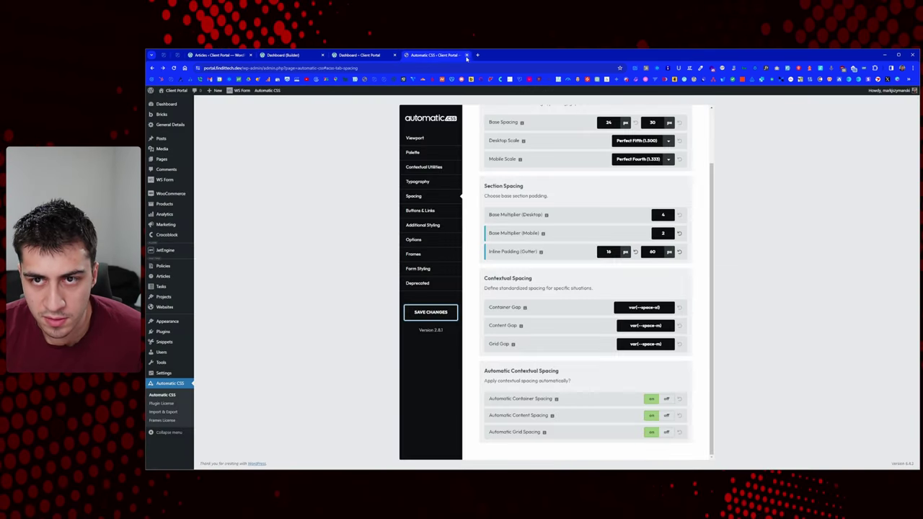
left_click(466, 55)
left_click(294, 56)
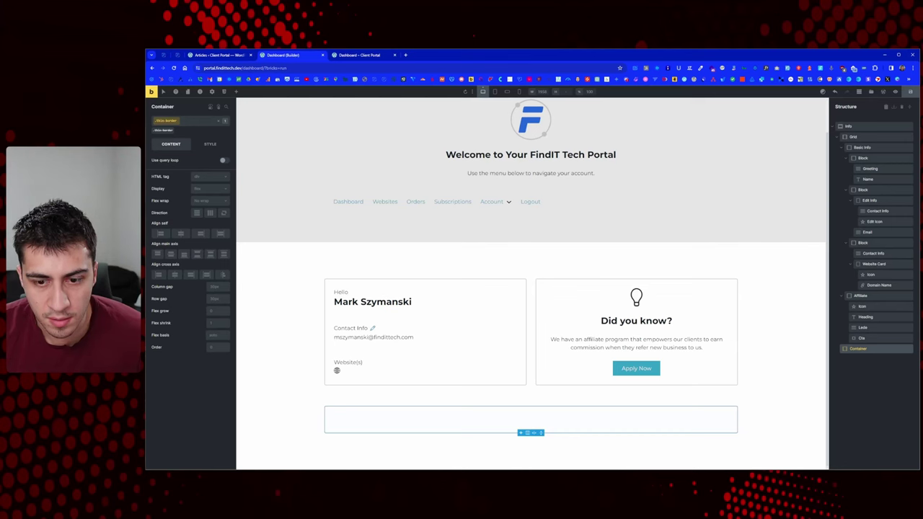
Step: Add a Heading and a Basic Text element inside the thin-border container
left_click(236, 91)
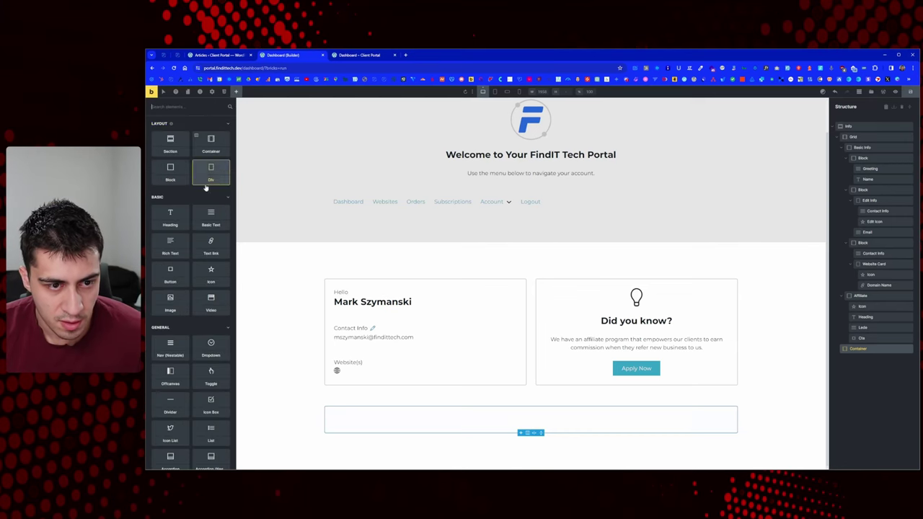
left_click(174, 218)
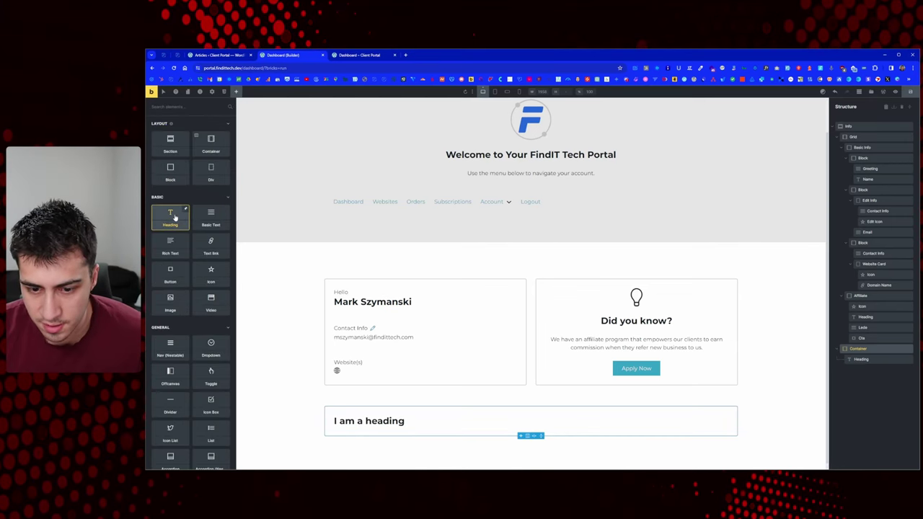
left_click(207, 223)
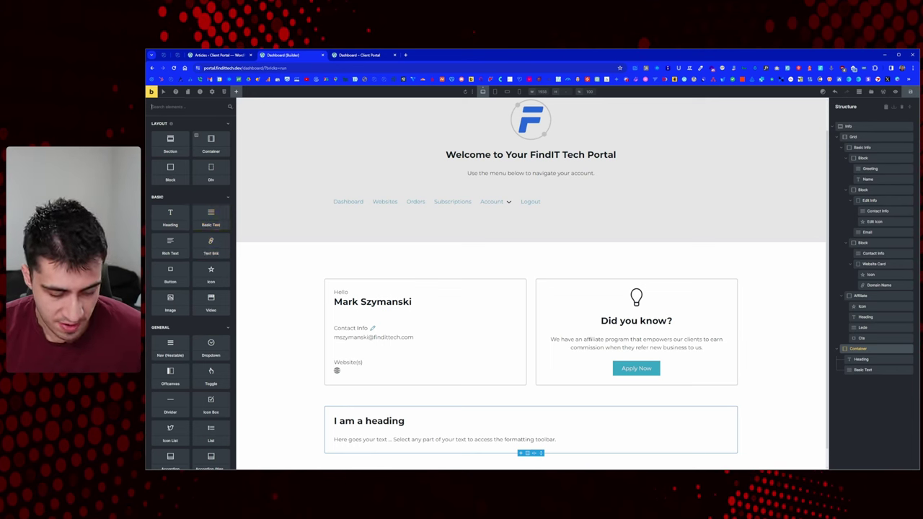
Step: Look through the element library for search and filter elements, then clear the element search
type("sear")
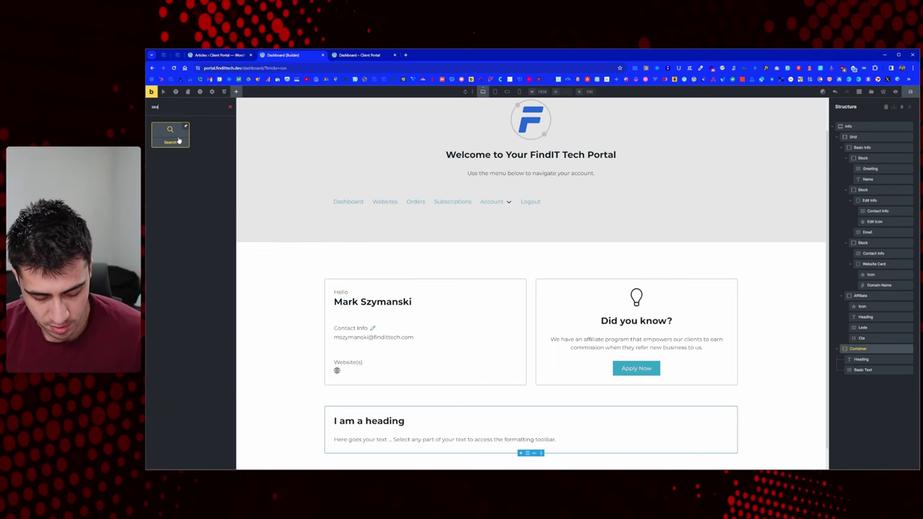
key("BackSpace")
key("BackSpace")
key("BackSpace")
key("BackSpace")
type("fi")
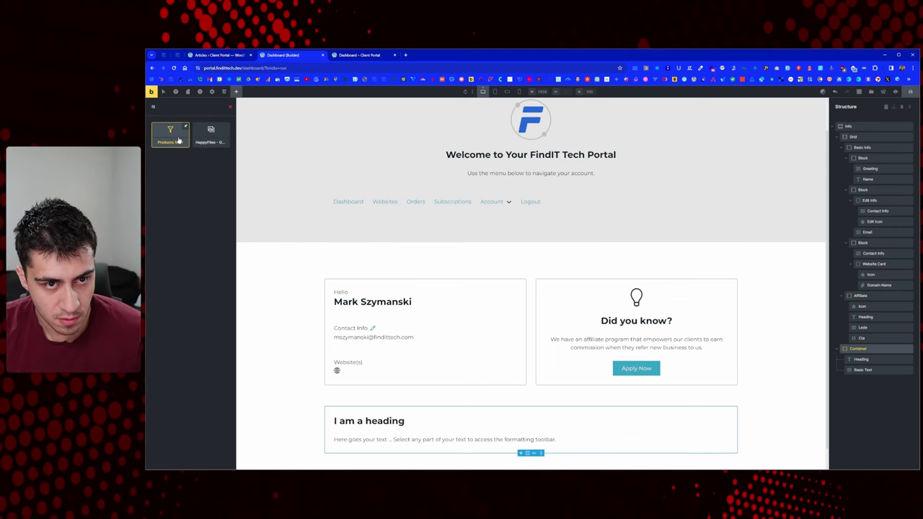
key("BackSpace")
key("BackSpace")
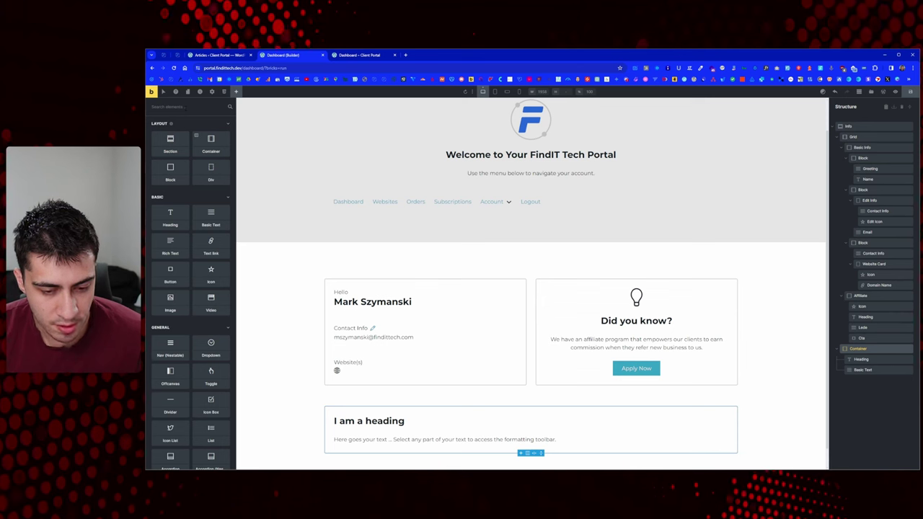
Step: Add a Block, a Div, an Icon and a Text link to the container after the basic text
left_click(173, 172)
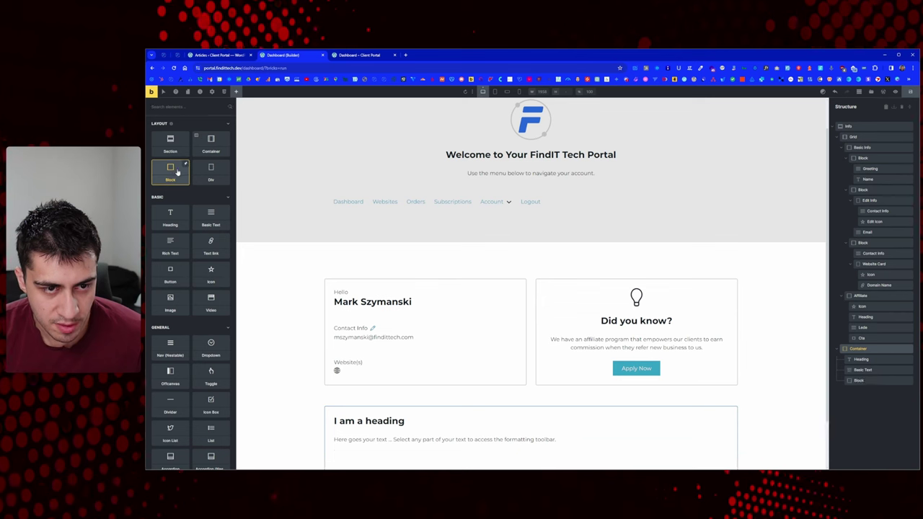
left_click(210, 172)
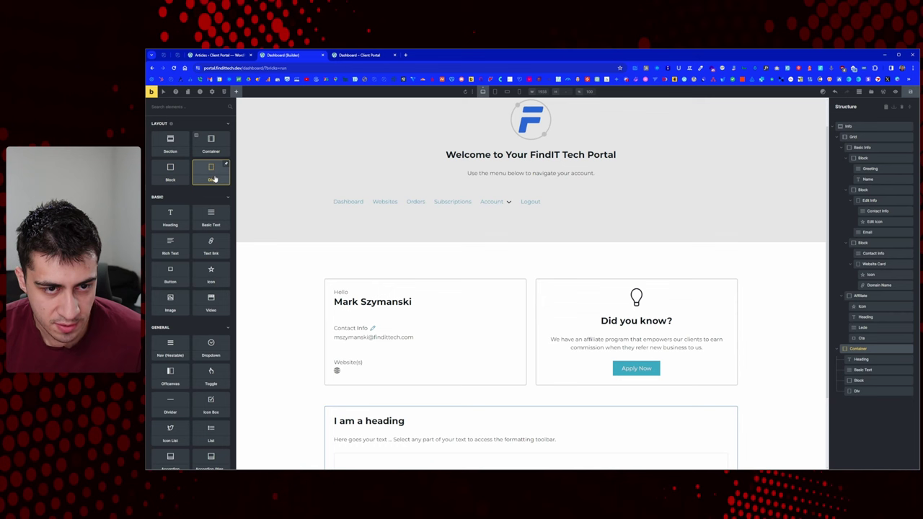
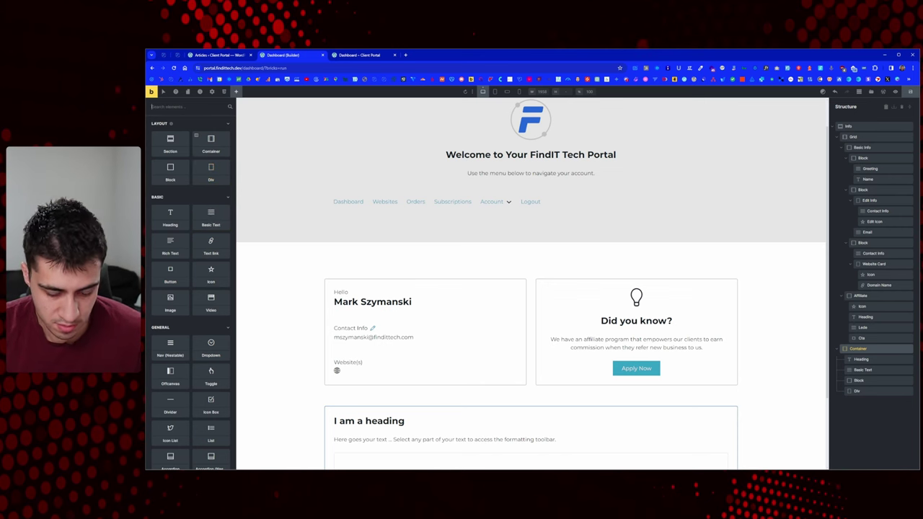
type("ic")
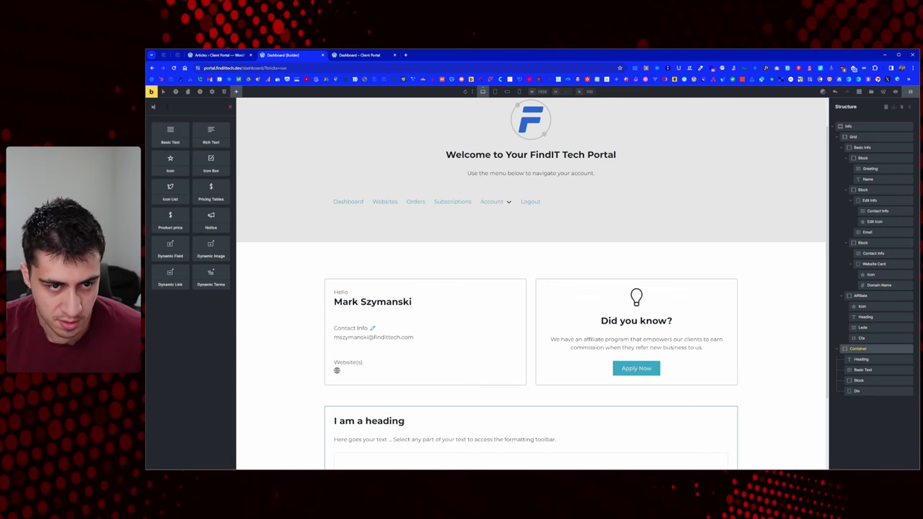
left_click(175, 165)
key("BackSpace")
key("BackSpace")
type("tex")
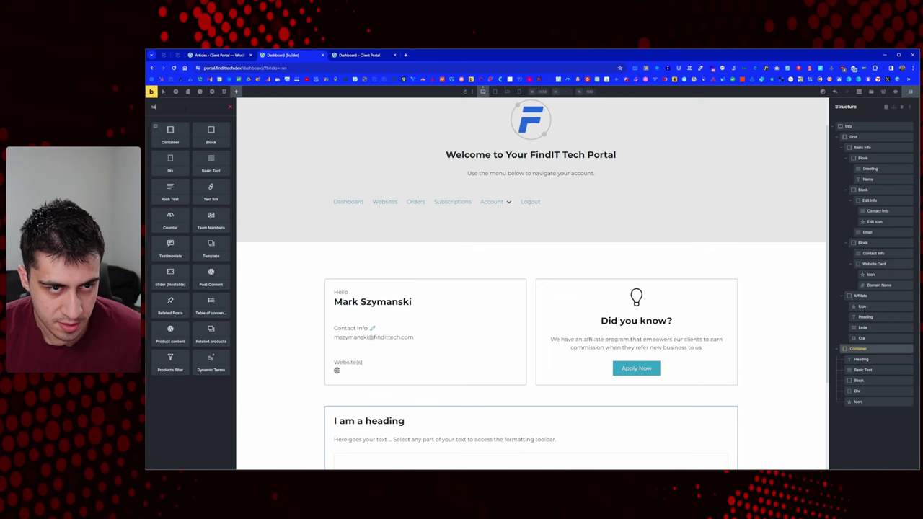
left_click(179, 164)
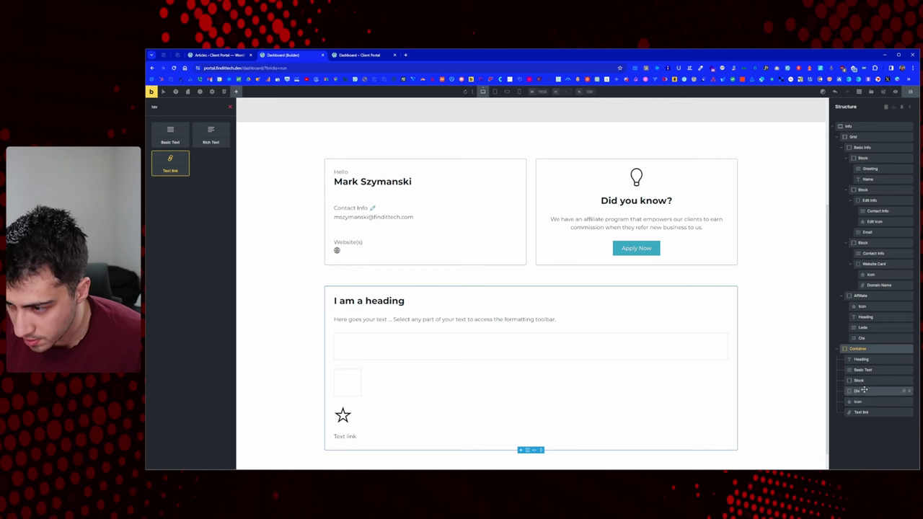
Step: Nest the Div inside the Block and place the Icon and Text link inside the Div
left_click(869, 380)
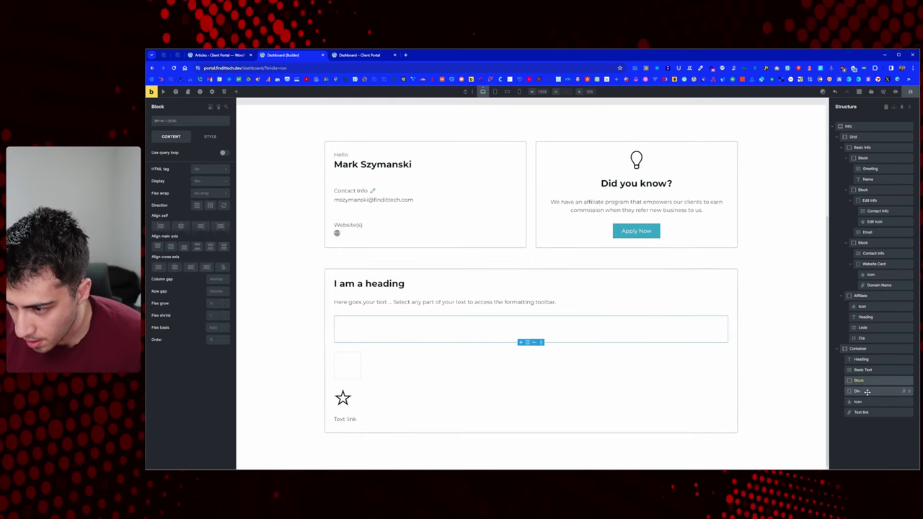
left_click_drag(862, 391, 876, 407)
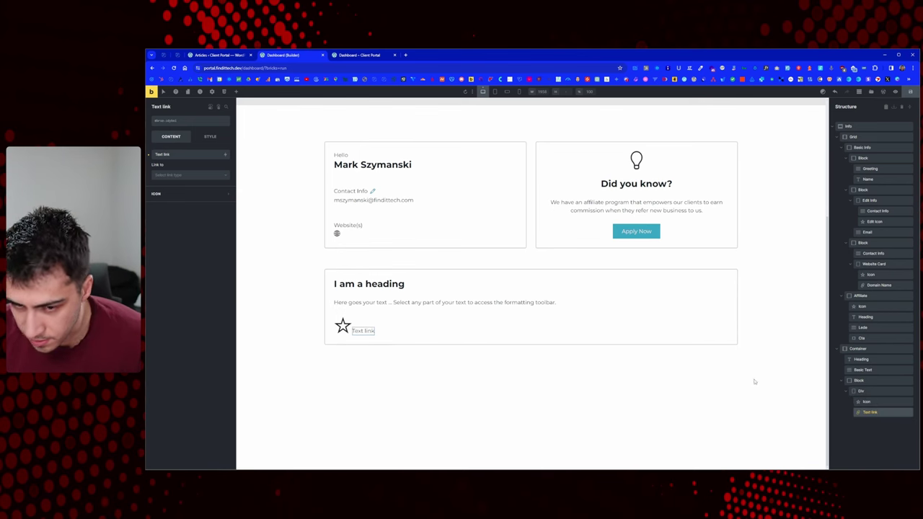
scroll(754, 381, "up", 3)
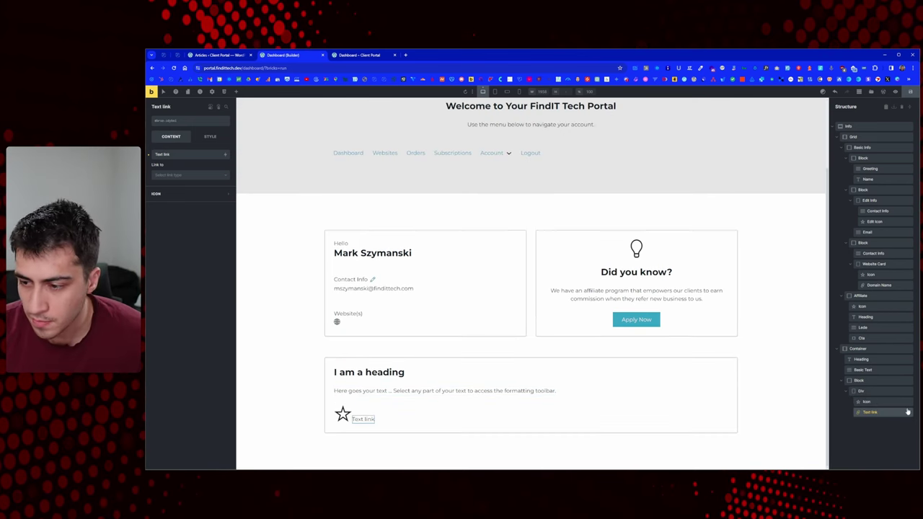
Step: Enable query sort / filter / live search in the general Bricks settings and save the settings
left_click(231, 56)
mouse_move(162, 115)
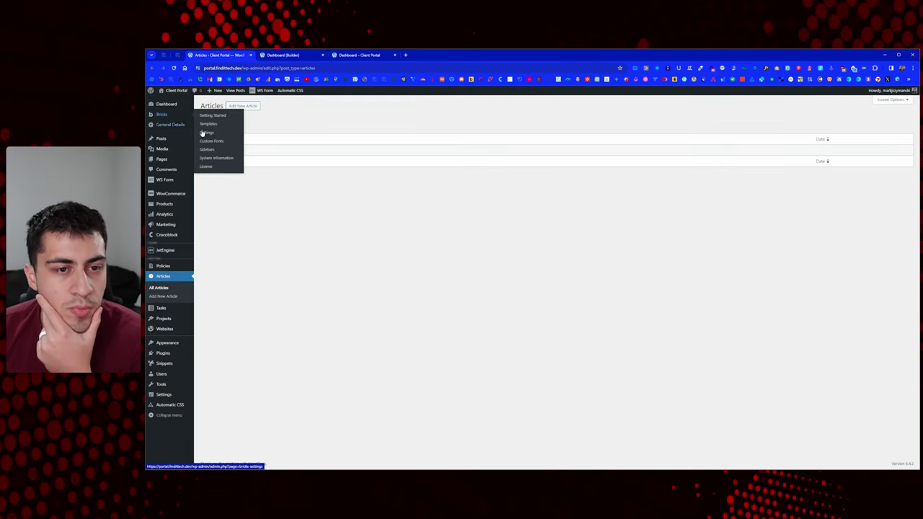
left_click(292, 56)
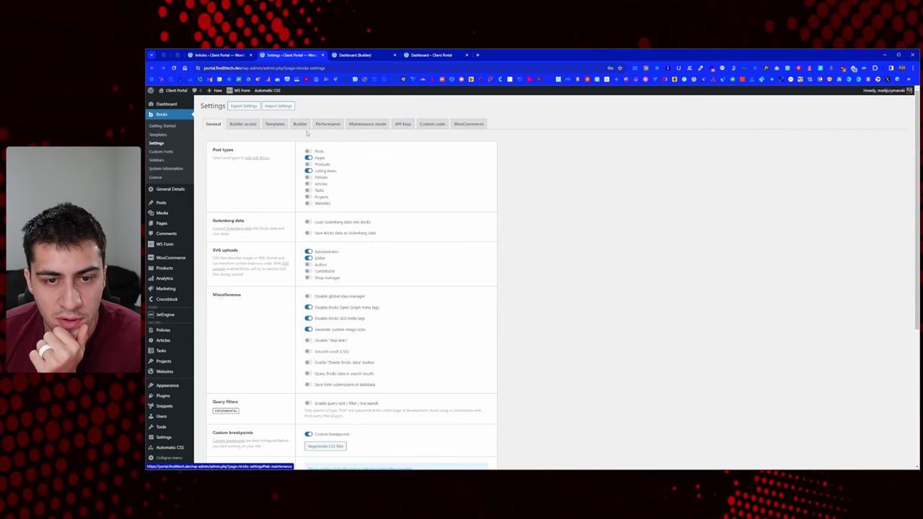
scroll(295, 191, "down", 1)
scroll(295, 190, "down", 3)
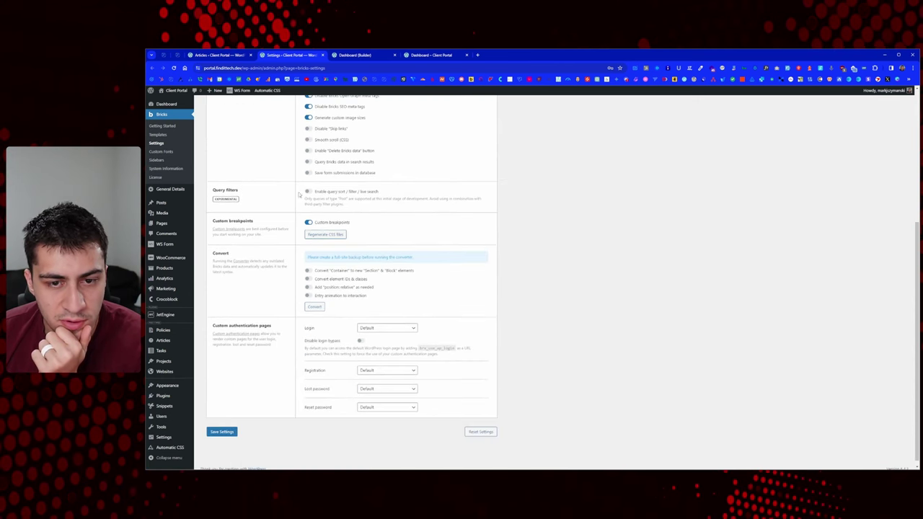
left_click(308, 192)
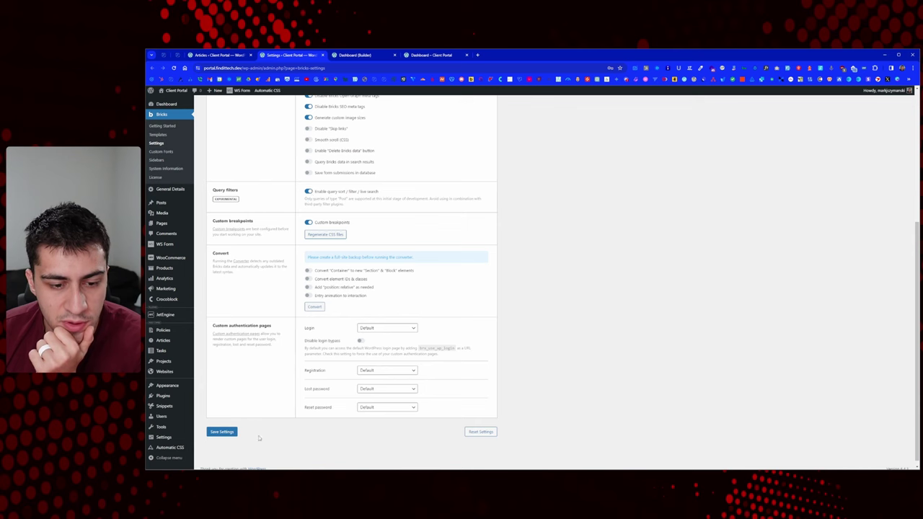
left_click(229, 432)
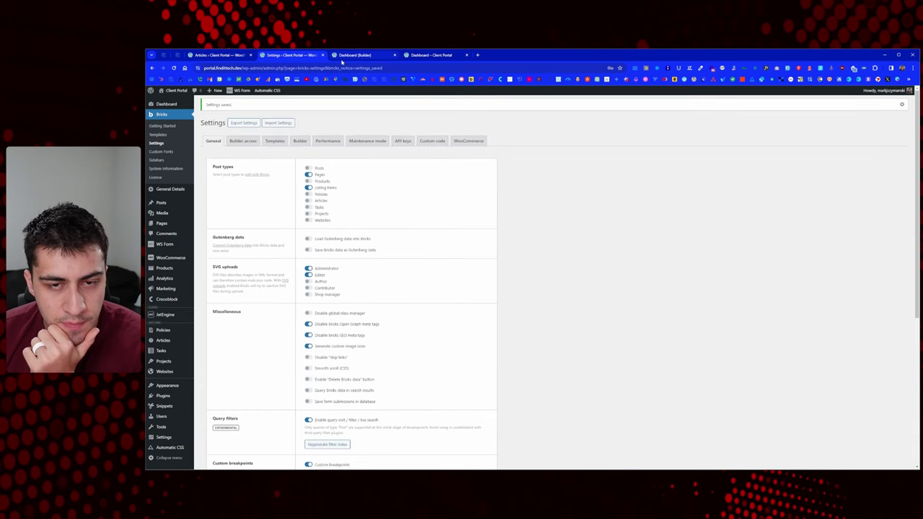
Step: Reload the dashboard page builder and add a Filter - Search element between the basic text and the Block in the lower container
key("ctrl+Tab")
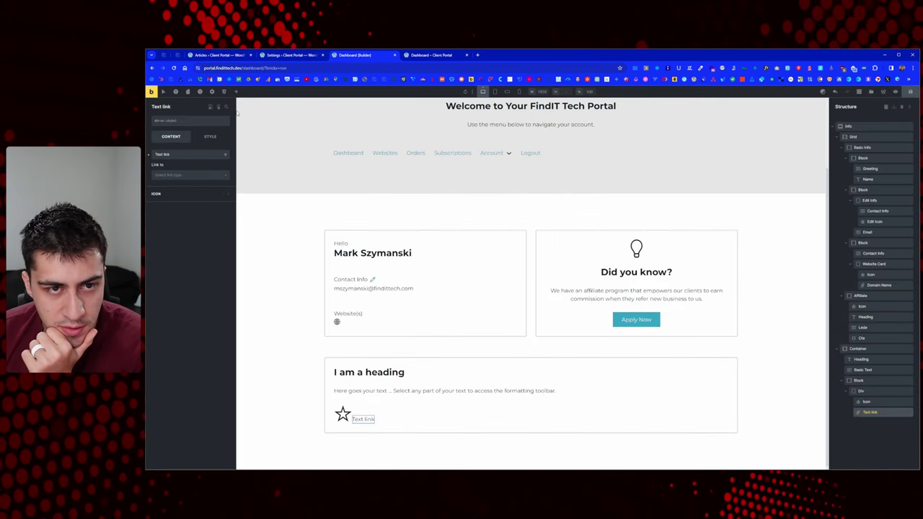
left_click(174, 67)
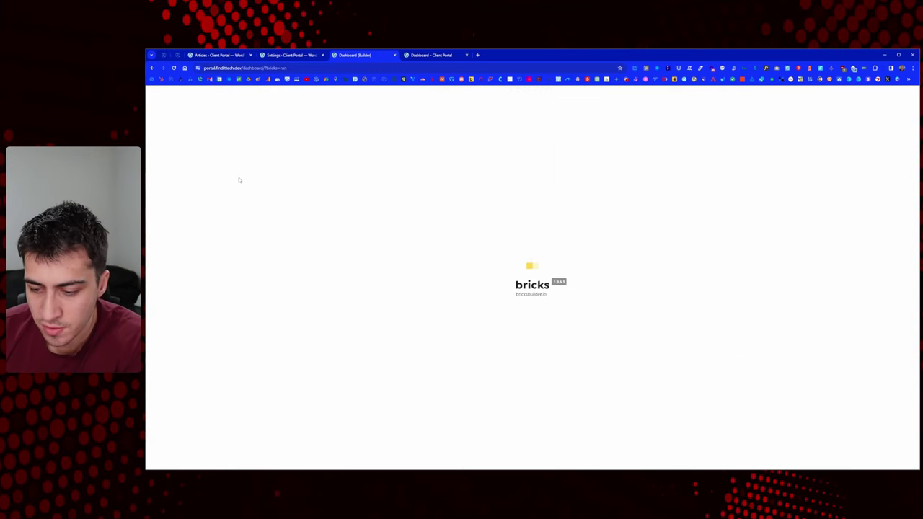
scroll(386, 338, "down", 2)
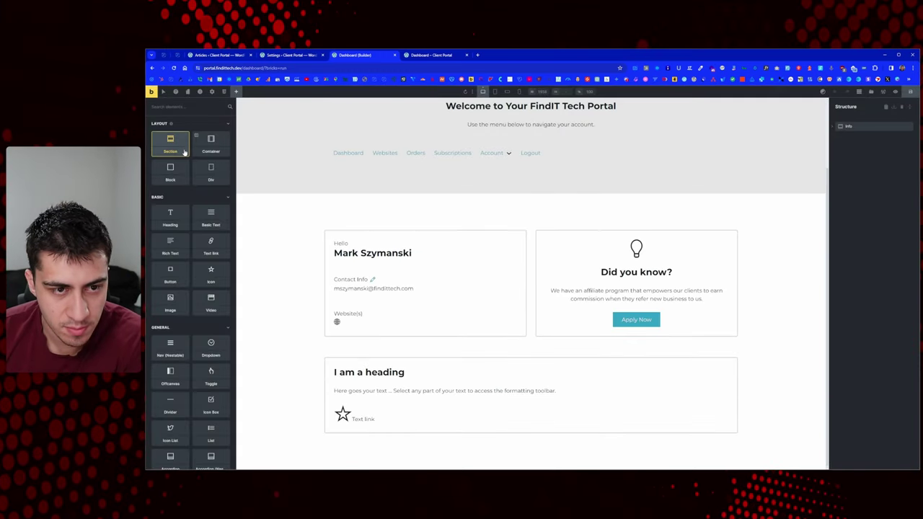
left_click(193, 106)
type("sear")
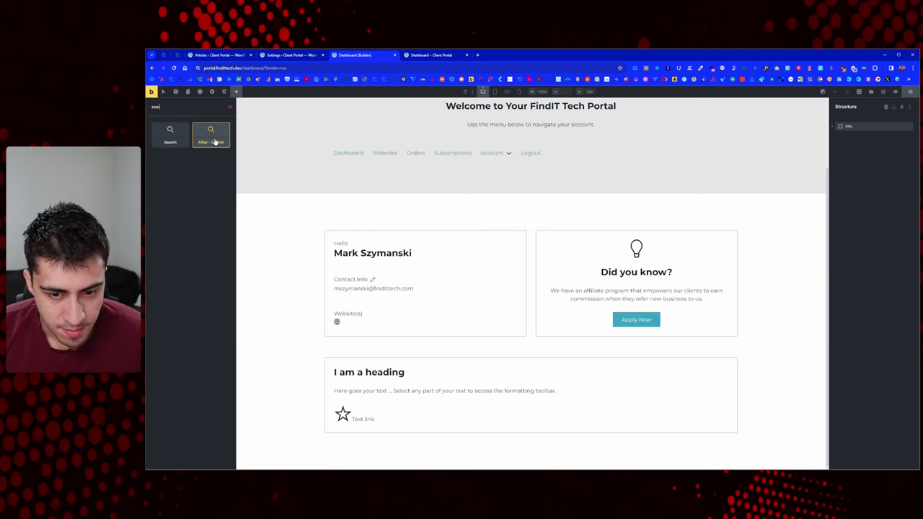
left_click(211, 134)
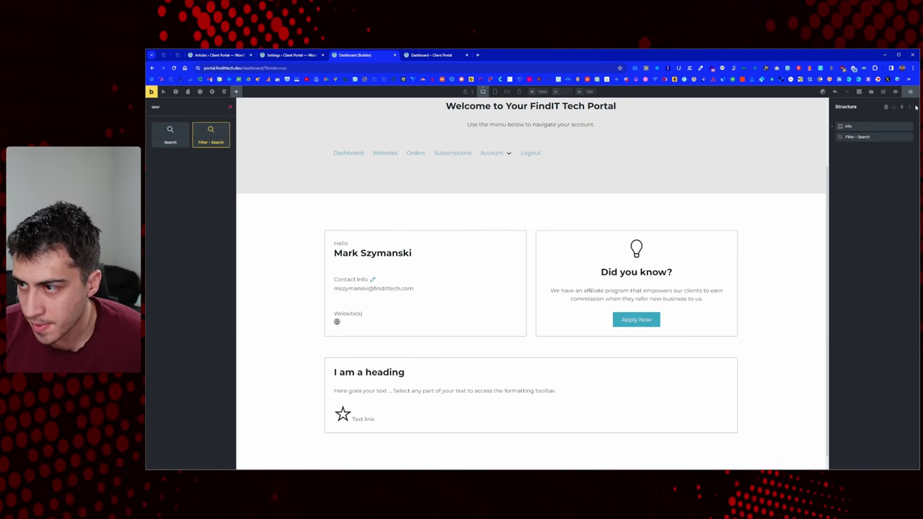
left_click(862, 126)
left_click_drag(866, 422, 865, 370)
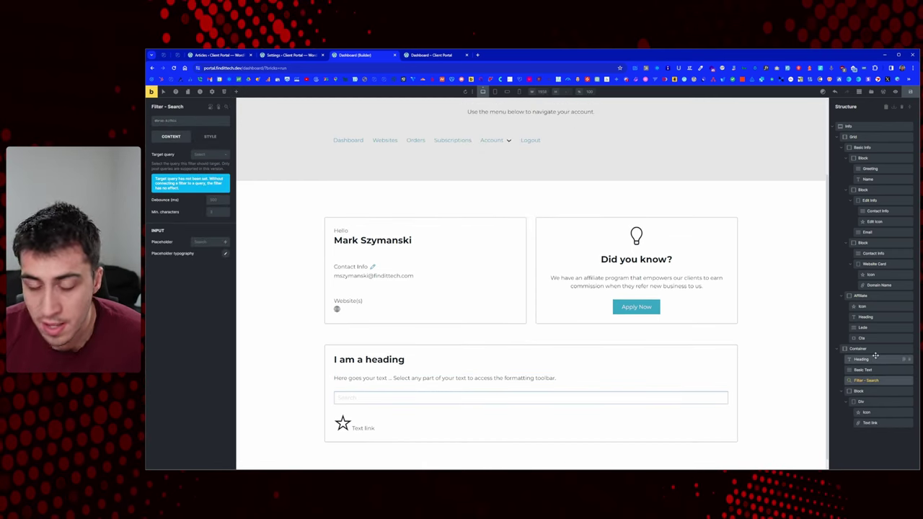
Step: Examine the original portal's Help page and Need Help section, comparing its search field and article list with the rebuilt container's structure
left_click(191, 56)
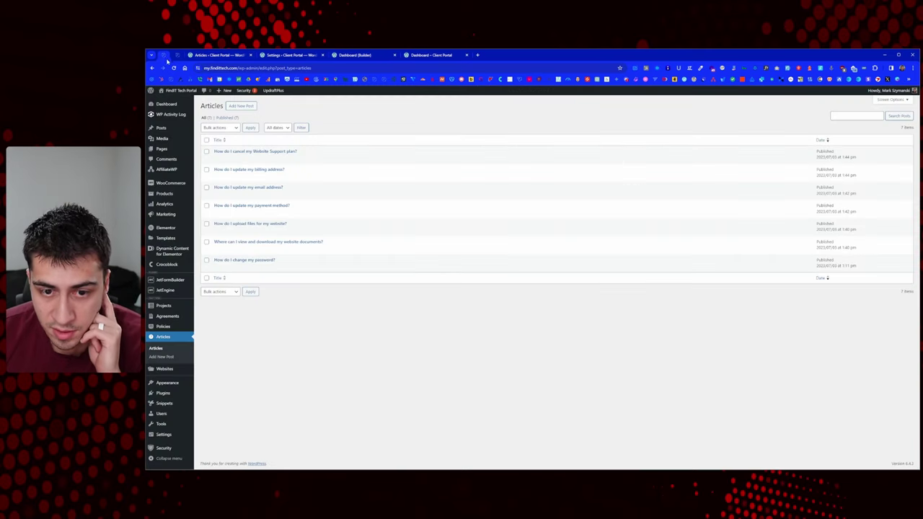
key("ctrl+4")
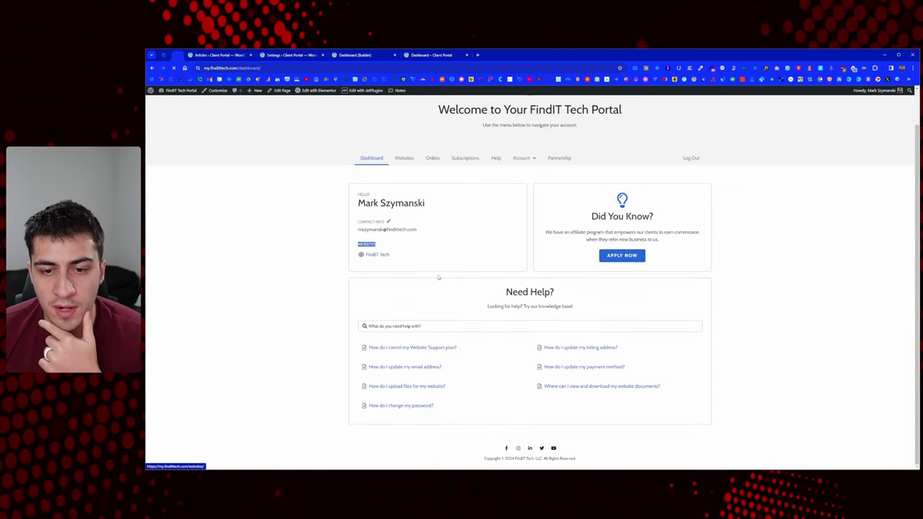
key("F5")
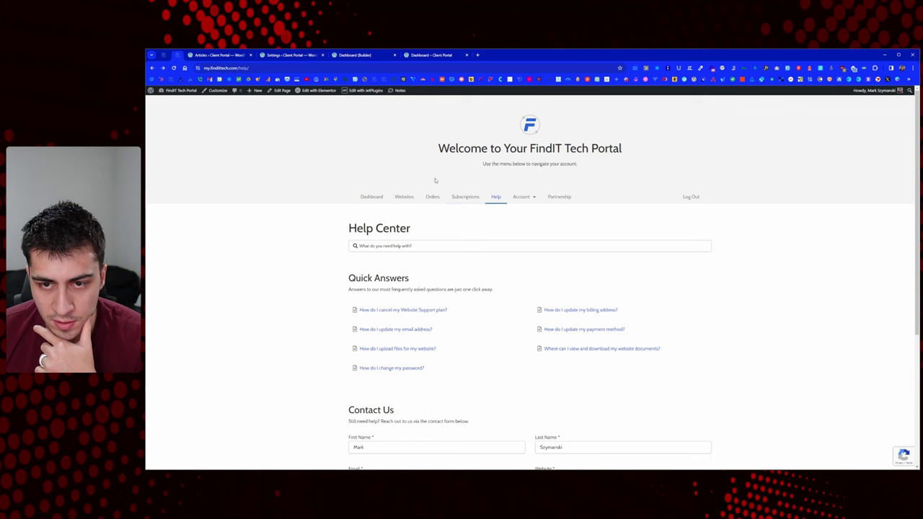
left_click(374, 198)
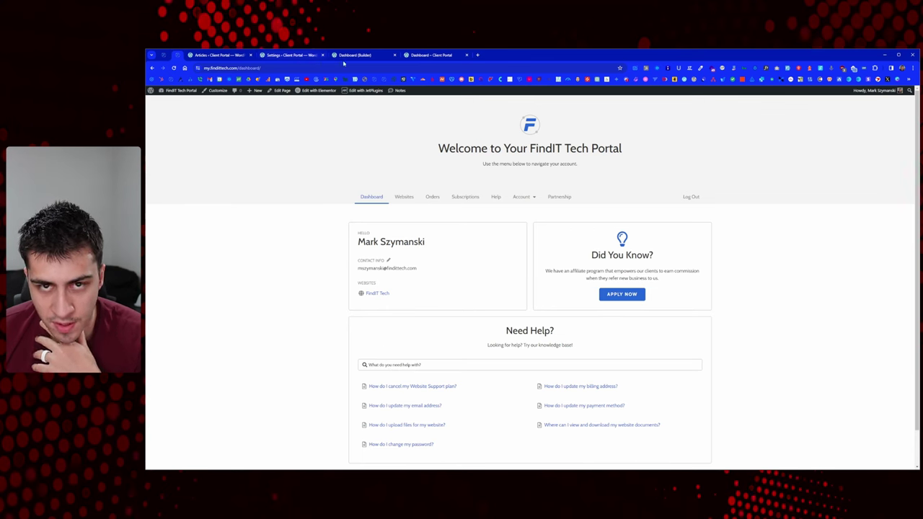
left_click(379, 57)
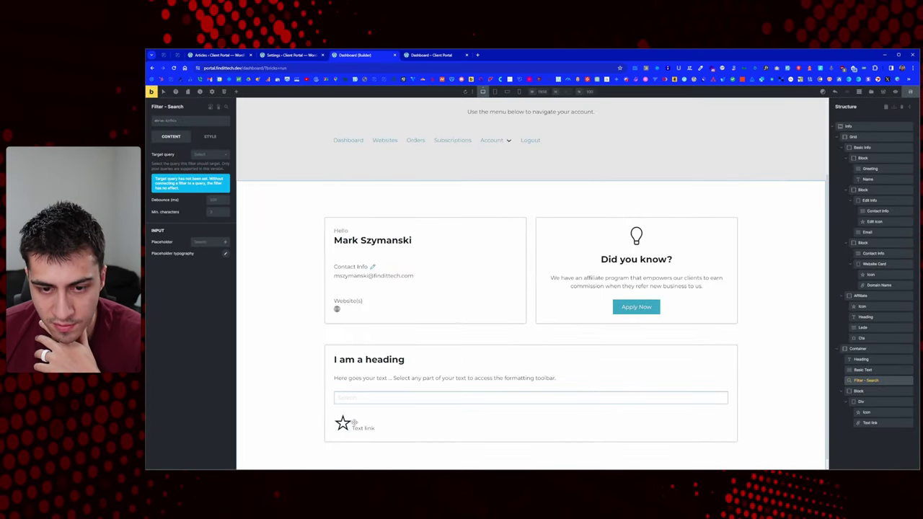
left_click(872, 349)
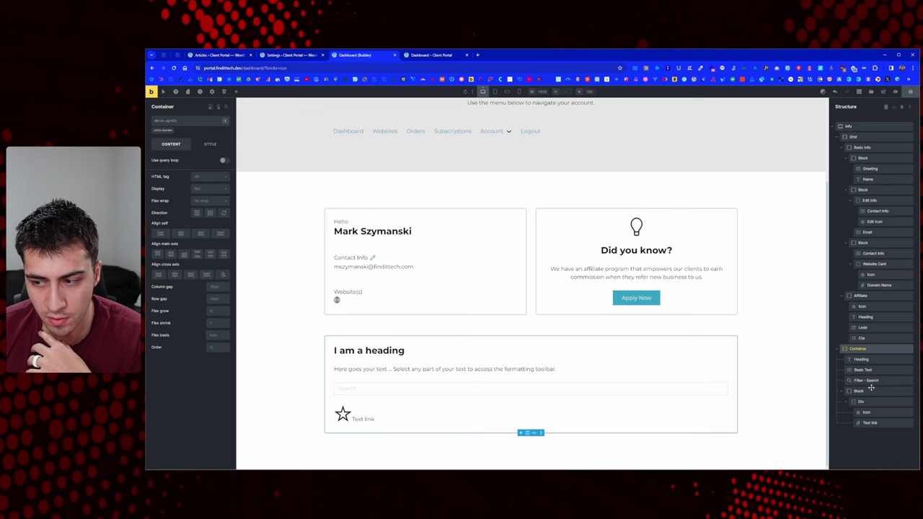
left_click(870, 391)
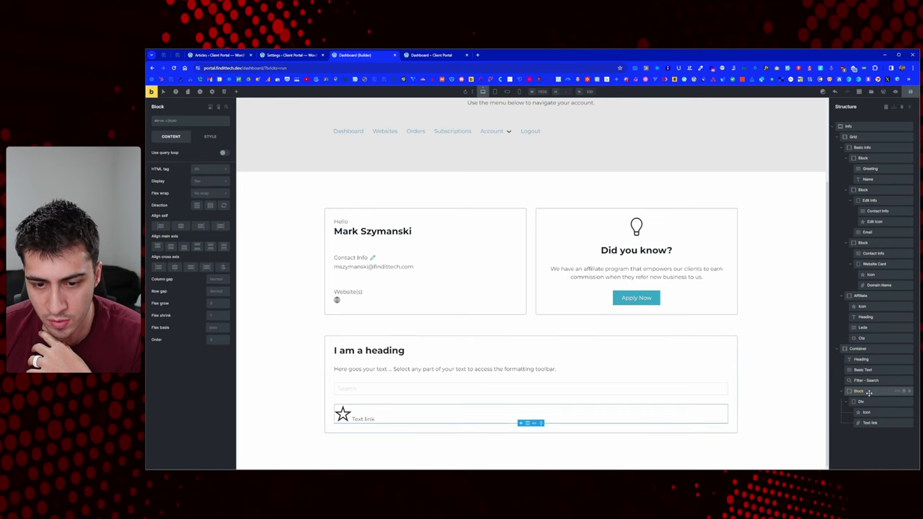
left_click(176, 57)
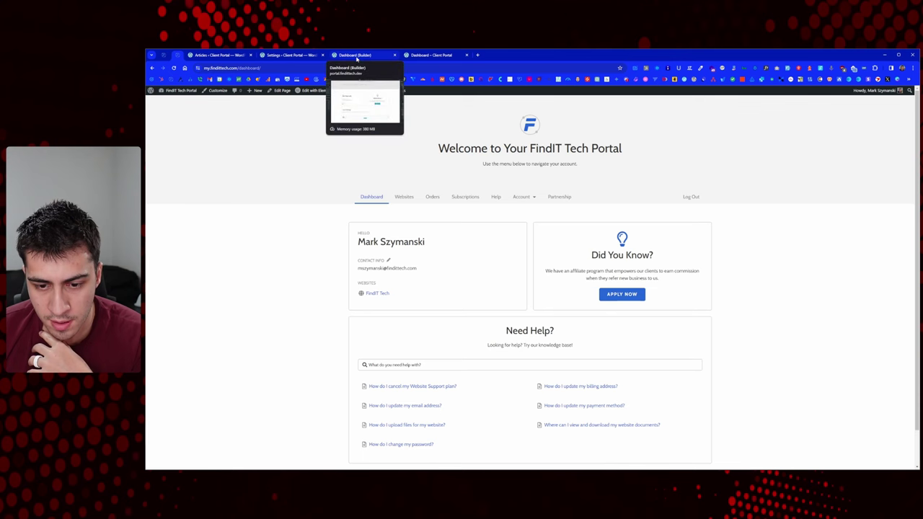
left_click(356, 56)
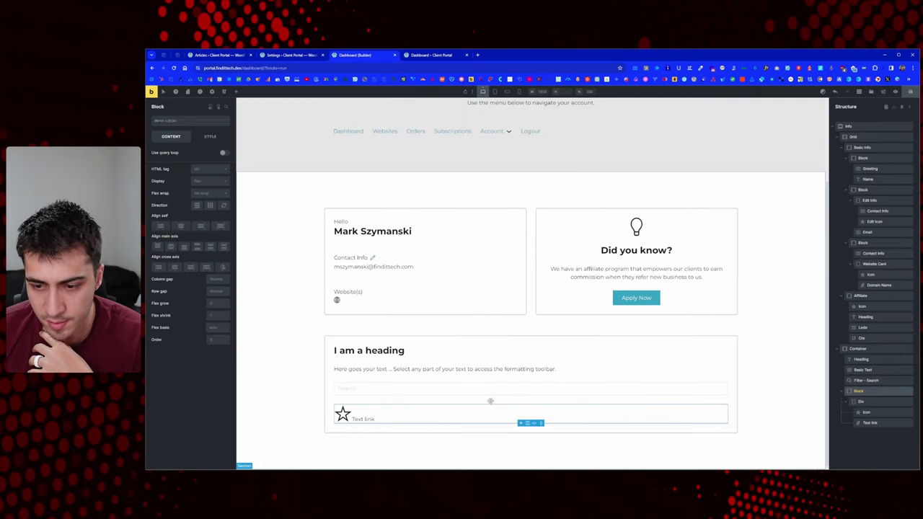
Step: Rename the lower container as Help in the page structure
left_click(860, 349)
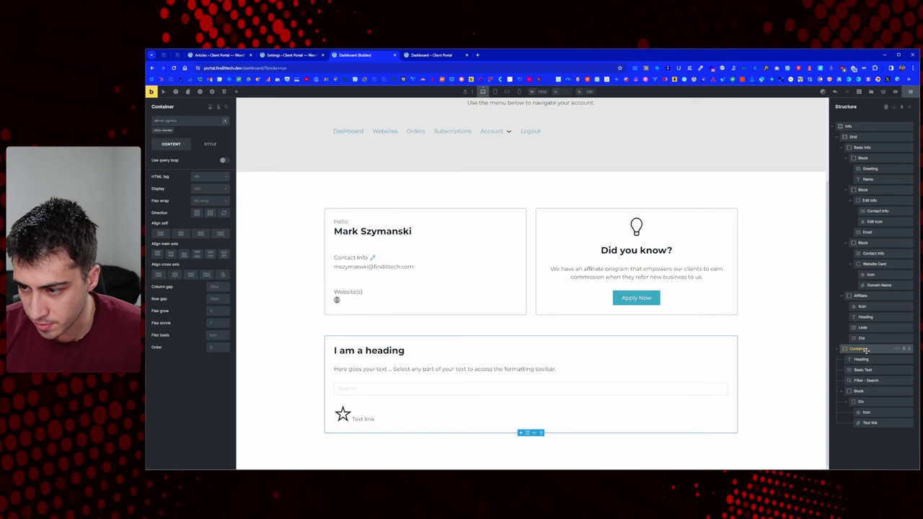
double_click(860, 349)
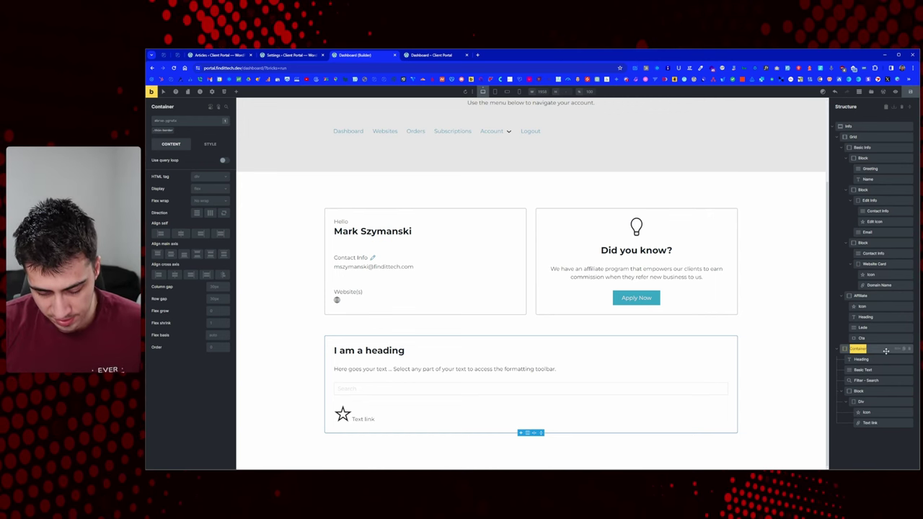
type("Help")
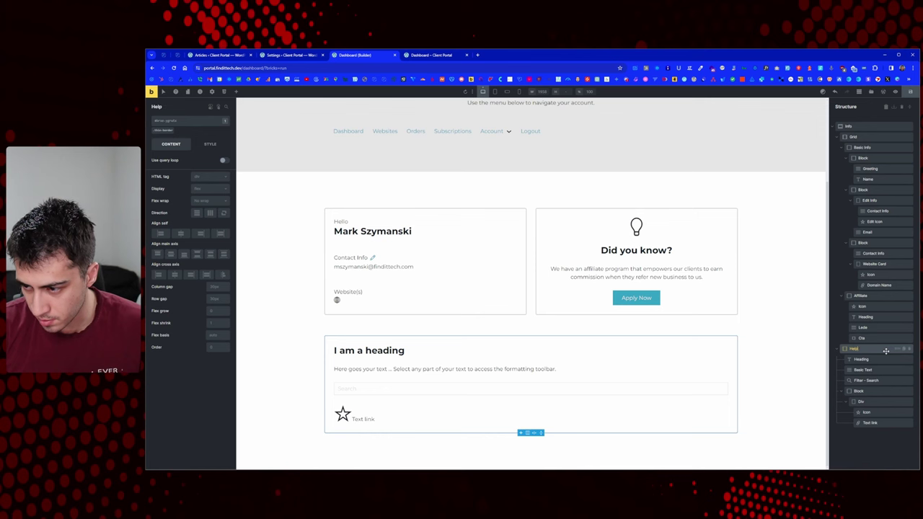
Step: Set the Help heading to "Need help?" and replace the basic text with the original dashboard's "Looking for help? Try our knowledge base!"
left_click(883, 357)
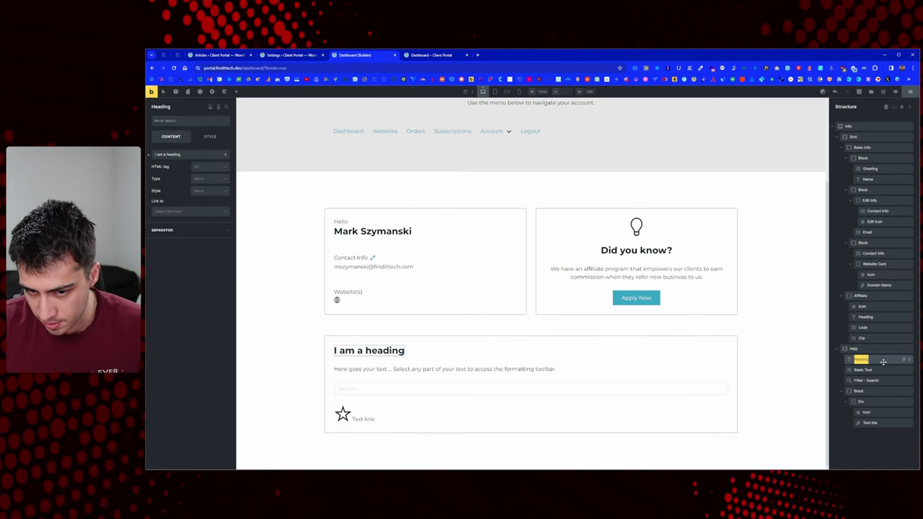
left_click_drag(182, 155, 155, 154)
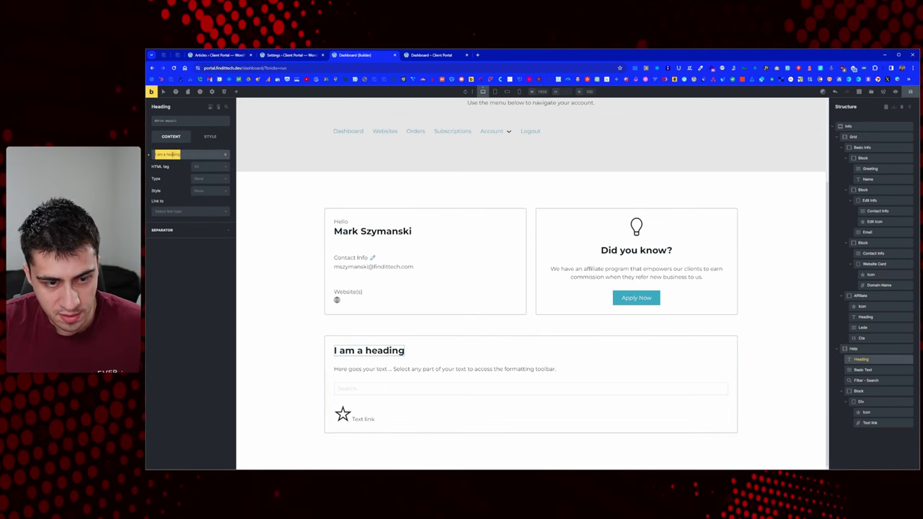
left_click(177, 55)
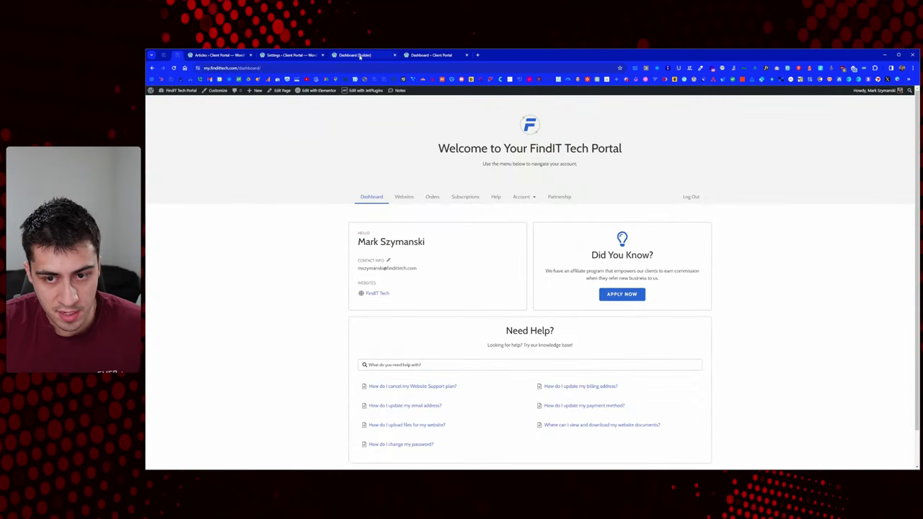
left_click_drag(598, 346, 480, 346)
key("ctrl+c")
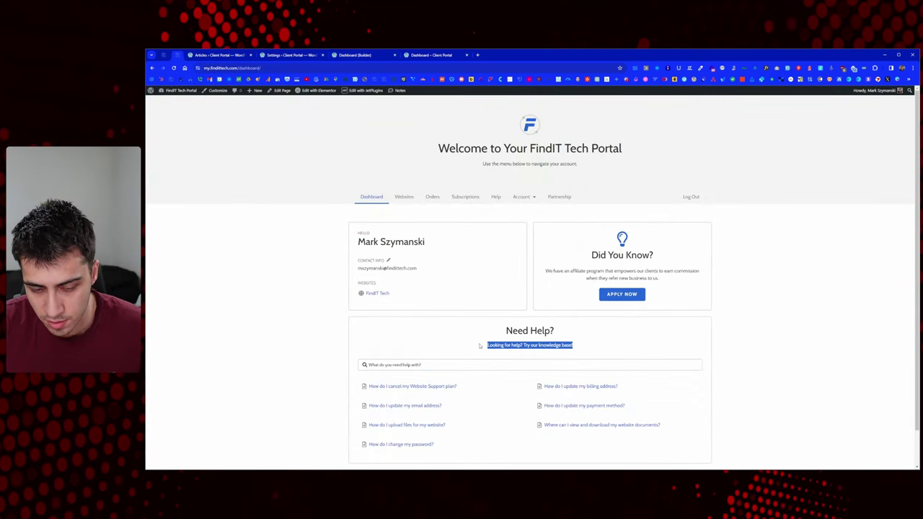
left_click(360, 55)
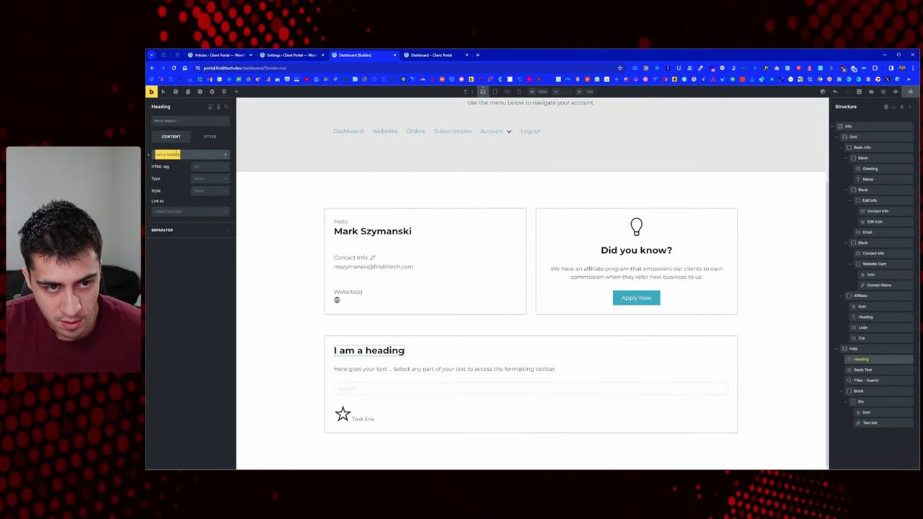
type("Need")
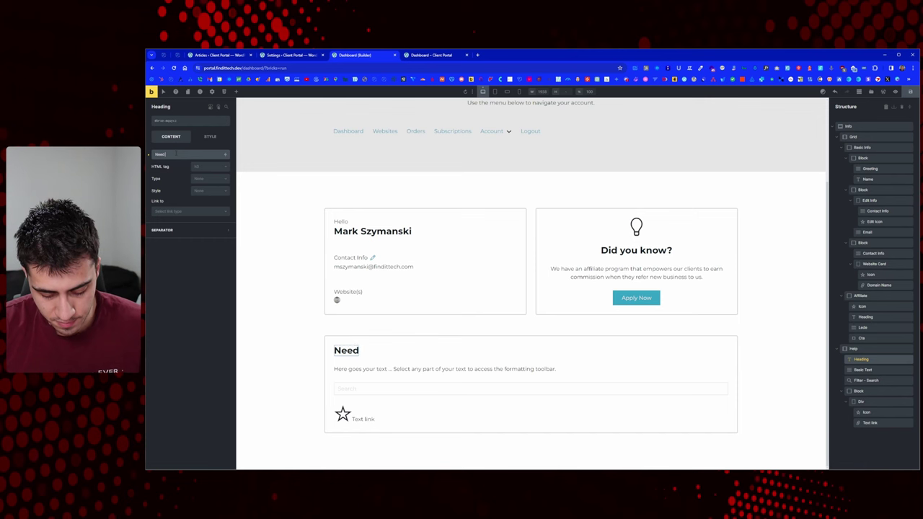
type(" help?")
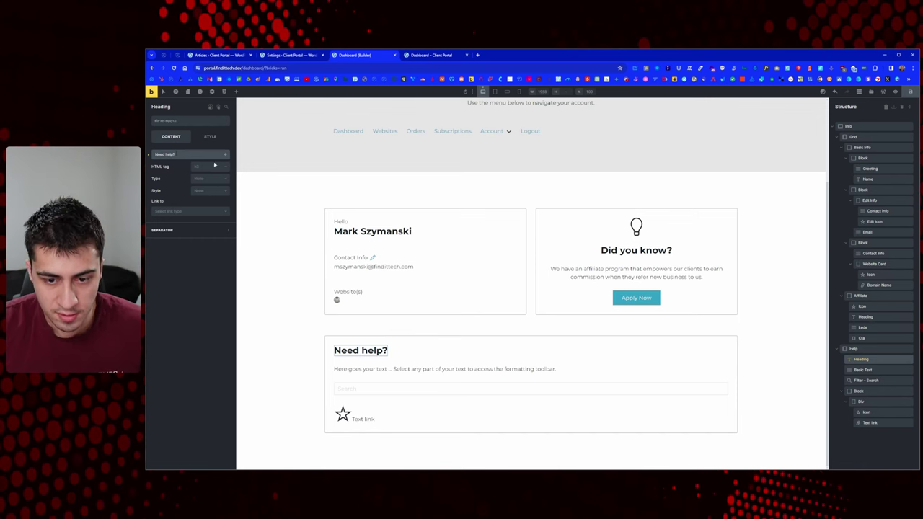
left_click(371, 371)
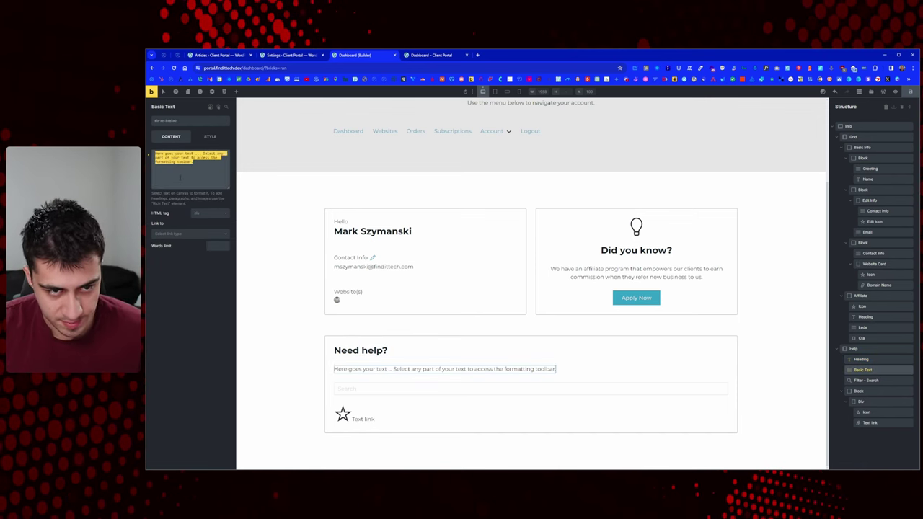
key("ctrl+v")
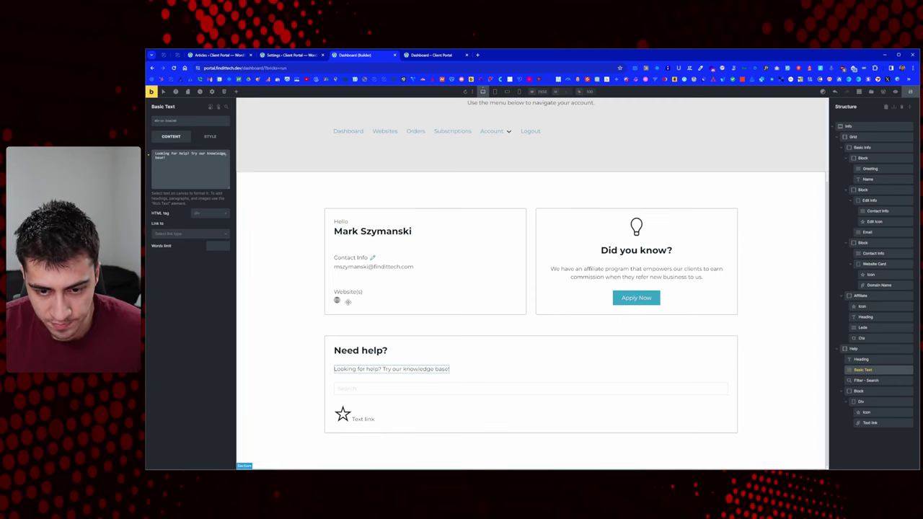
Step: Rename the Help container's basic text element as Lede and its Filter - Search element as Search
left_click(384, 384)
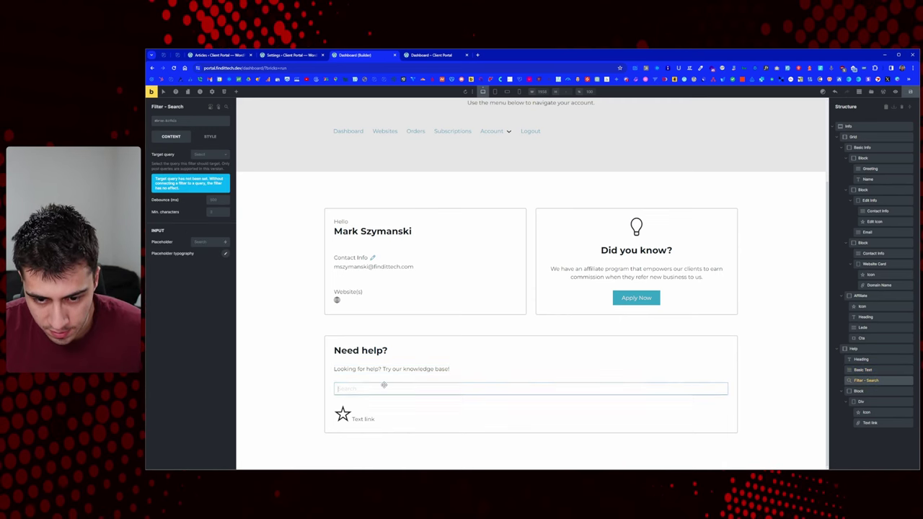
double_click(866, 370)
type("Le")
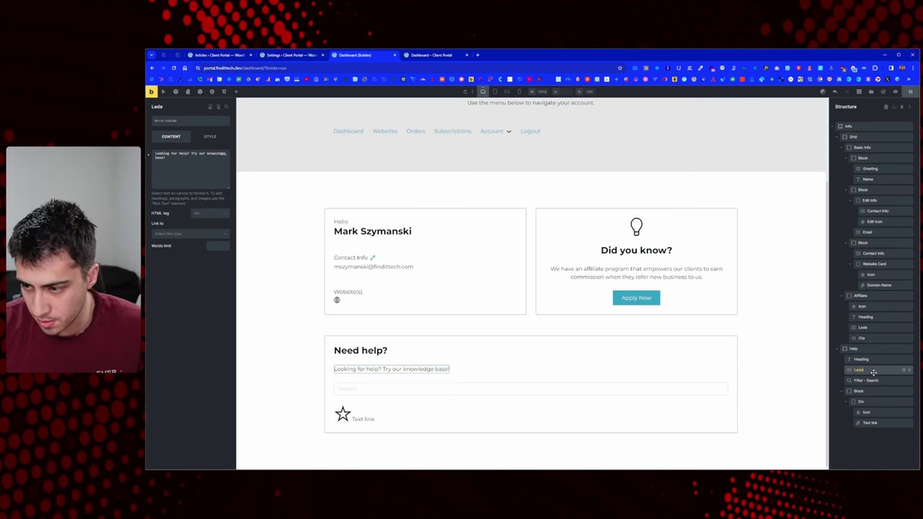
type("de")
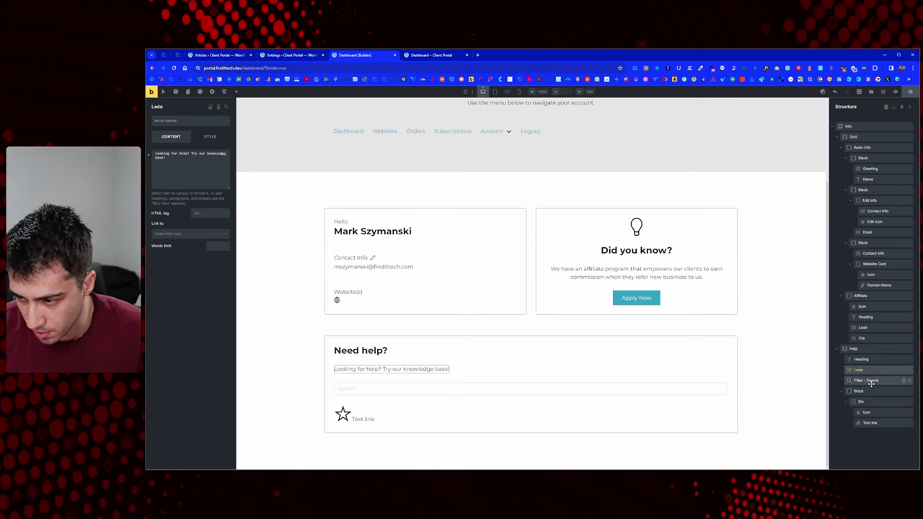
double_click(872, 380)
type("Search")
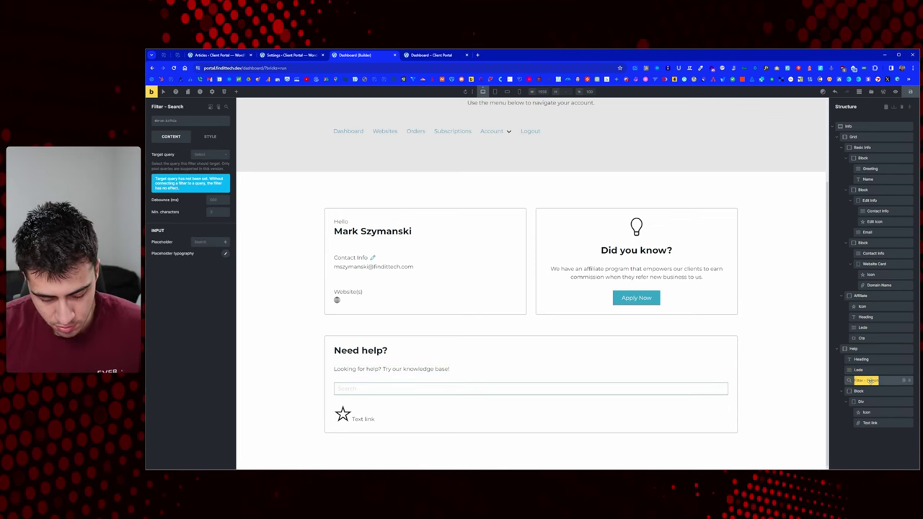
key("Return")
Step: Rename the Block below the search element as Grid and its nested Div as Article
double_click(866, 391)
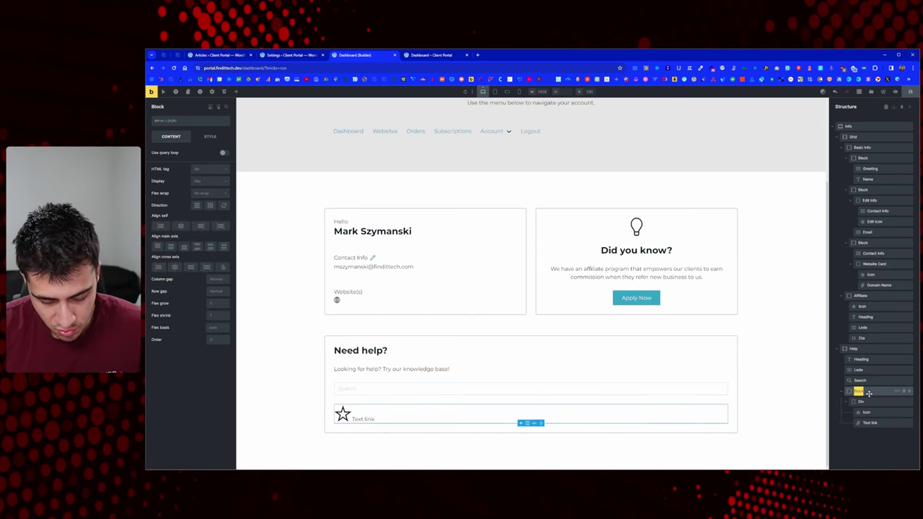
type("GRid")
key("BackSpace")
key("BackSpace")
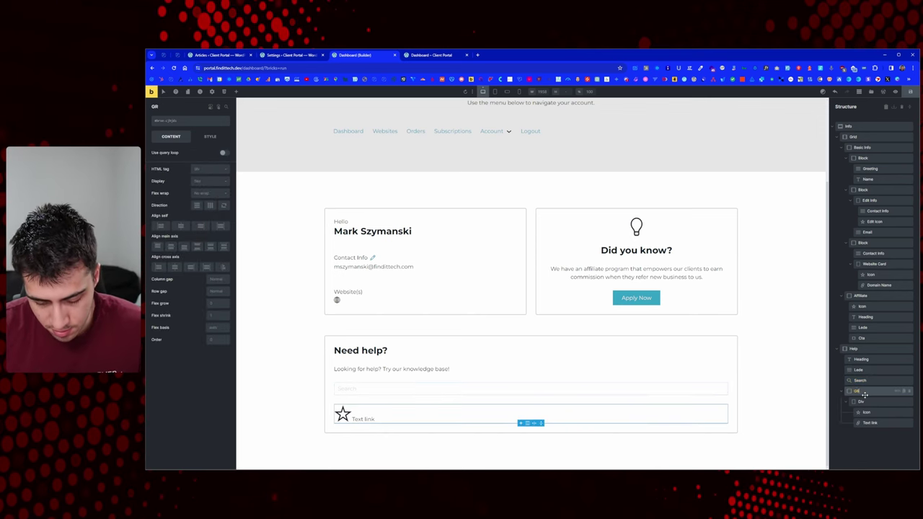
left_click(863, 401)
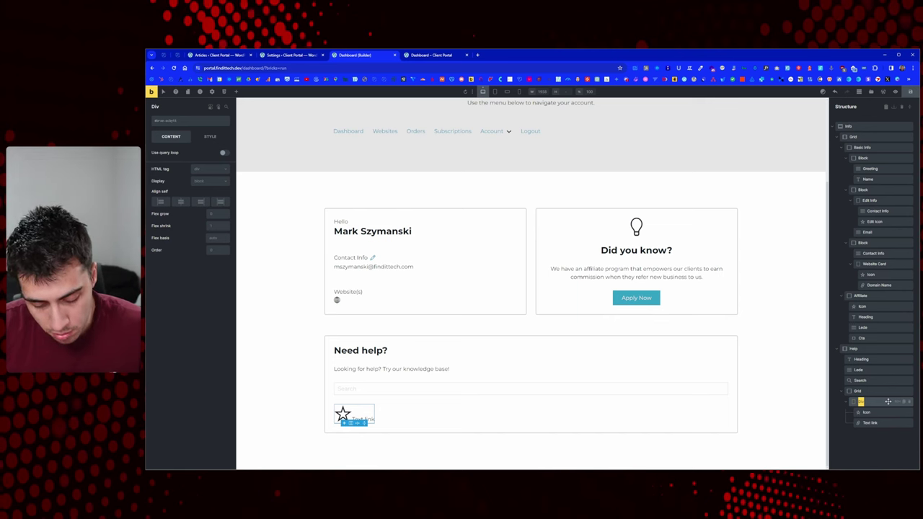
type("Article")
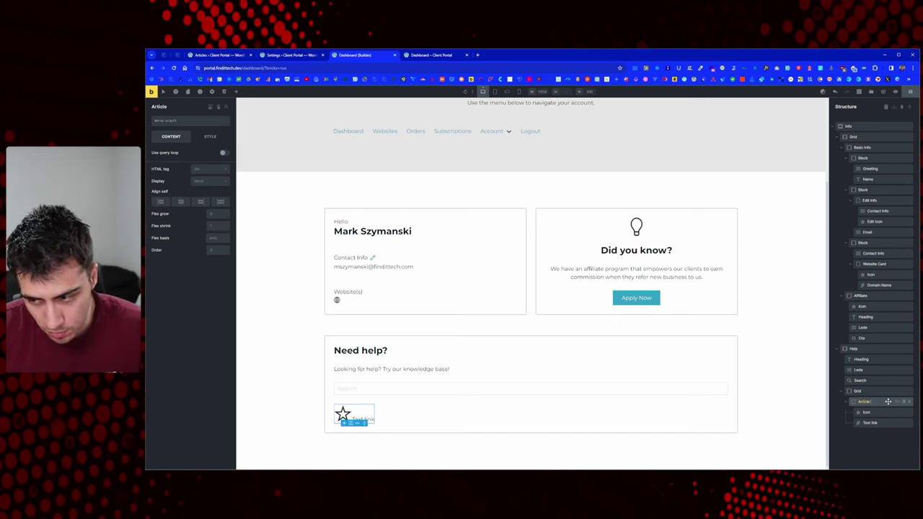
Step: Rename the Article Div in the Help grid as Article Card and its nested text link as Name
type(" Card")
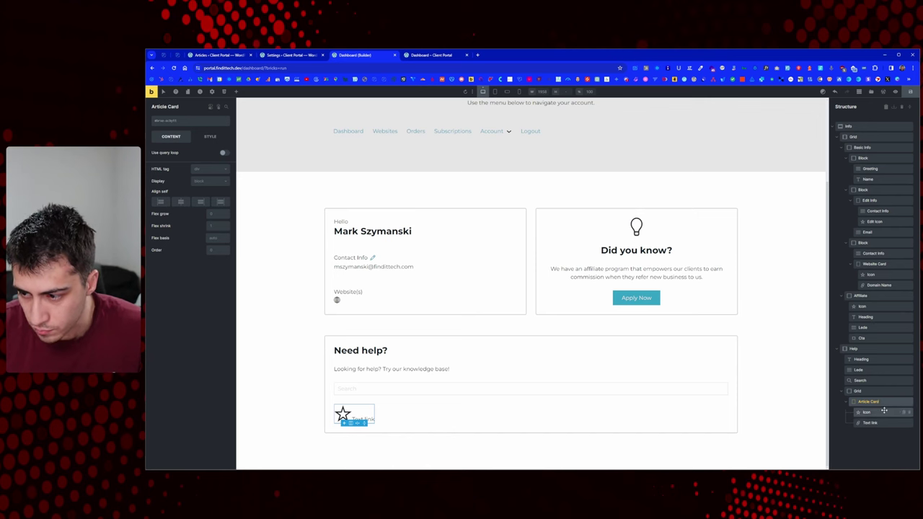
left_click(885, 412)
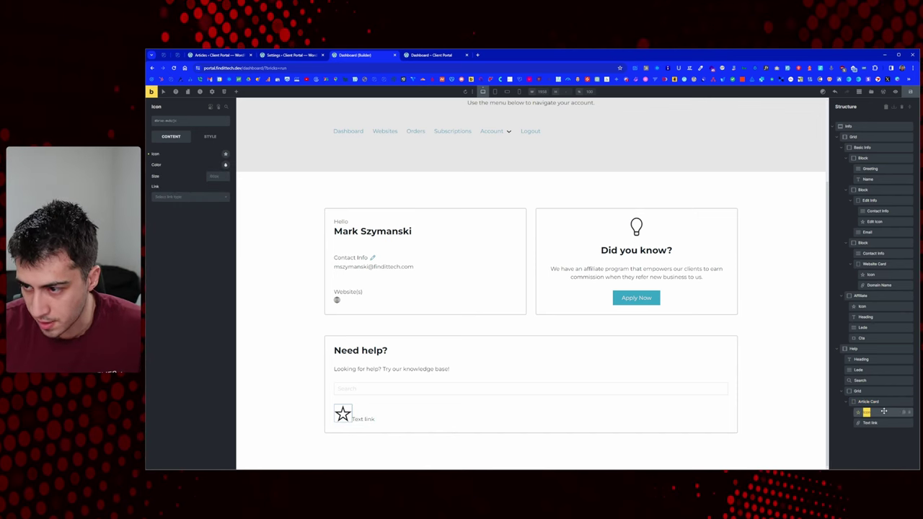
left_click(882, 421)
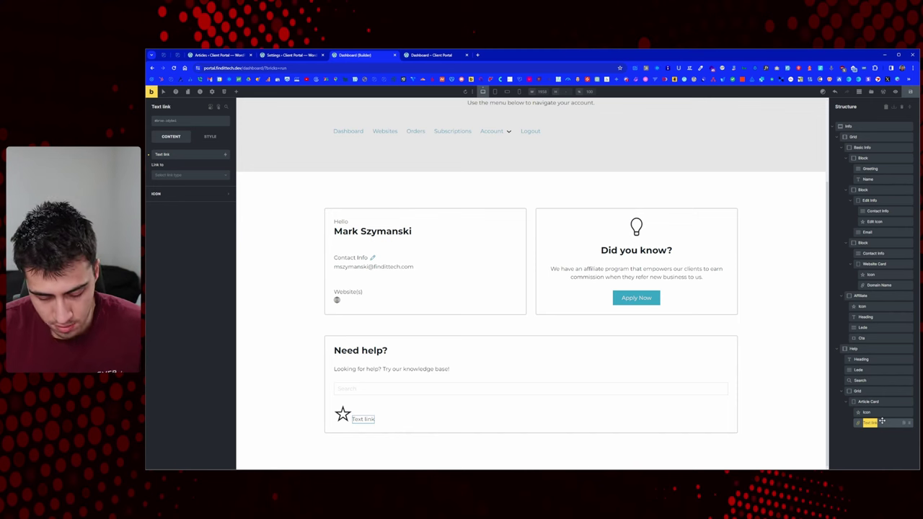
type("Name")
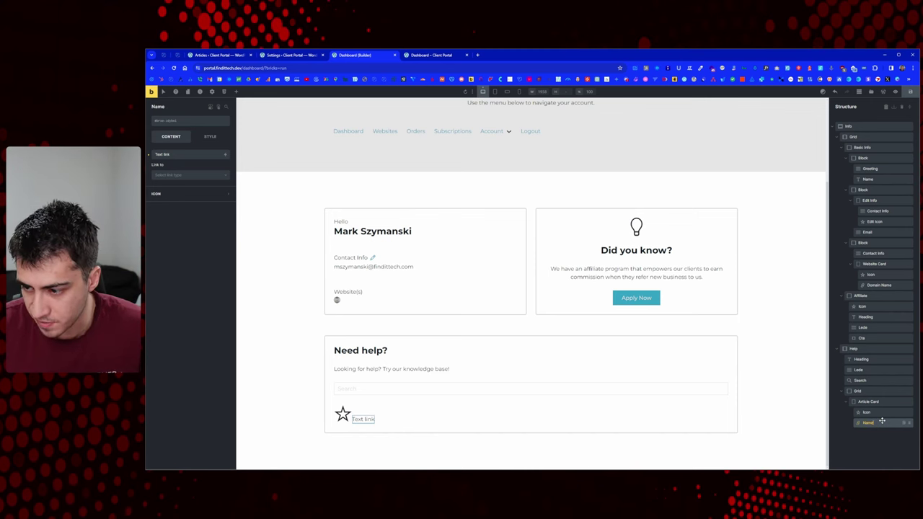
key("Return")
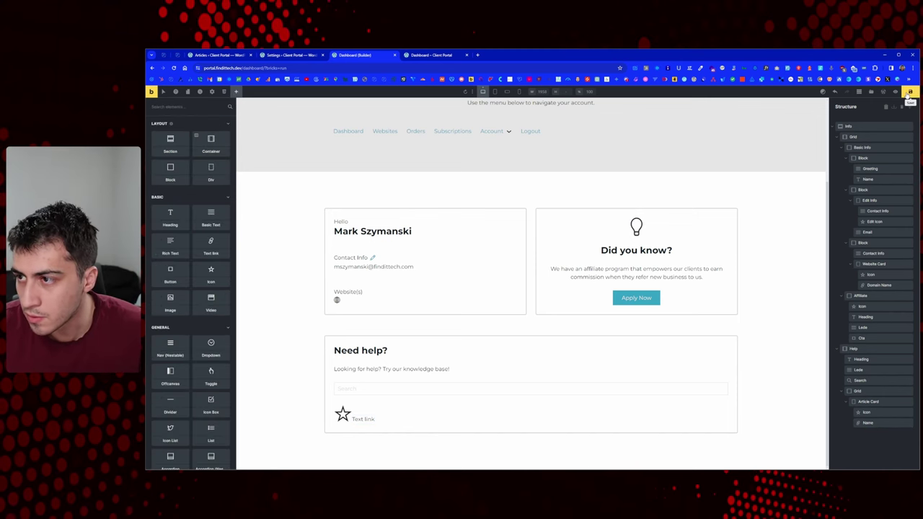
Step: Generate and apply BEM classes to the Help container and all its child elements, using help as the base name
left_click(875, 350)
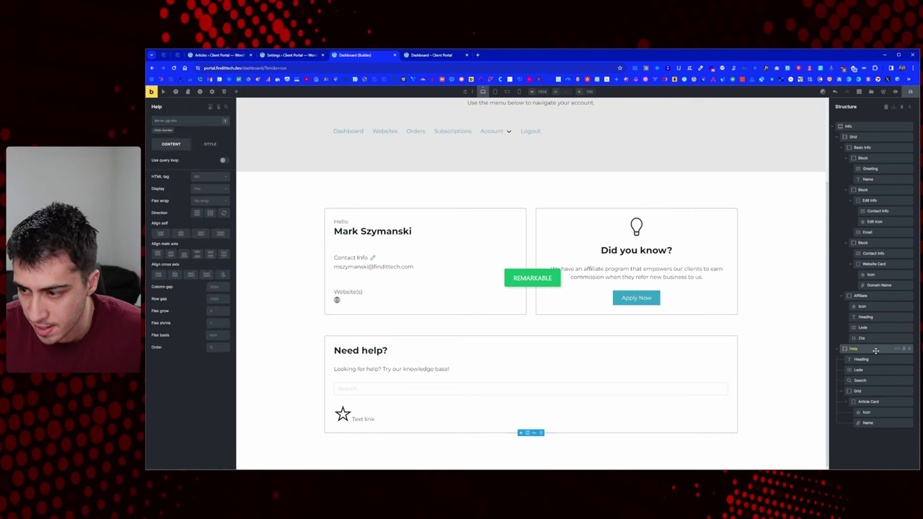
left_click(897, 352)
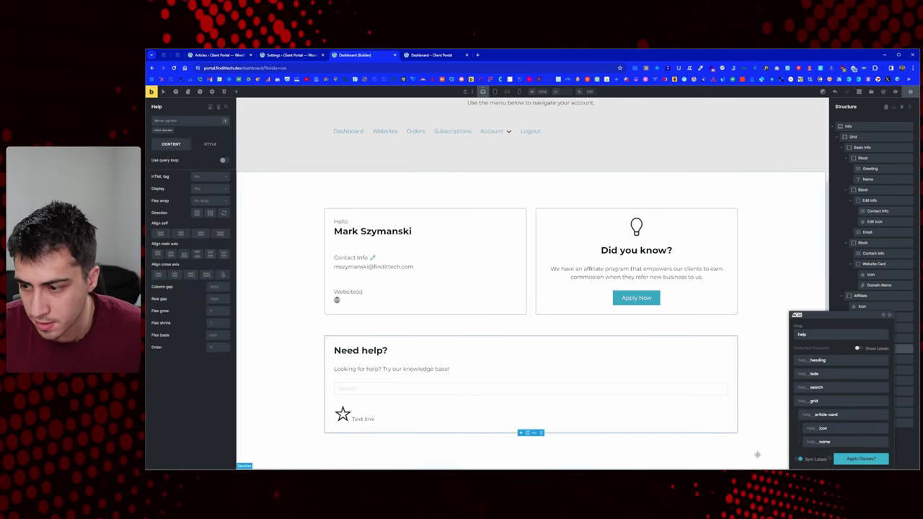
left_click(862, 458)
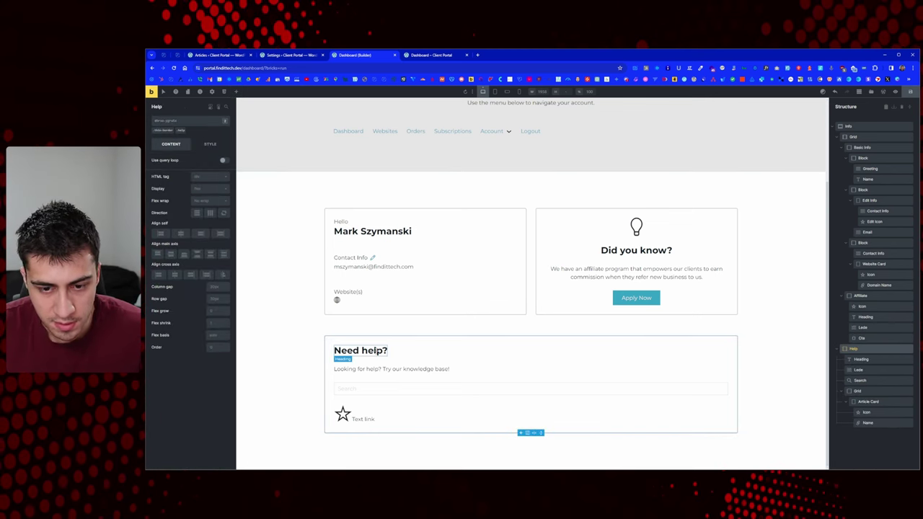
Step: Centre the Help container's contents on the cross axis through its help class instead of the element ID
left_click(175, 278)
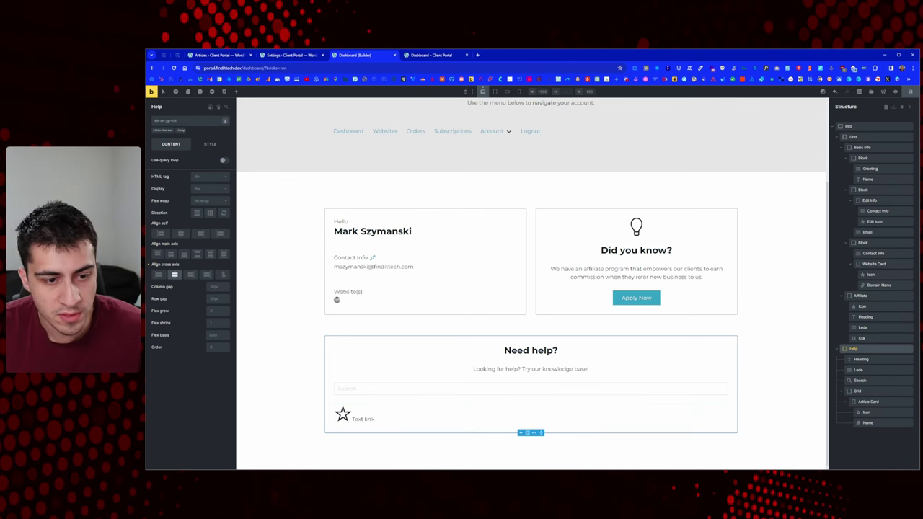
left_click(174, 275)
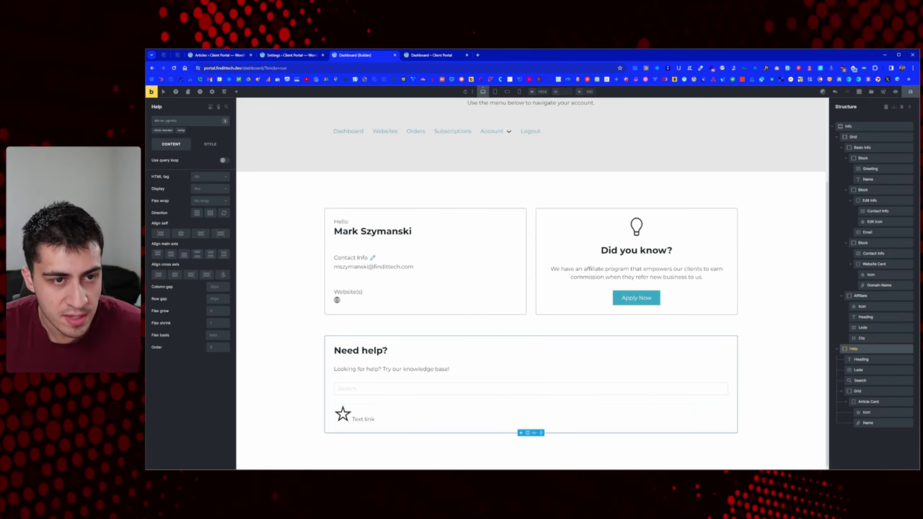
left_click(180, 131)
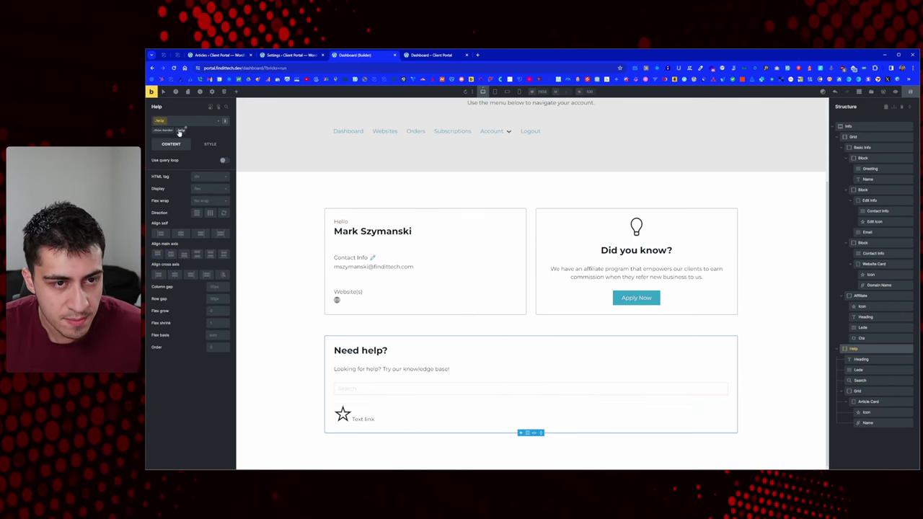
left_click(174, 275)
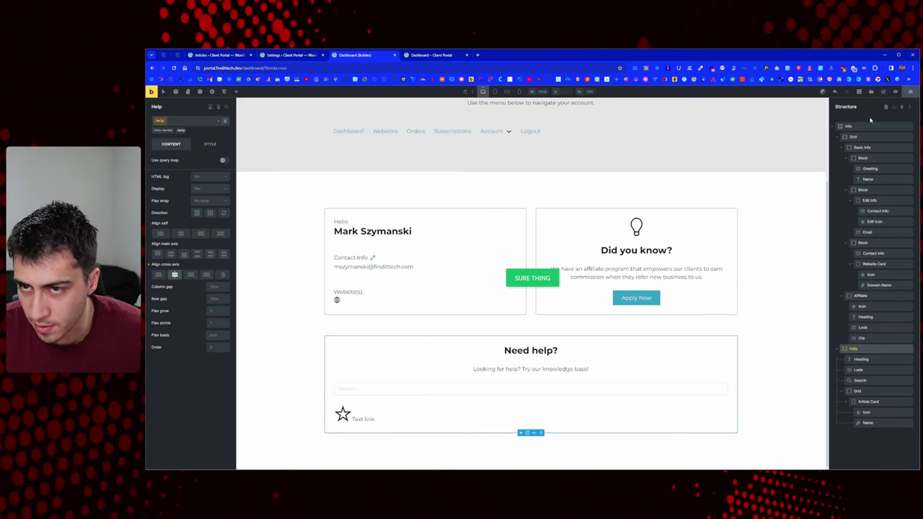
Step: Reload the front-end dashboard page and check how the Need help section is displayed
left_click(431, 55)
right_click(303, 180)
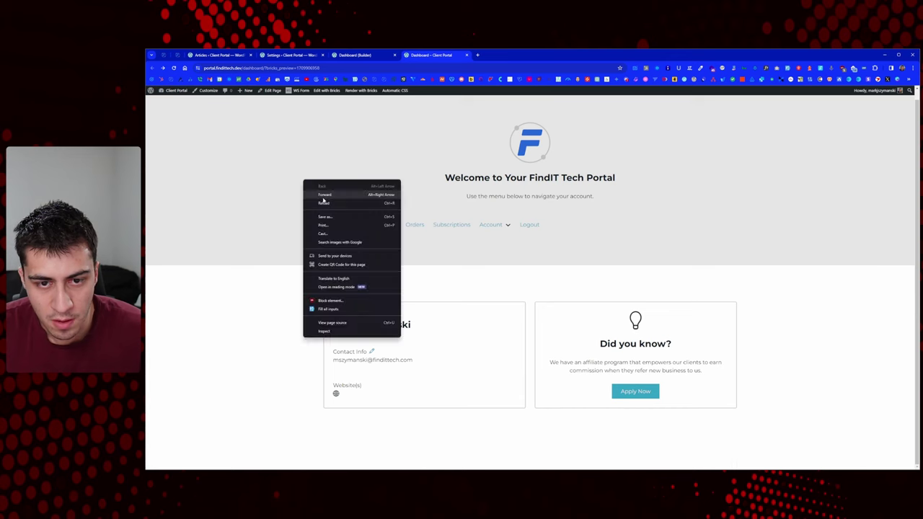
left_click(326, 189)
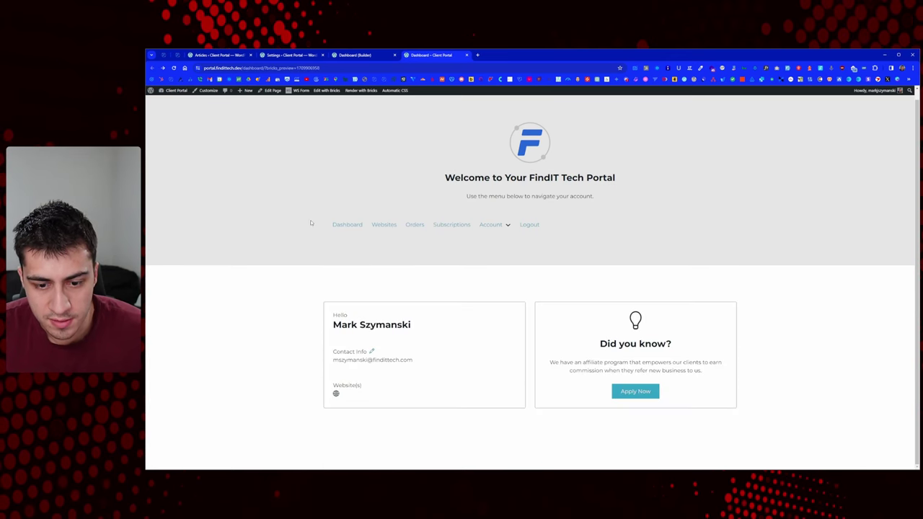
right_click(288, 236)
left_click(295, 258)
scroll(324, 274, "down", 2)
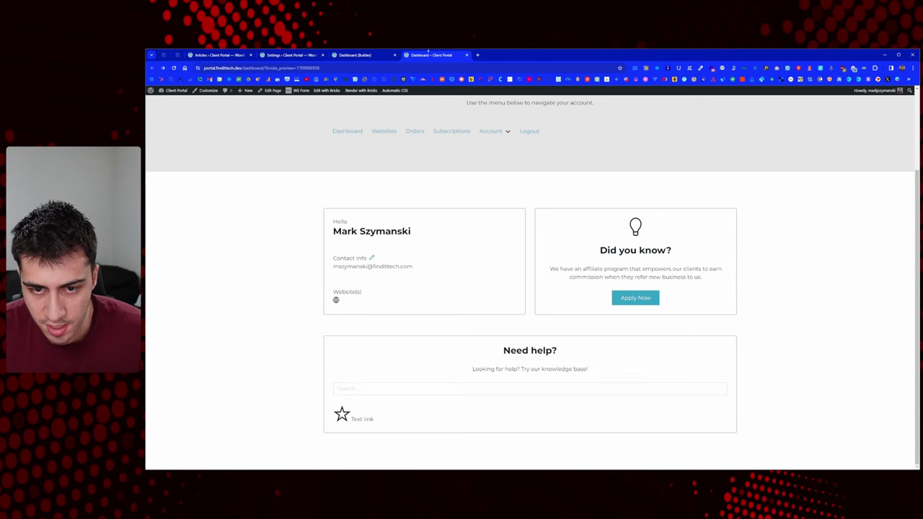
Step: Open the article "How do I cancel my Website Support plan?" from the WordPress Articles list and review its title and content
left_click(367, 55)
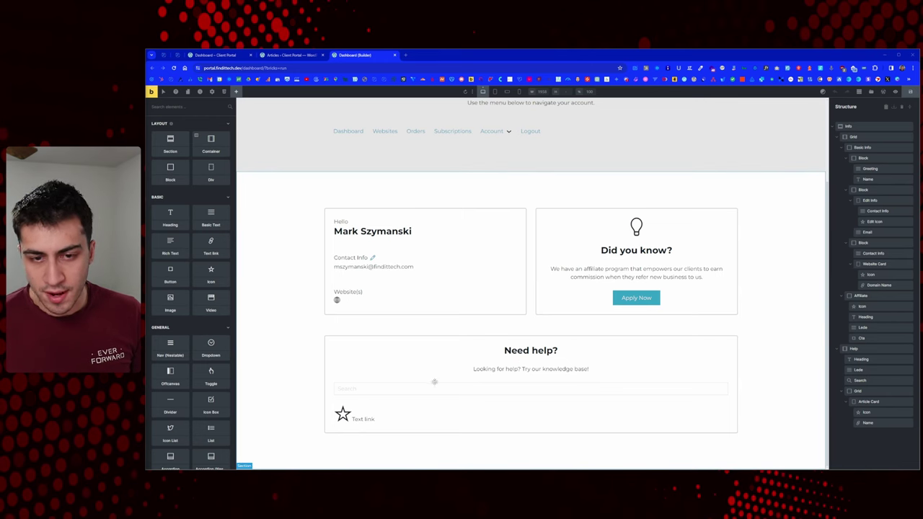
left_click(274, 55)
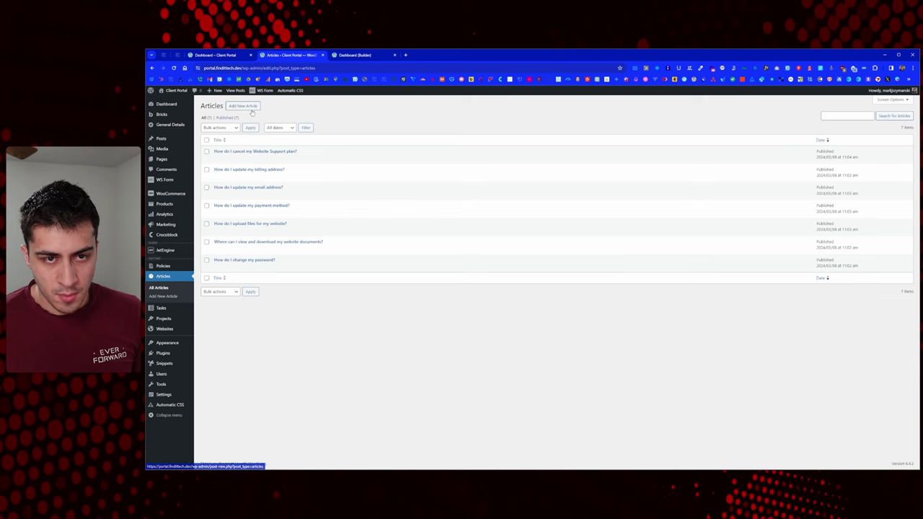
left_click(248, 151)
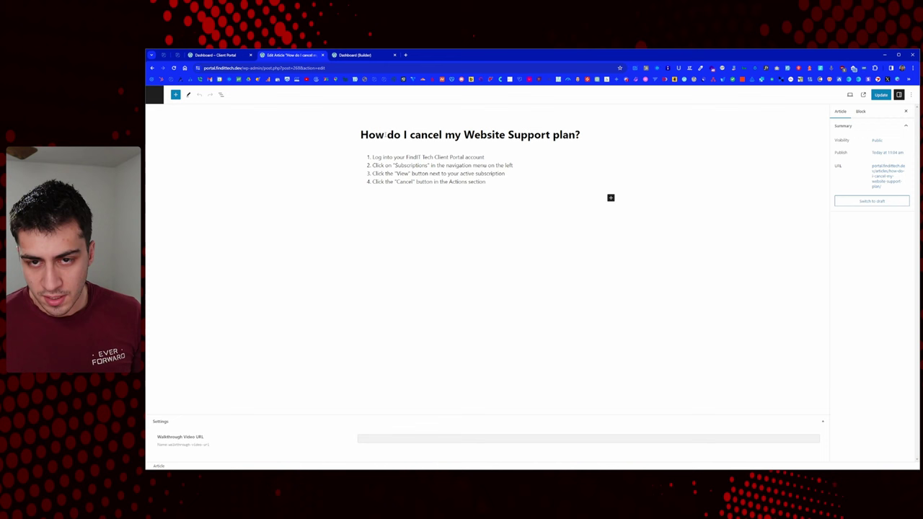
left_click_drag(386, 135, 445, 135)
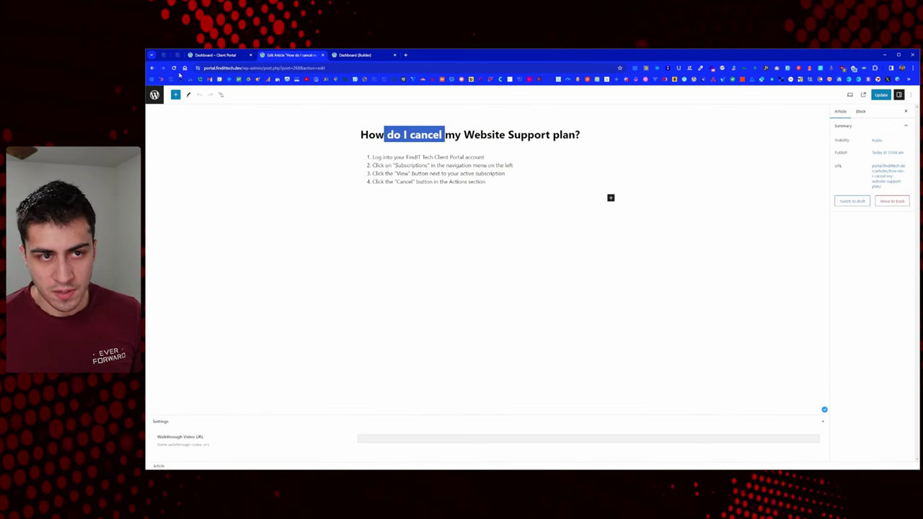
left_click(239, 128)
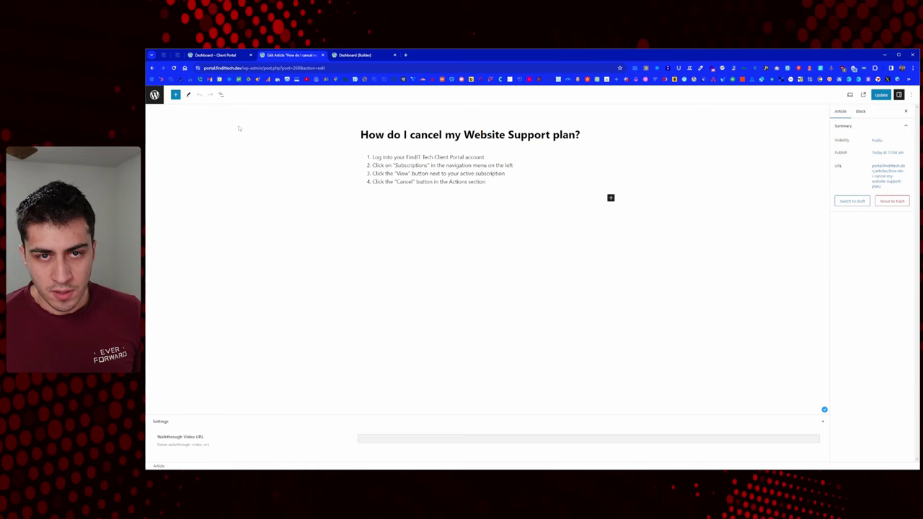
Step: Back in the dashboard builder, replace the Article Card's star icon with the first Ionicons document icon found by searching "doc"
left_click(354, 56)
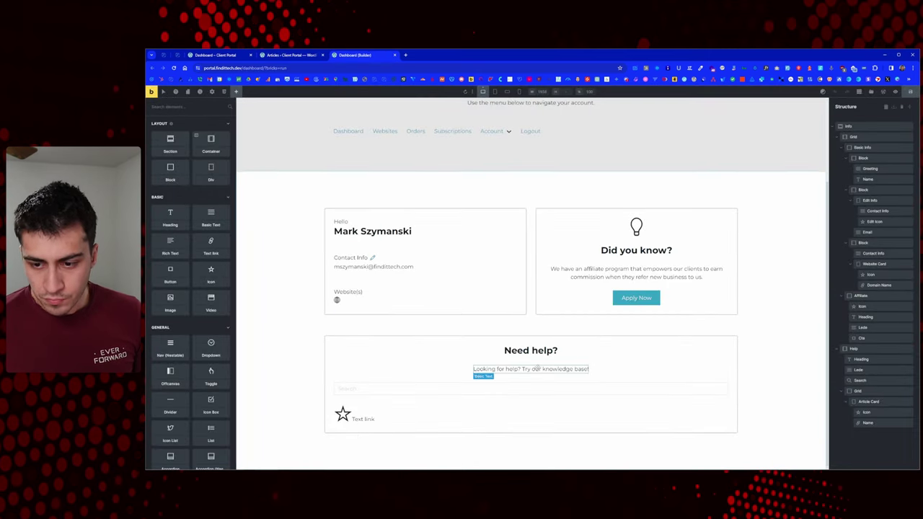
left_click(363, 419)
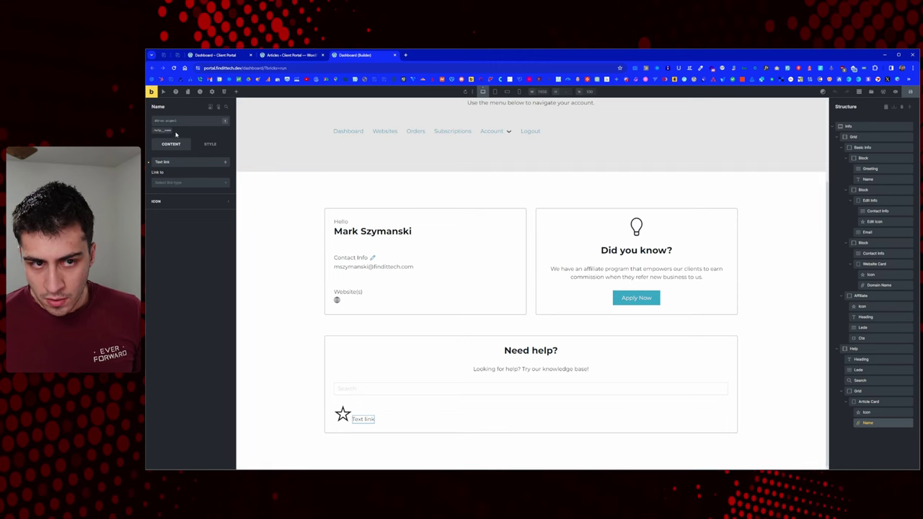
left_click(869, 414)
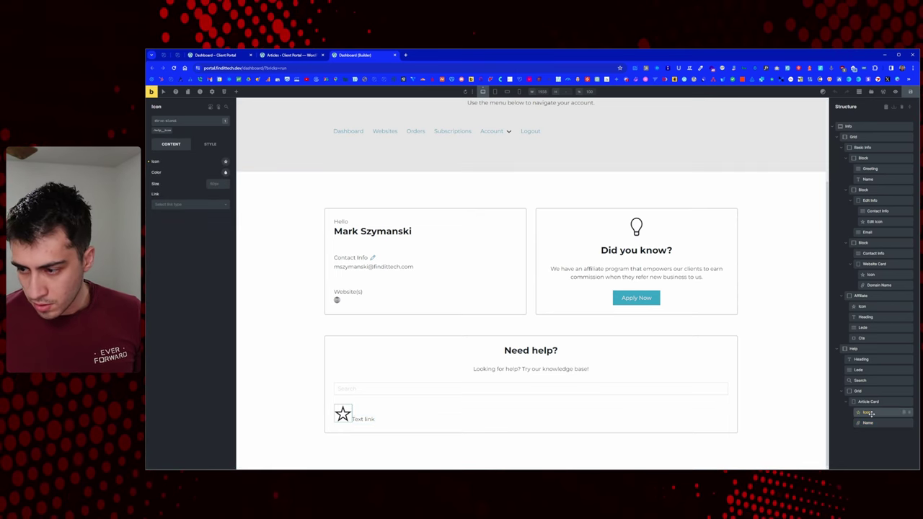
left_click(224, 163)
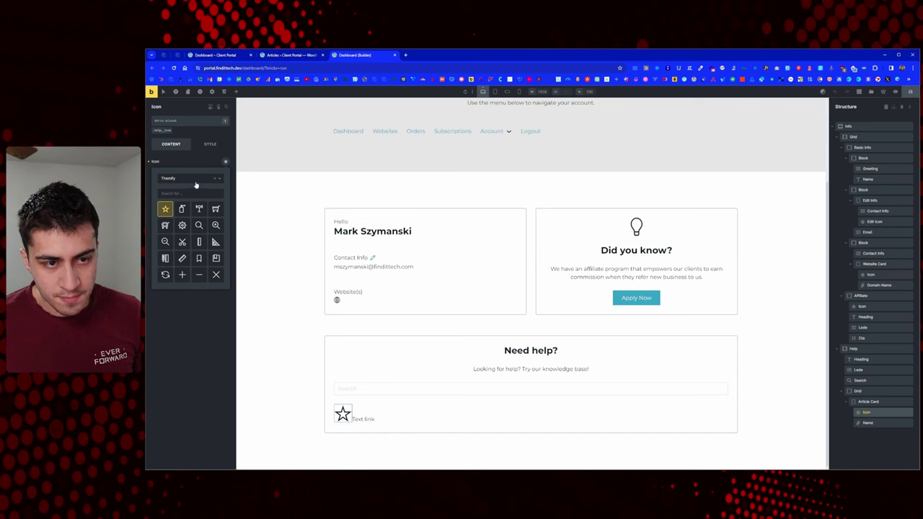
left_click(173, 193)
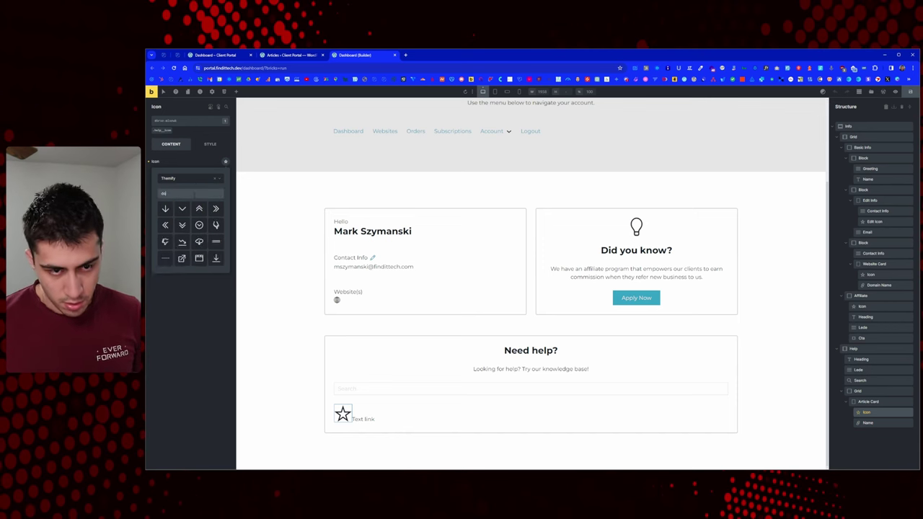
left_click(189, 178)
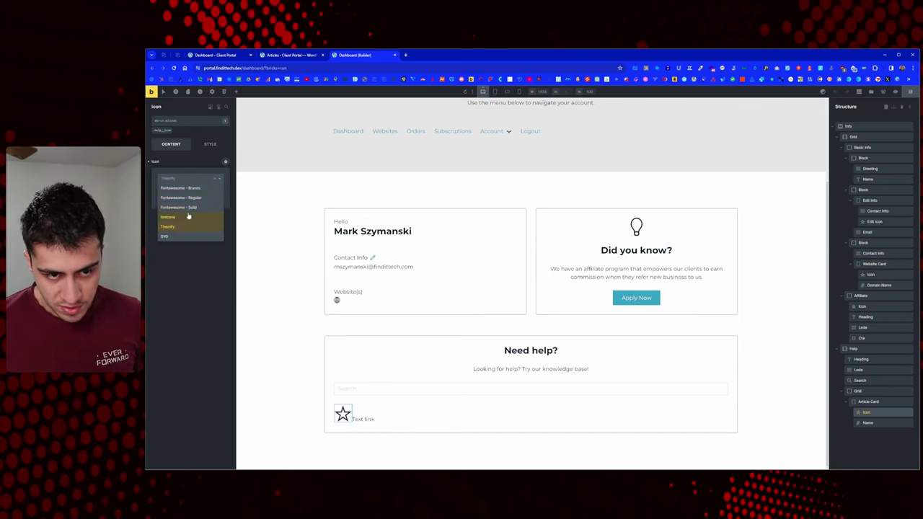
left_click(188, 216)
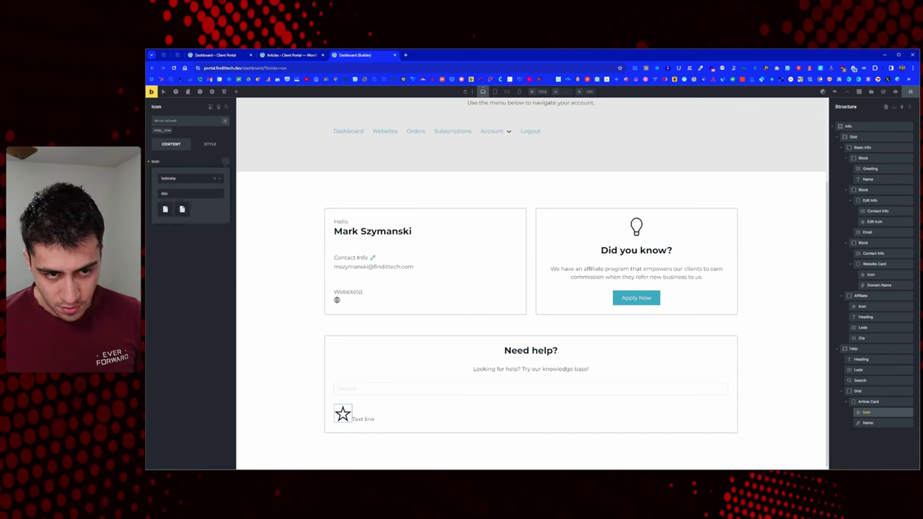
left_click(165, 210)
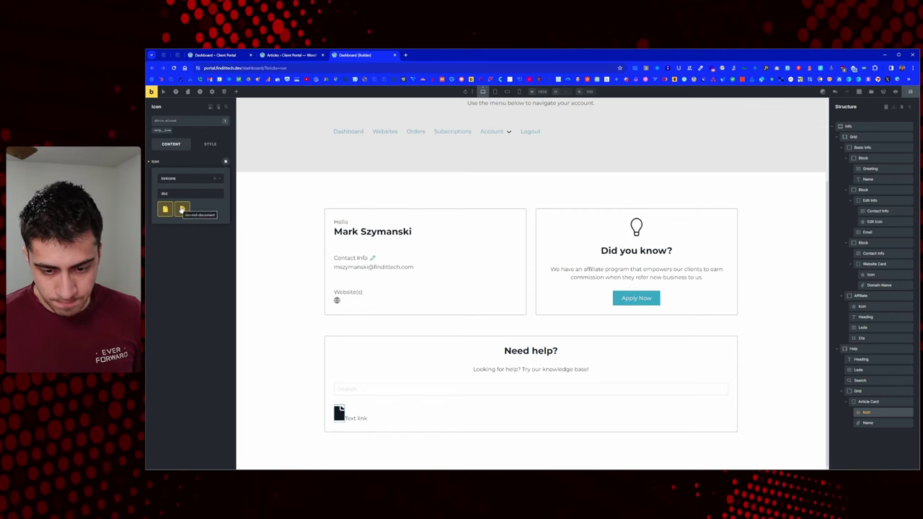
left_click(194, 163)
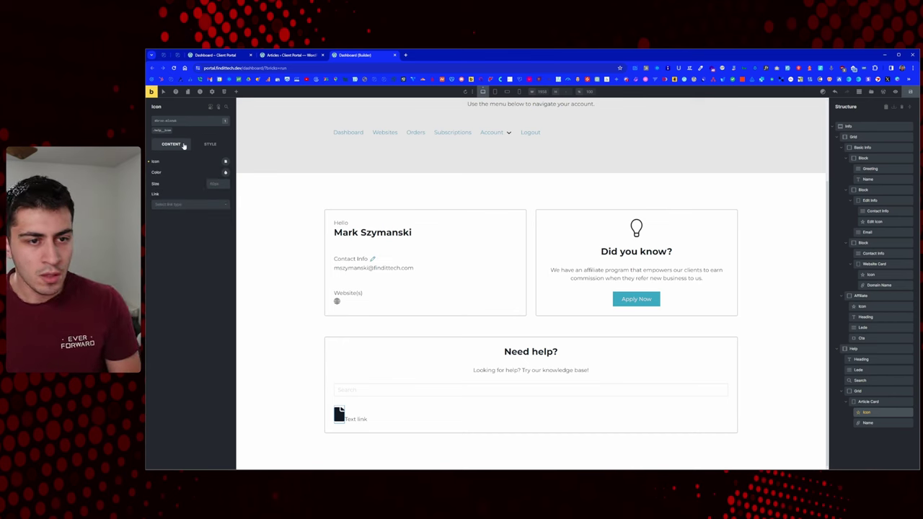
Step: Set the Article Card icon's size to 25px on its help__icon class
left_click(167, 132)
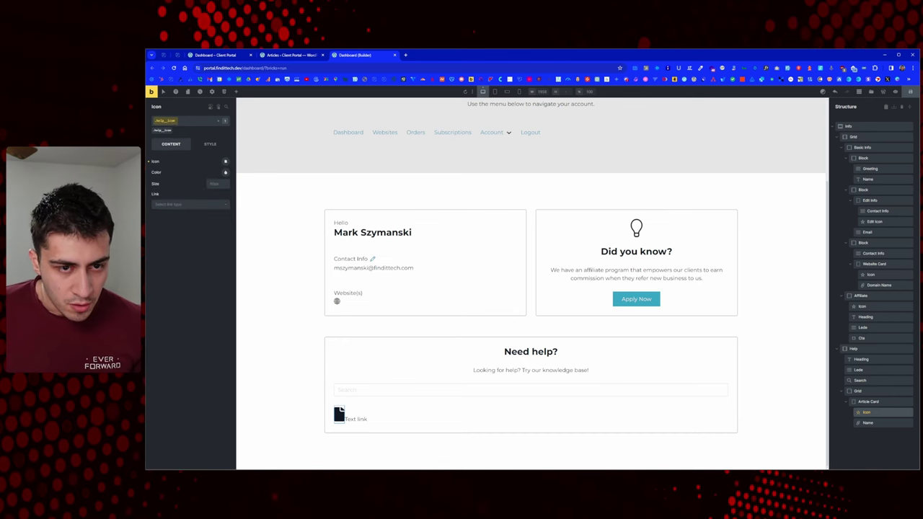
left_click(217, 183)
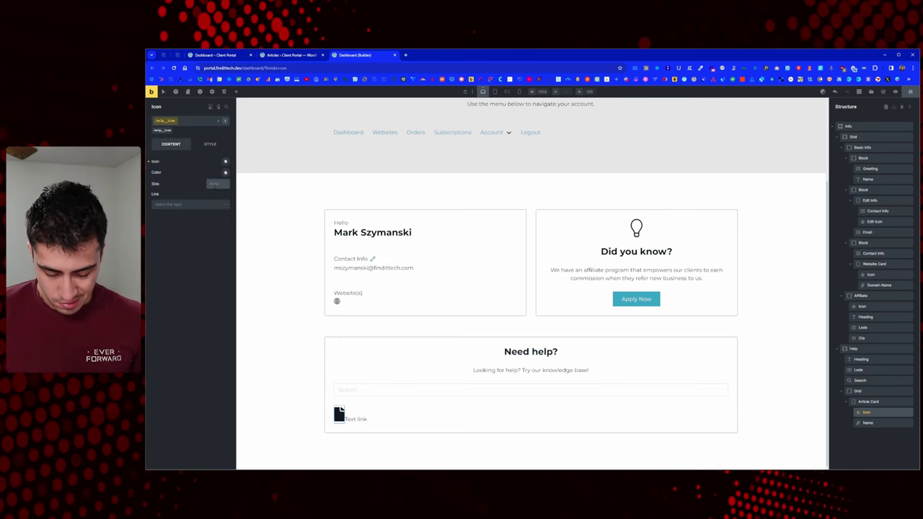
type("20")
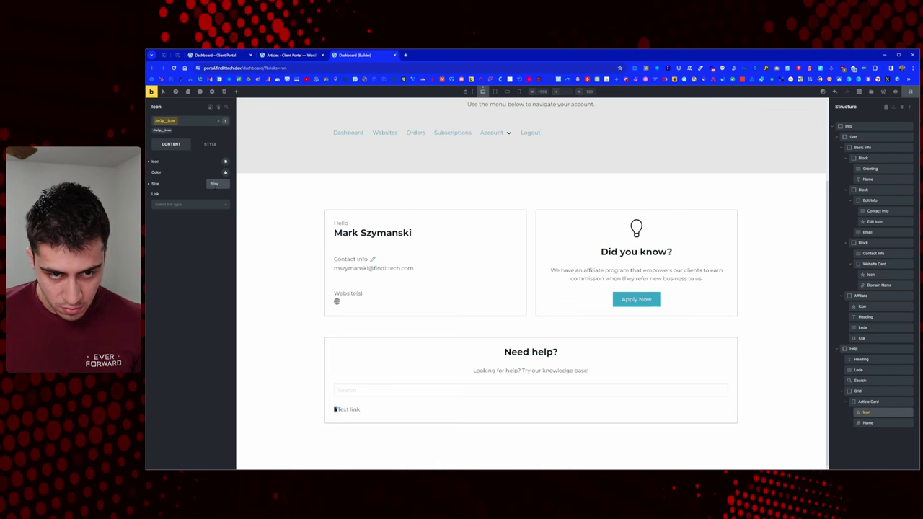
type("0")
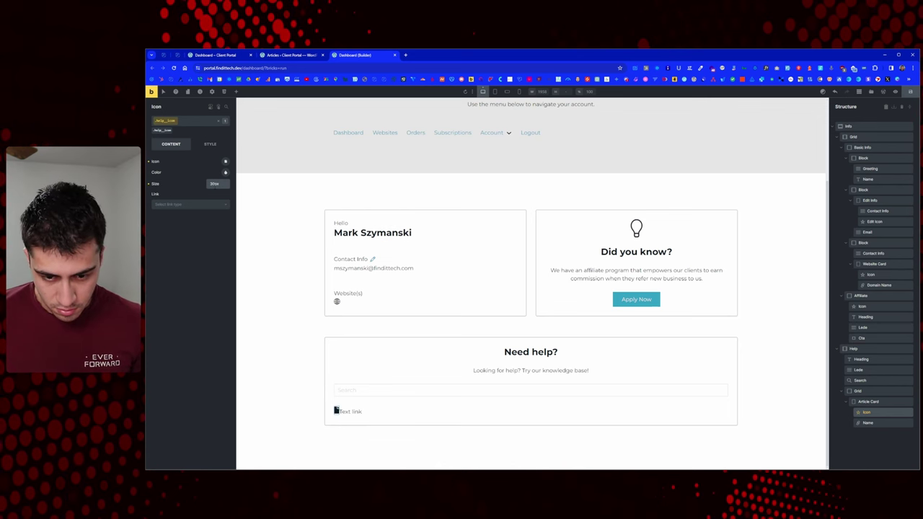
type("0")
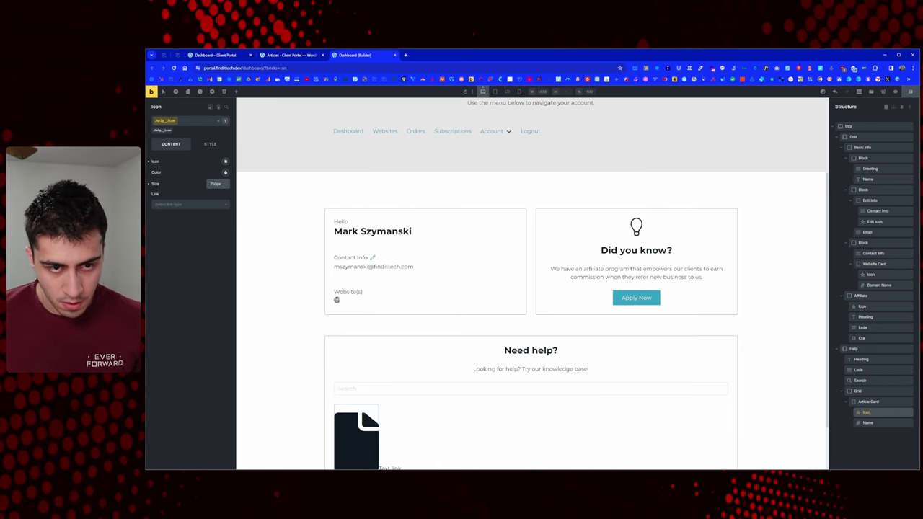
key("BackSpace")
key("BackSpace")
type("5")
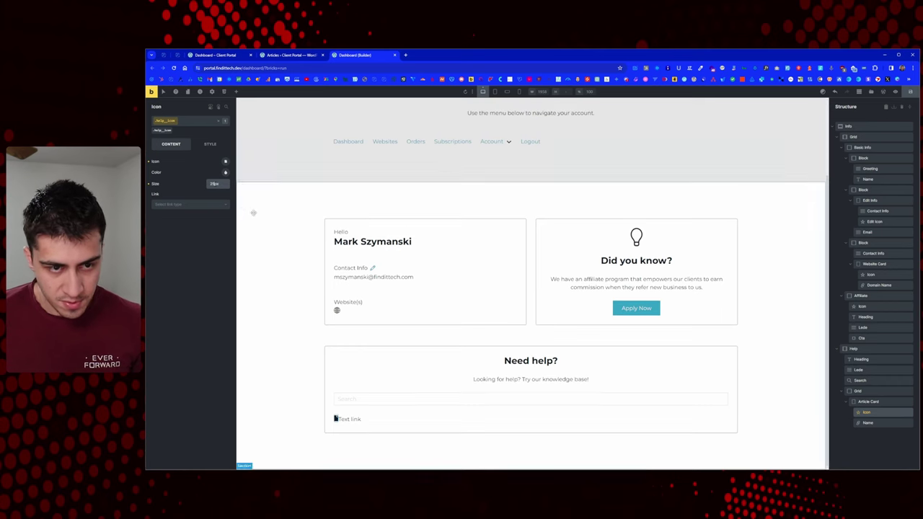
left_click(869, 401)
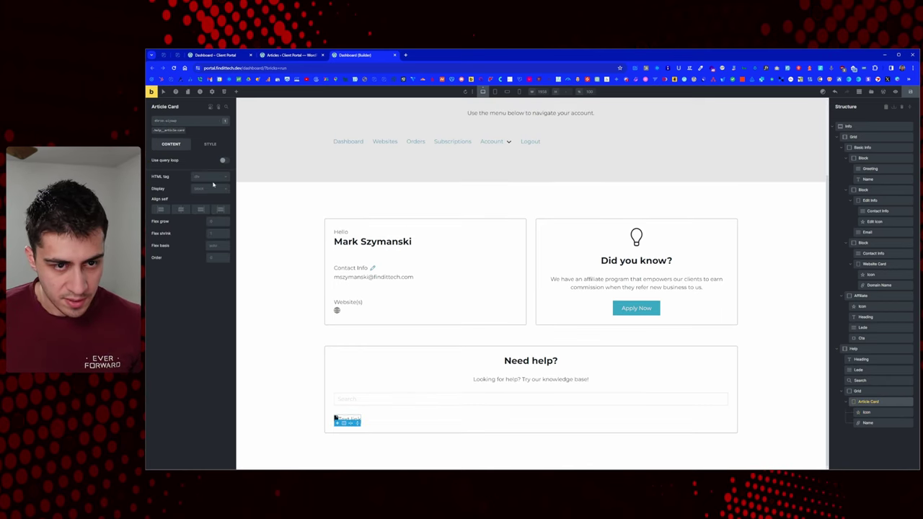
left_click(171, 130)
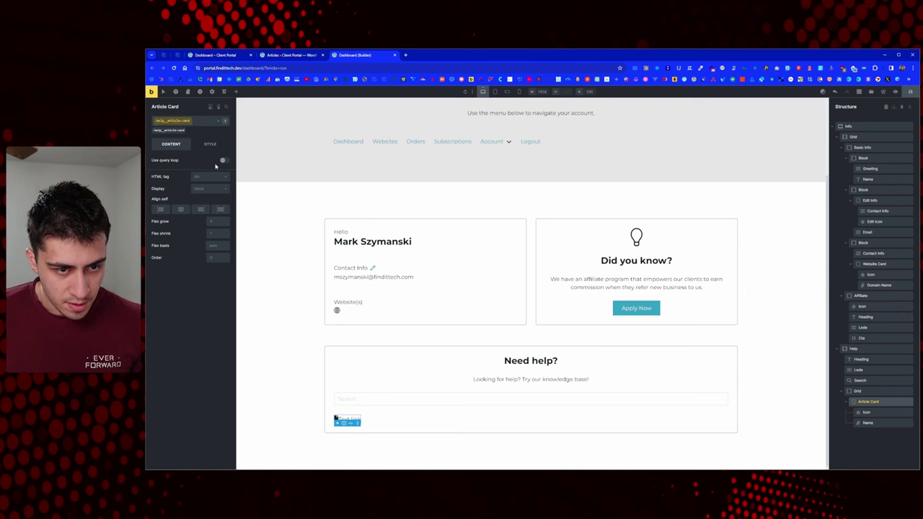
left_click(210, 145)
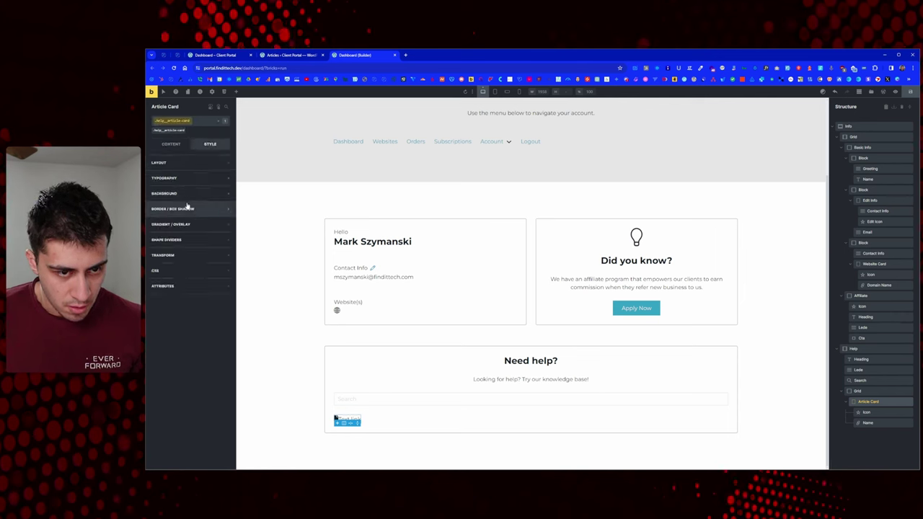
left_click(171, 144)
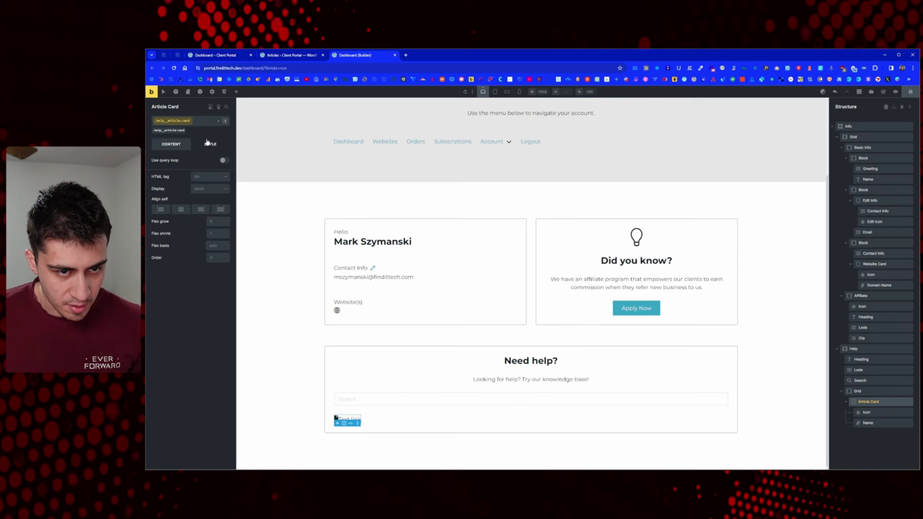
left_click(208, 143)
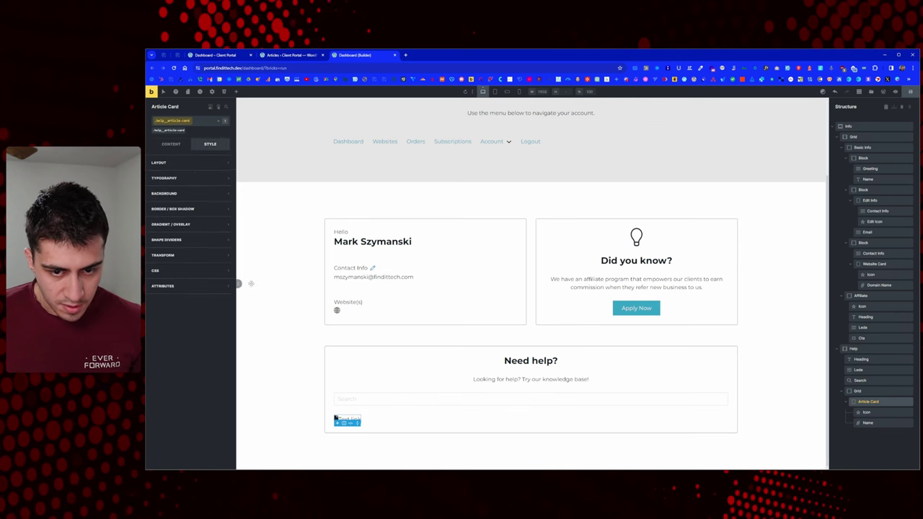
left_click(189, 163)
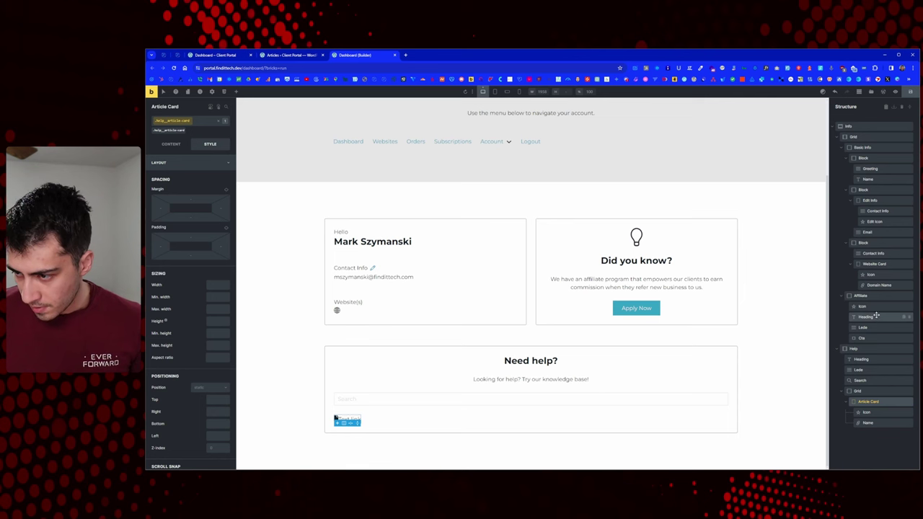
left_click(874, 264)
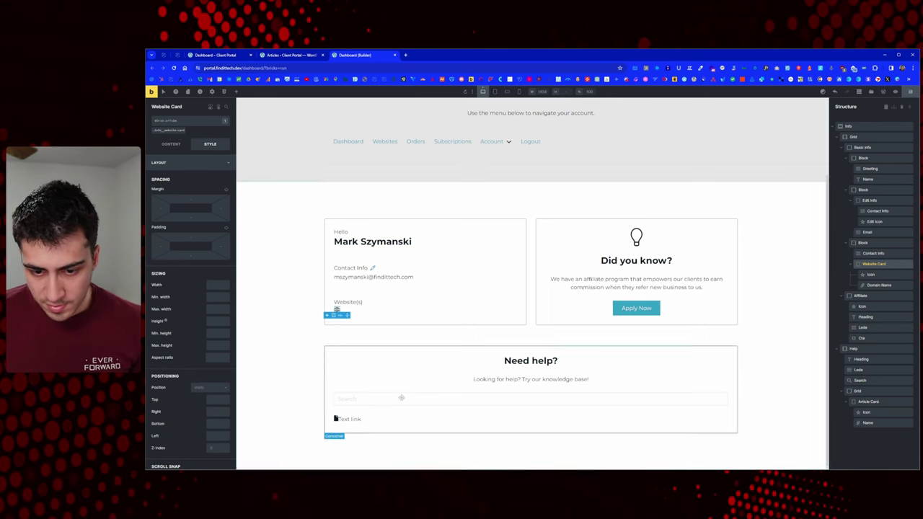
Step: Replace the text of the Article Card's Name link with the dynamic Post title tag
left_click(357, 420)
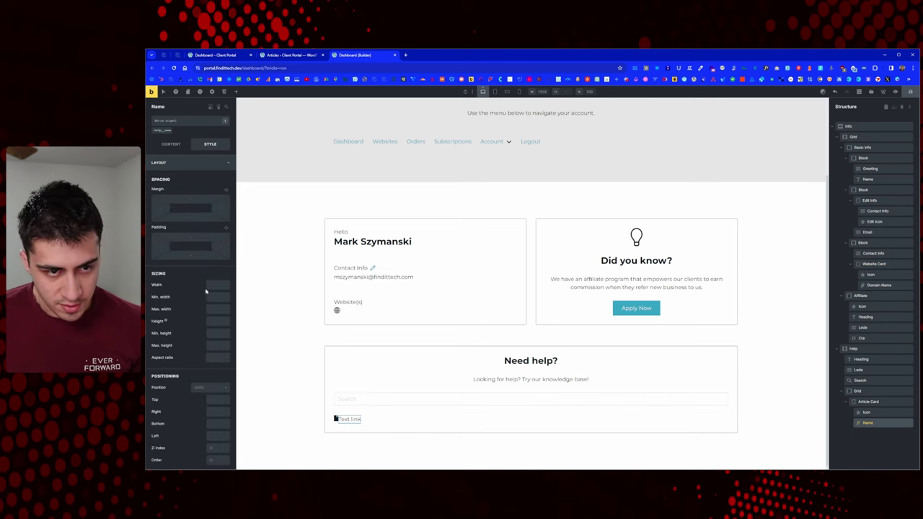
left_click(168, 145)
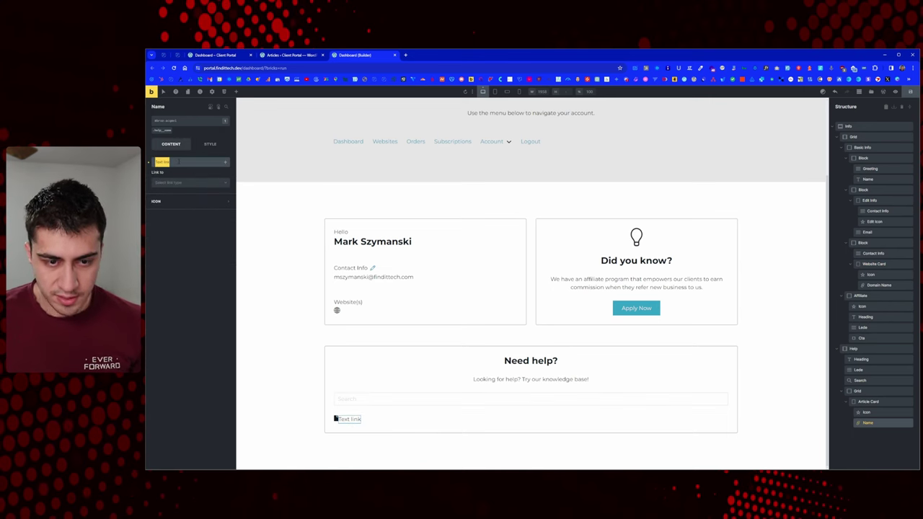
left_click(225, 162)
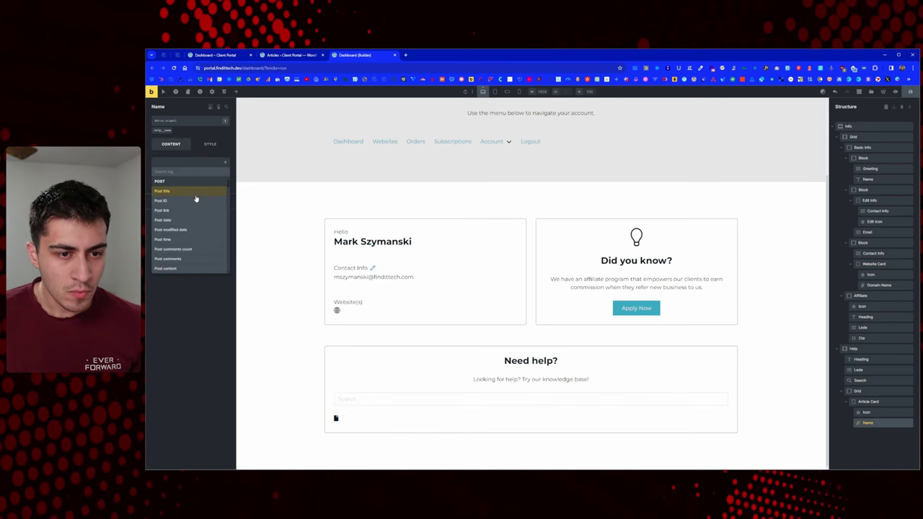
left_click(190, 194)
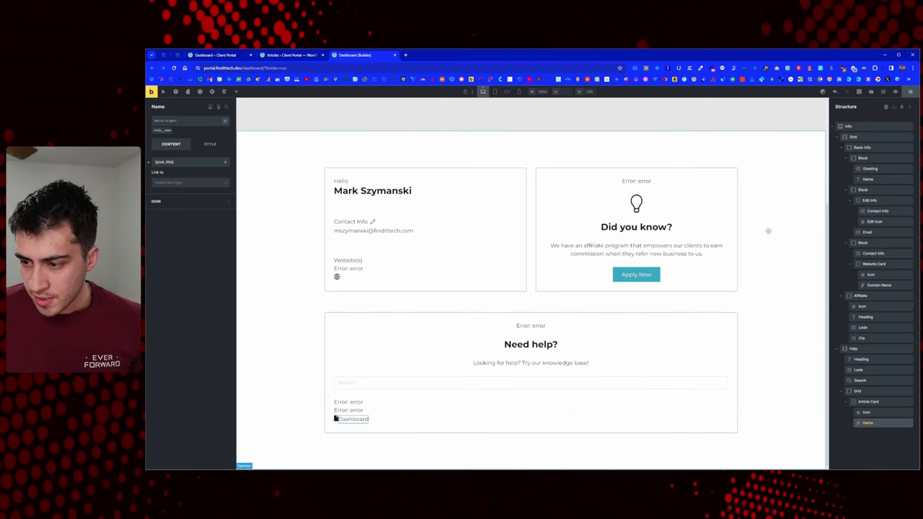
Step: Enable a query loop on the Article Card's help__article-card class and set the query type to Posts
left_click(869, 401)
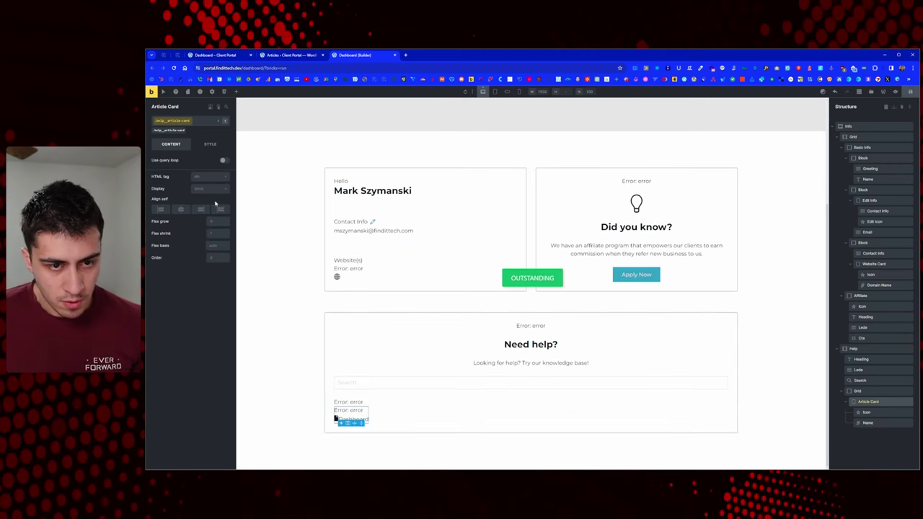
left_click(178, 211)
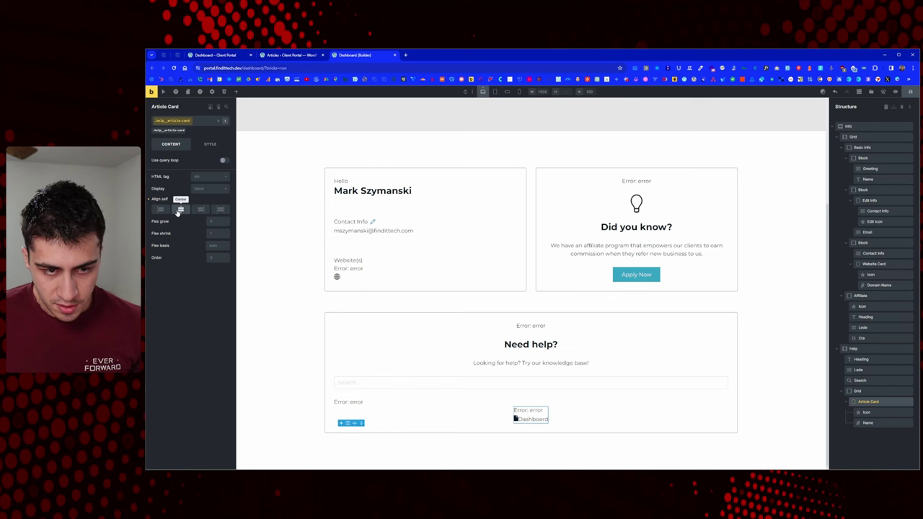
left_click(180, 210)
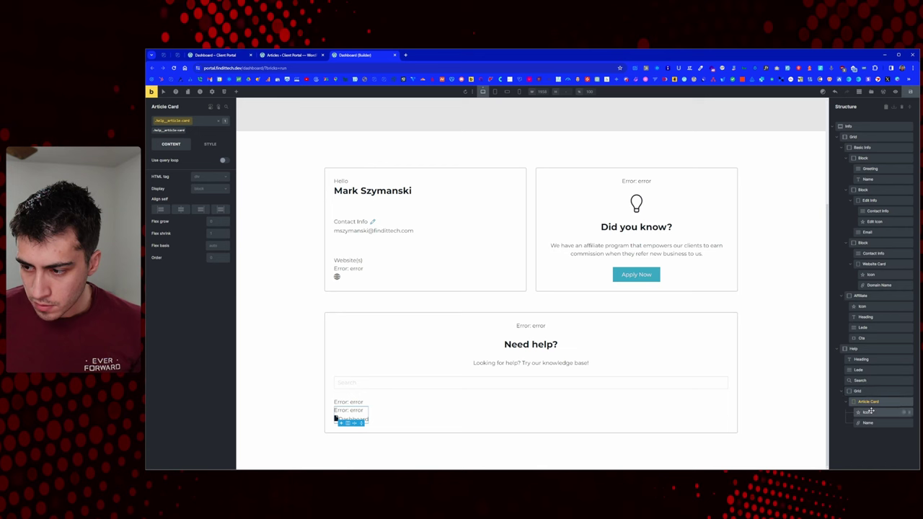
left_click(224, 160)
left_click(224, 171)
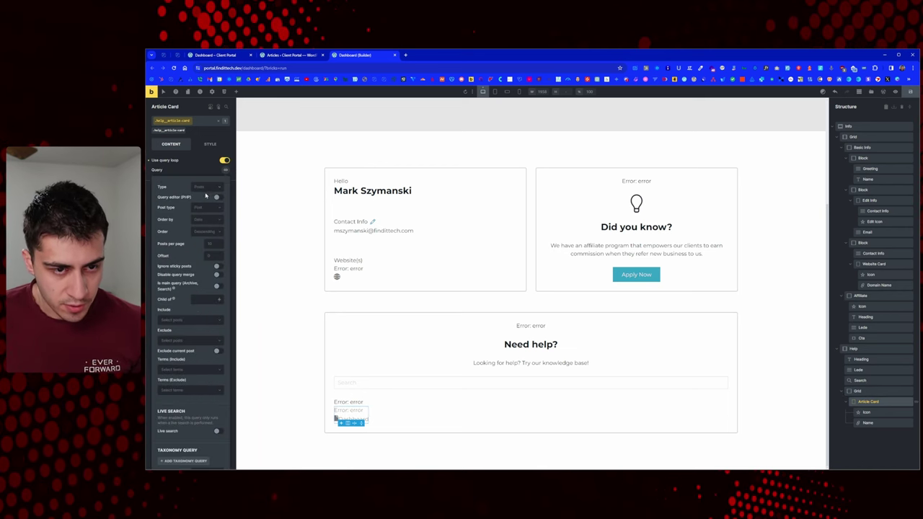
left_click(205, 189)
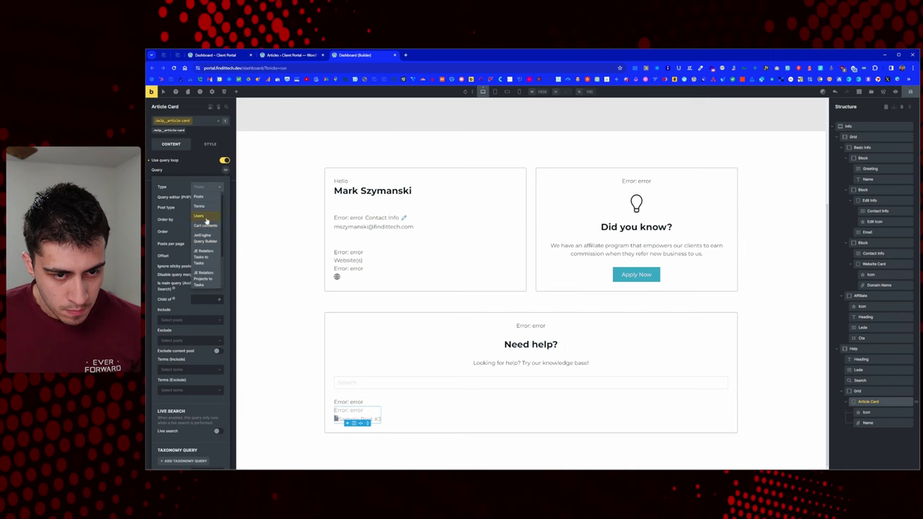
left_click(203, 206)
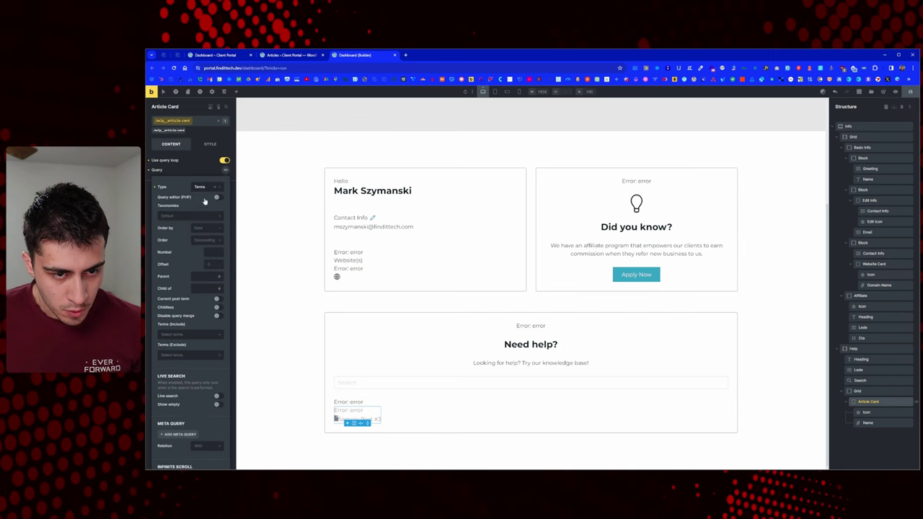
left_click(205, 188)
left_click(205, 201)
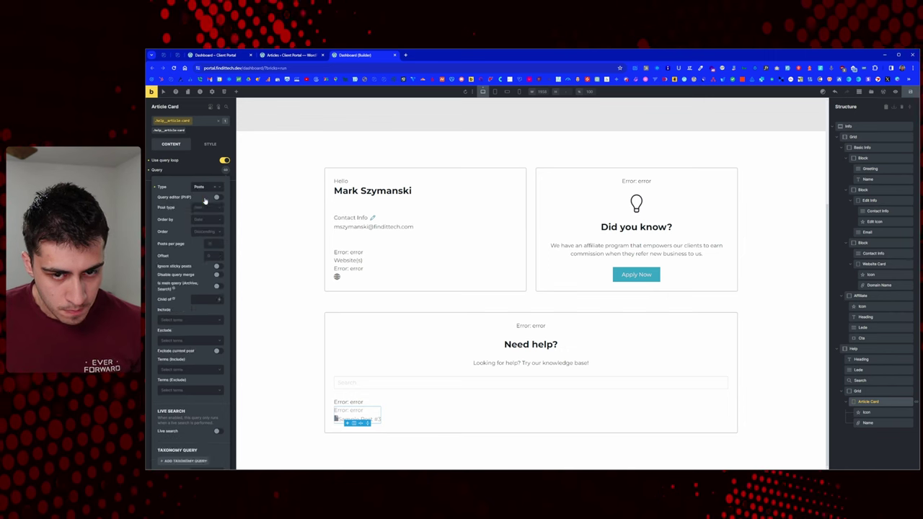
Step: Set the Article Card query's post type to Articles and its posts per page to -1
left_click(205, 208)
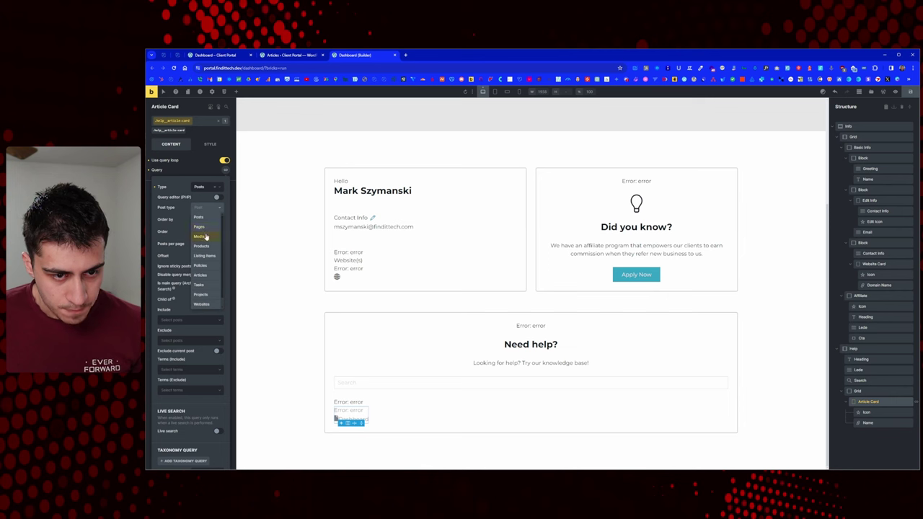
left_click(201, 275)
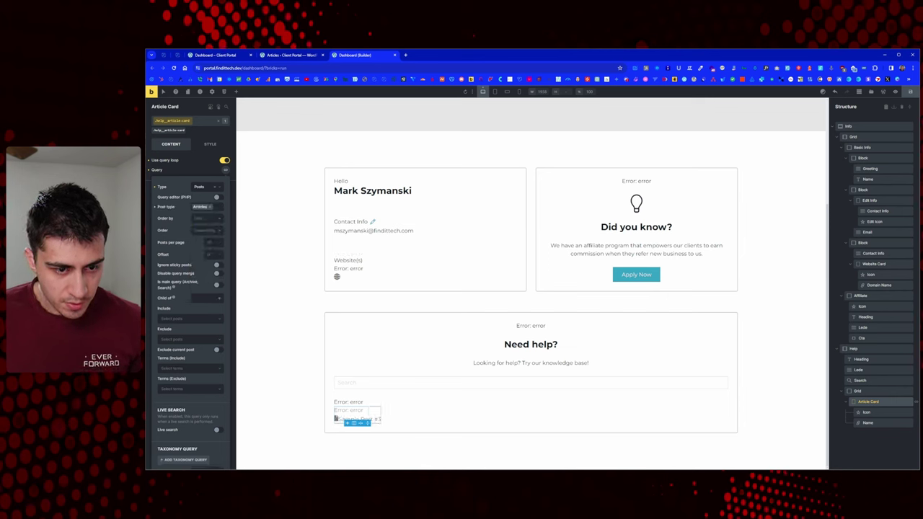
left_click(209, 242)
type("-1")
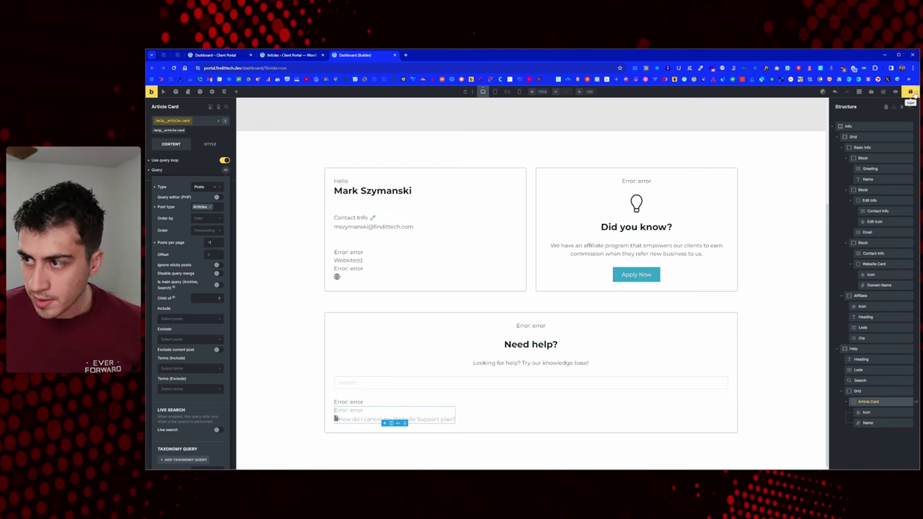
Step: Switch to the front-end dashboard page, reload it and check the article cards in the Need help section
left_click(285, 56)
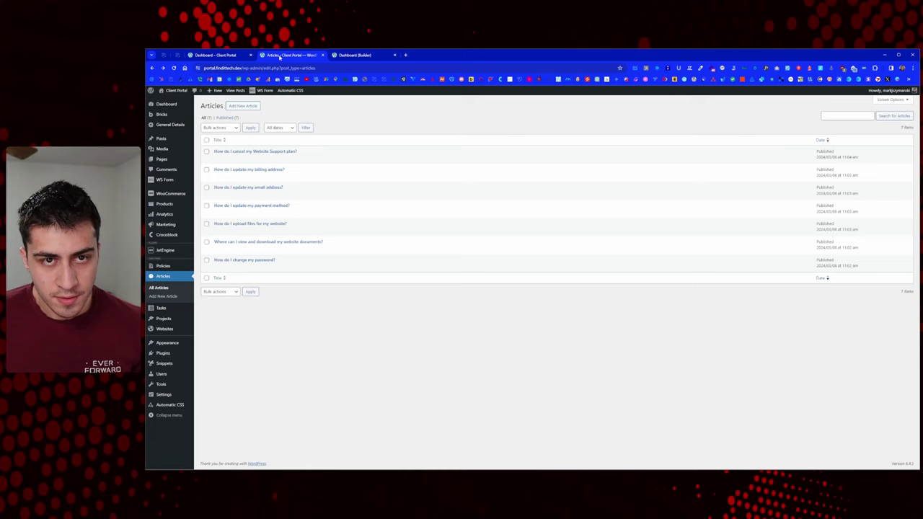
left_click(231, 55)
right_click(235, 152)
left_click(265, 178)
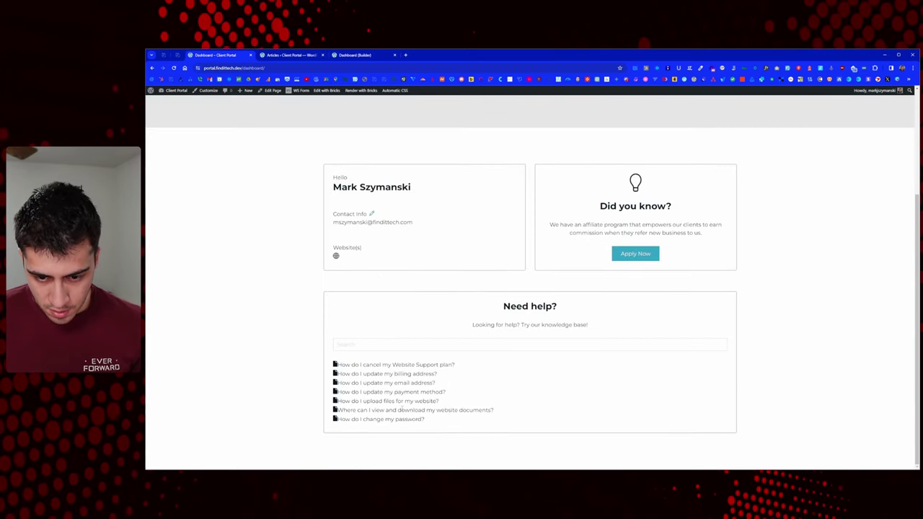
Step: Back in the dashboard builder, set the help__grid class to grid display with template columns var(--grid-2)
left_click(354, 55)
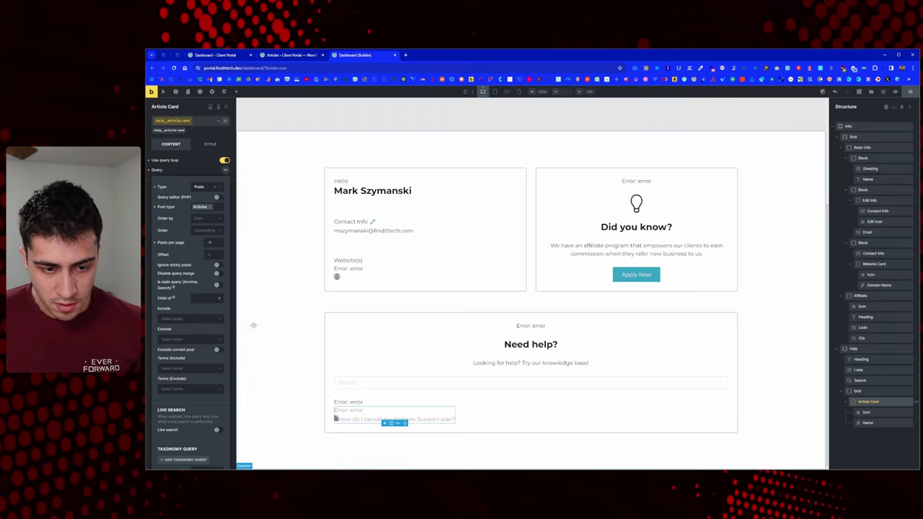
left_click(501, 413)
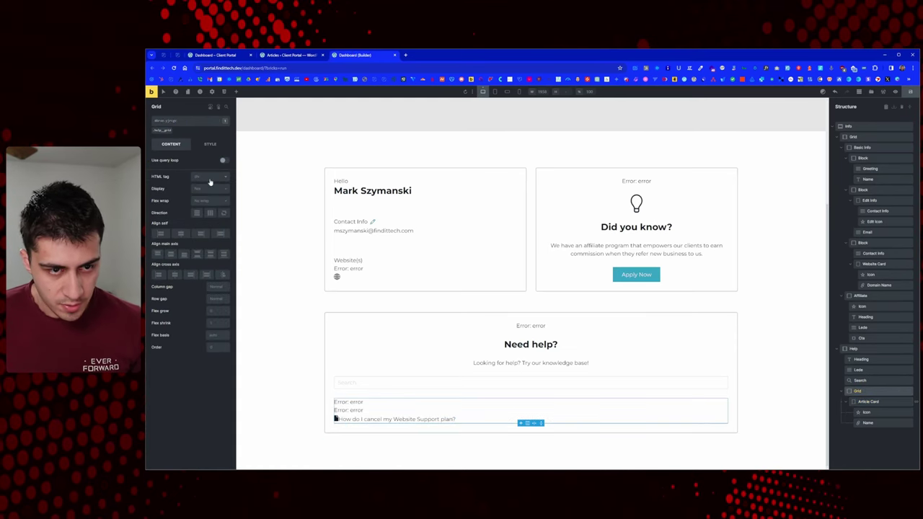
left_click(161, 131)
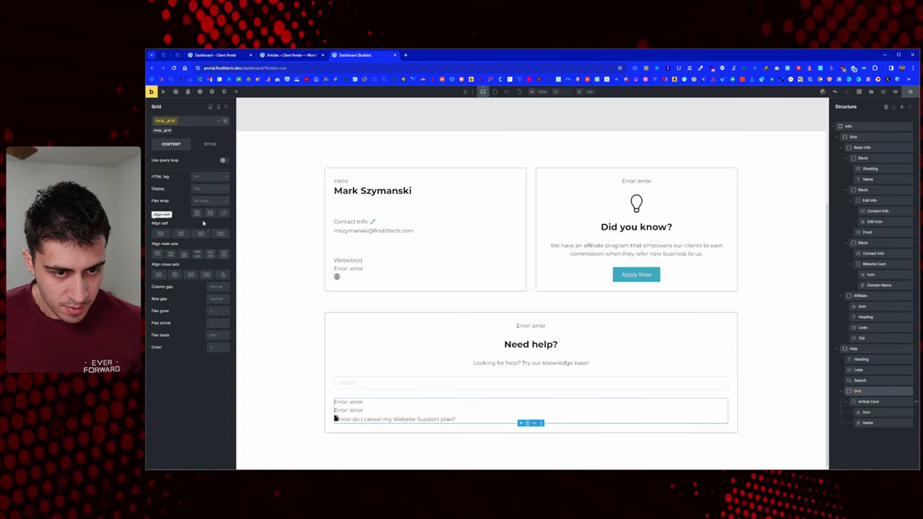
left_click(208, 188)
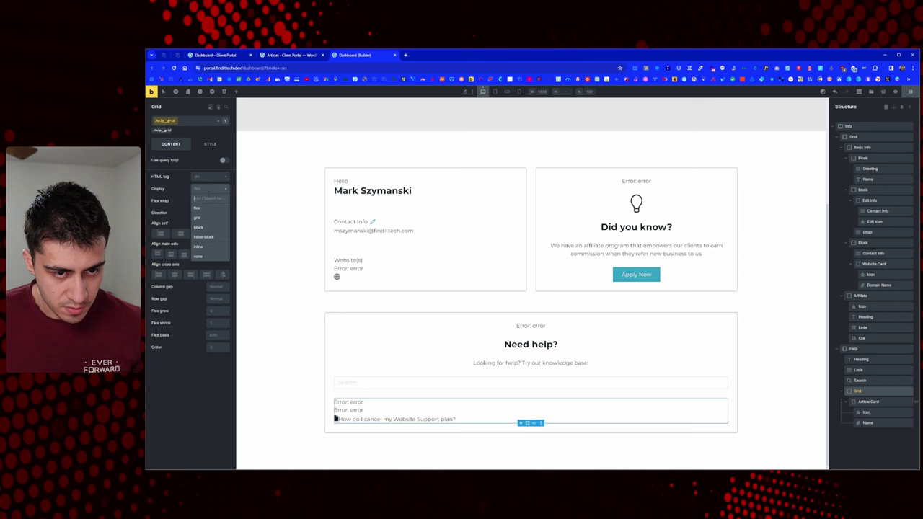
left_click(202, 217)
left_click(199, 221)
right_click(199, 221)
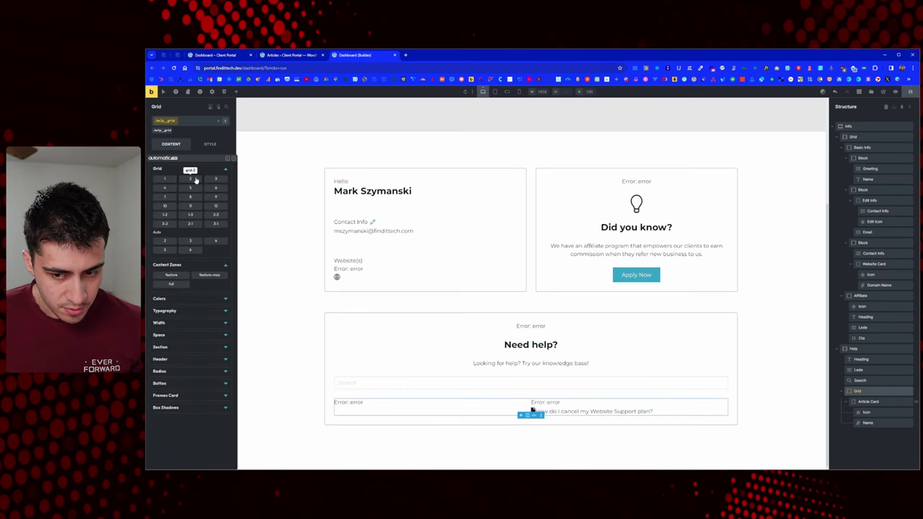
left_click(195, 180)
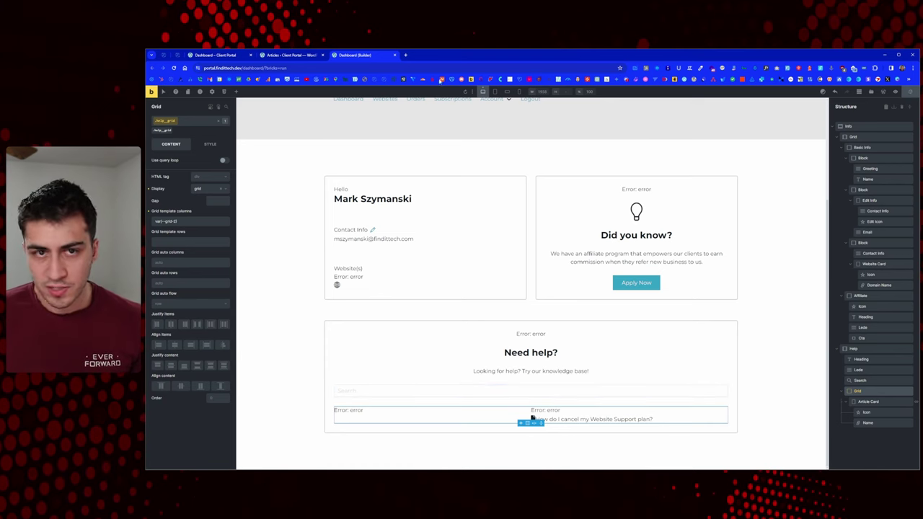
Step: View the Need Help section of the original FindIT Tech portal dashboard for comparison
key("ctrl+shift+Tab")
key("ctrl+shift+Tab")
scroll(468, 375, "down", 1)
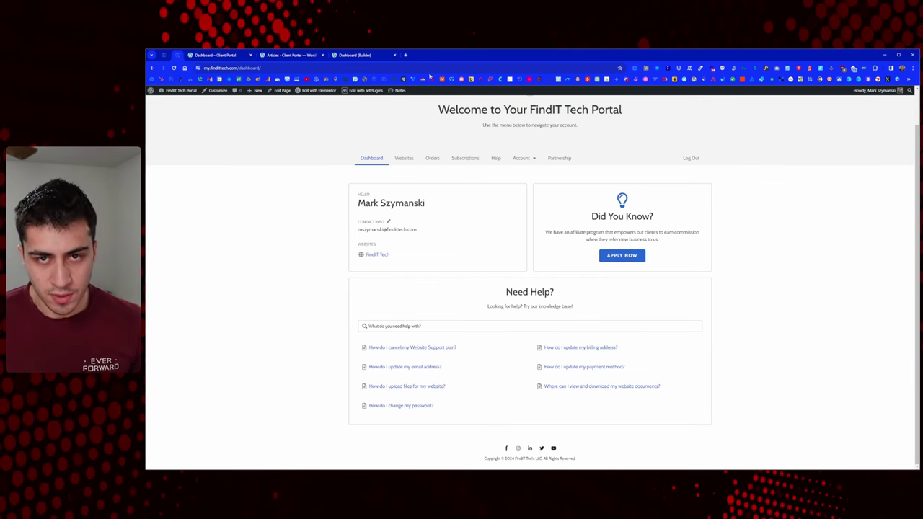
Step: Reload the rebuilt front-end dashboard to check its article grid, and close the WordPress Articles tab
left_click(355, 56)
left_click(289, 56)
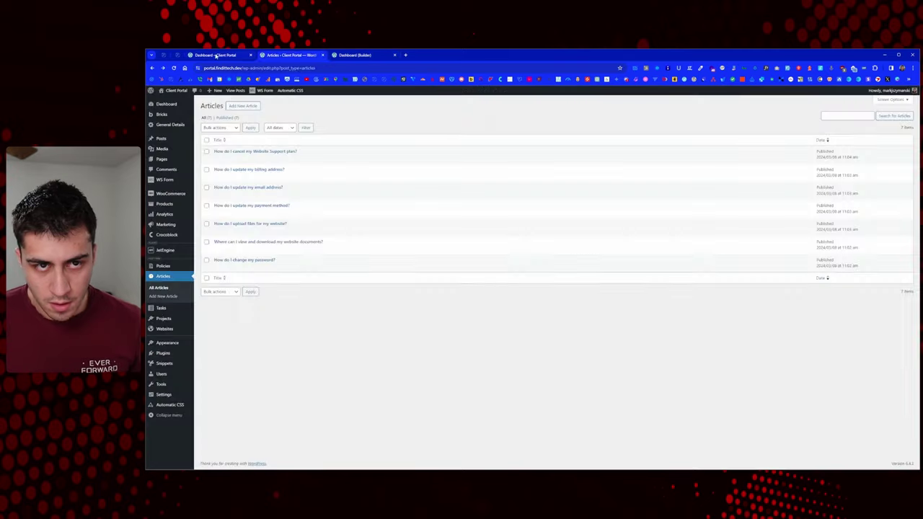
left_click(237, 55)
left_click_drag(236, 56, 303, 56)
right_click(256, 178)
left_click(277, 209)
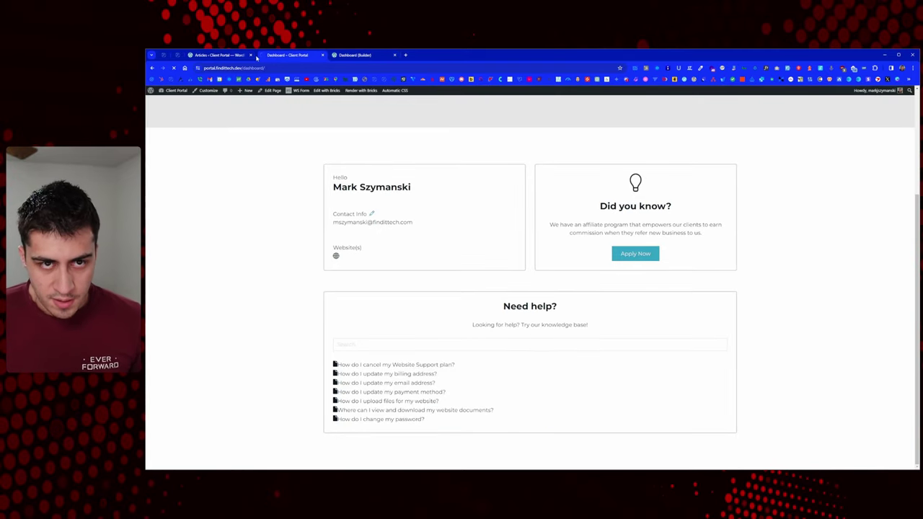
left_click(250, 56)
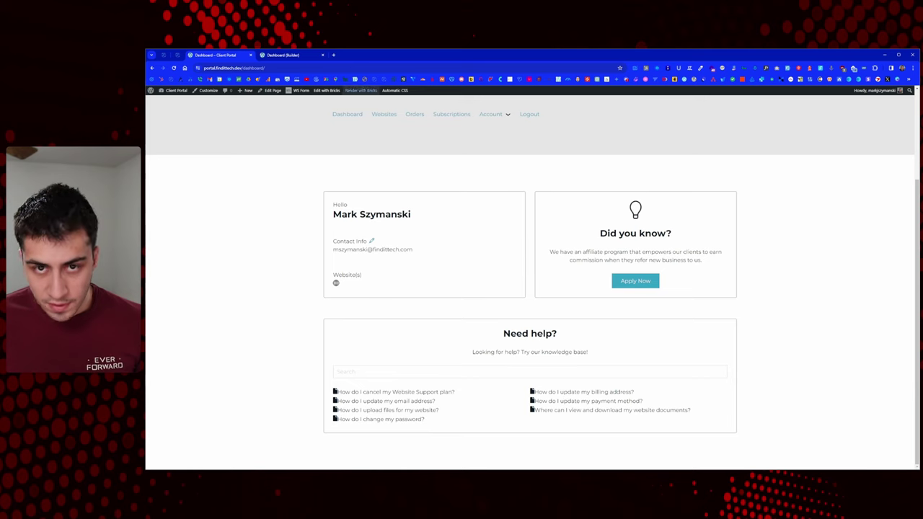
Step: In the dashboard builder, set the HTML tag of the Article Card in the help grid to li
key("ctrl+Tab")
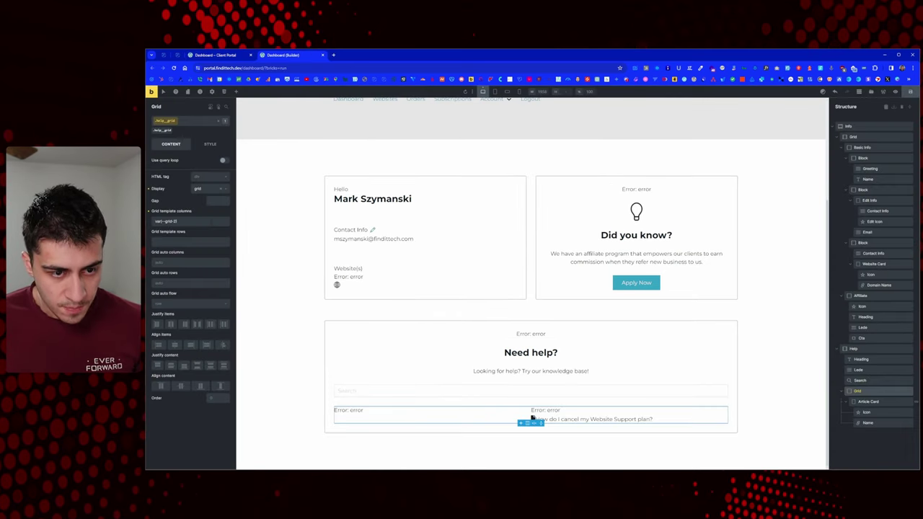
left_click(872, 402)
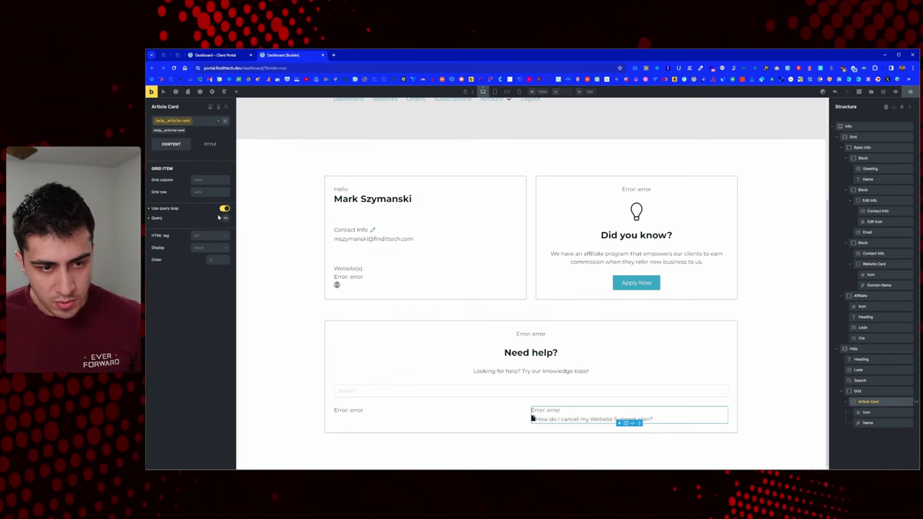
left_click(212, 237)
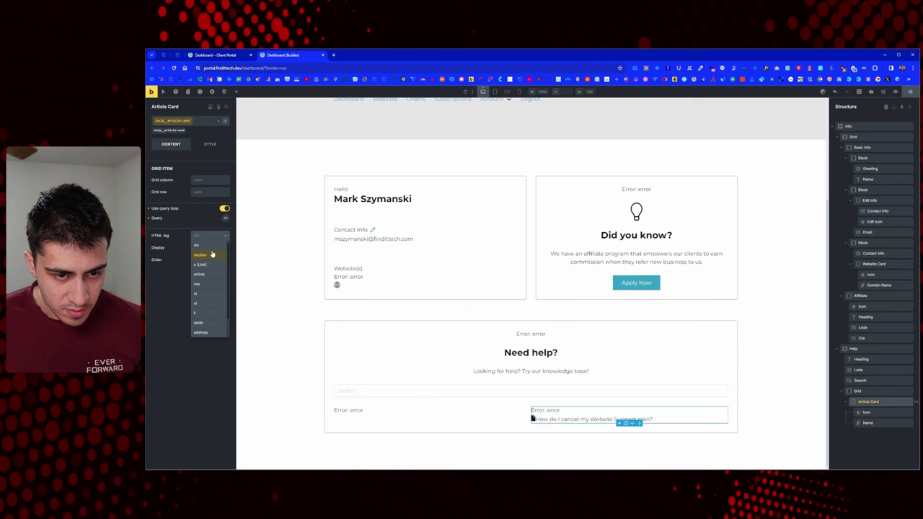
left_click(207, 312)
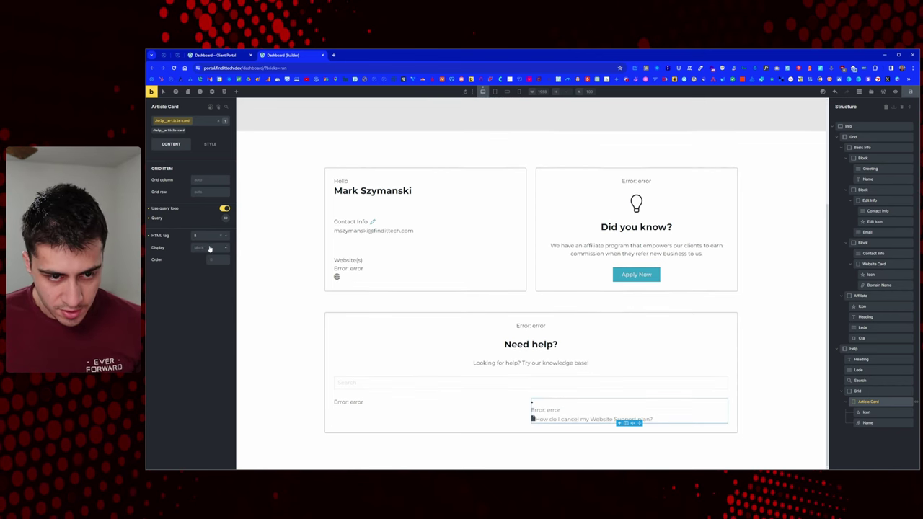
Step: Link the article card's Name element to dynamic data using the Post link tag {post_url}
left_click(867, 422)
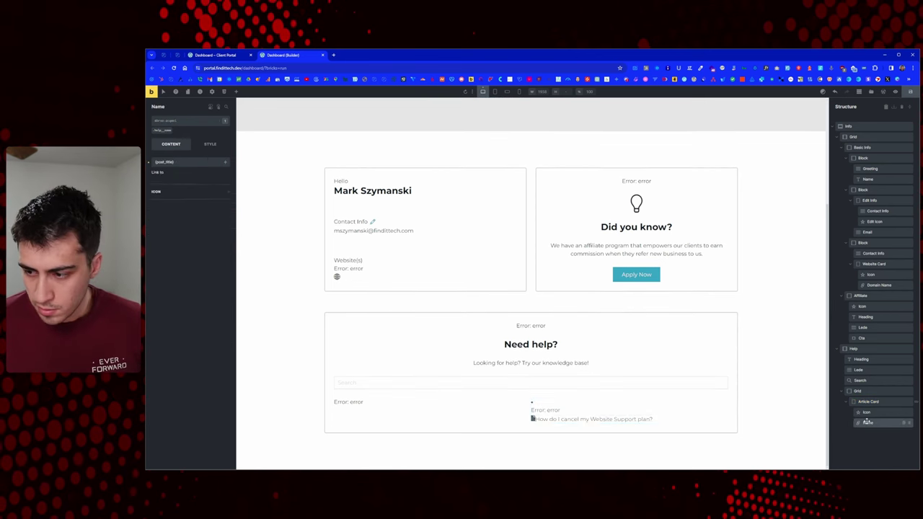
left_click(193, 184)
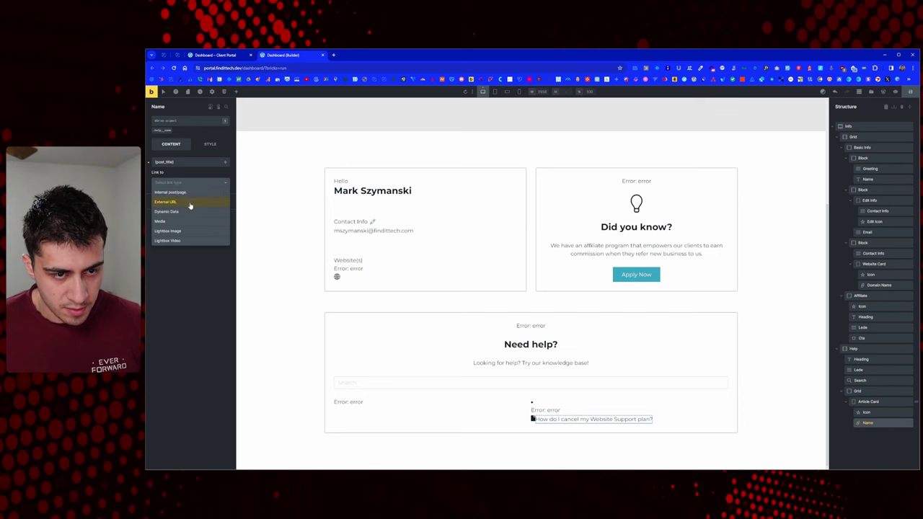
left_click(190, 212)
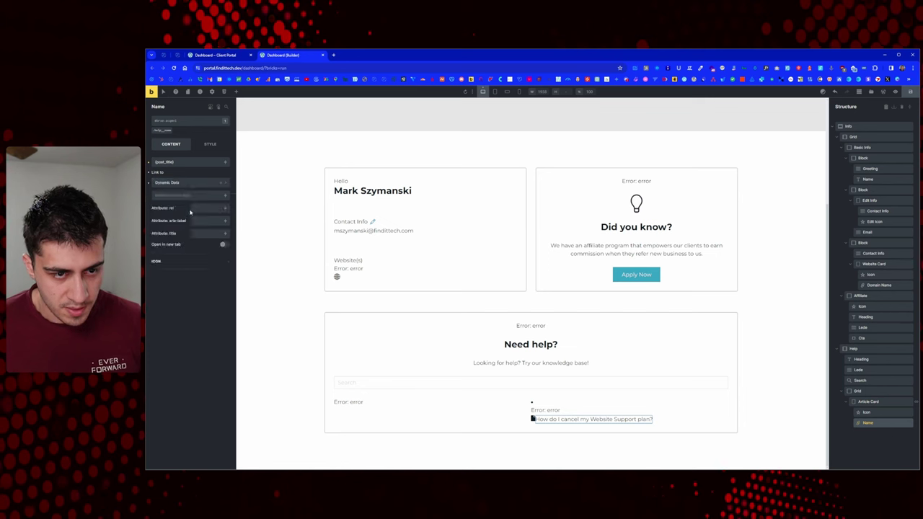
left_click(220, 195)
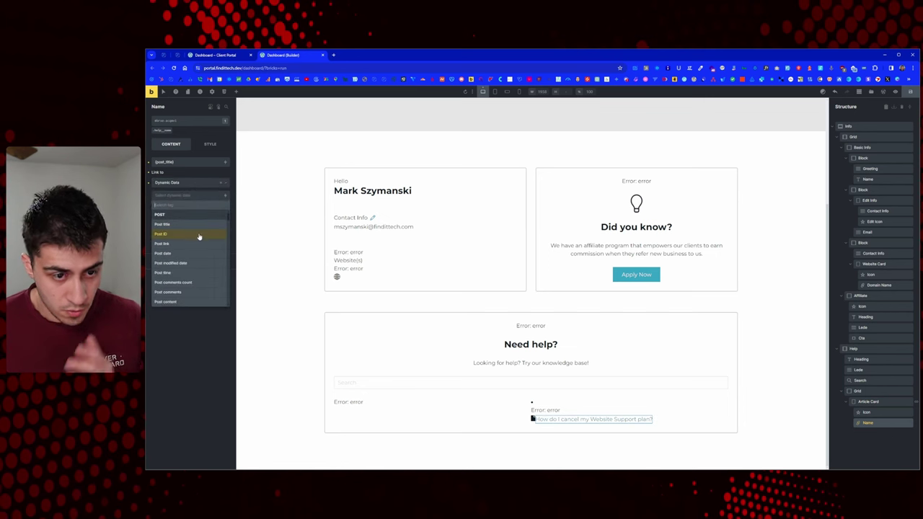
left_click(193, 248)
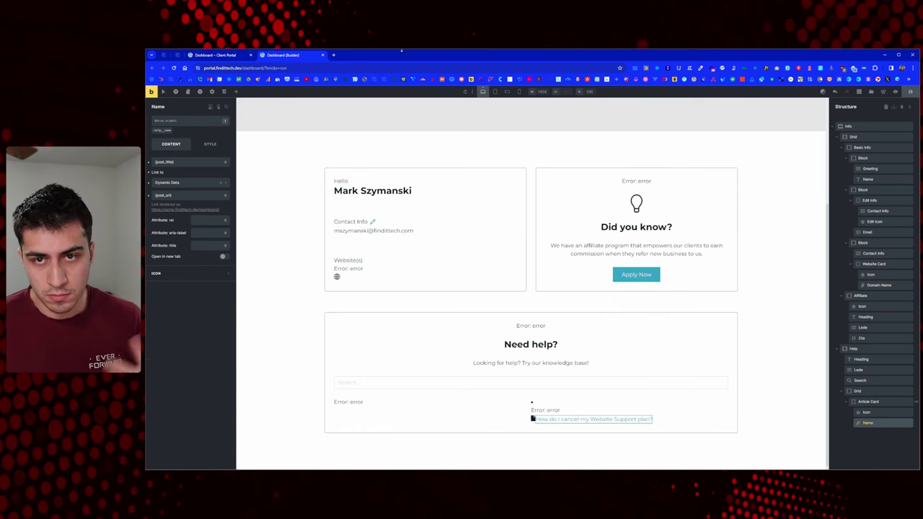
Step: Reload the front-end dashboard and test the "How do I cancel my Website Support plan?" article link
left_click(215, 55)
right_click(253, 185)
left_click(271, 208)
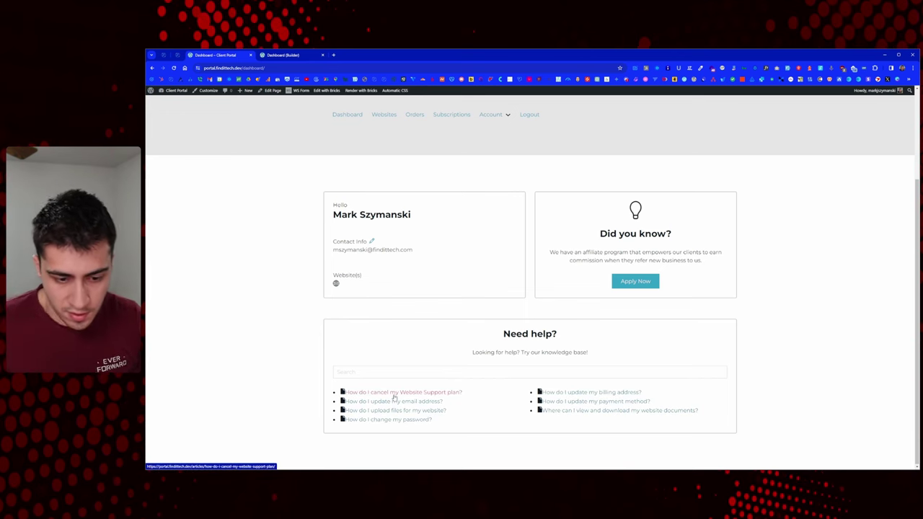
left_click(394, 393)
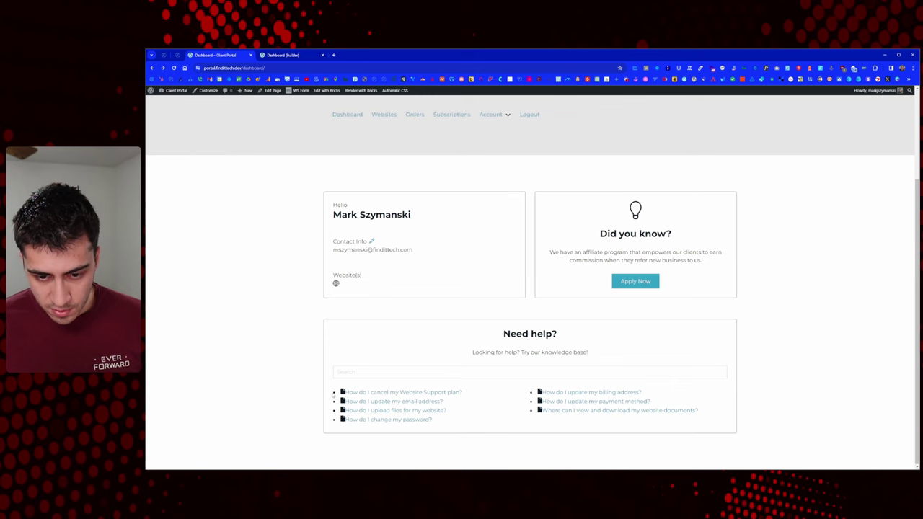
Step: In the builder, set the HTML tag to h2 for the "Need help?", "Did you know?" and user name headings
left_click(289, 56)
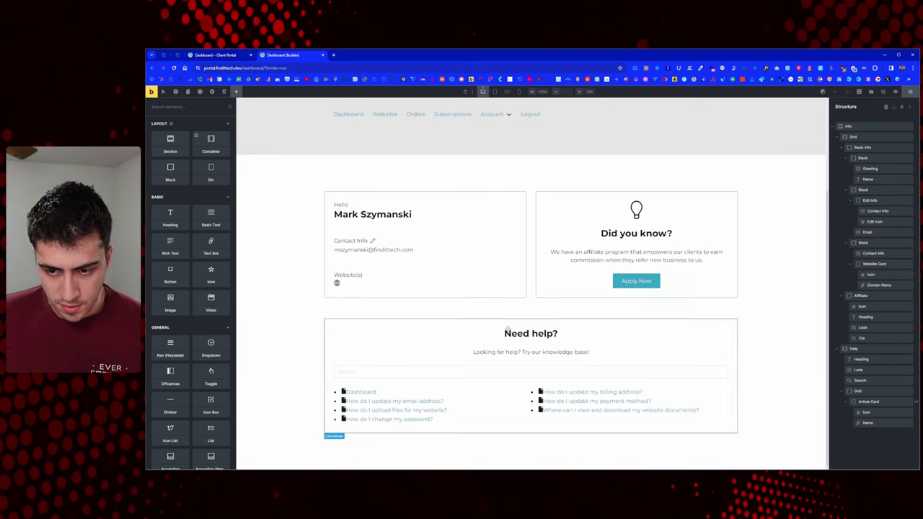
left_click(531, 333)
left_click(209, 174)
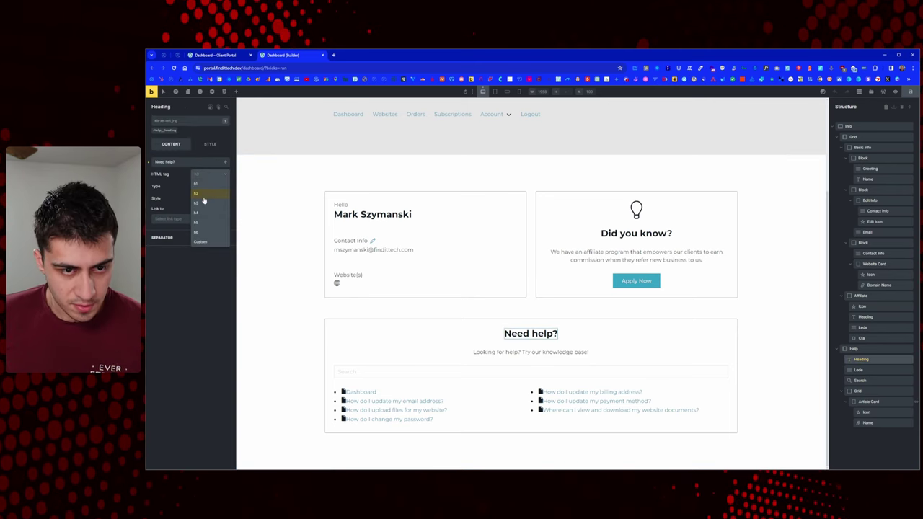
left_click(204, 198)
left_click(636, 233)
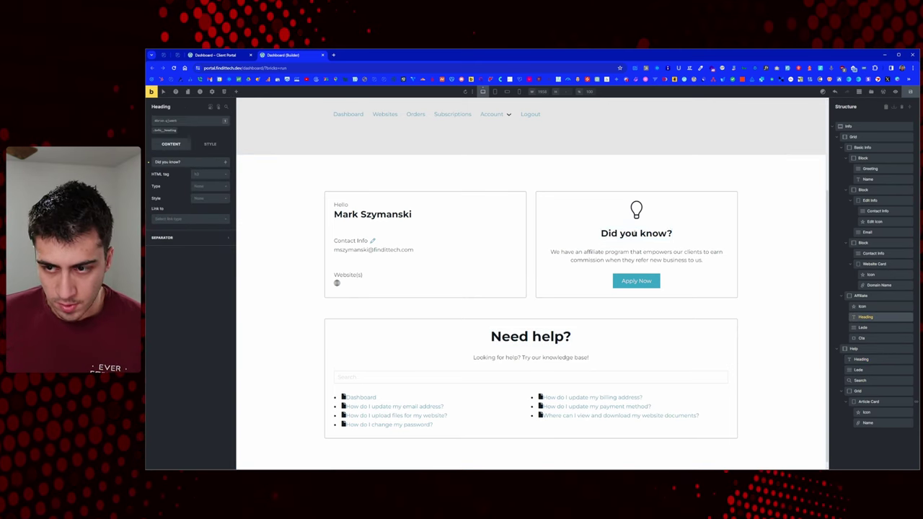
left_click(203, 175)
left_click(202, 192)
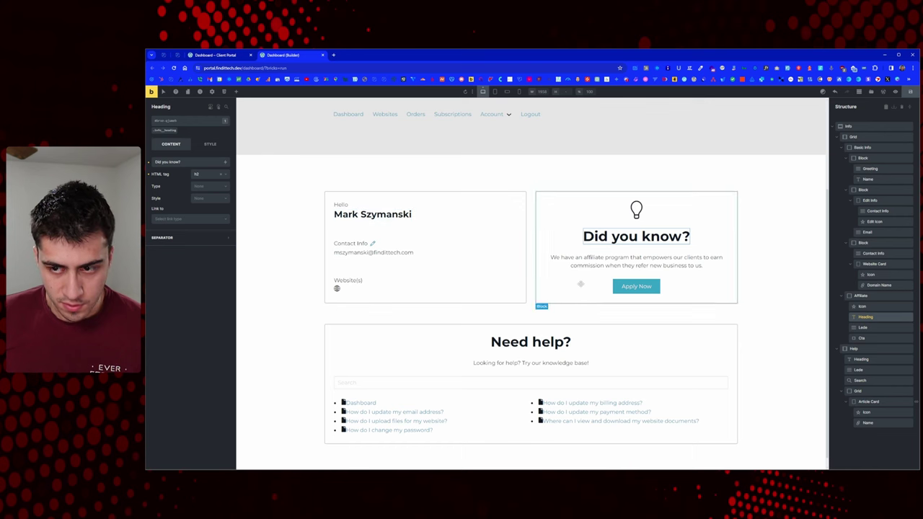
left_click(372, 214)
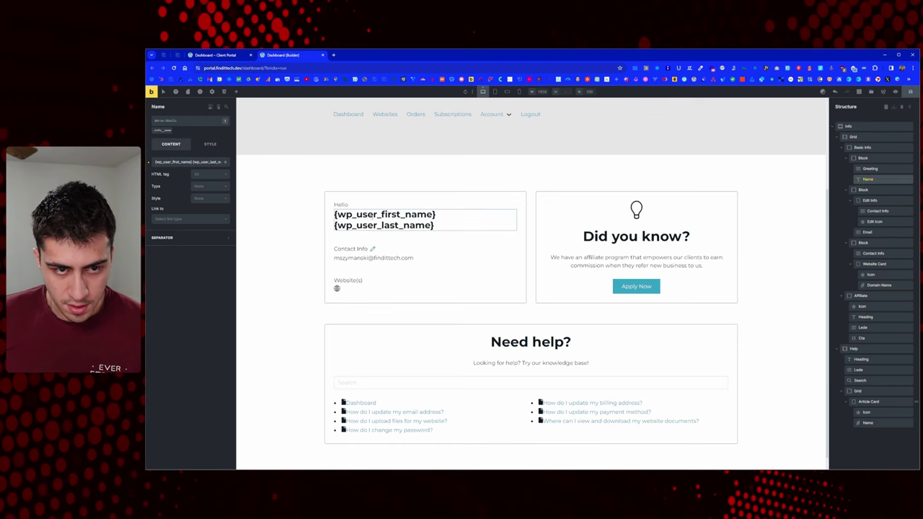
left_click(210, 175)
left_click(209, 195)
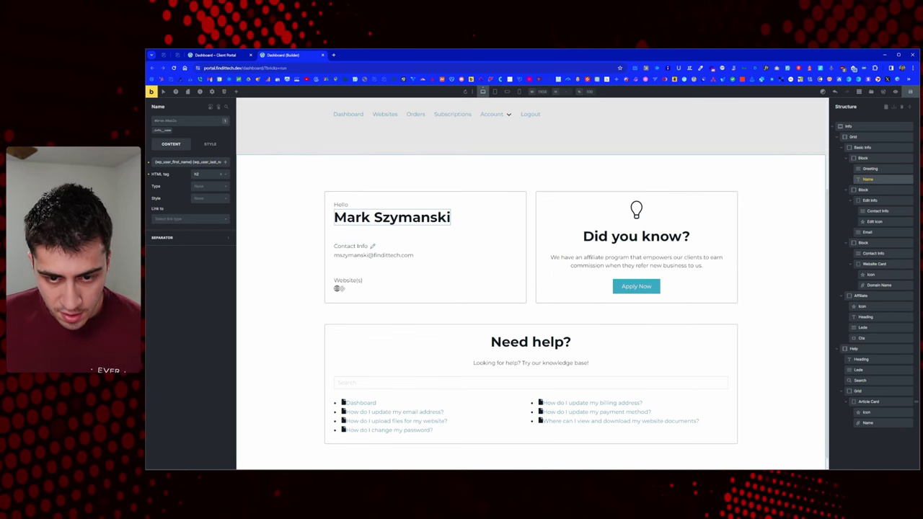
Step: Enable a query loop on the Website Card and set its query type to JE Relation: Websites to Users
left_click(336, 289)
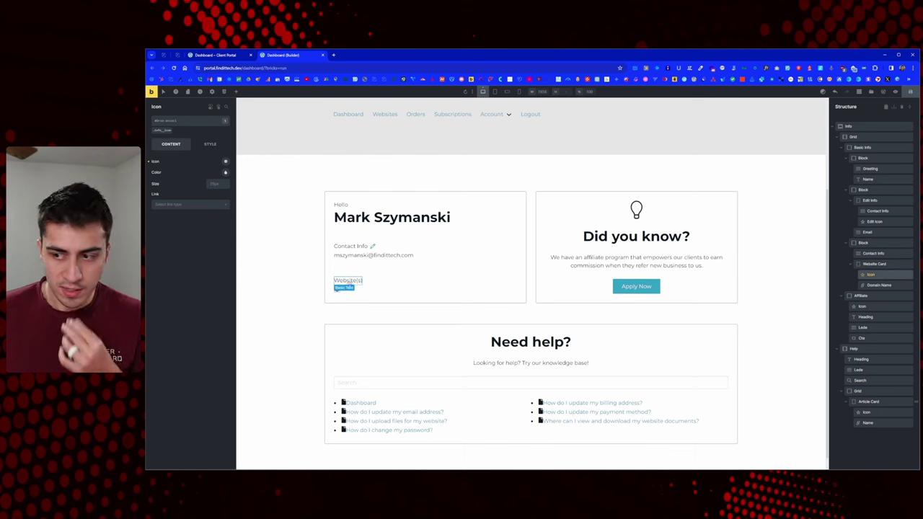
left_click(877, 264)
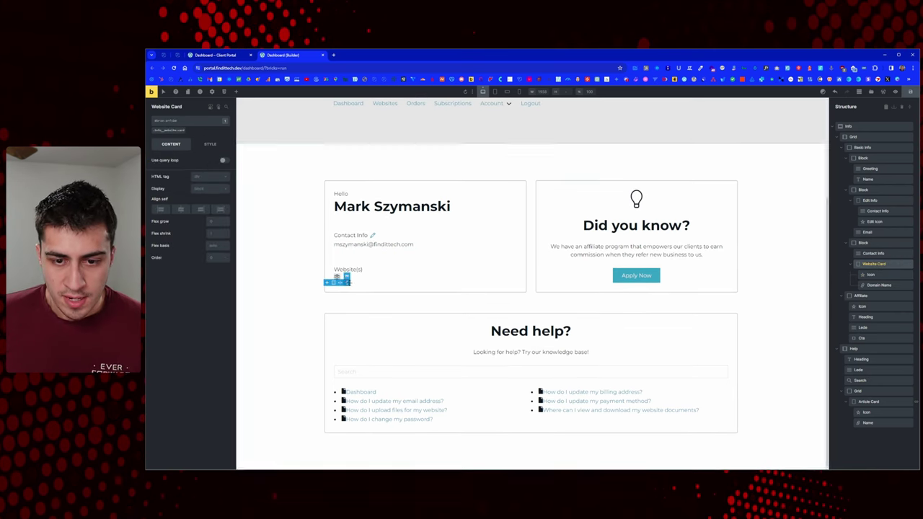
left_click(225, 160)
left_click(225, 175)
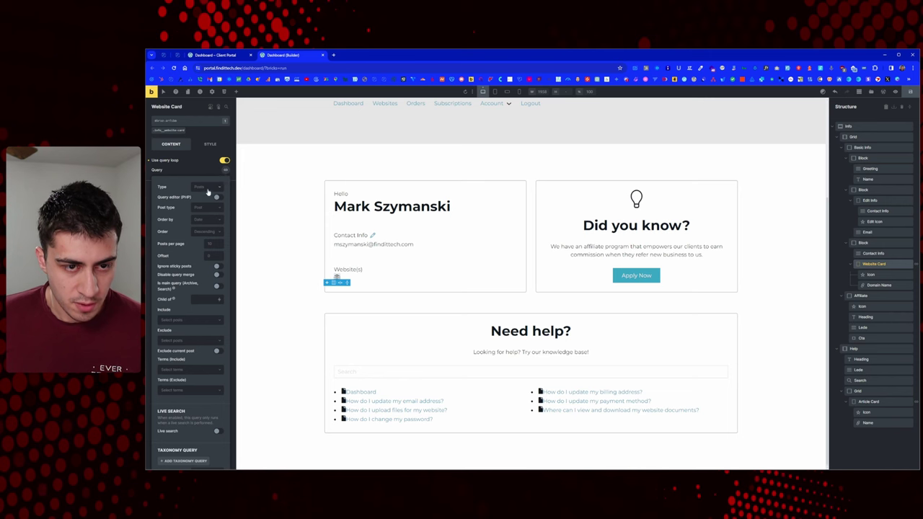
left_click(207, 189)
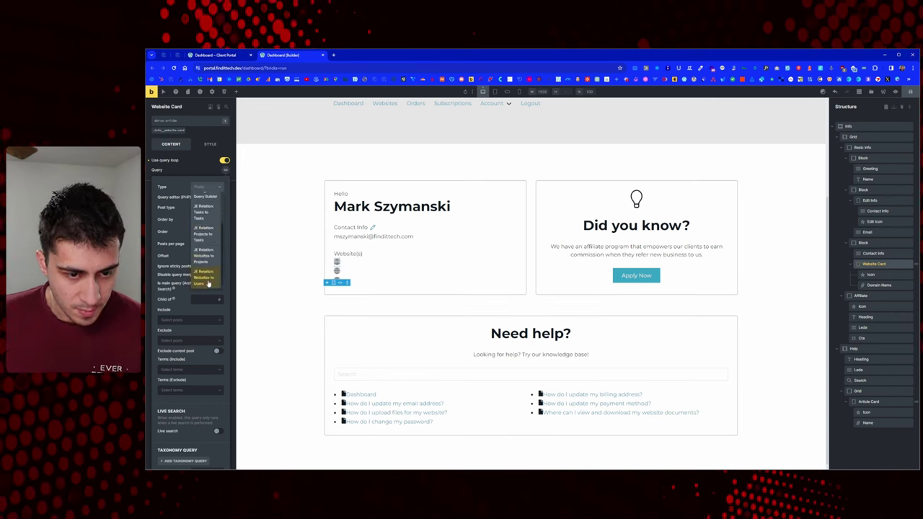
left_click(206, 280)
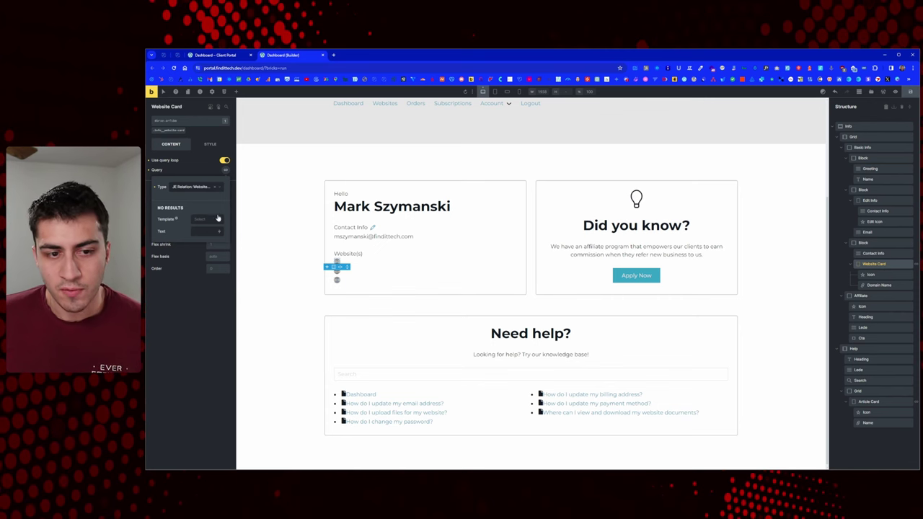
left_click(224, 170)
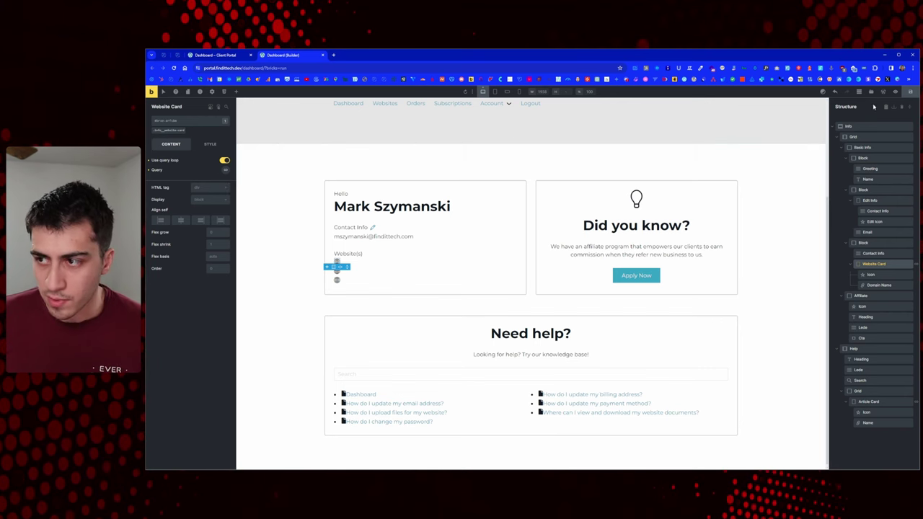
Step: Open Website 1 from the WordPress Websites list and check its domain name and connected child users
left_click(204, 55)
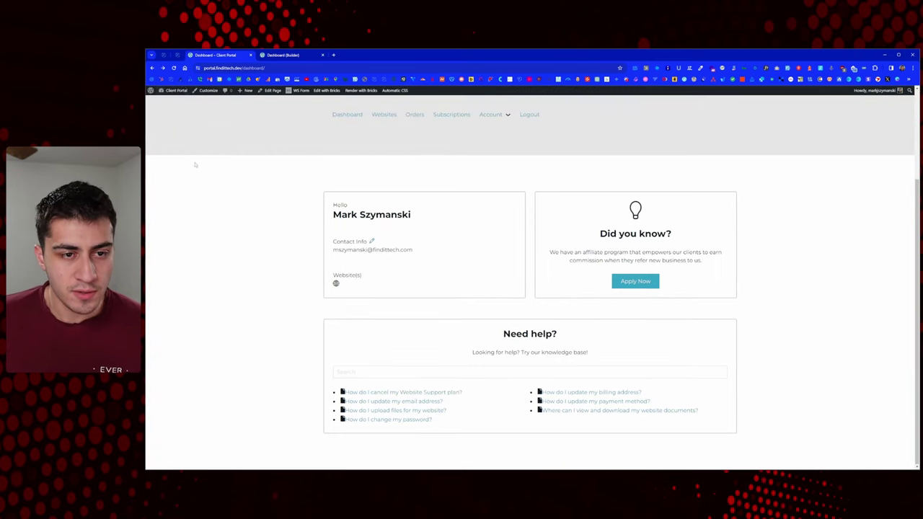
middle_click(209, 90)
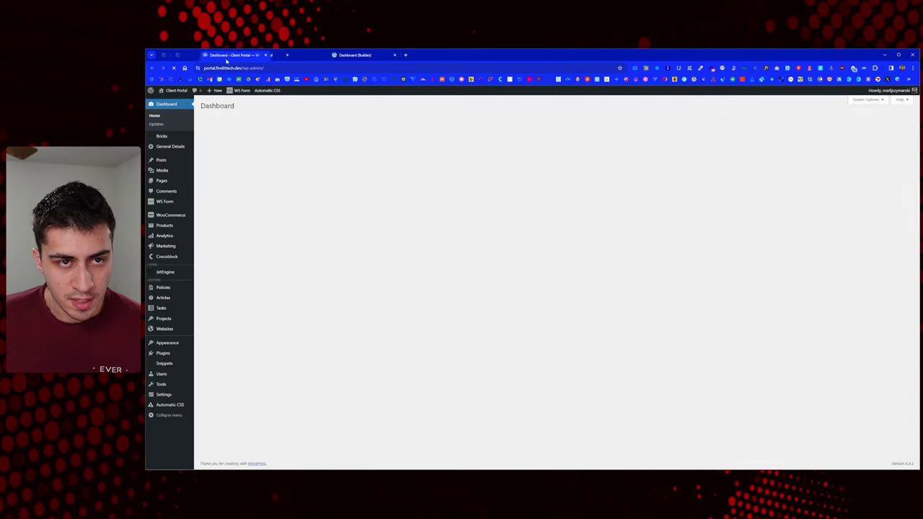
mouse_move(178, 218)
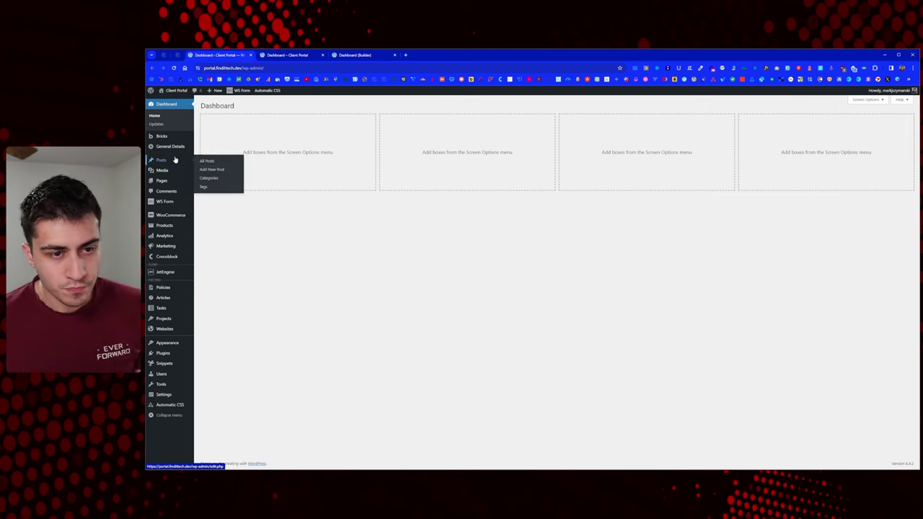
middle_click(175, 328)
left_click(287, 56)
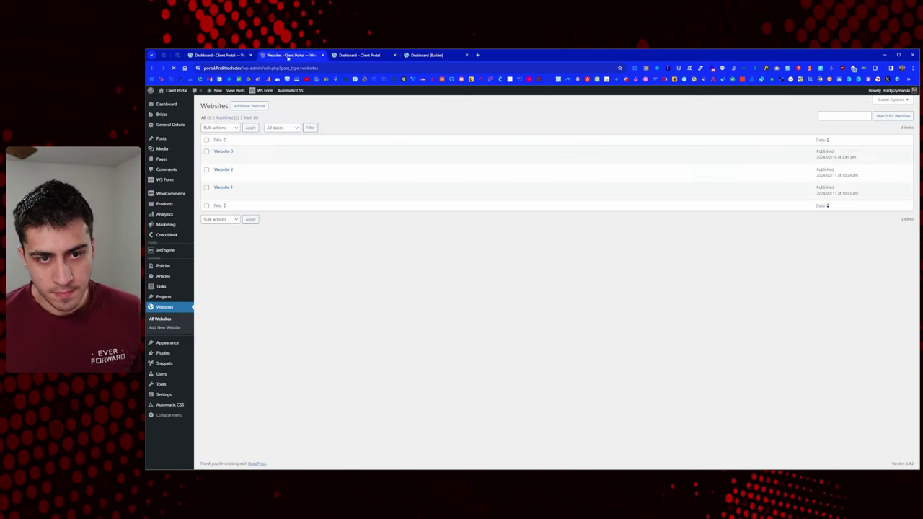
left_click(222, 189)
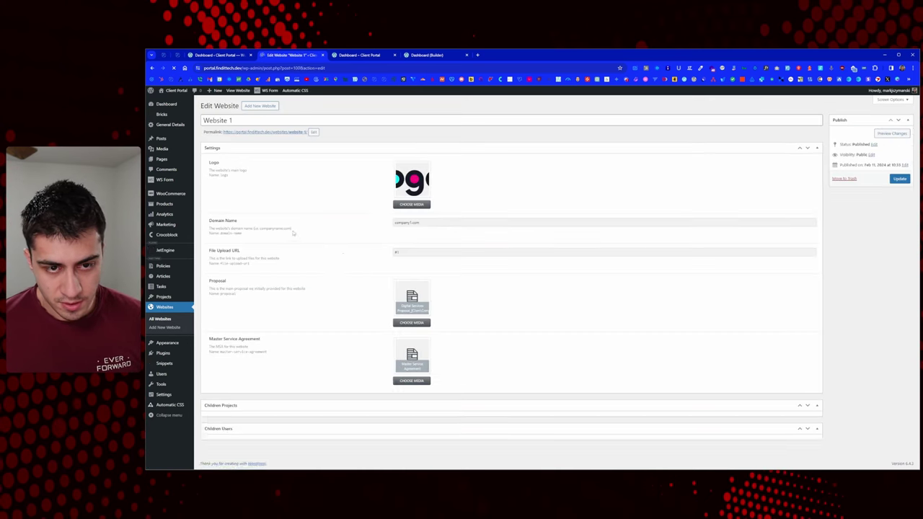
scroll(378, 225, "down", 3)
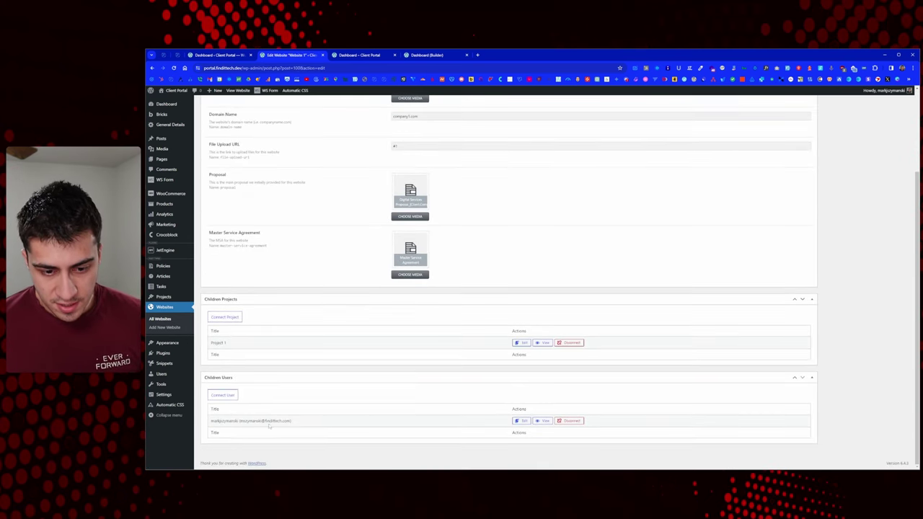
left_click_drag(216, 421, 308, 427)
left_click(303, 424)
scroll(303, 411, "up", 3)
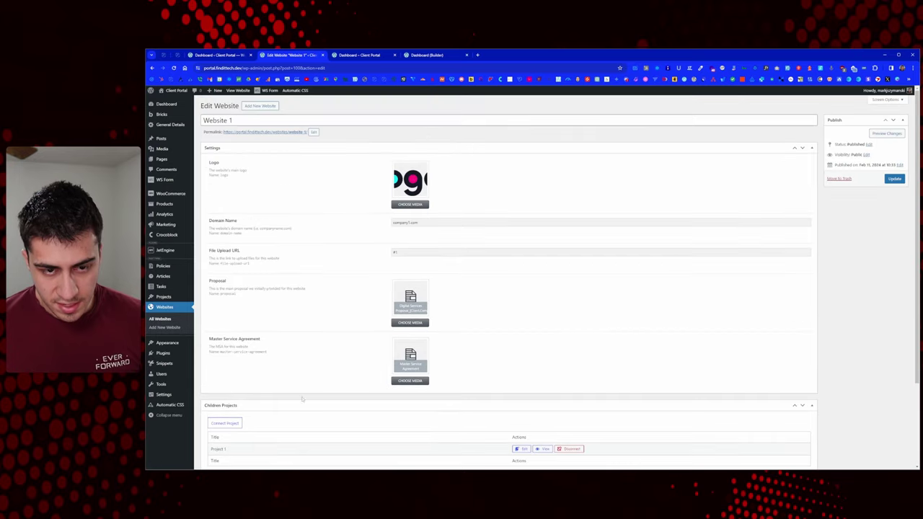
Step: Open the front-end Websites page from the portal navigation and review the user's websites and the All Websites (Admin View) list
left_click(351, 56)
left_click(381, 115)
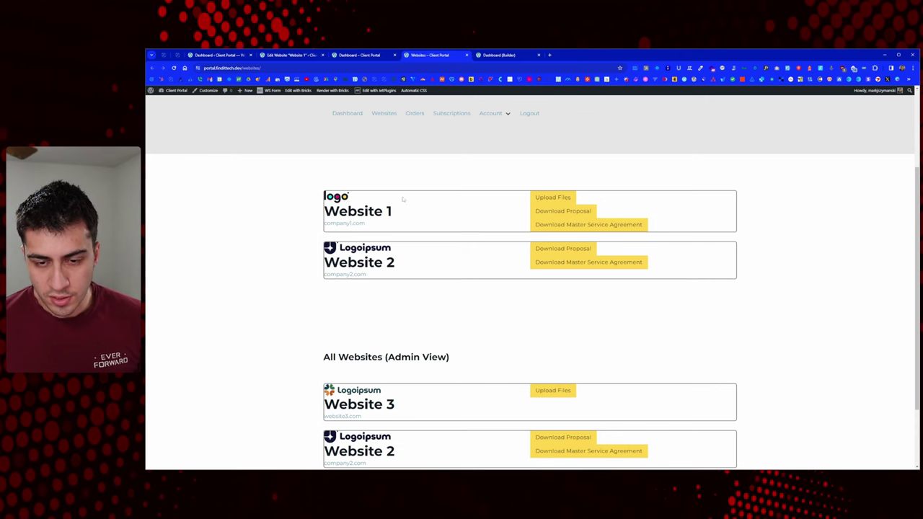
scroll(397, 251, "down", 3)
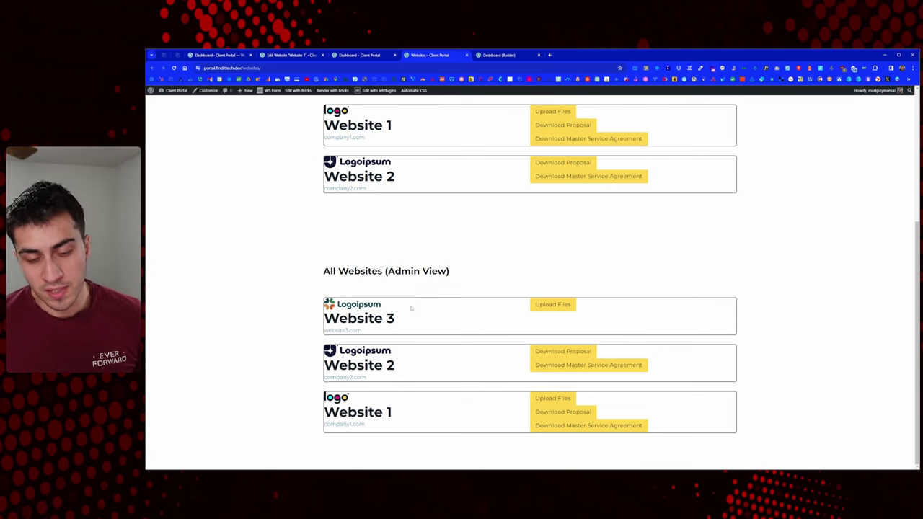
scroll(402, 318, "up", 1)
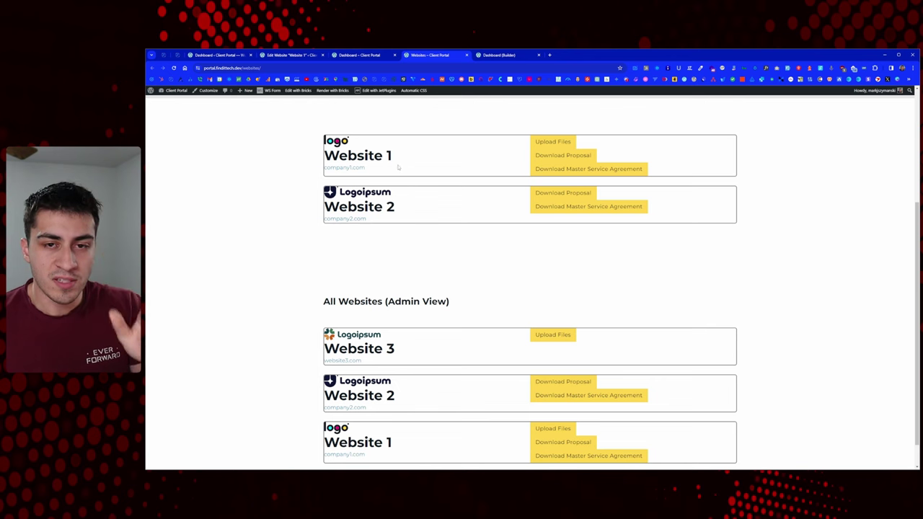
Step: Reload the front-end dashboard and compare its Website(s) entries with the Websites page
left_click(360, 55)
key("F5")
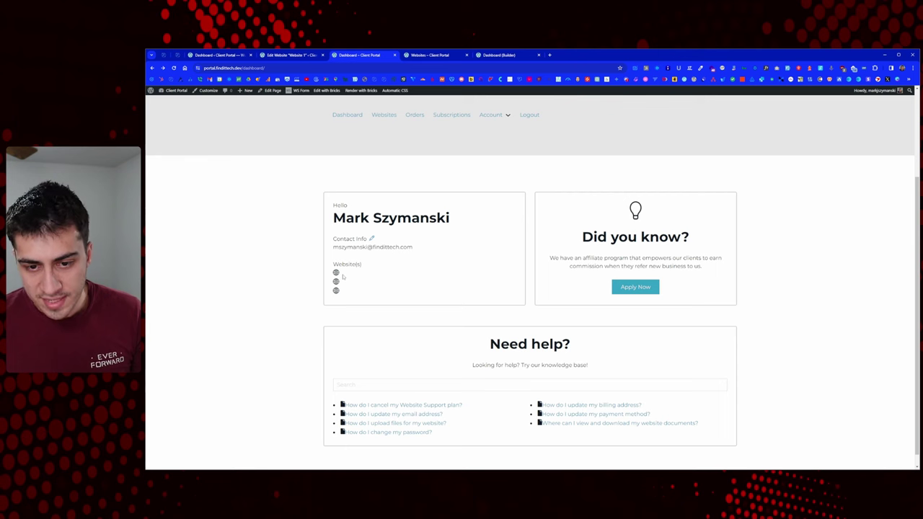
key("ctrl+Tab")
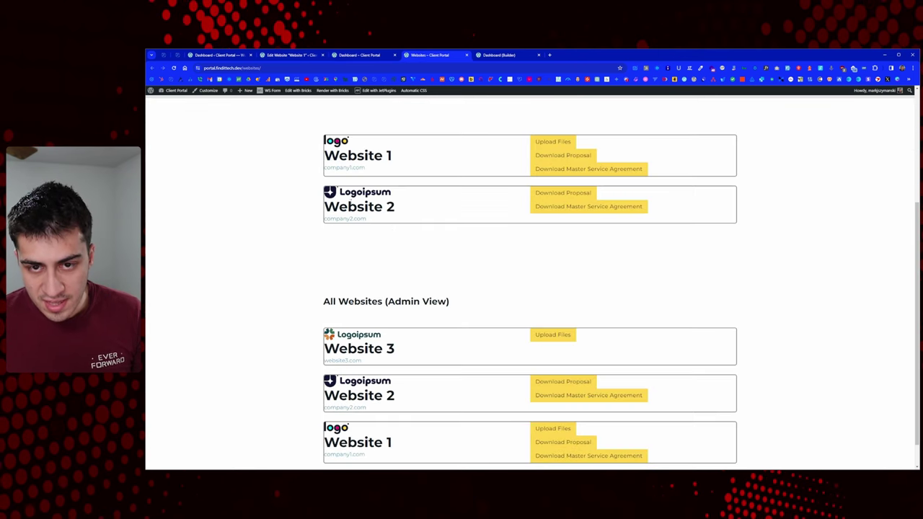
Step: Compare the Website(s) entries on the front-end dashboard with the projects and users connected to Website 1
left_click(366, 57)
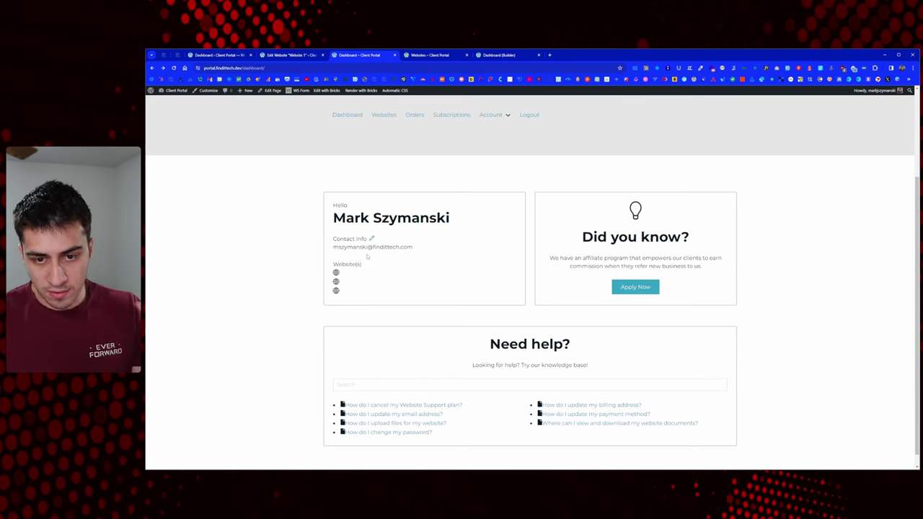
left_click_drag(334, 264, 396, 269)
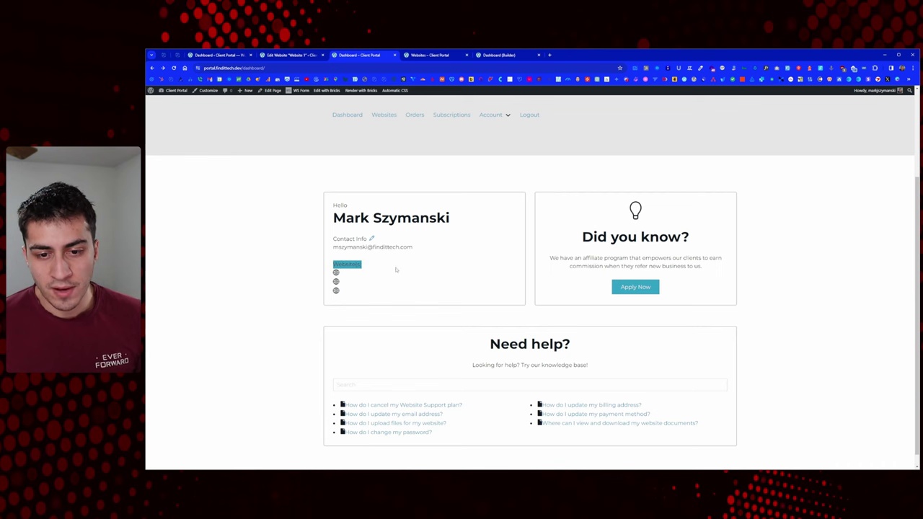
left_click(344, 275)
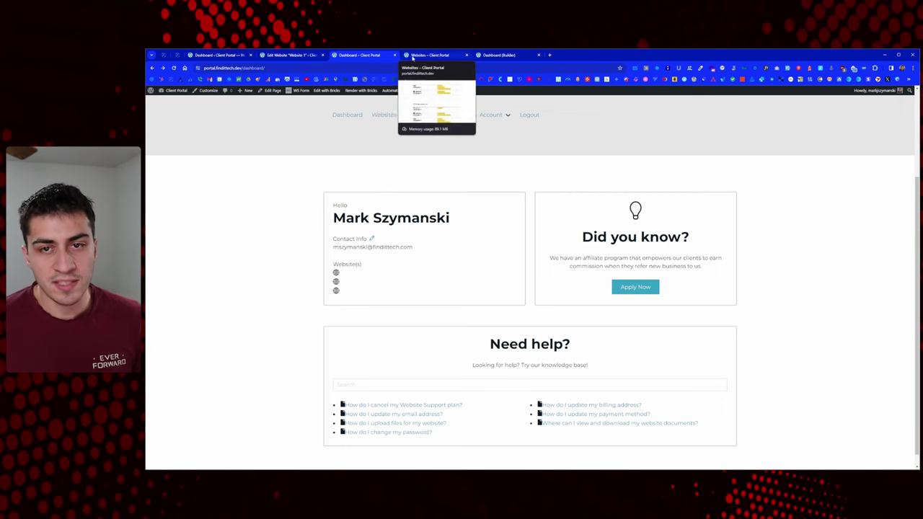
left_click(292, 55)
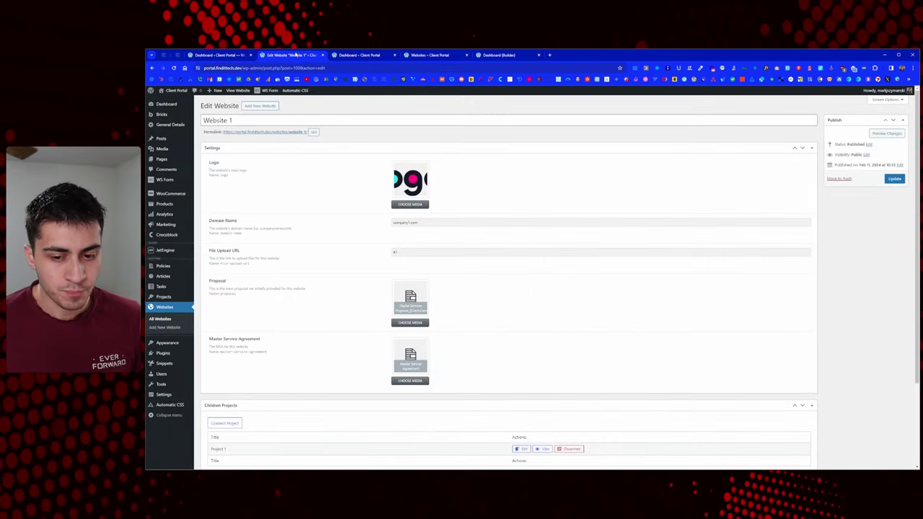
scroll(344, 189, "down", 3)
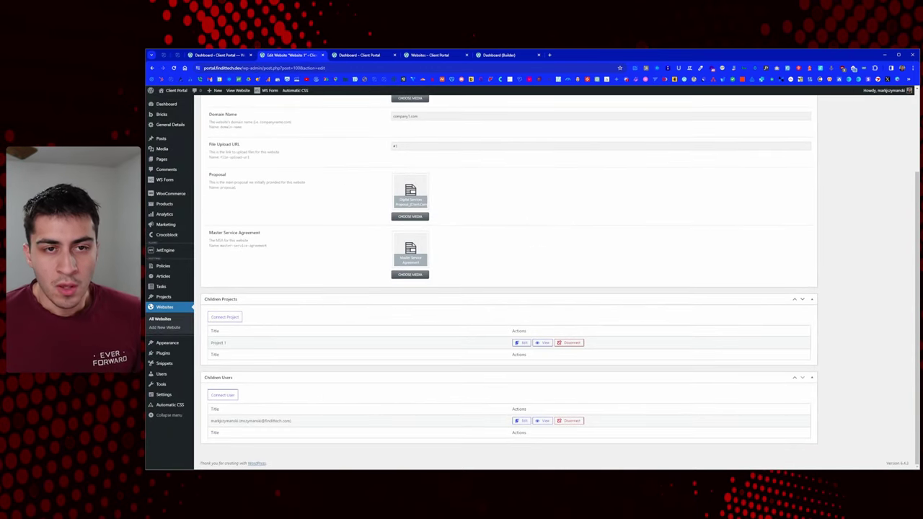
left_click(217, 54)
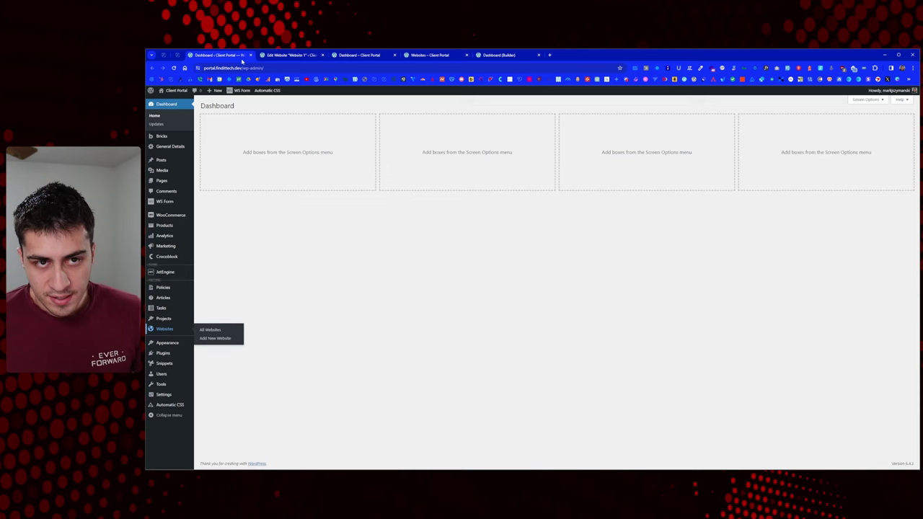
left_click(292, 54)
left_click(351, 56)
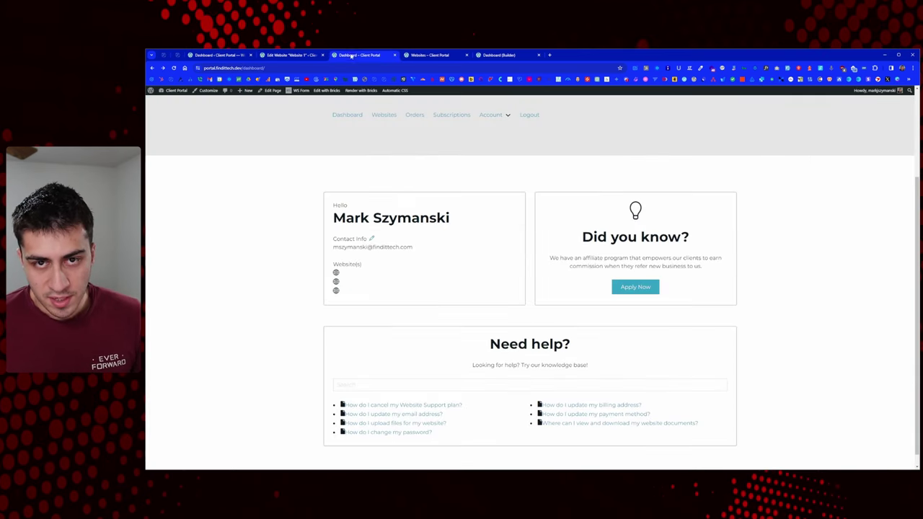
left_click(429, 55)
Step: In the builder, switch the Website Card's query type to JetEngine Query Builder and choose the "Websites associated with current user" query
left_click(504, 56)
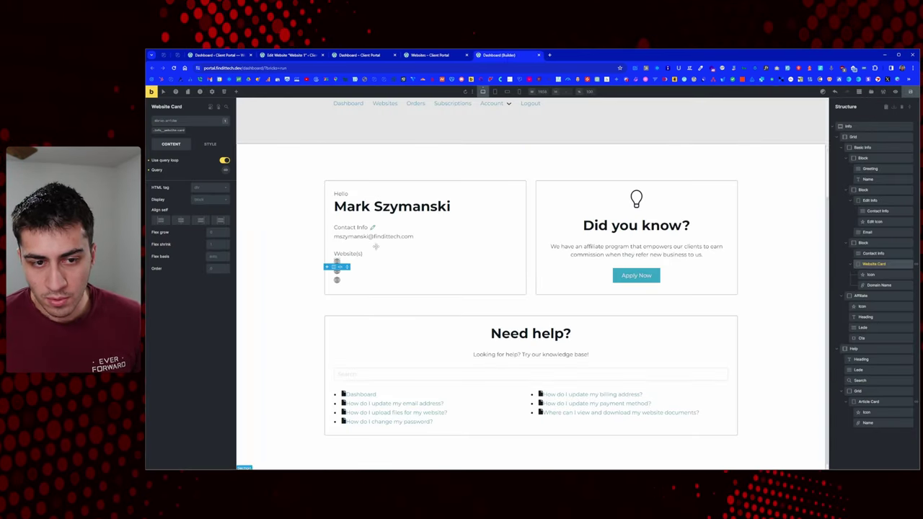
left_click(225, 171)
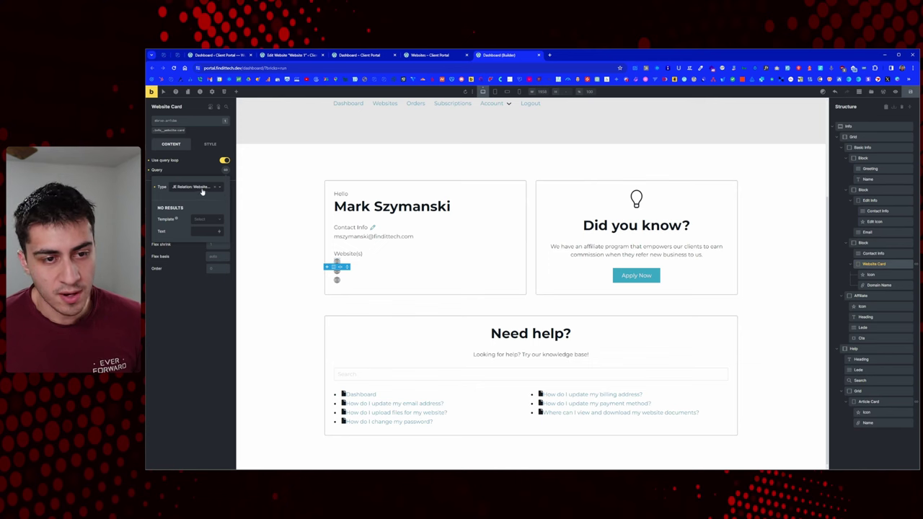
left_click(200, 188)
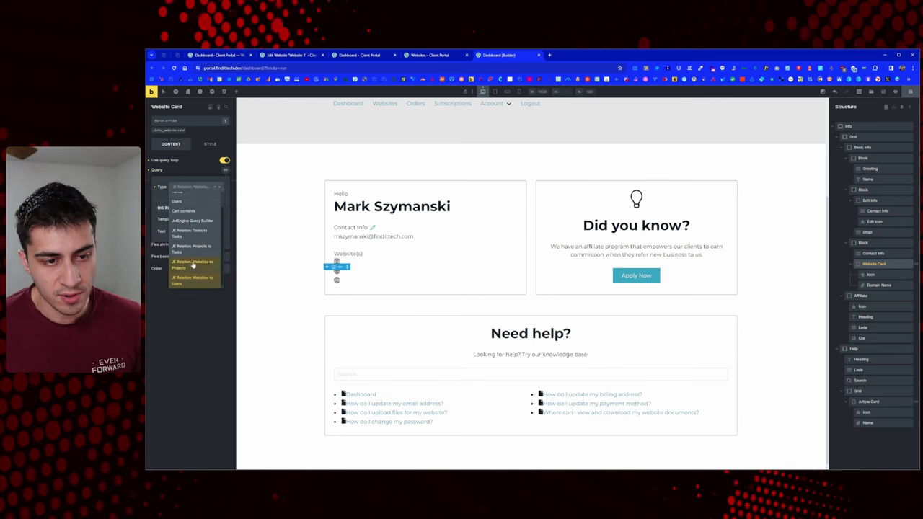
left_click(193, 221)
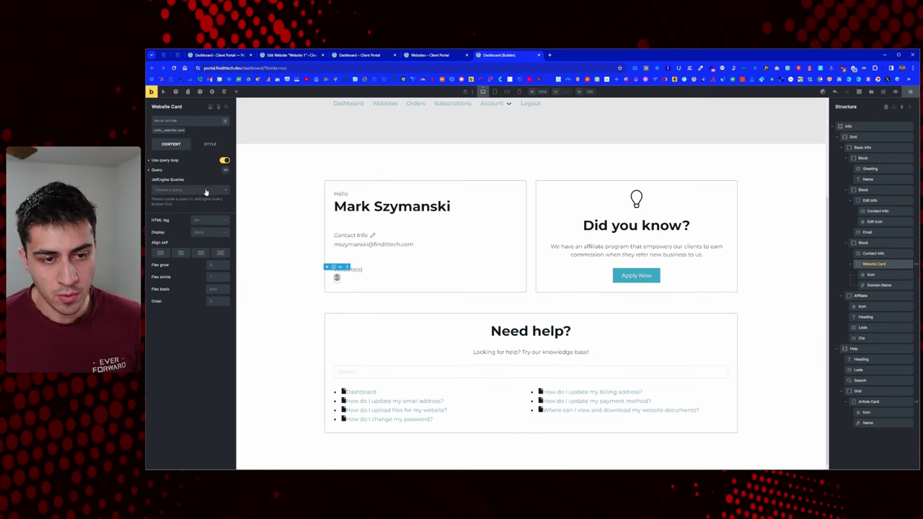
left_click(205, 191)
left_click(202, 229)
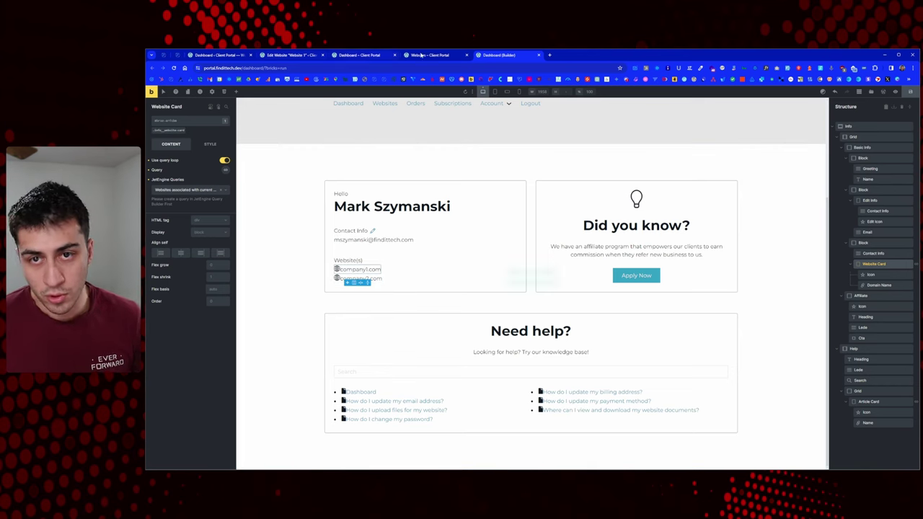
Step: Go from the front-end Websites page to the dashboard and check the domain names listed under Website(s)
mouse_move(437, 56)
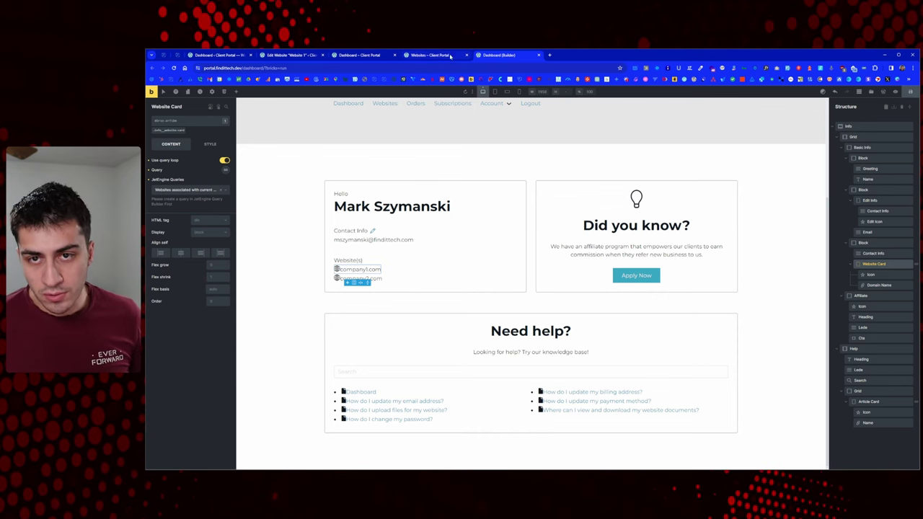
left_click(431, 55)
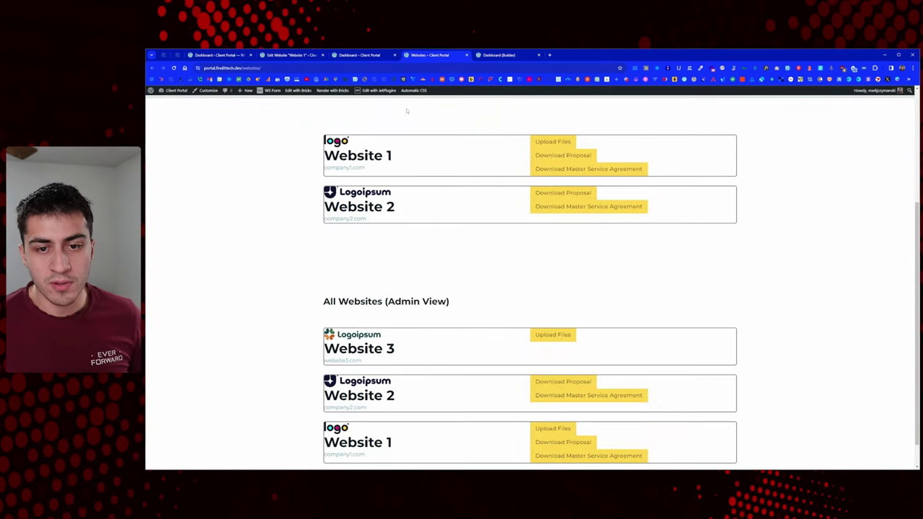
scroll(372, 168, "up", 2)
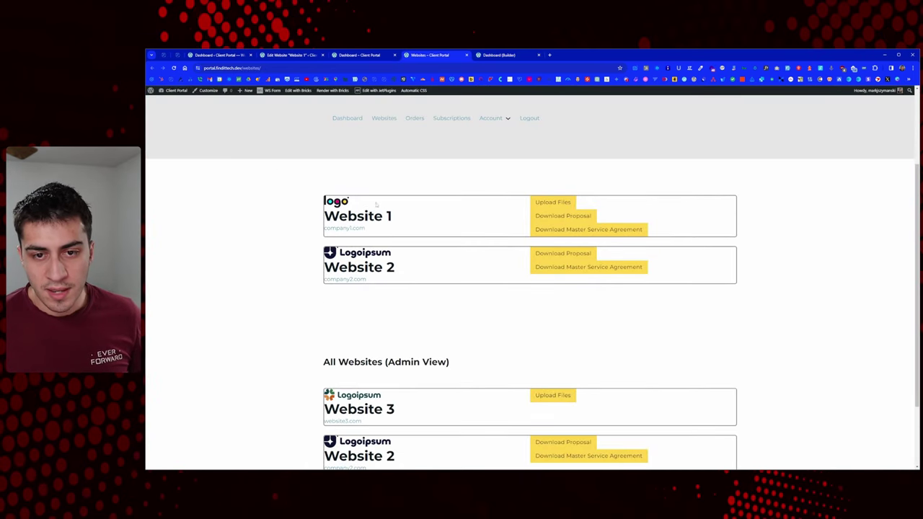
left_click(345, 121)
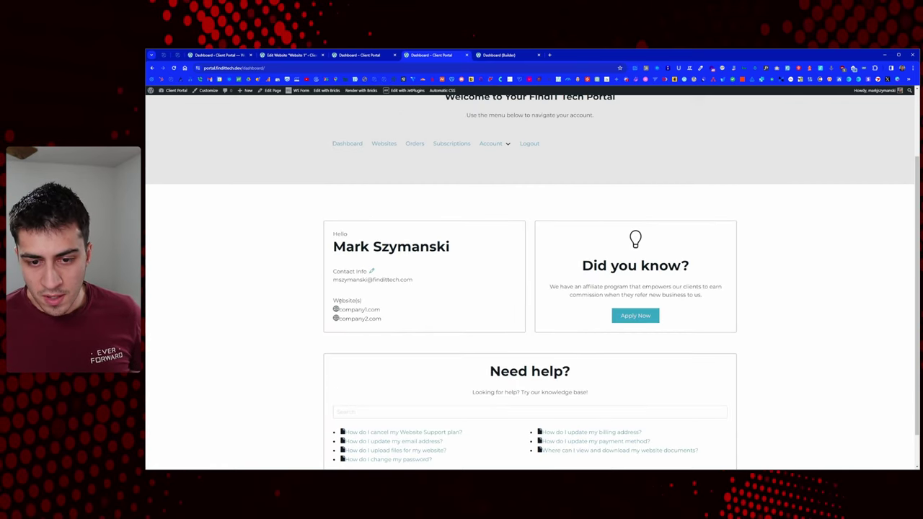
double_click(347, 300)
left_click_drag(339, 308, 371, 326)
left_click(370, 326)
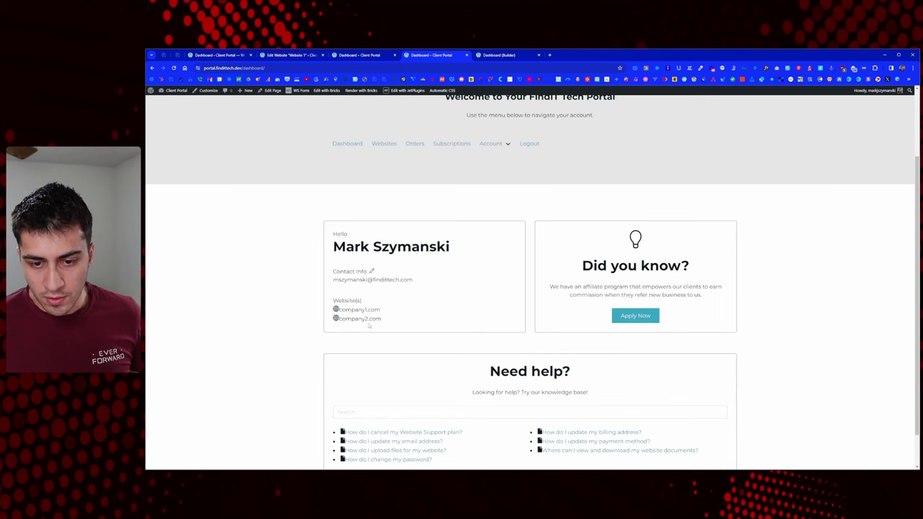
scroll(365, 318, "down", 1)
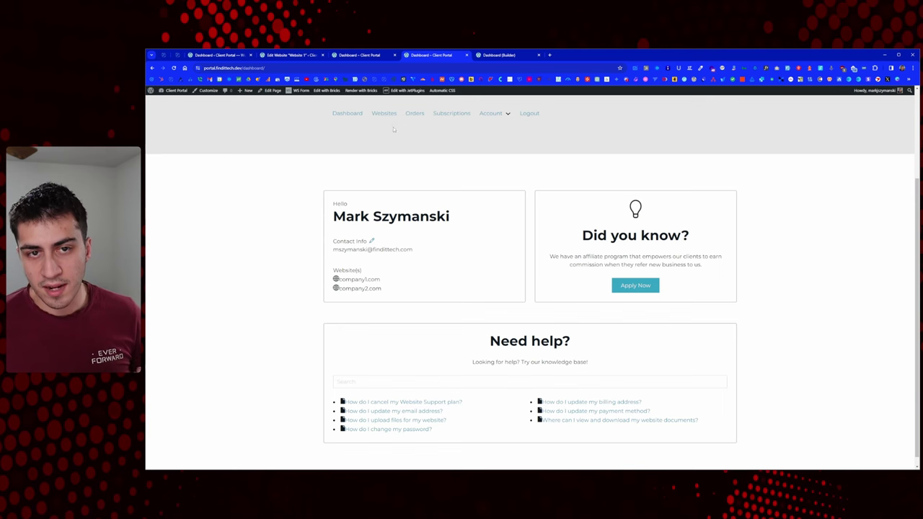
Step: Open the JetEngine Query Builder in a separate browser tab and open the "Websites associated with current user" query
left_click(357, 56)
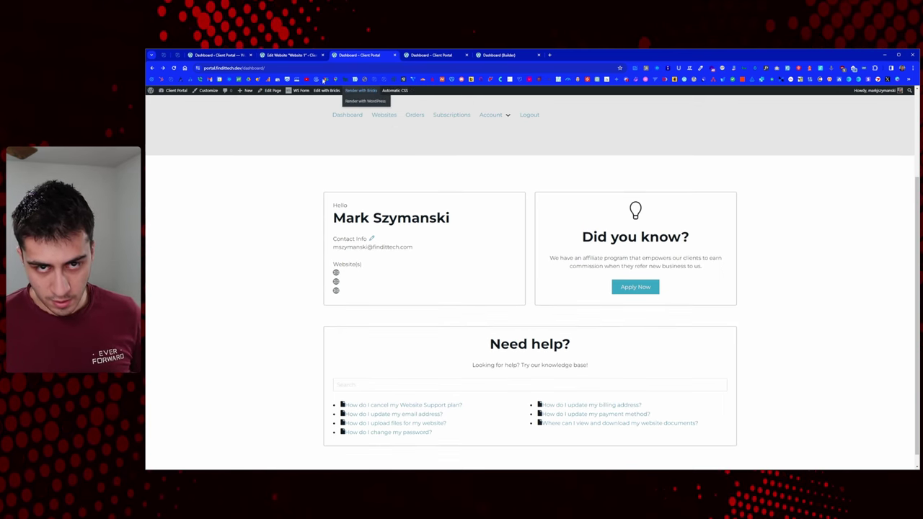
left_click(291, 55)
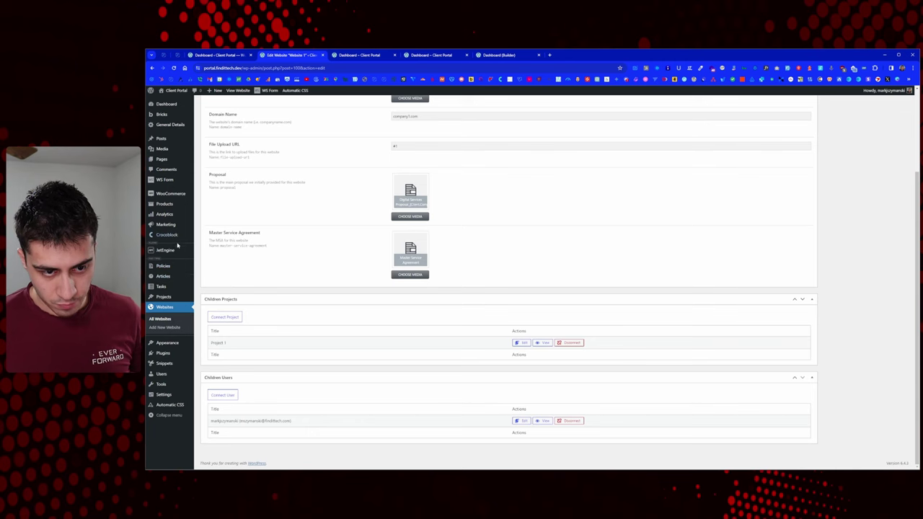
mouse_move(168, 250)
middle_click(217, 311)
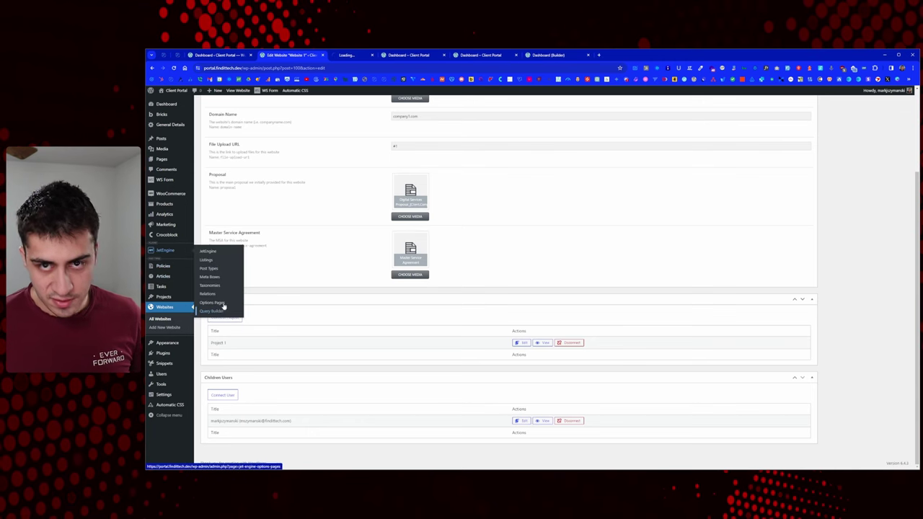
left_click(350, 55)
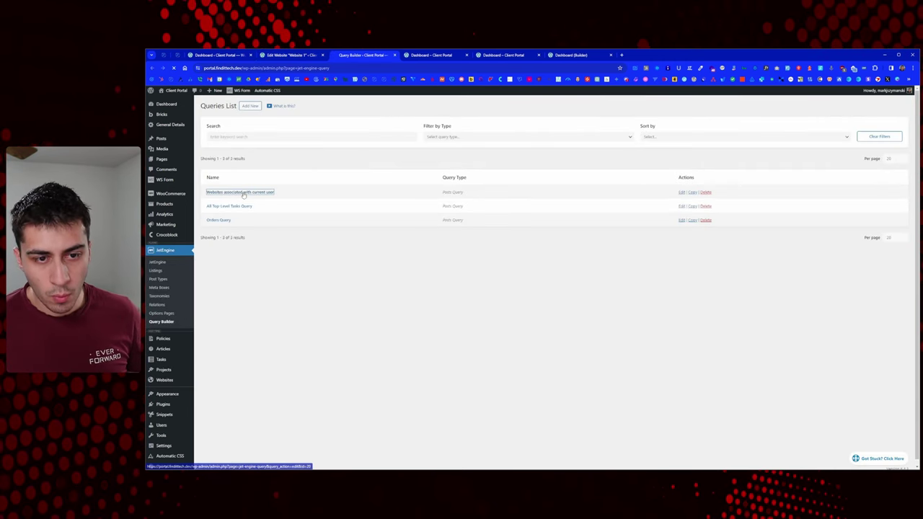
left_click(241, 193)
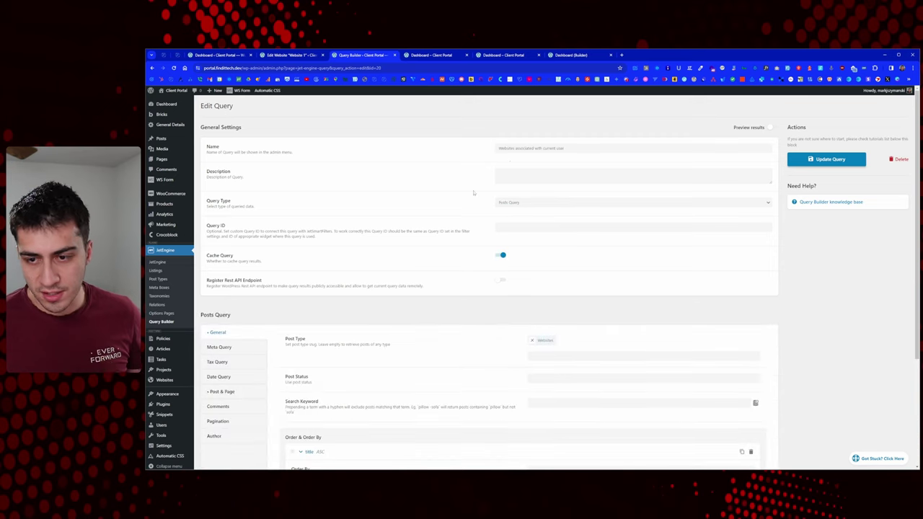
Step: Review the query's general settings and the Related Items macro options of its Post In parameter
scroll(533, 171, "down", 2)
scroll(534, 170, "down", 2)
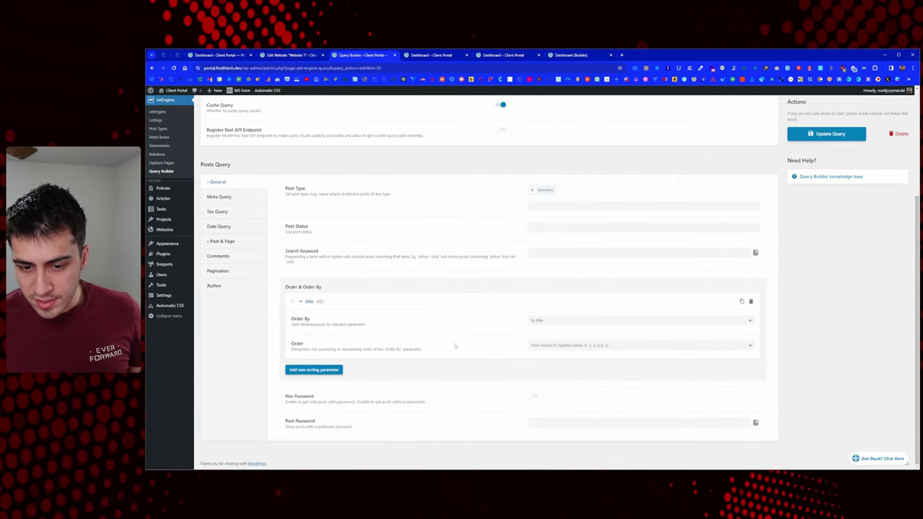
left_click(227, 242)
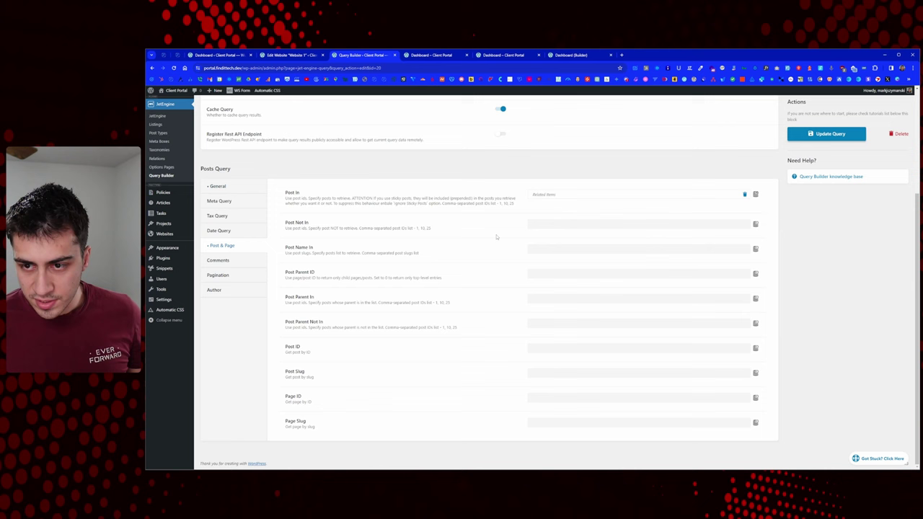
left_click(554, 196)
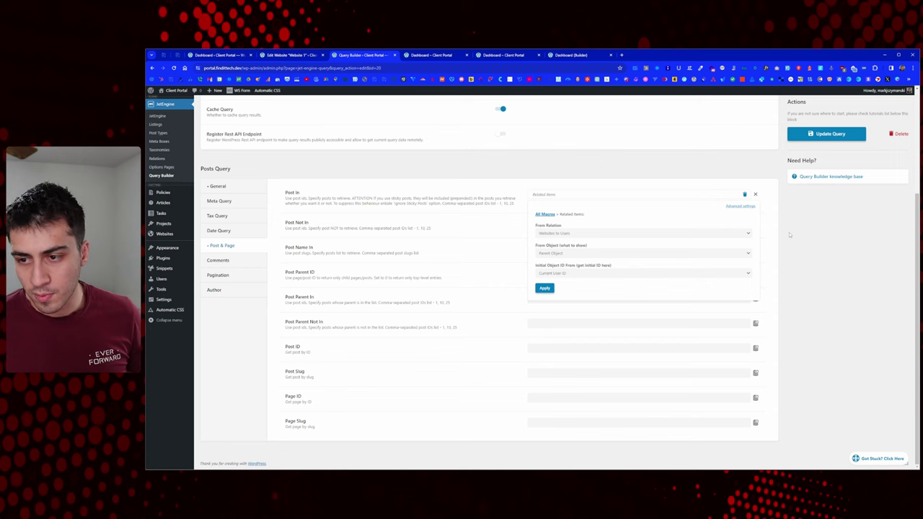
left_click(833, 255)
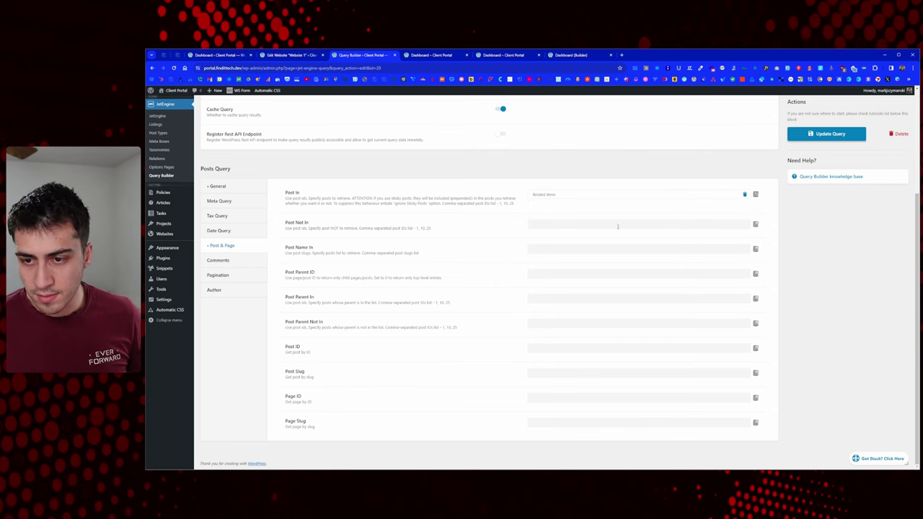
Step: Reload the outdated front-end dashboard and check the domain names in its info card
left_click(421, 55)
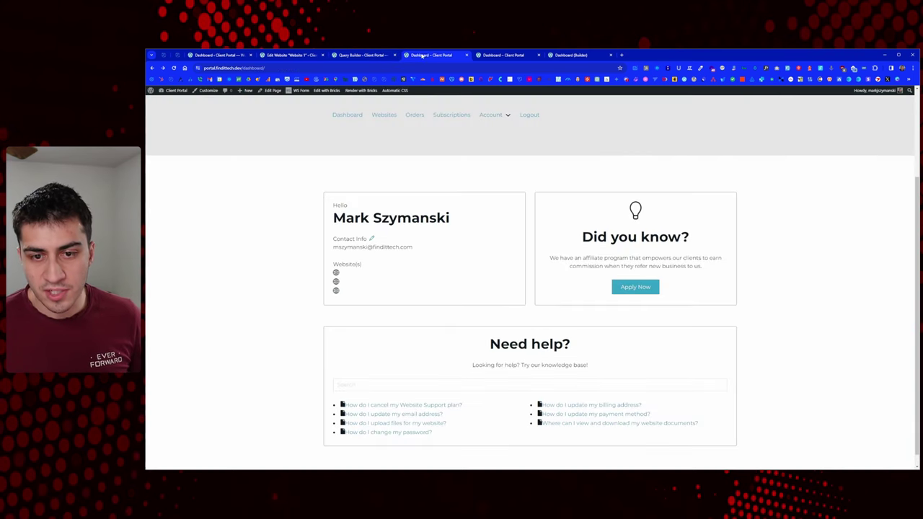
right_click(186, 159)
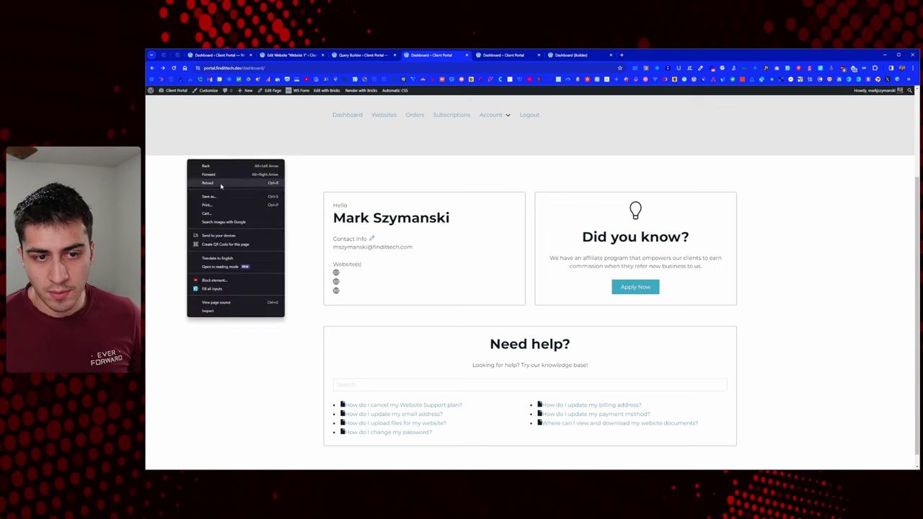
left_click(203, 183)
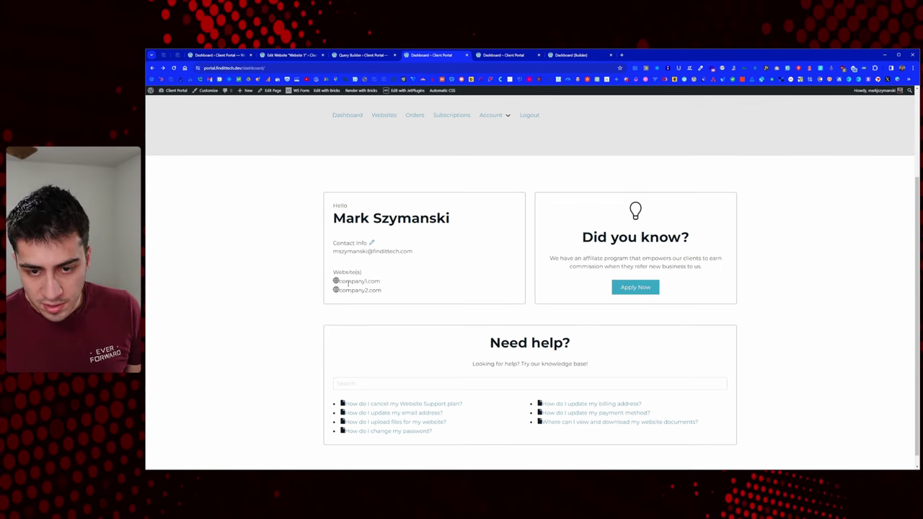
left_click_drag(338, 280, 381, 281)
left_click(380, 280)
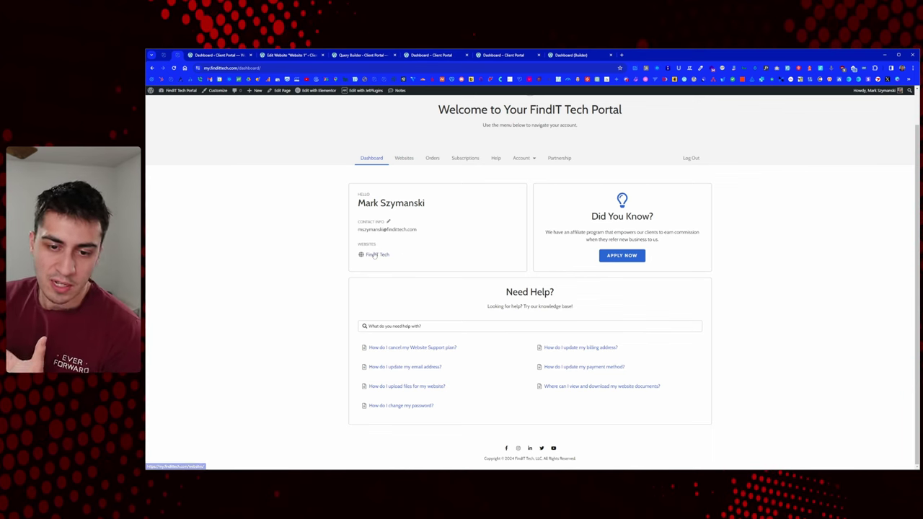
Step: Return from the original portal to the rebuilt dashboard and review the info card's domain names, e-mail and user name
left_click(447, 56)
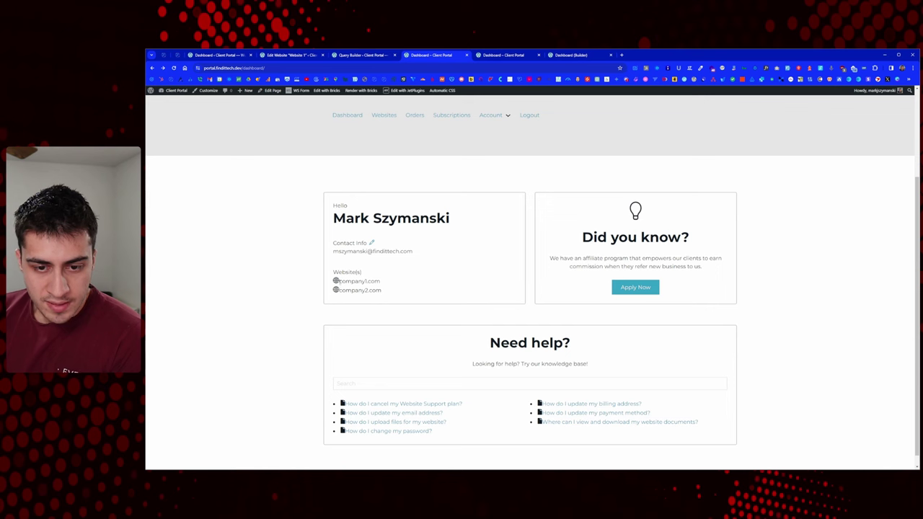
left_click_drag(333, 280, 381, 292)
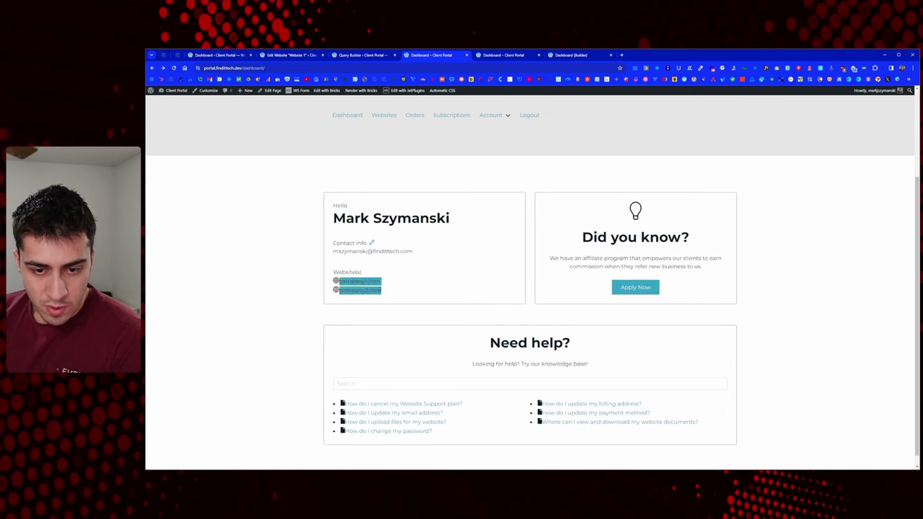
left_click(367, 290)
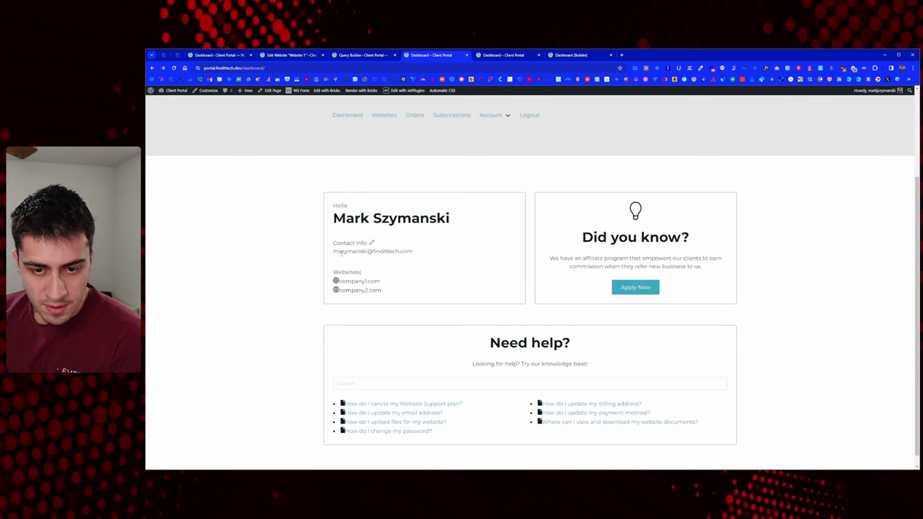
left_click_drag(339, 251, 406, 251)
left_click_drag(346, 218, 374, 246)
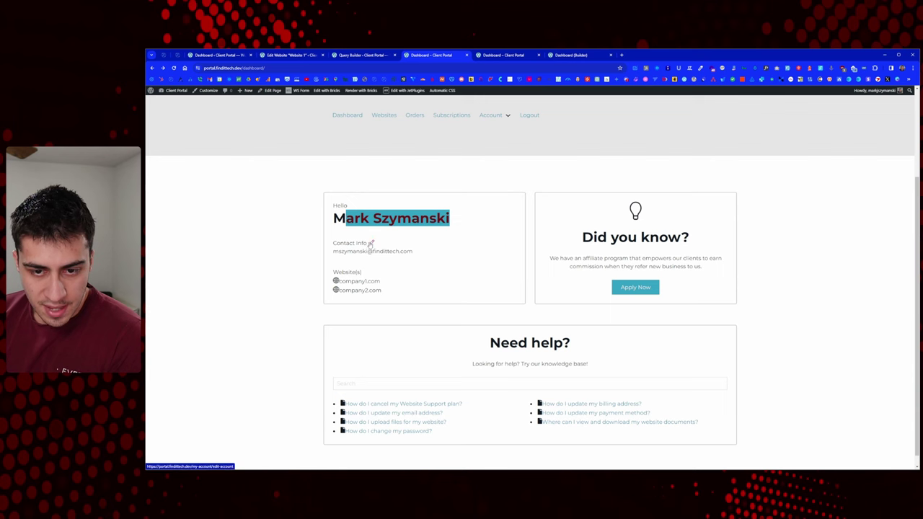
Step: Test the front-end Need help search with "how" and clear the field
left_click(628, 306)
scroll(487, 334, "down", 1)
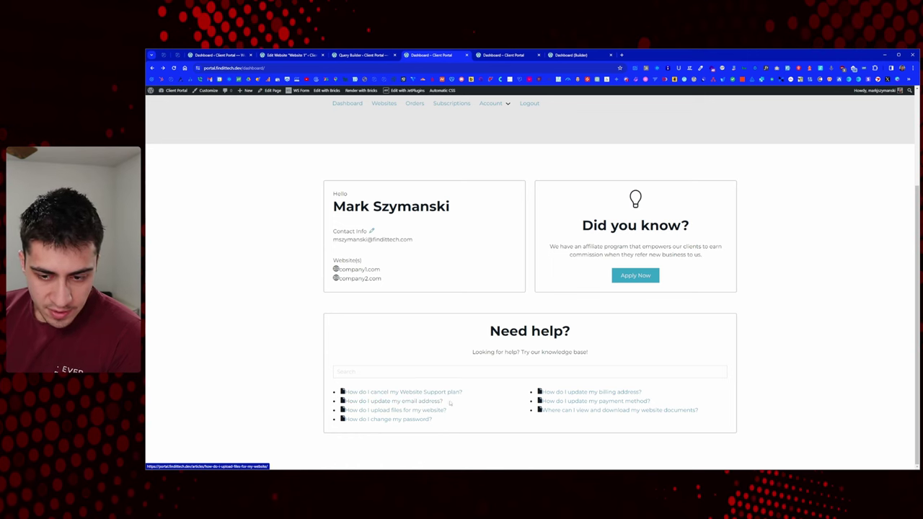
left_click(431, 372)
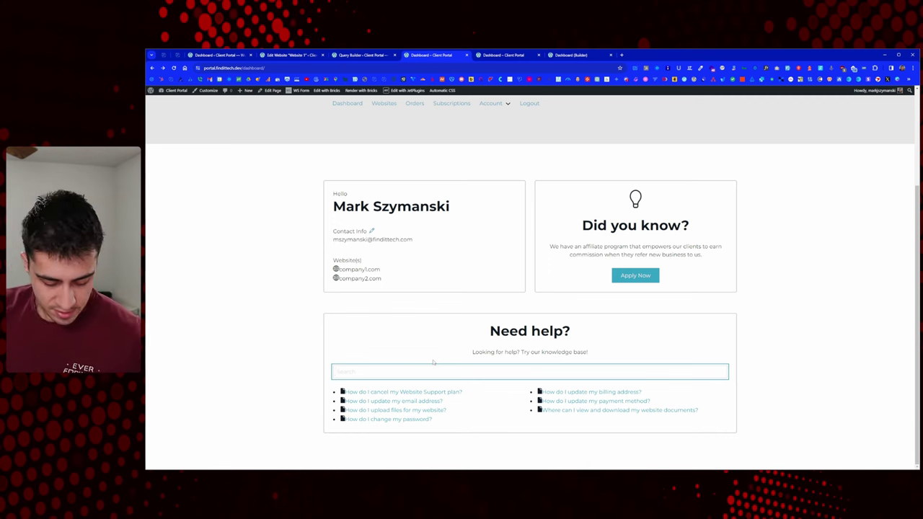
type("how")
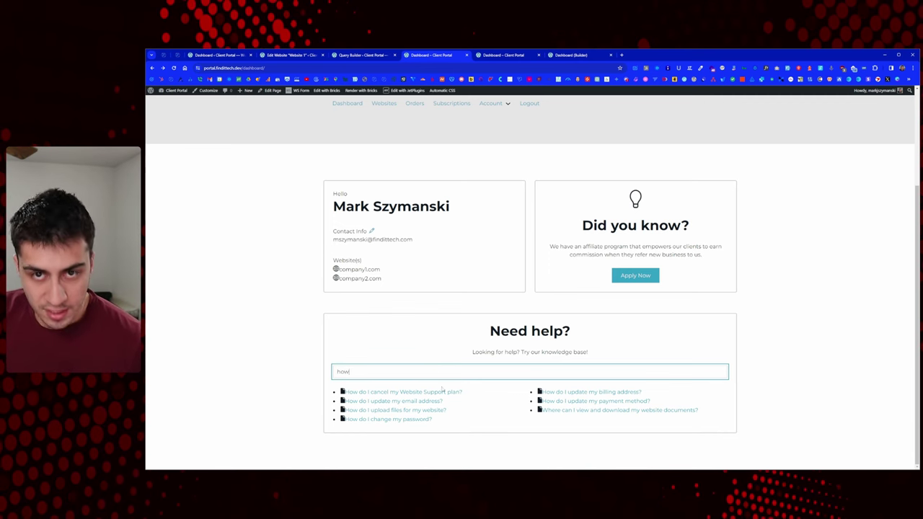
key("ctrl+a")
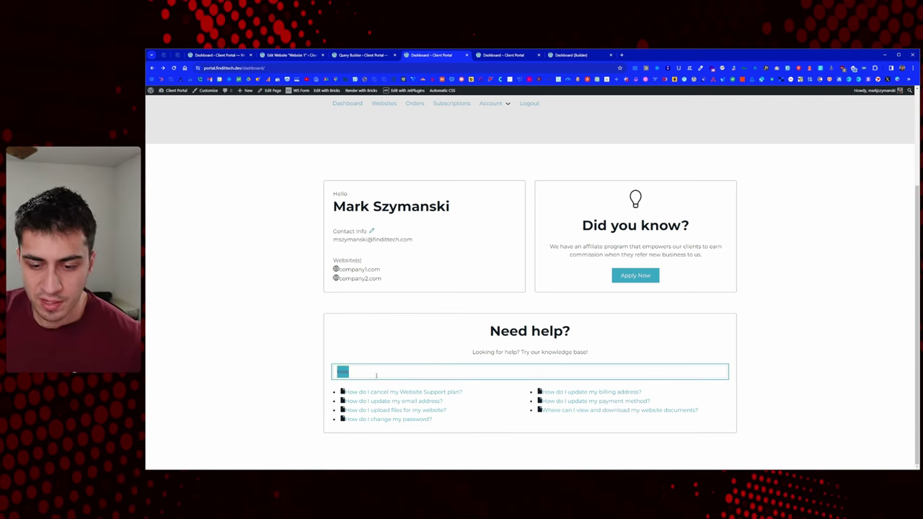
key("BackSpace")
left_click(280, 358)
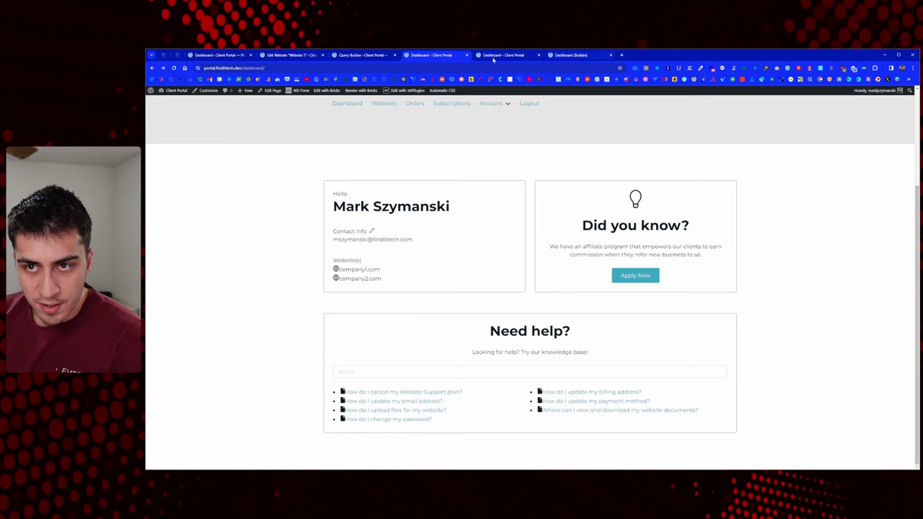
Step: Close the duplicate dashboard, Query Builder and Edit Website browser tabs
left_click(573, 55)
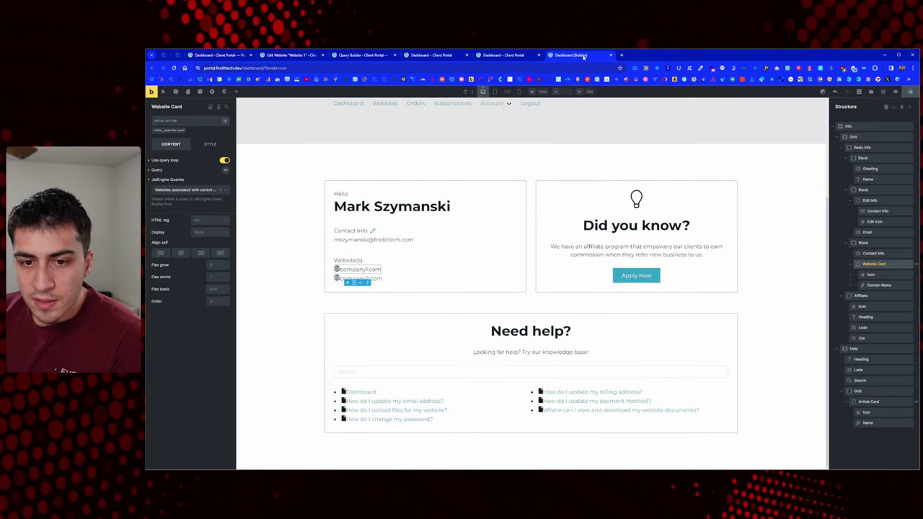
left_click(527, 56)
left_click(542, 56)
left_click(364, 56)
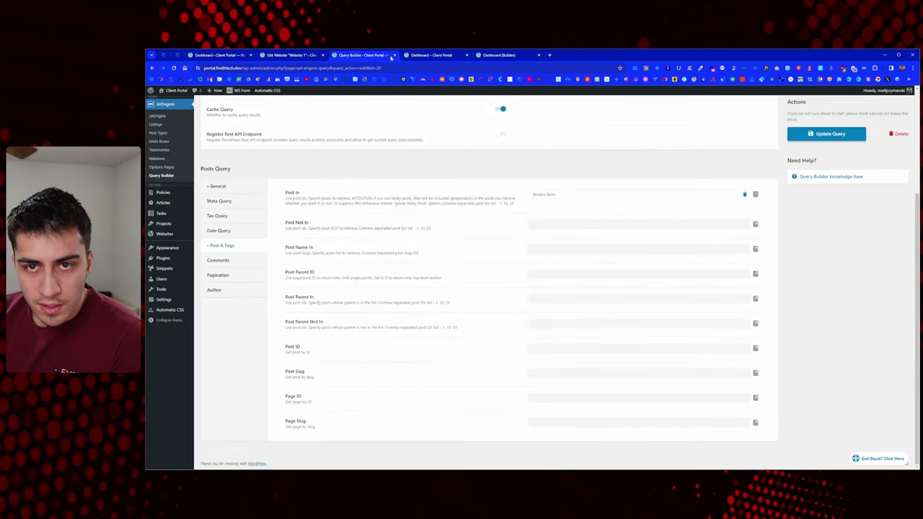
left_click(394, 55)
left_click(314, 56)
left_click(323, 56)
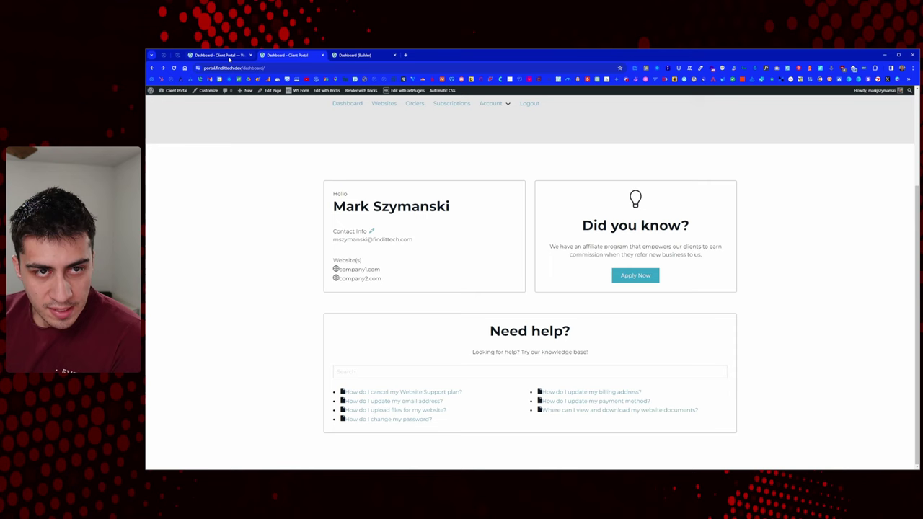
Step: In the builder, target the Need help search filter at the Article Card query, applied on Input with a minimum of 2 characters
left_click(357, 55)
left_click(426, 371)
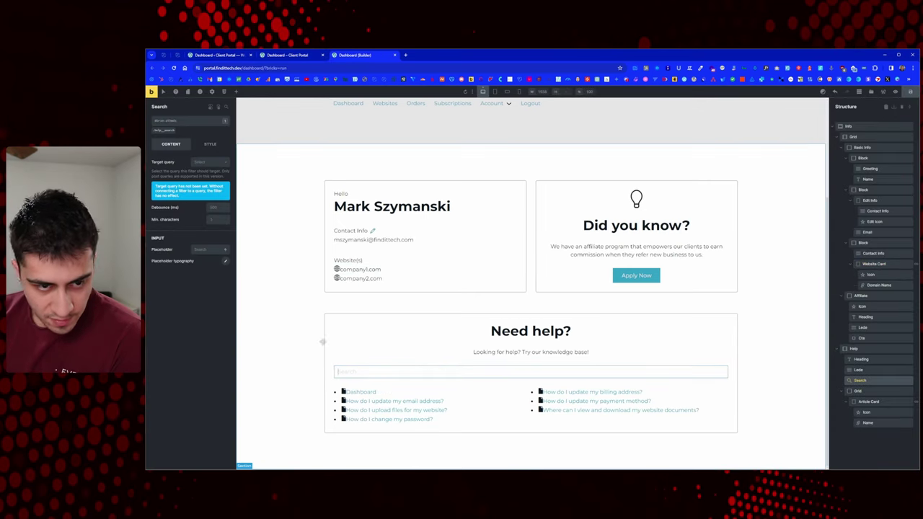
left_click(208, 165)
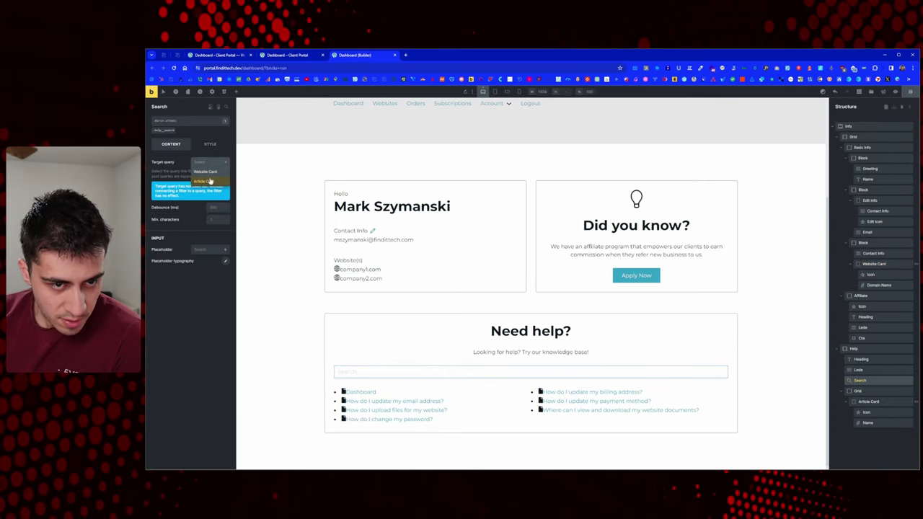
left_click(213, 181)
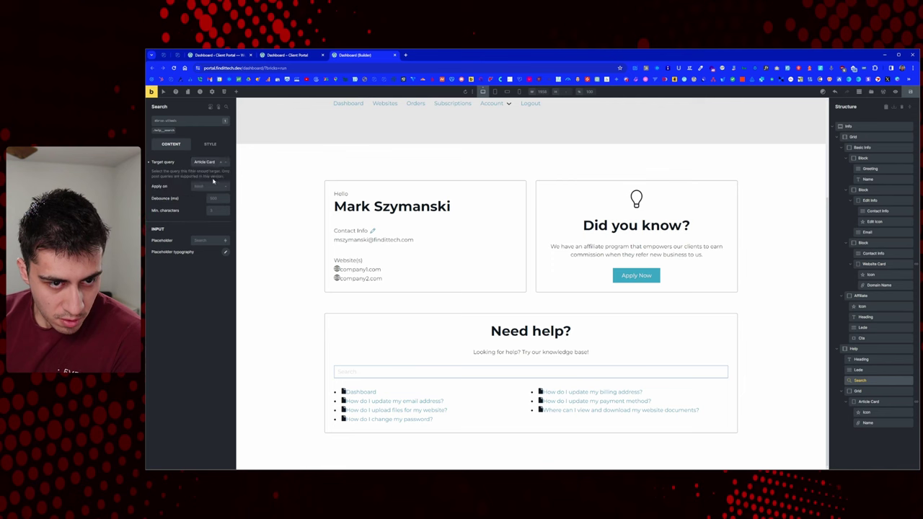
left_click(205, 189)
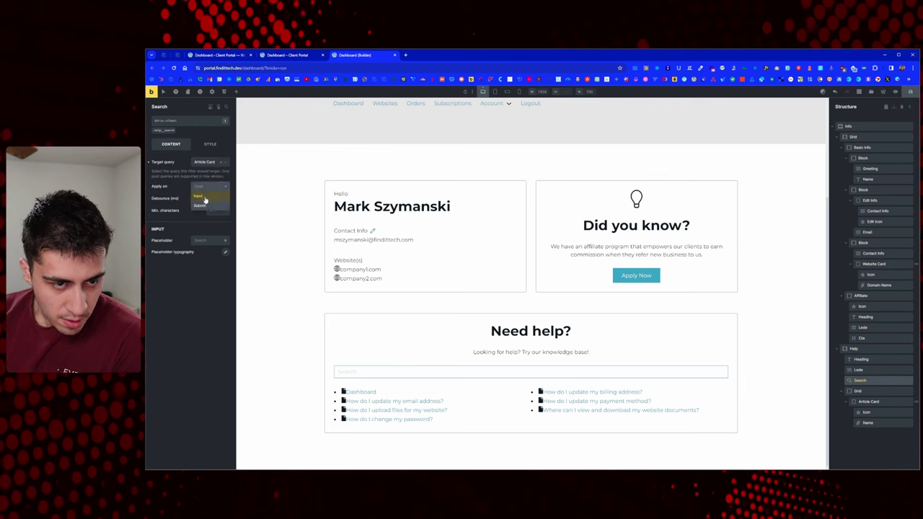
left_click(205, 197)
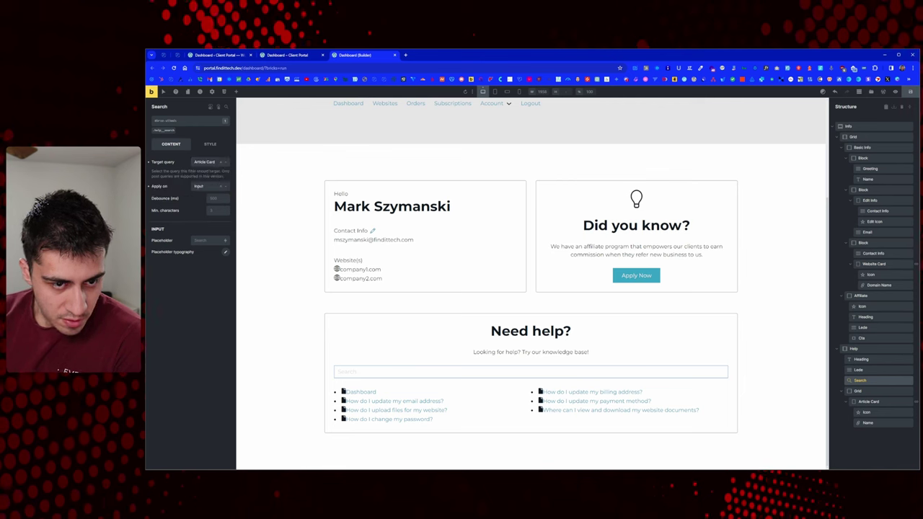
left_click(217, 209)
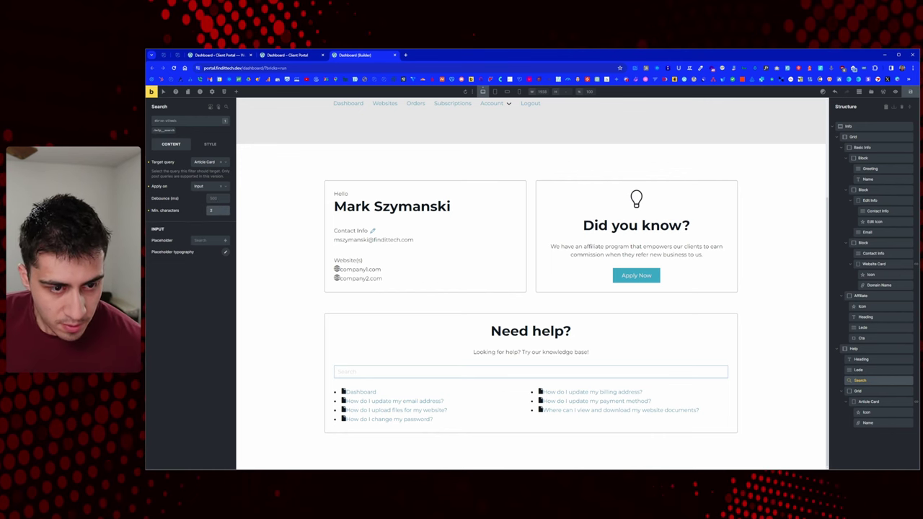
key("BackSpace")
type("2")
Step: Reload the front-end dashboard beside the builder, test the Need help search with "pass" and clear the field
left_click_drag(323, 56, 390, 55)
right_click(278, 189)
left_click(289, 209)
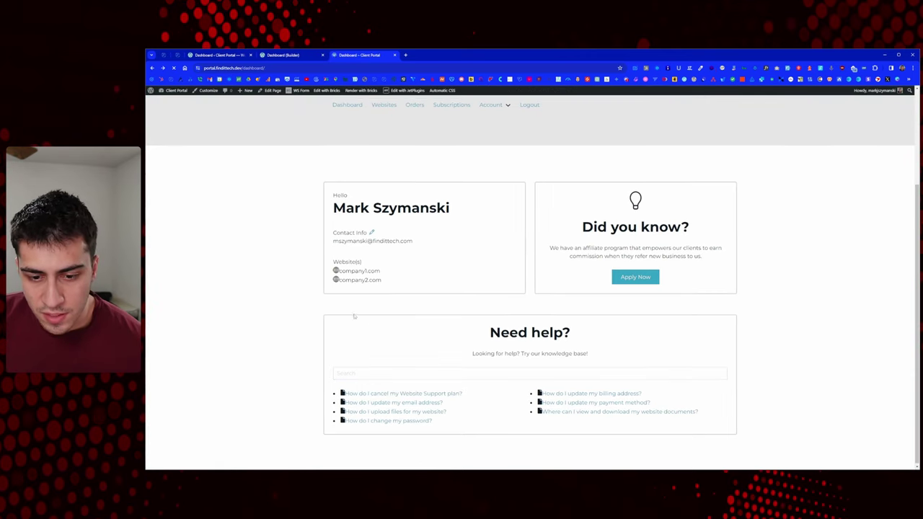
left_click(393, 374)
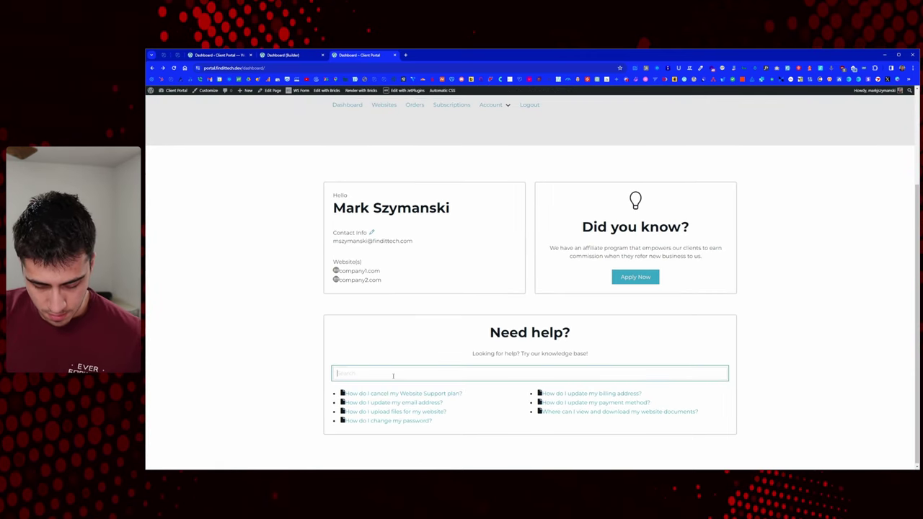
type("pass")
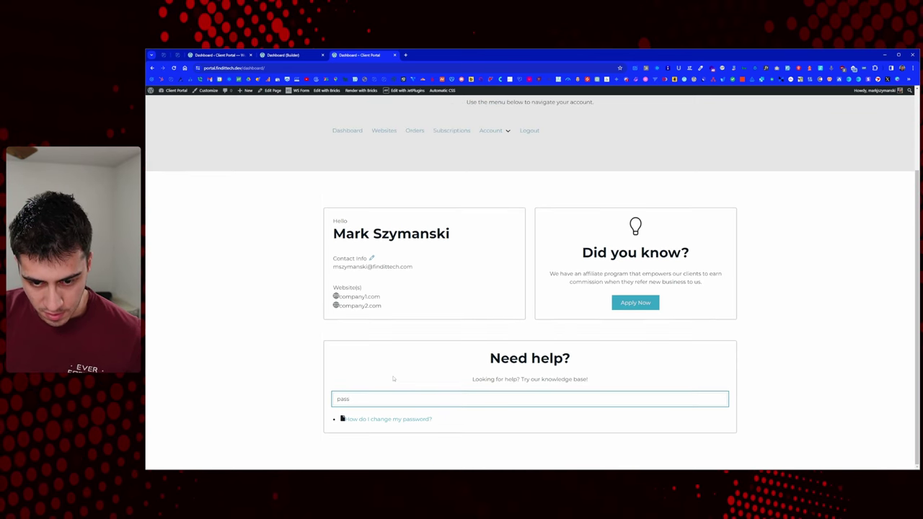
key("BackSpace")
key("BackSpace")
key("BackSpace")
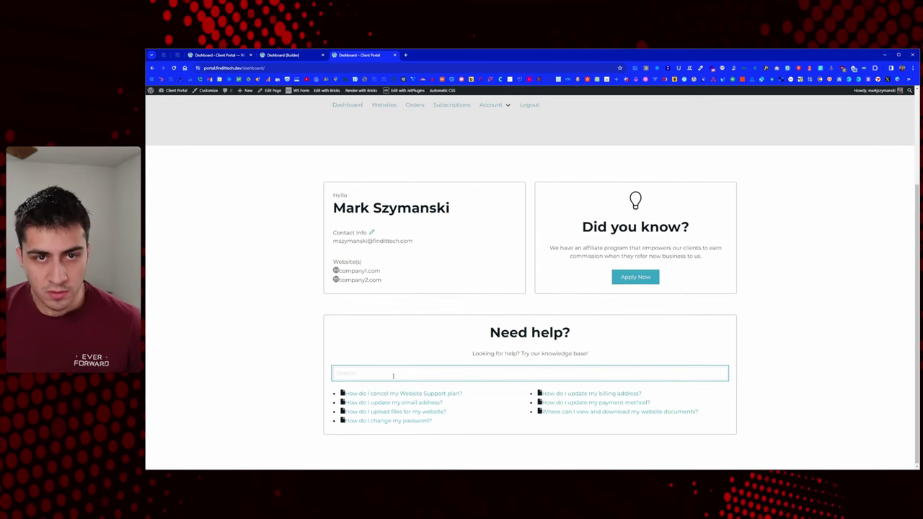
Step: Set the Need help search filter's debounce to 0 ms in the builder
key("ctrl+shift+Tab")
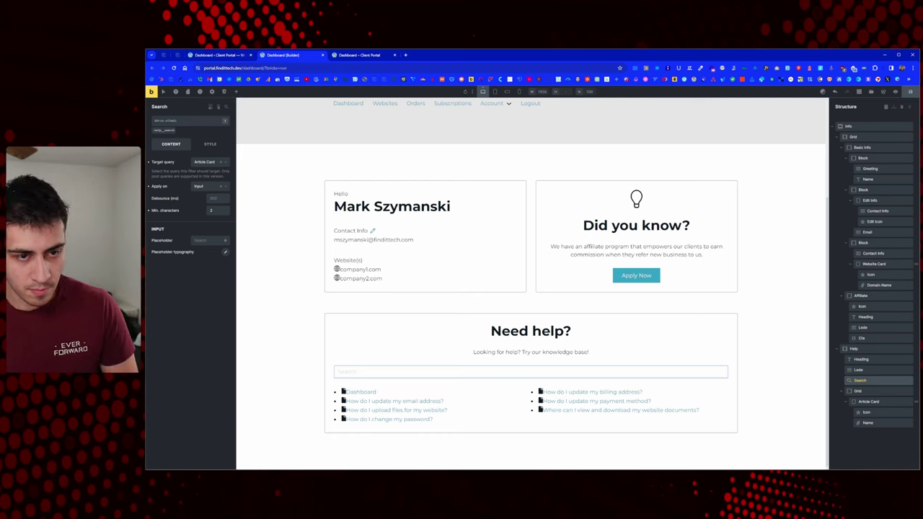
left_click(218, 197)
type("0")
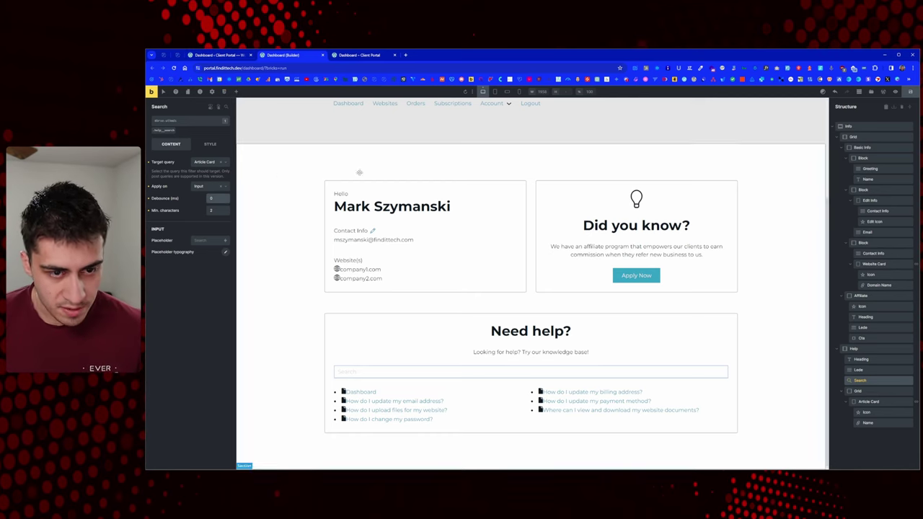
Step: Reload the front-end dashboard and test the article search with "do i" and "billing", leaving the field empty
left_click(360, 56)
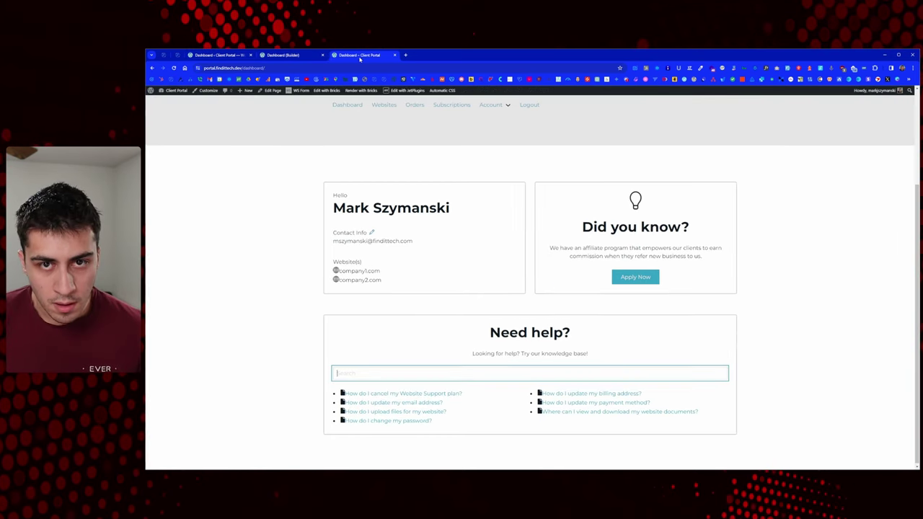
right_click(292, 293)
left_click(308, 315)
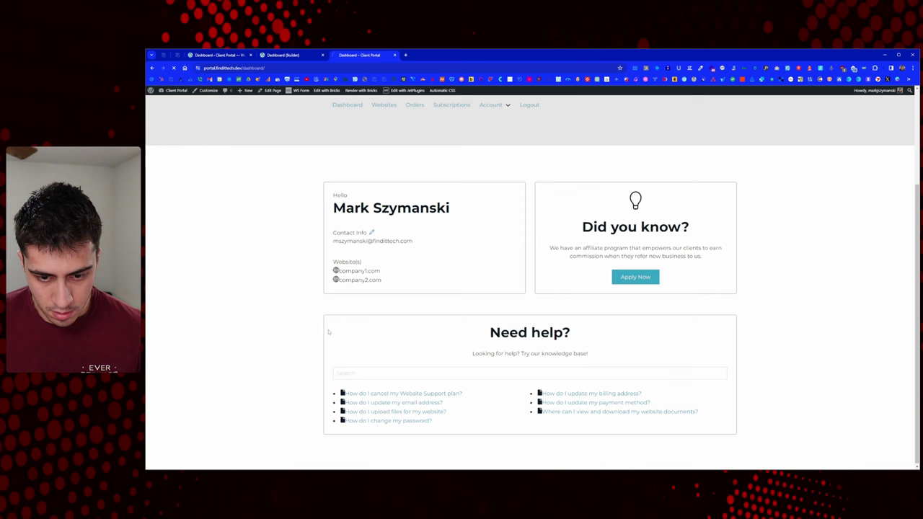
left_click(371, 376)
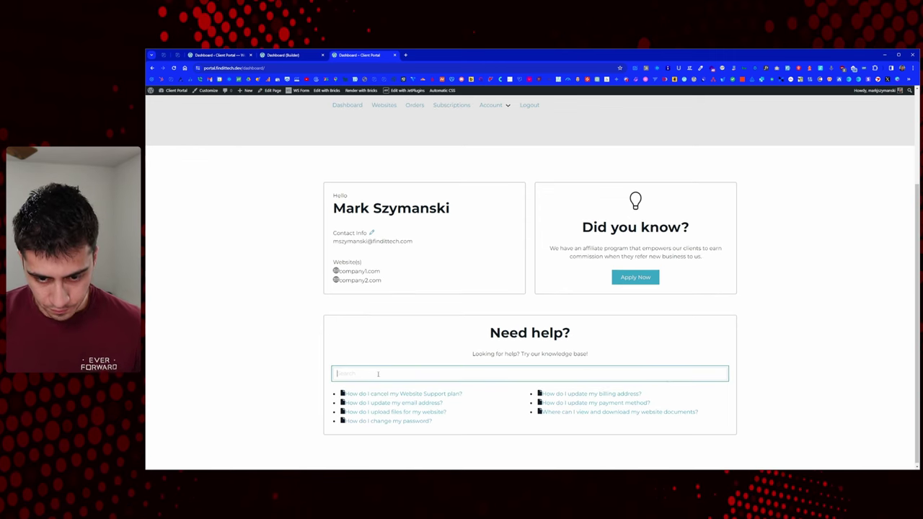
type("do")
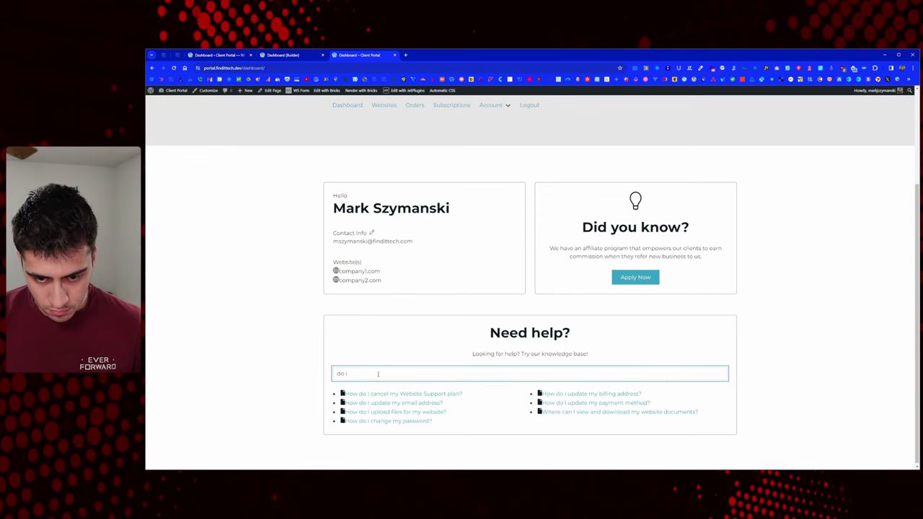
type(" I")
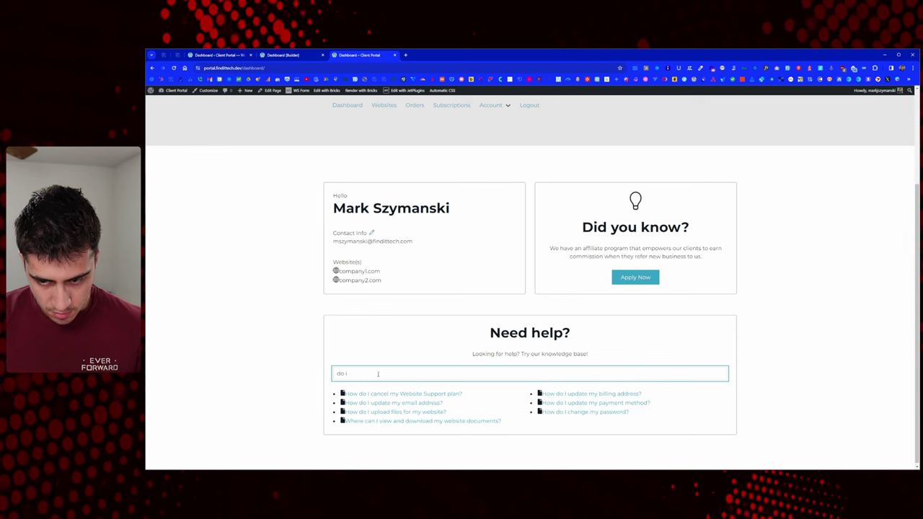
type("billing")
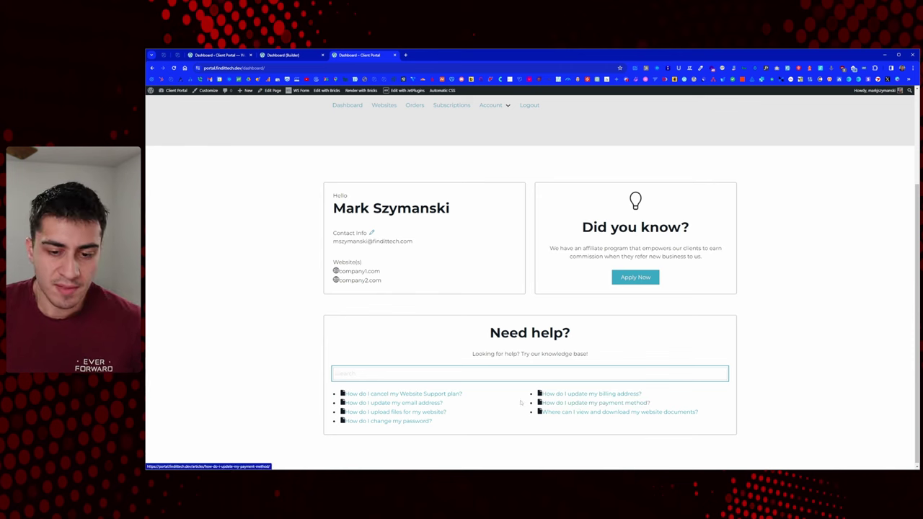
left_click(405, 371)
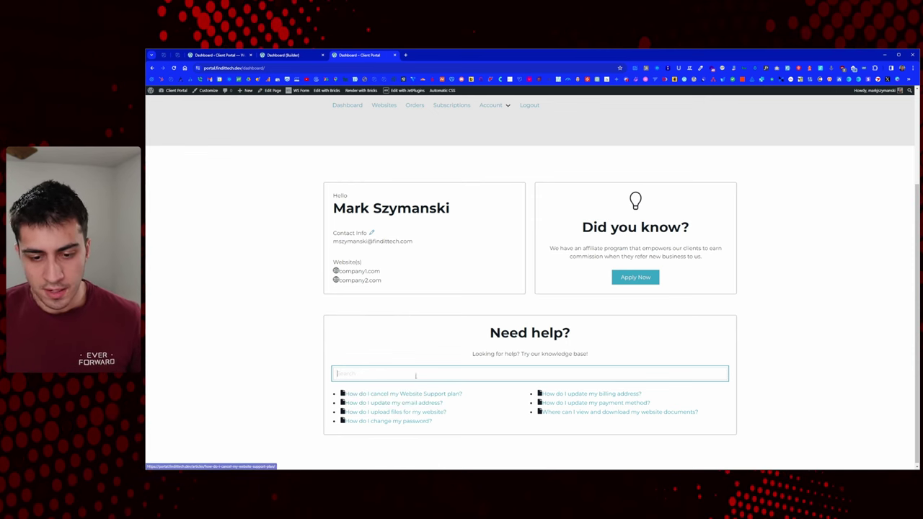
left_click(287, 375)
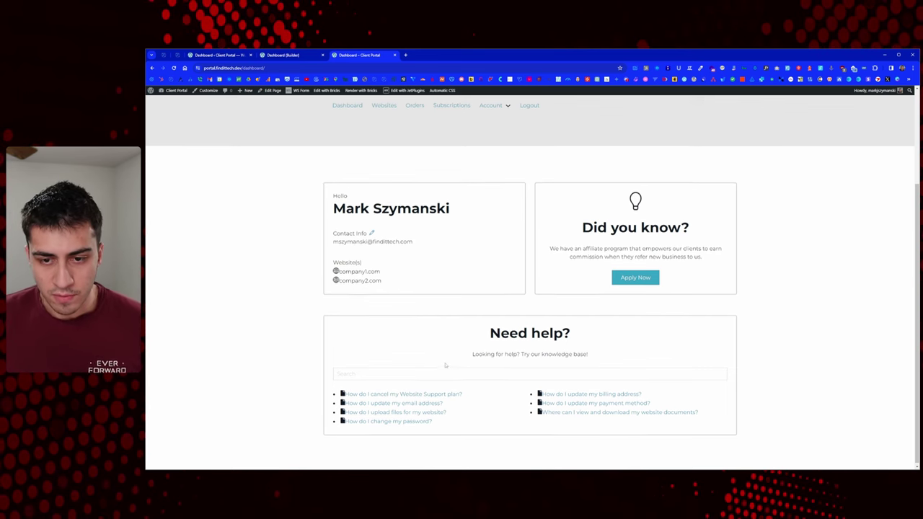
Step: Look over the dashboard, open the portal's Websites page and examine the user's website cards and the All Websites (Admin View) list
scroll(440, 363, "up", 1)
scroll(445, 363, "up", 1)
scroll(440, 350, "down", 2)
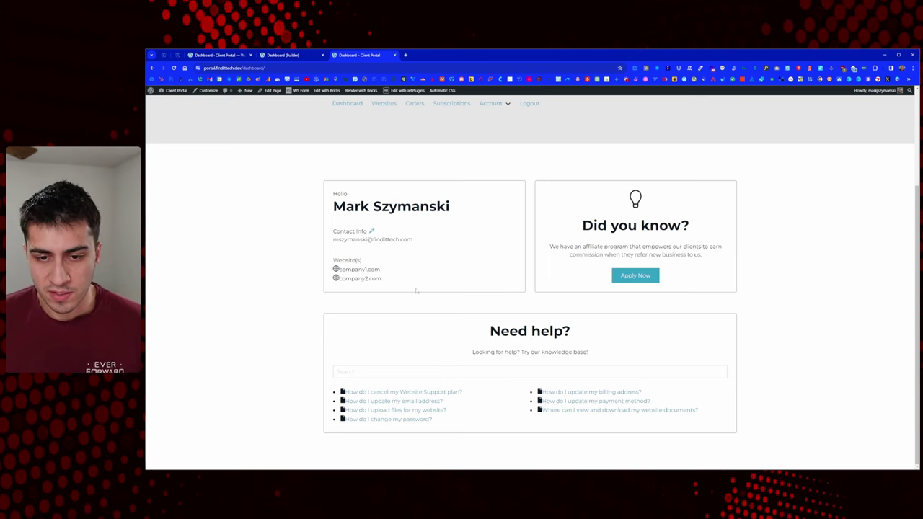
scroll(416, 290, "up", 2)
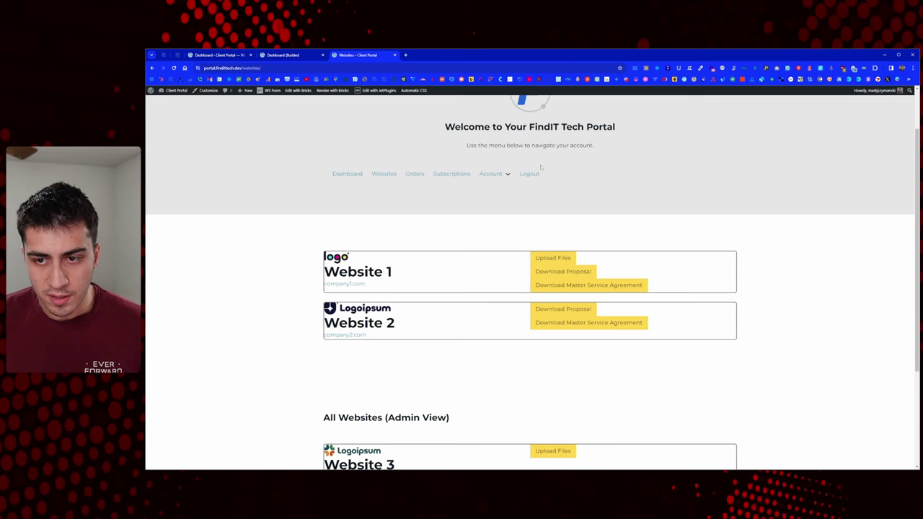
scroll(566, 163, "up", 1)
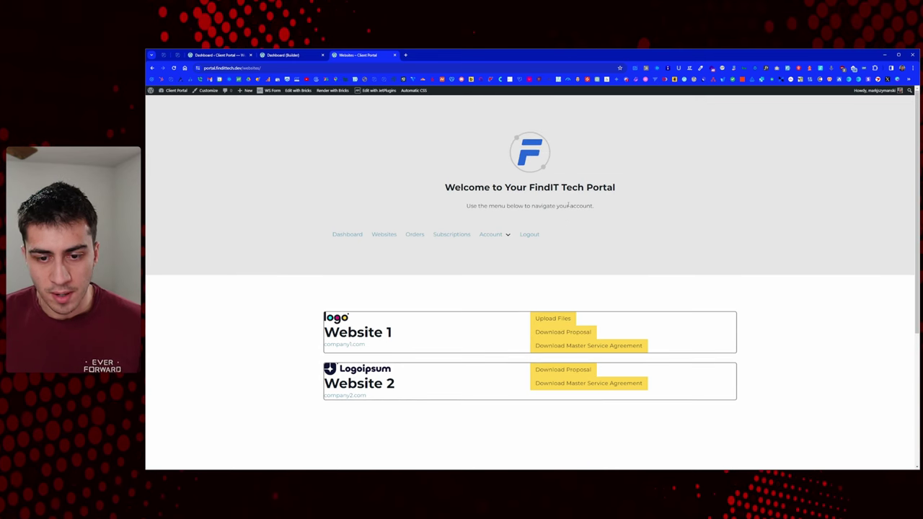
scroll(568, 205, "down", 2)
scroll(303, 224, "down", 1)
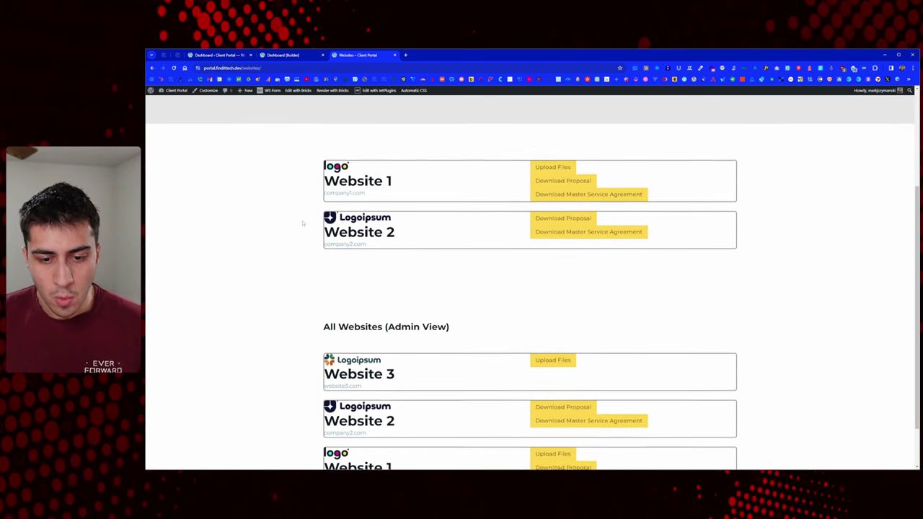
scroll(303, 224, "down", 1)
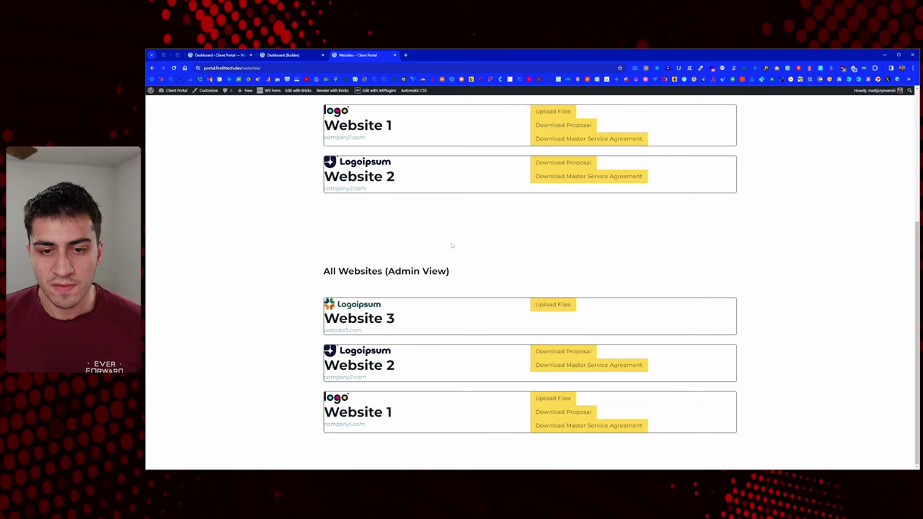
scroll(416, 246, "up", 3)
scroll(415, 246, "up", 1)
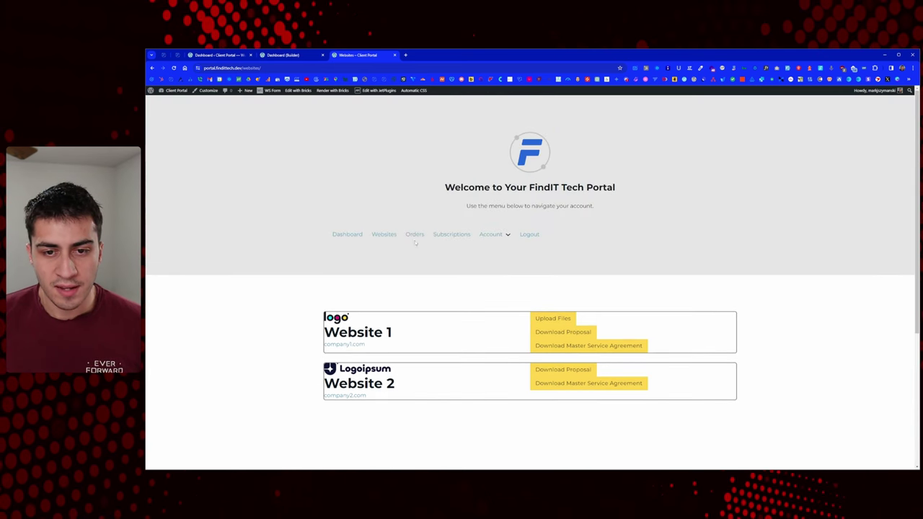